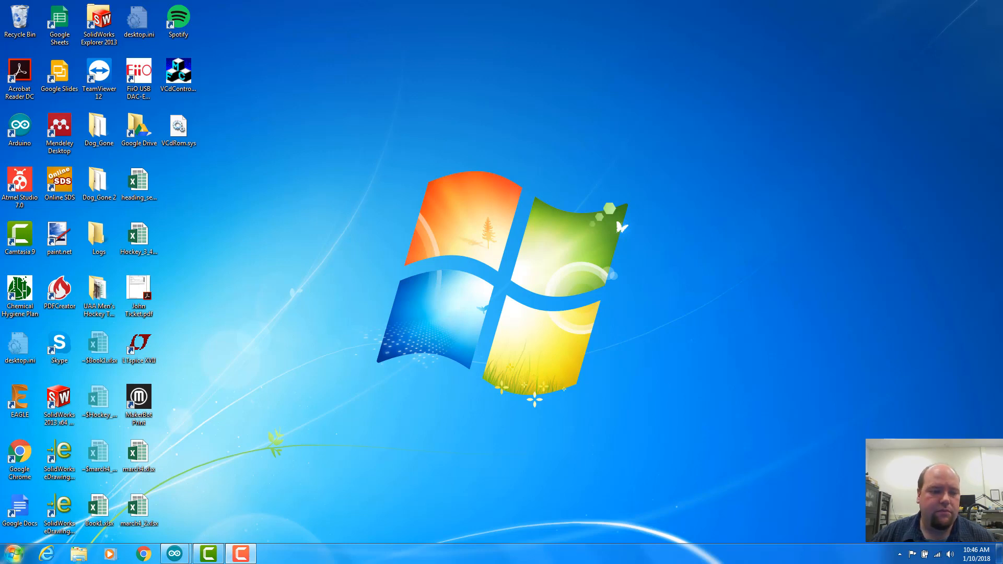
Launch Altium Designer (in AD17), keeping the current Windows color scheme but allowing the performance question to be asked again
left_click(15, 556)
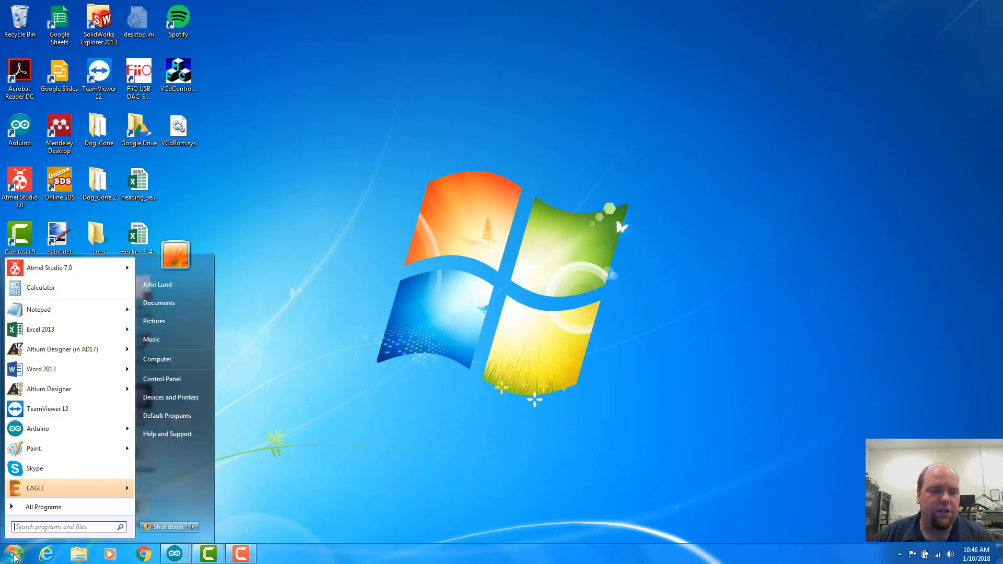
left_click(37, 357)
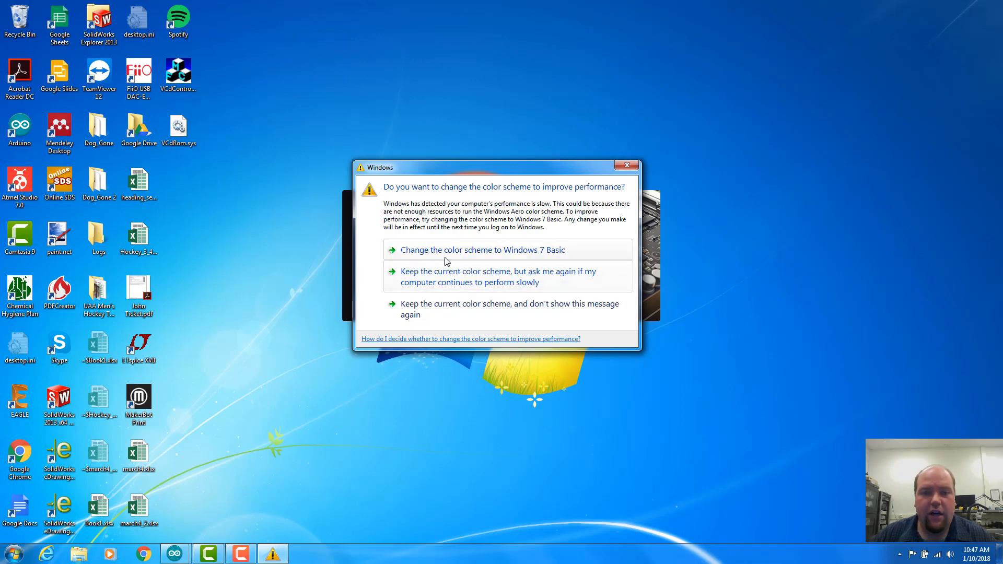
left_click(443, 275)
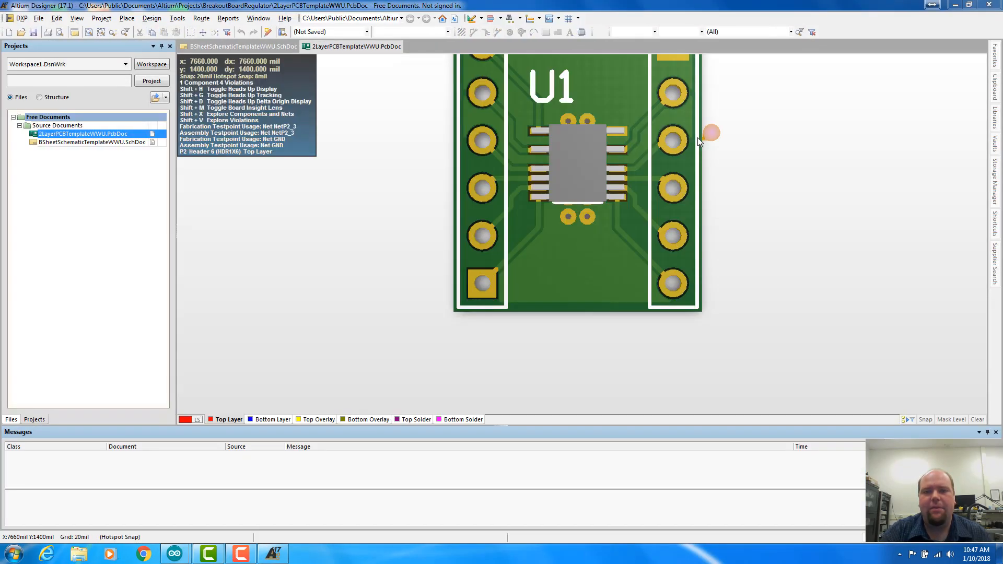
Close all open free documents, and keep the current Windows color scheme without showing the performance message again
right_click(52, 123)
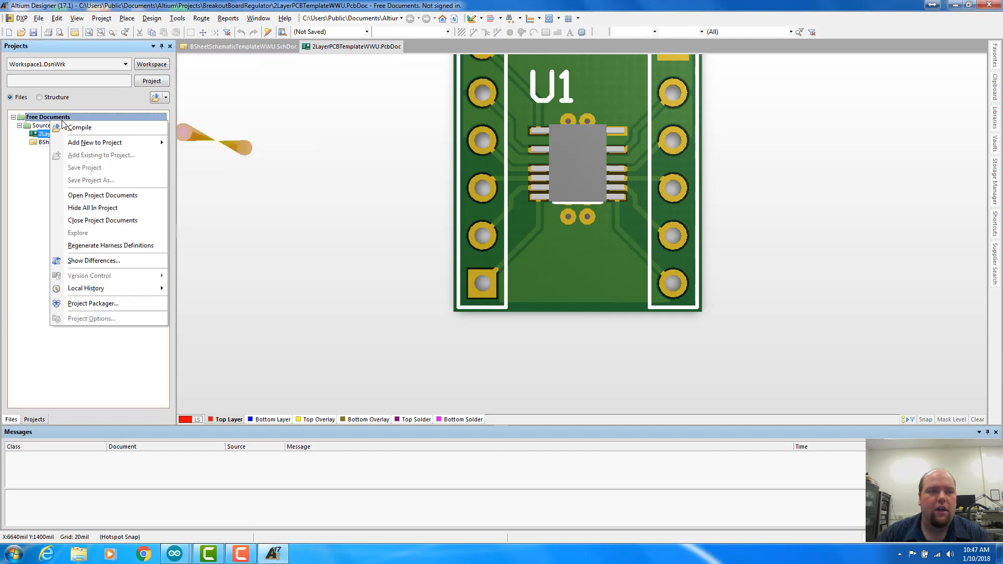
left_click(86, 220)
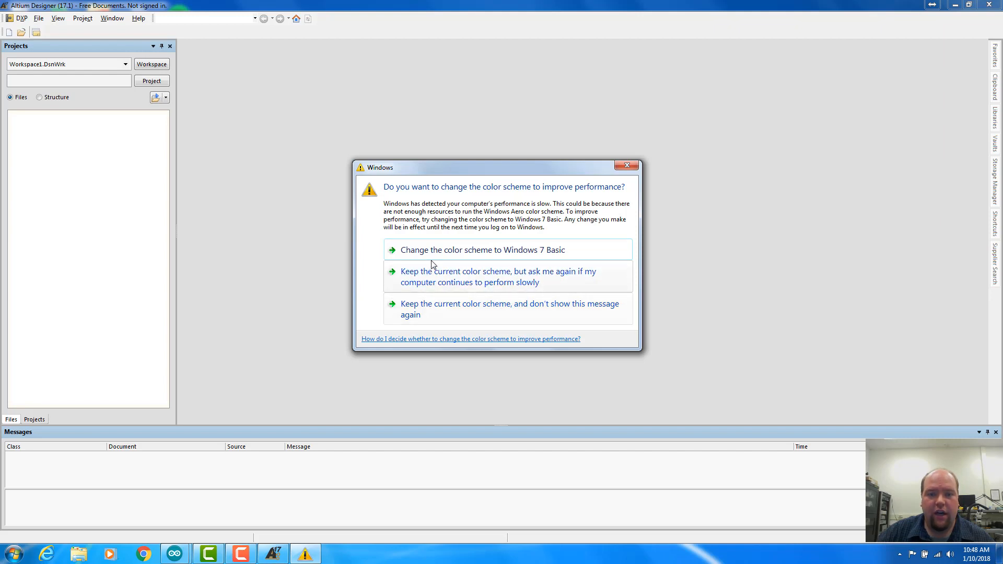
left_click(454, 316)
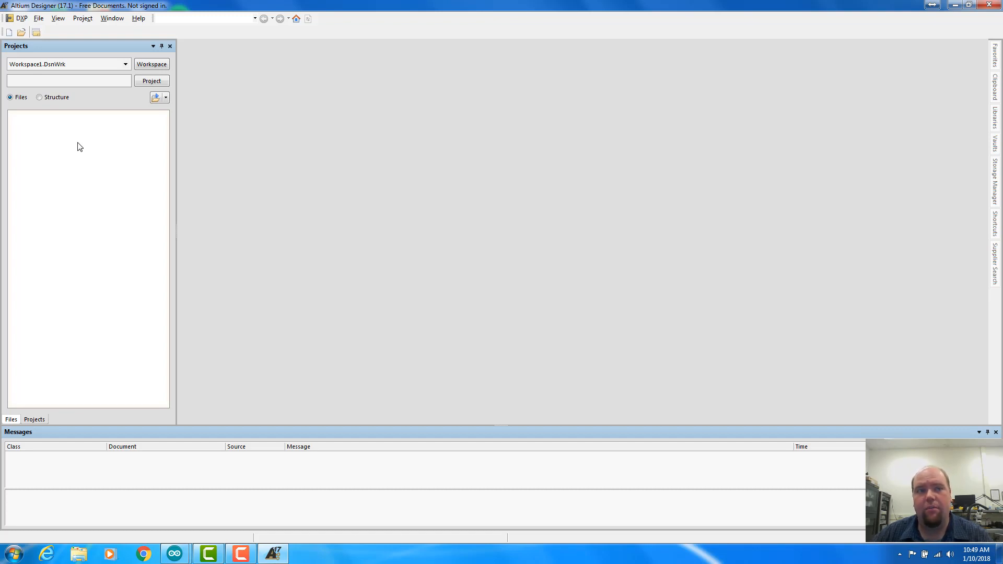
Create a new schematic library
left_click(40, 19)
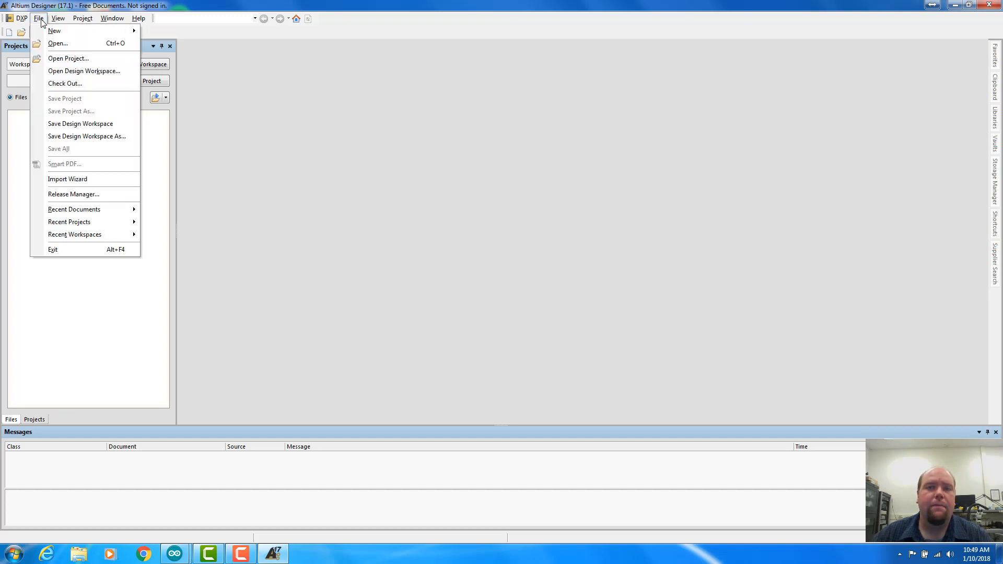
mouse_move(49, 34)
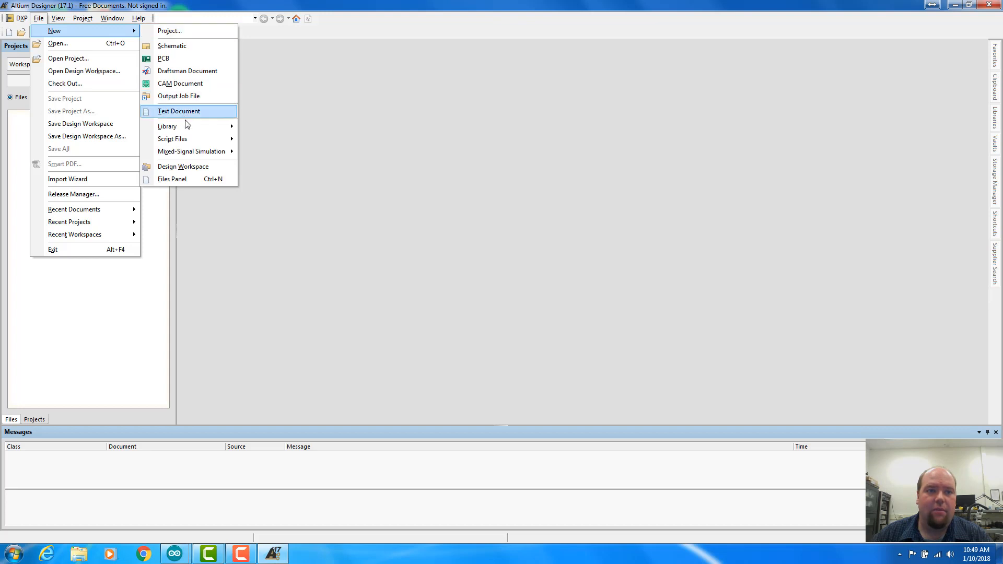
mouse_move(186, 127)
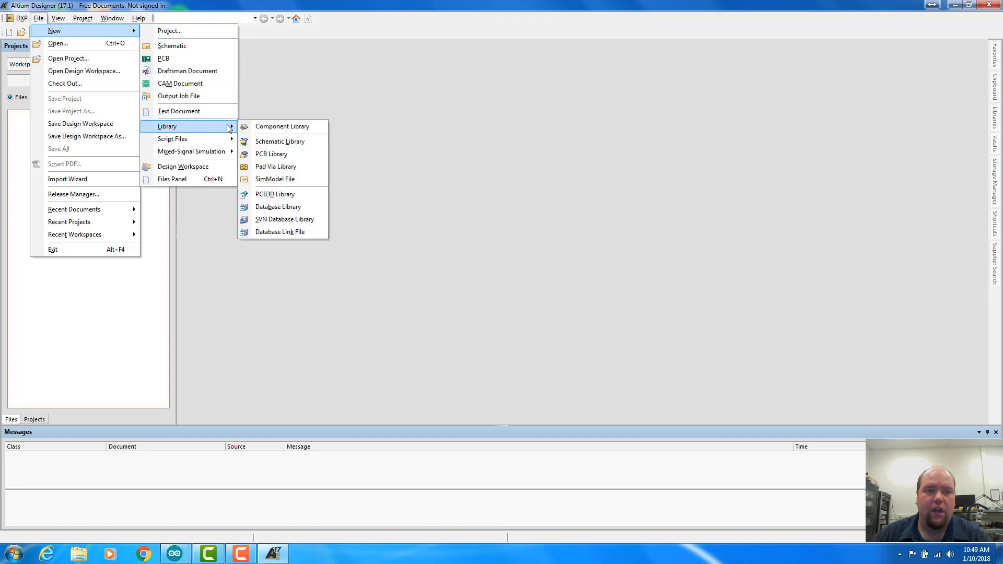
left_click(267, 142)
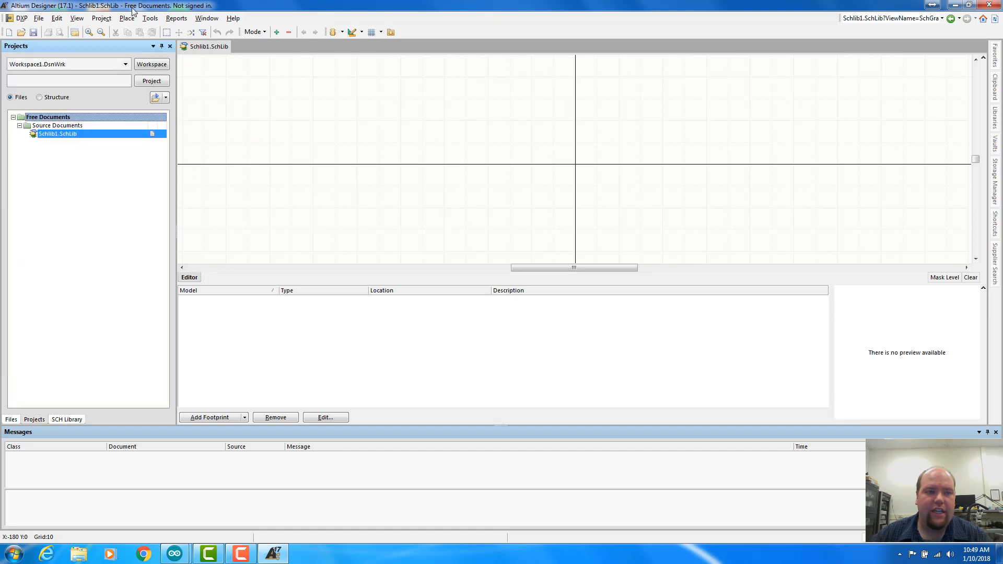
Create a new PCB library and return to the list of free documents
left_click(39, 19)
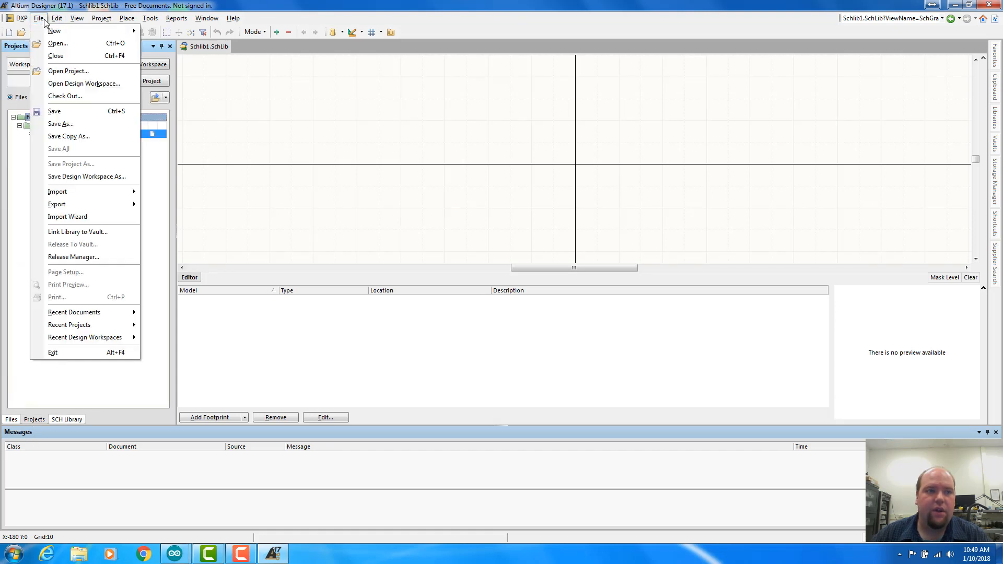
mouse_move(51, 32)
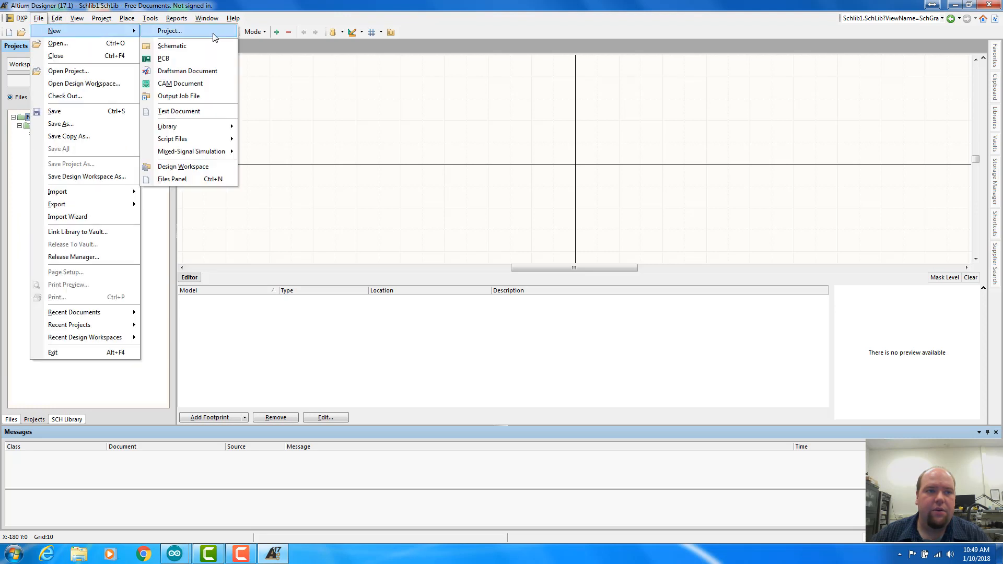
mouse_move(198, 127)
left_click(281, 141)
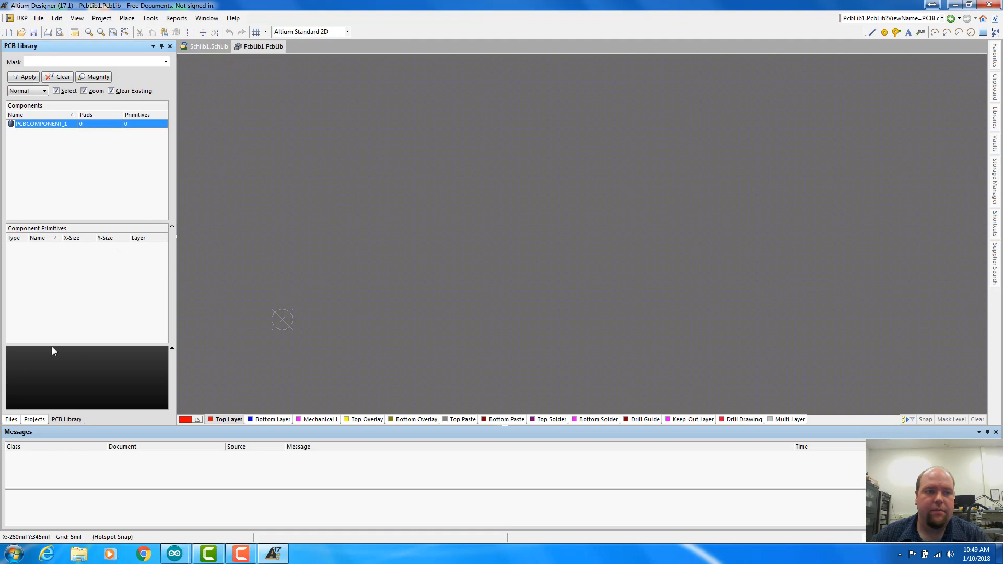
left_click(33, 420)
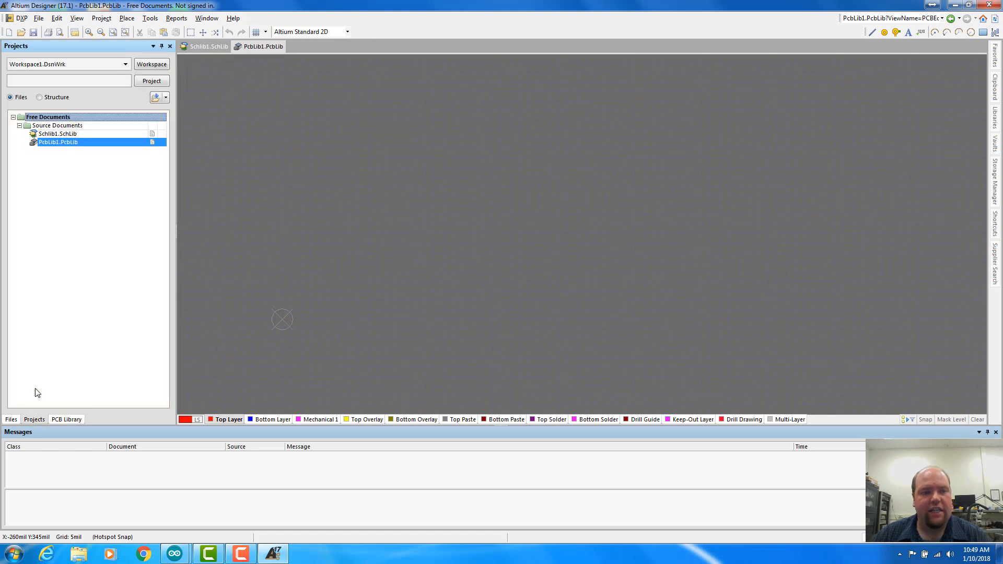
Start saving Schlib1.SchLib under a new name and create a folder named Libraries inside the Altium Projects folder
right_click(57, 135)
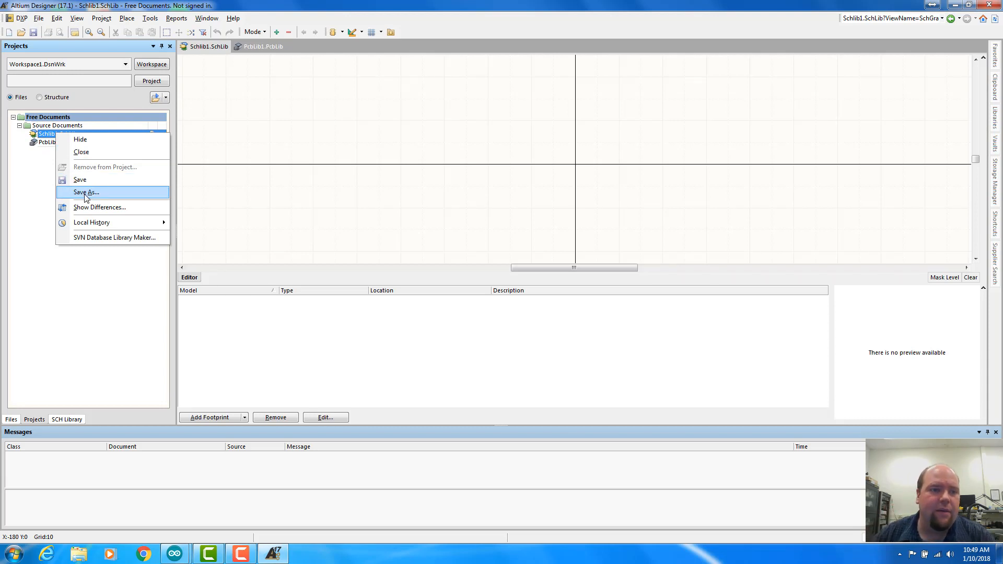
left_click(86, 192)
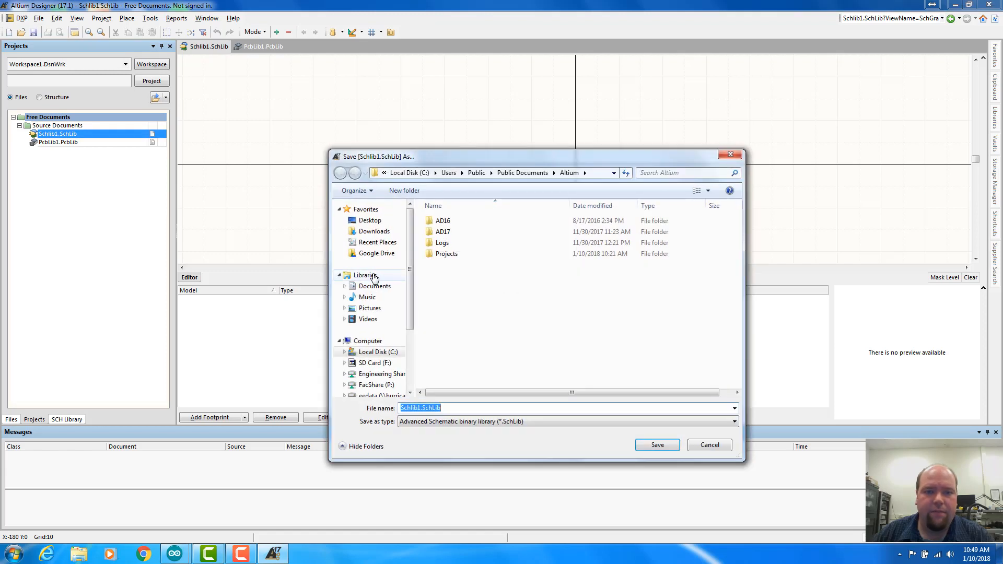
double_click(446, 254)
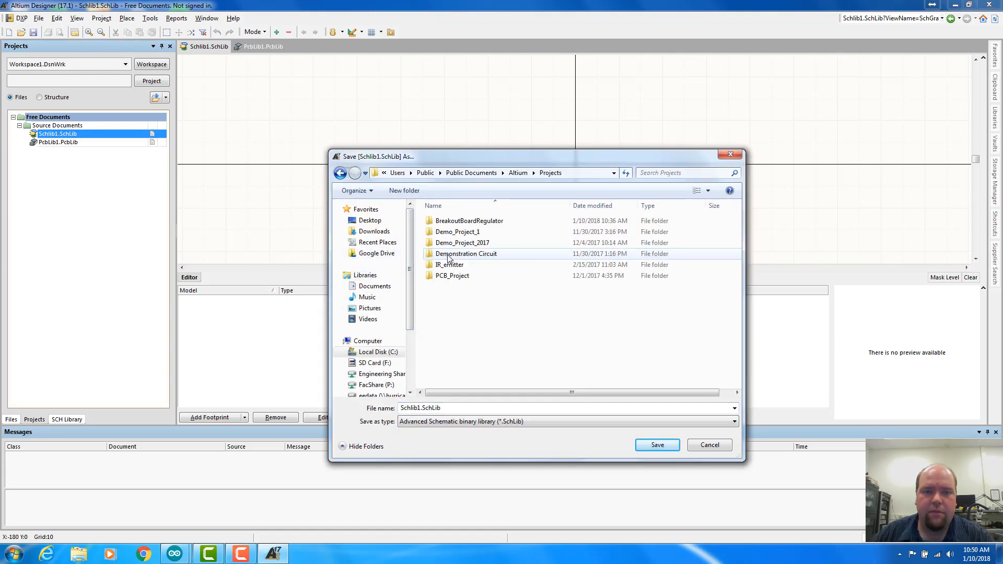
right_click(480, 303)
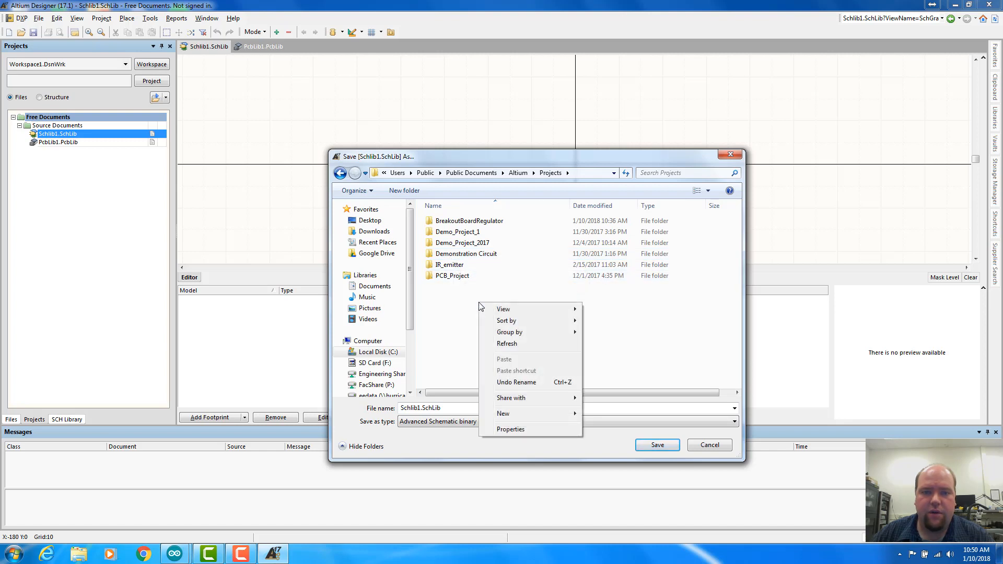
mouse_move(525, 415)
left_click(606, 414)
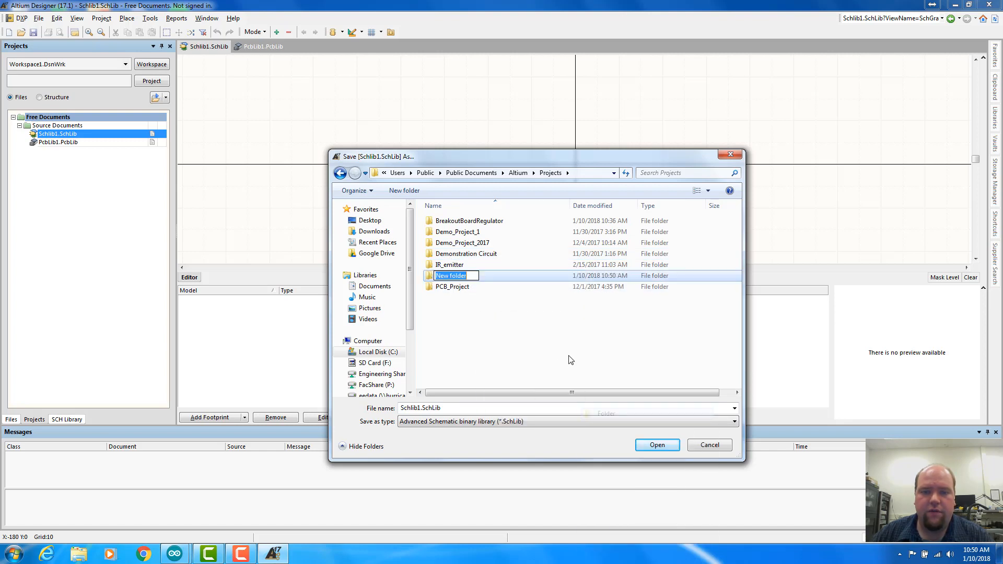
key("BackSpace")
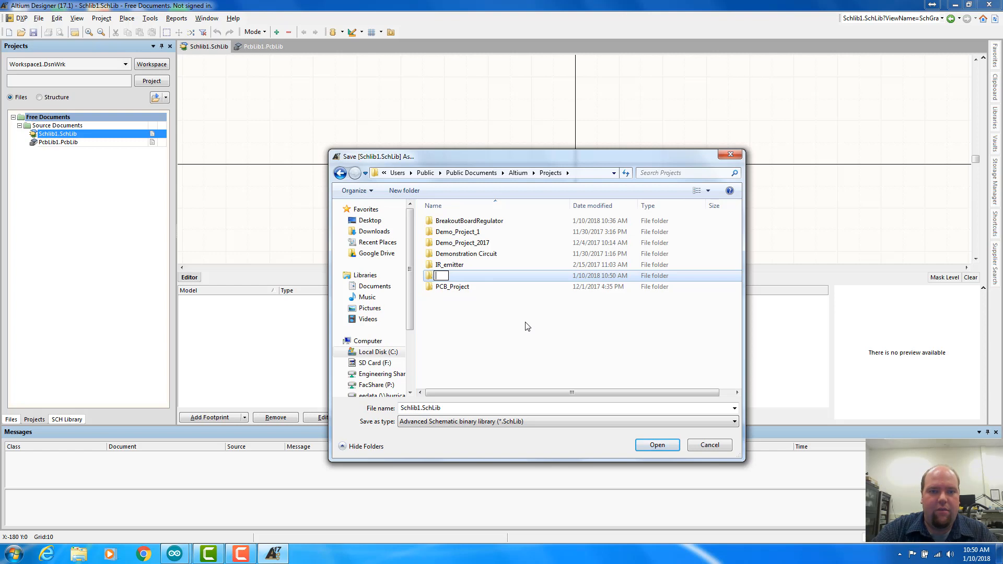
type("Libraries")
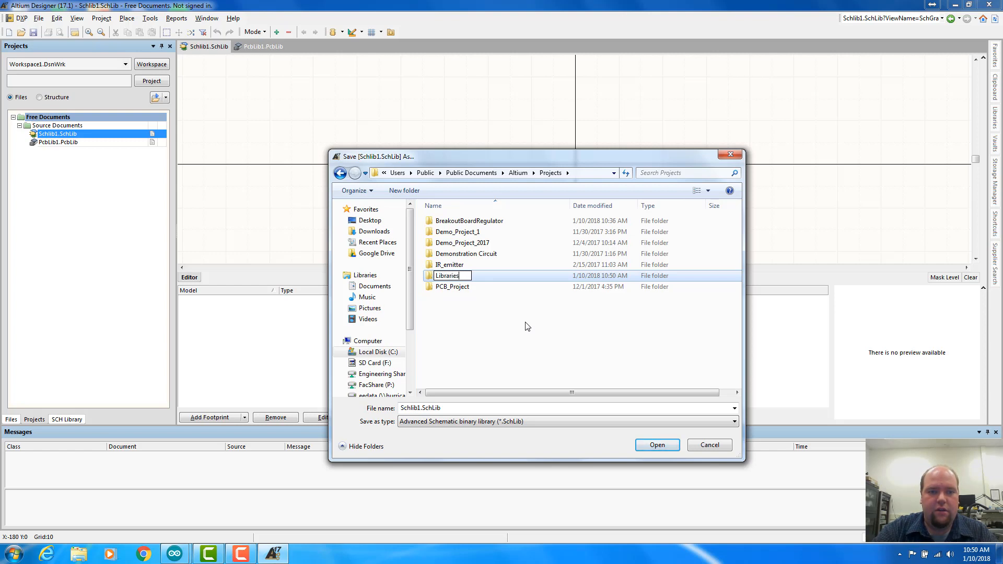
key("Return")
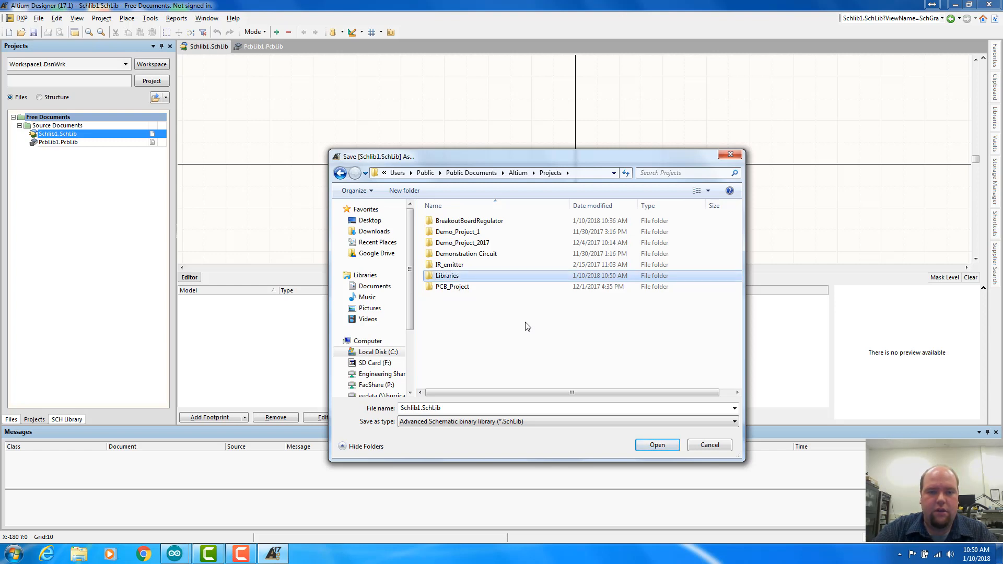
Save the schematic library in the Libraries folder as SeniorProject.SchLib
double_click(459, 276)
double_click(420, 408)
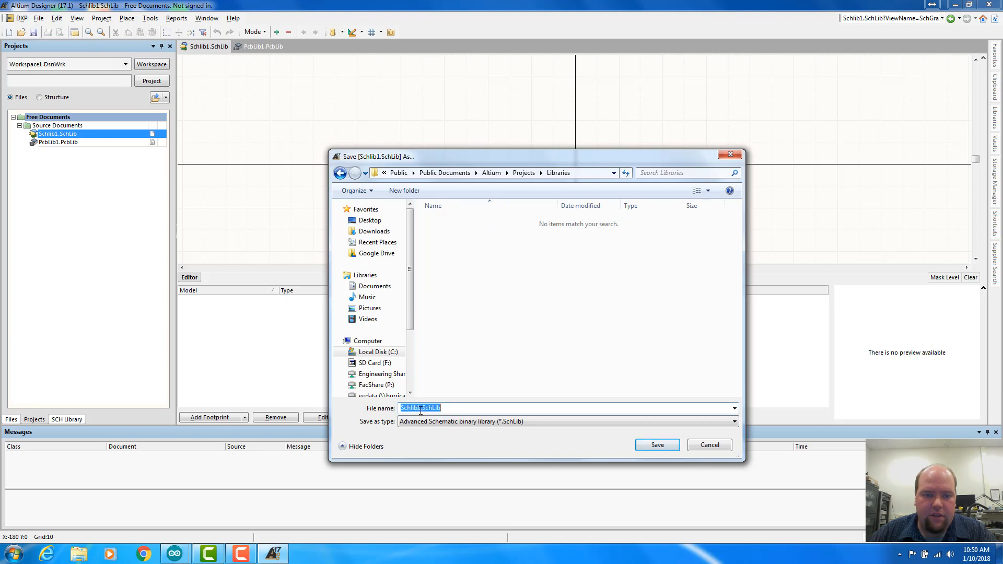
left_click_drag(421, 408, 334, 407)
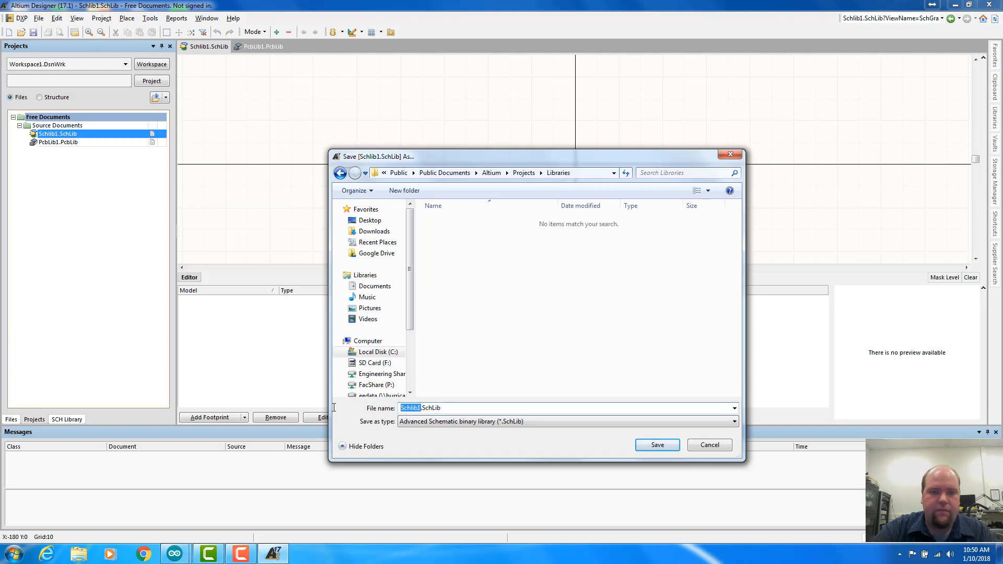
type("SeniorPro")
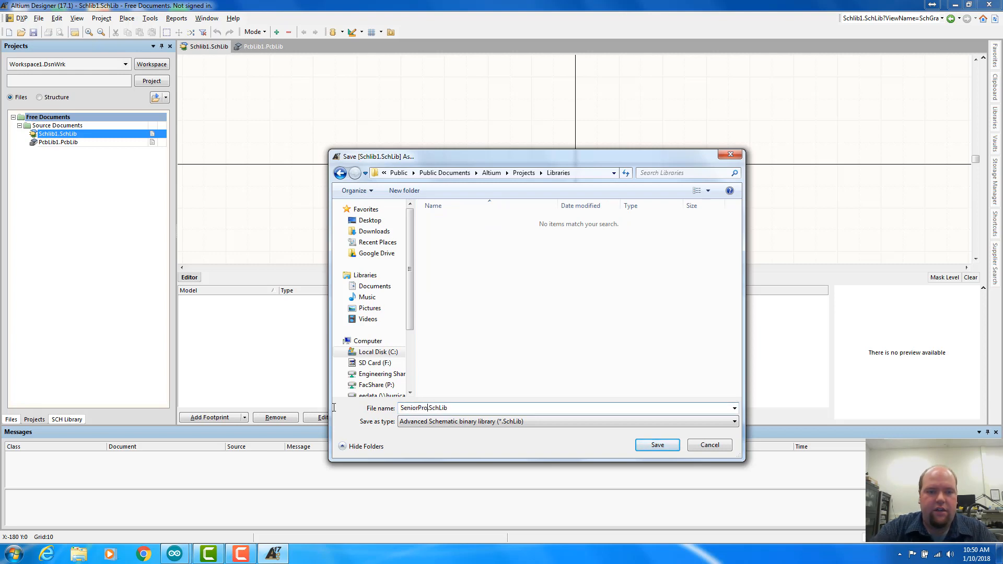
type("ject")
type("Lib")
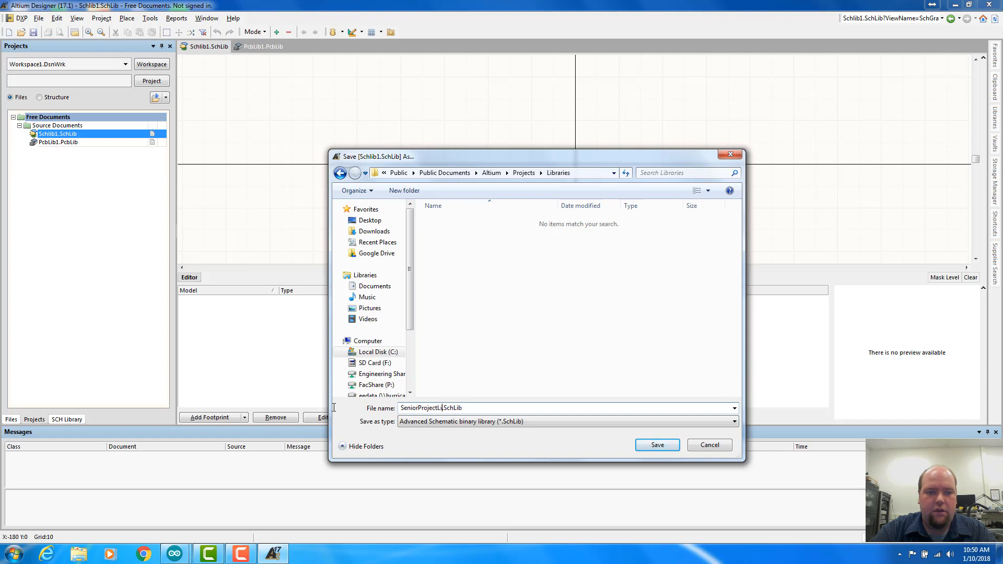
key("BackSpace")
key("BackSpace")
key("BackSpace")
left_click(657, 444)
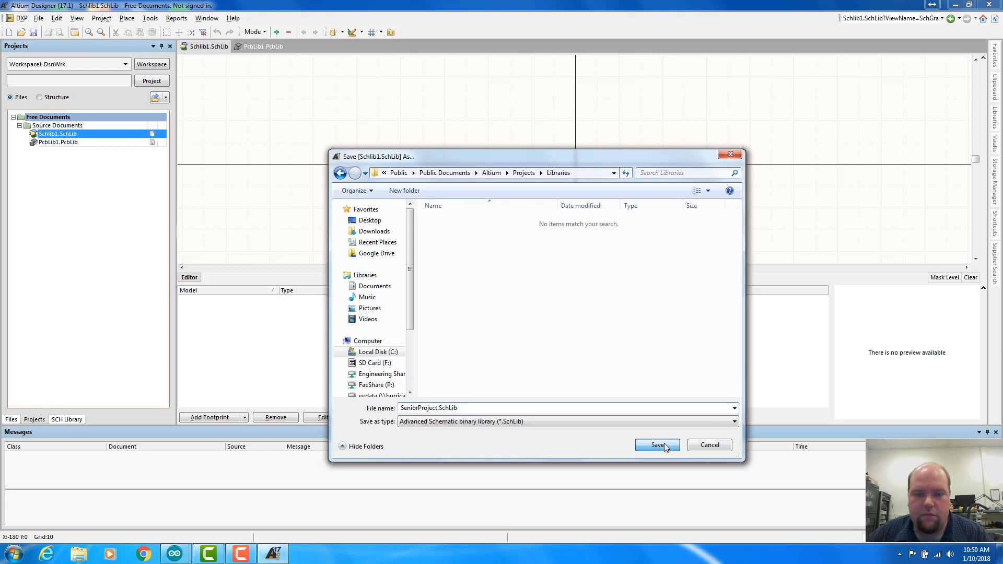
Save PcbLib1.PcbLib in the Libraries folder as SeniorProject.PcbLib
double_click(52, 143)
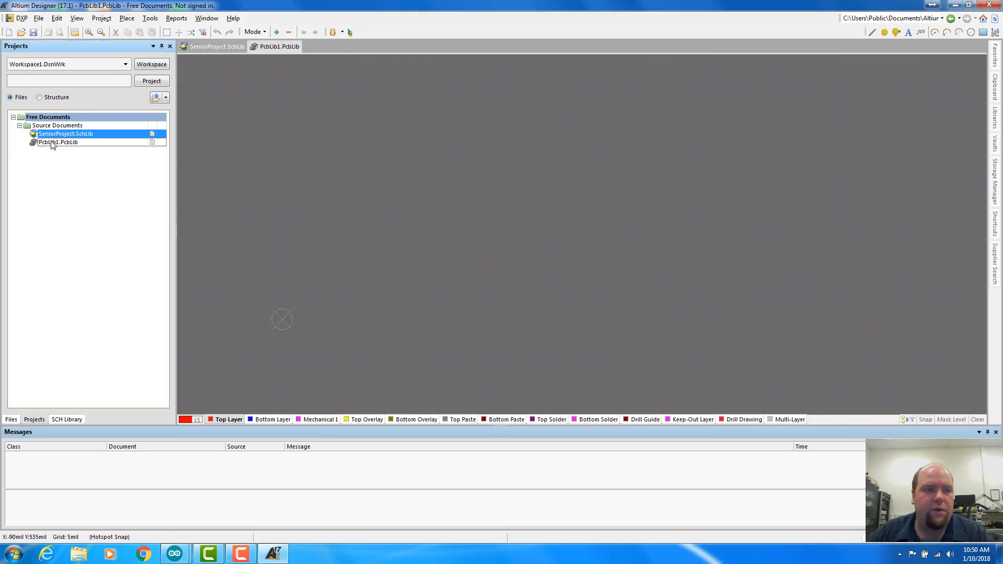
right_click(50, 140)
left_click(88, 204)
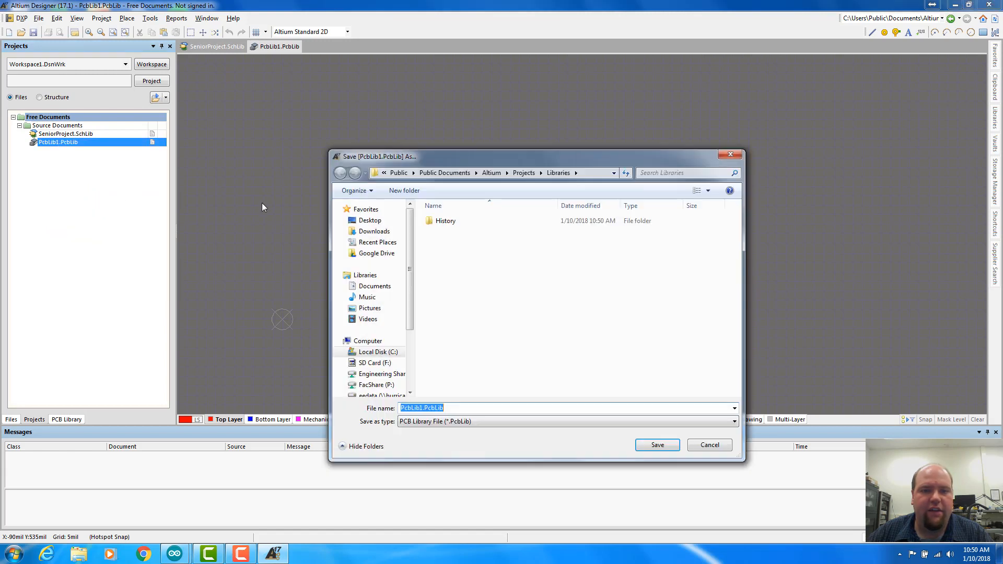
left_click_drag(424, 412, 384, 410)
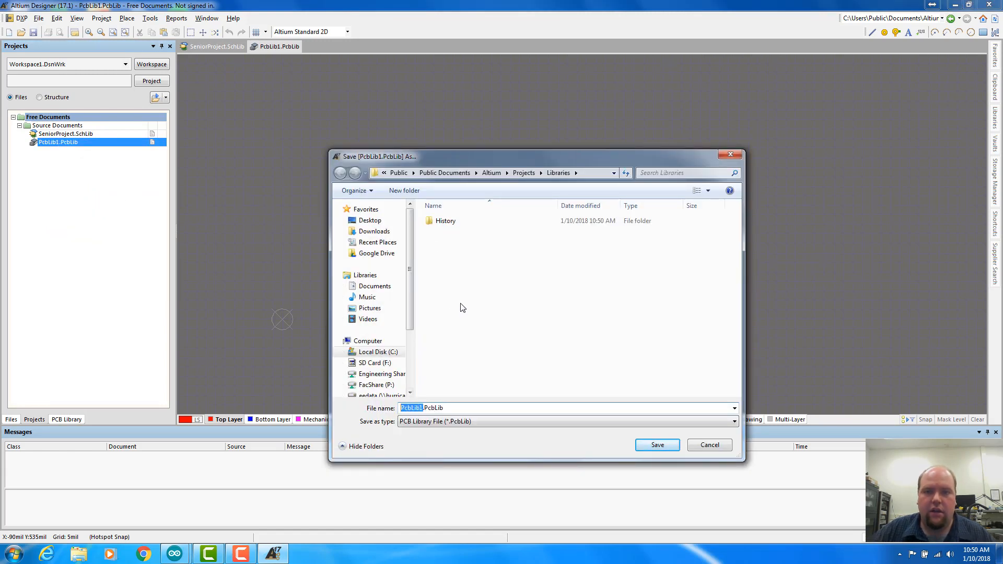
type("Senior")
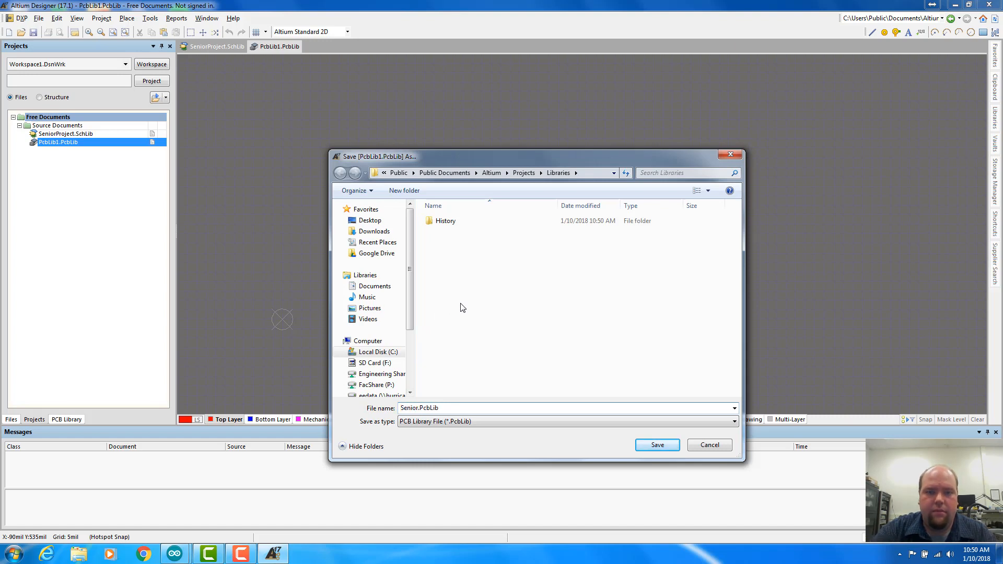
type("Project")
key("Return")
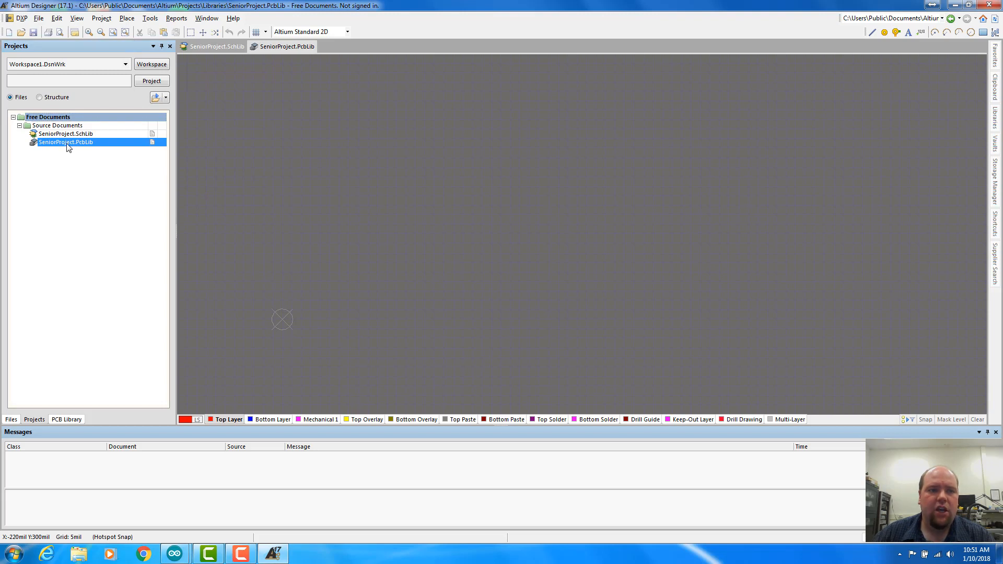
Display the component list of the SeniorProject.PcbLib library
left_click(59, 135)
left_click(55, 143)
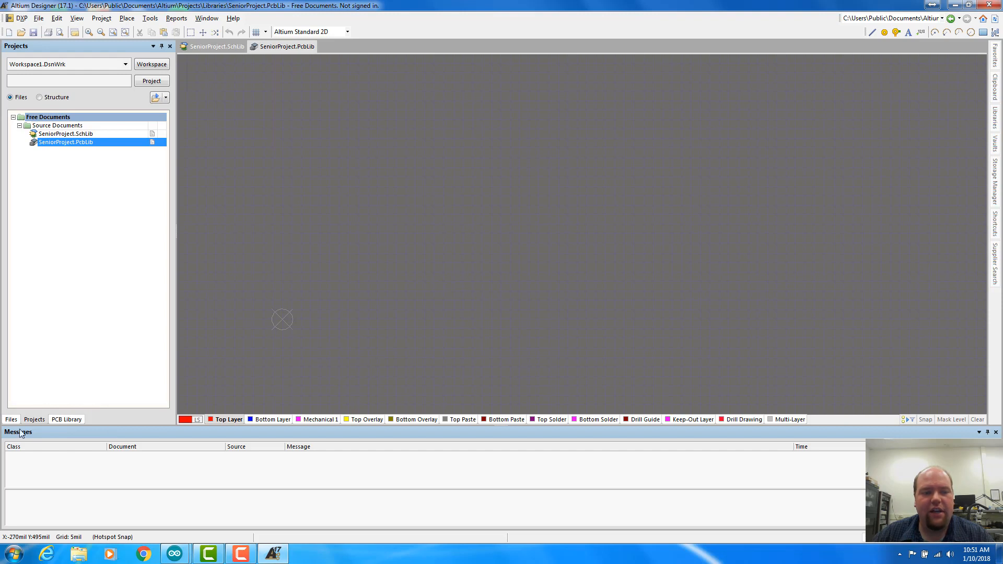
left_click(66, 420)
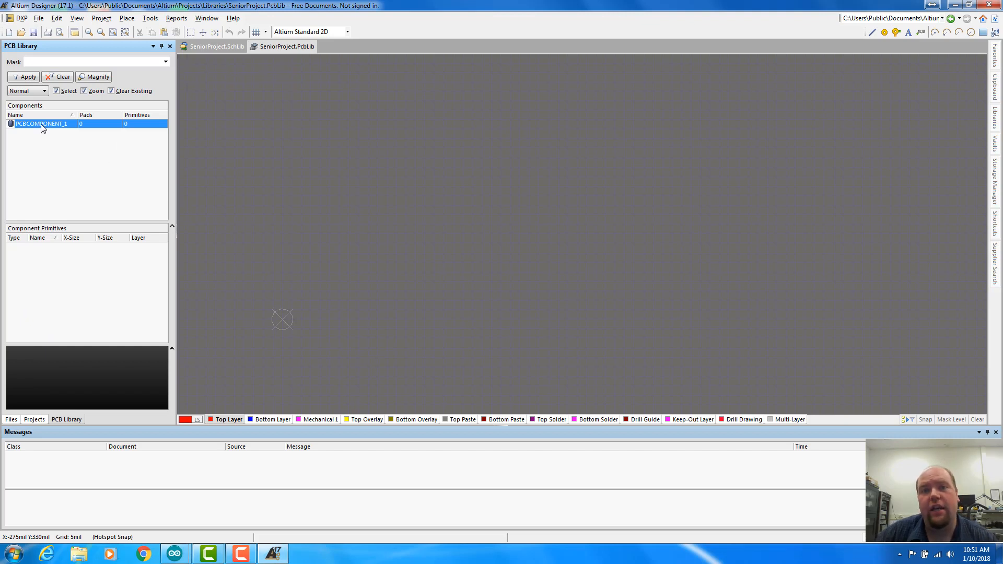
Add two new blank components to the SeniorProject PCB library
right_click(37, 150)
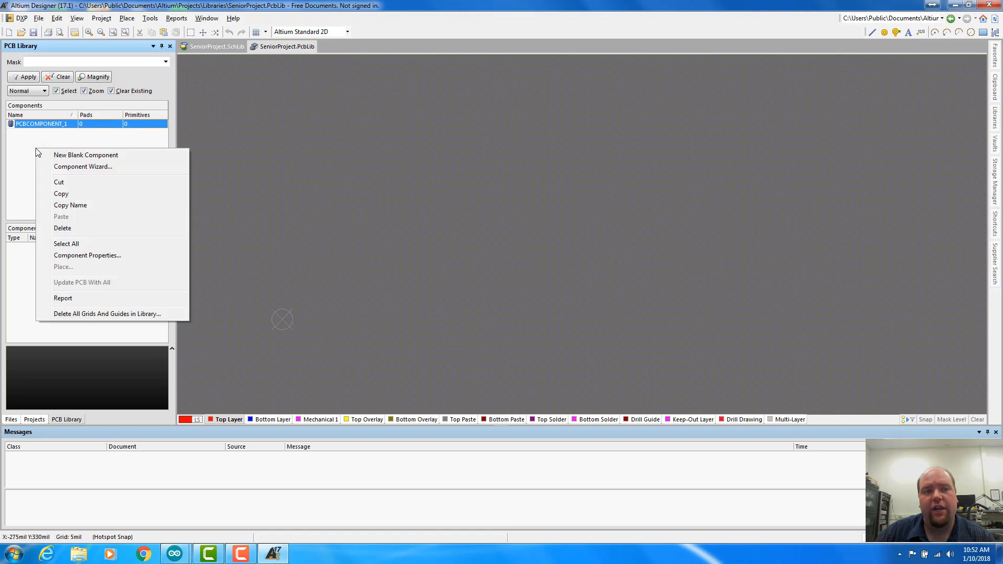
left_click(47, 156)
right_click(42, 168)
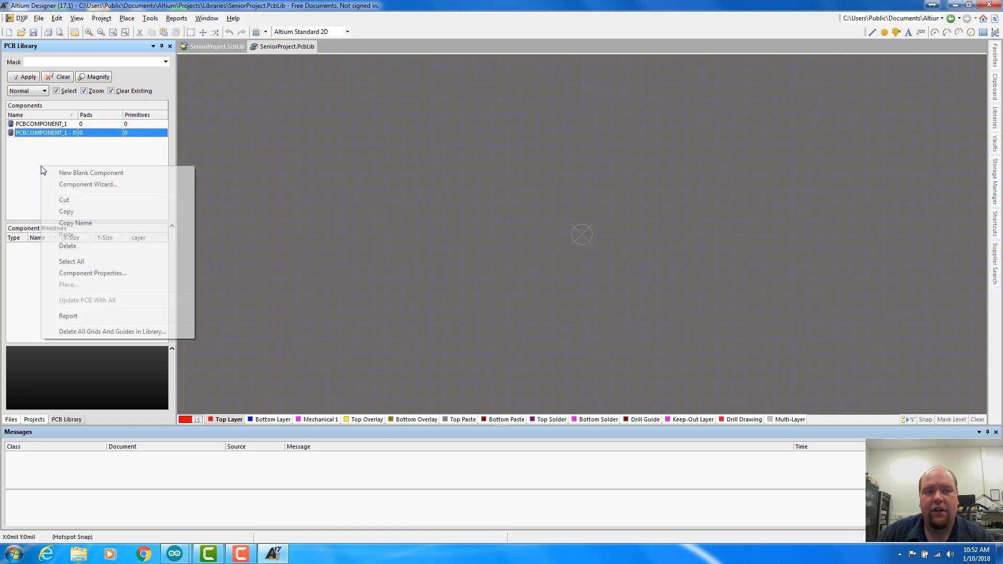
left_click(58, 174)
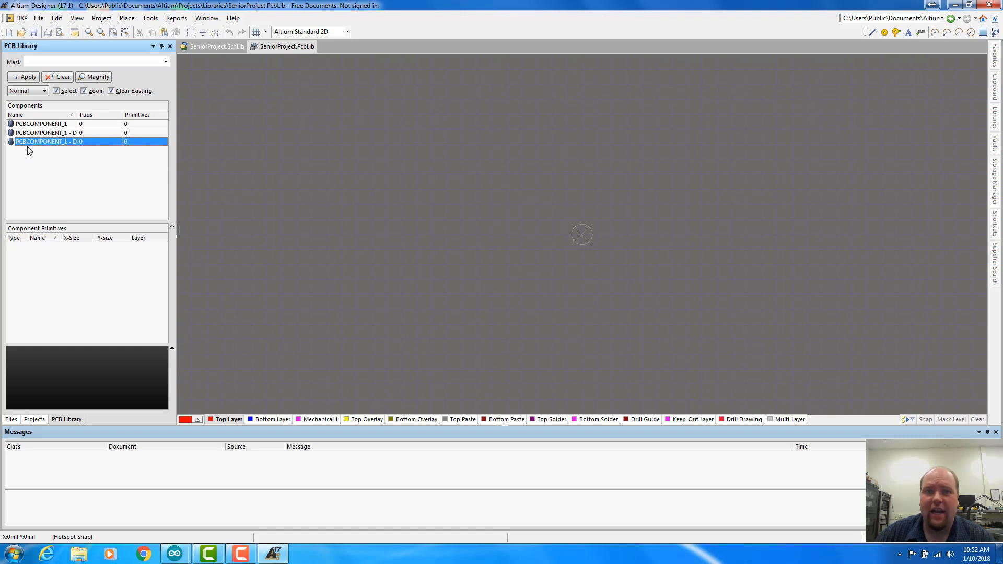
Delete the two duplicate footprints from the PCB library, keeping only PCBCOMPONENT_1
left_click(41, 135)
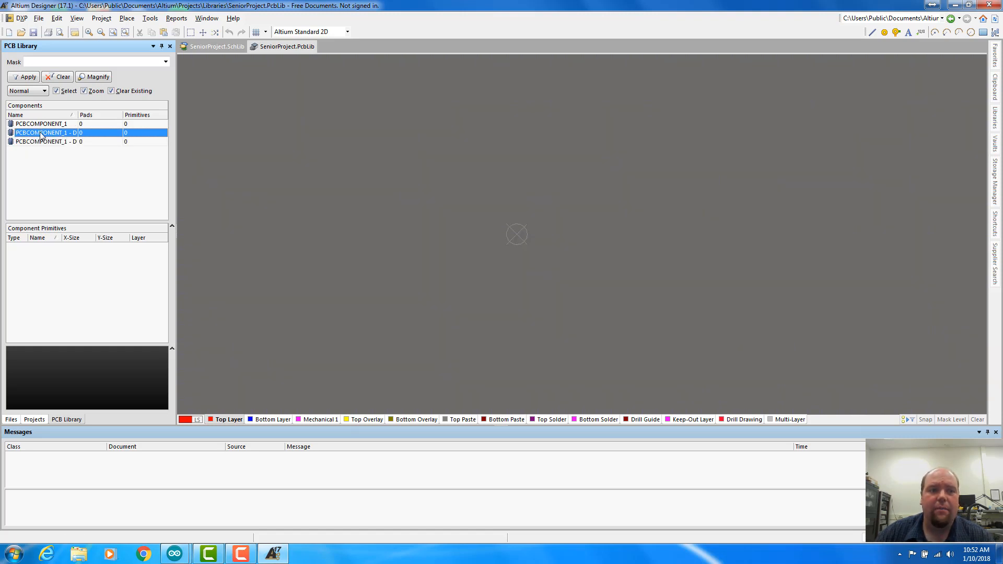
key("Delete")
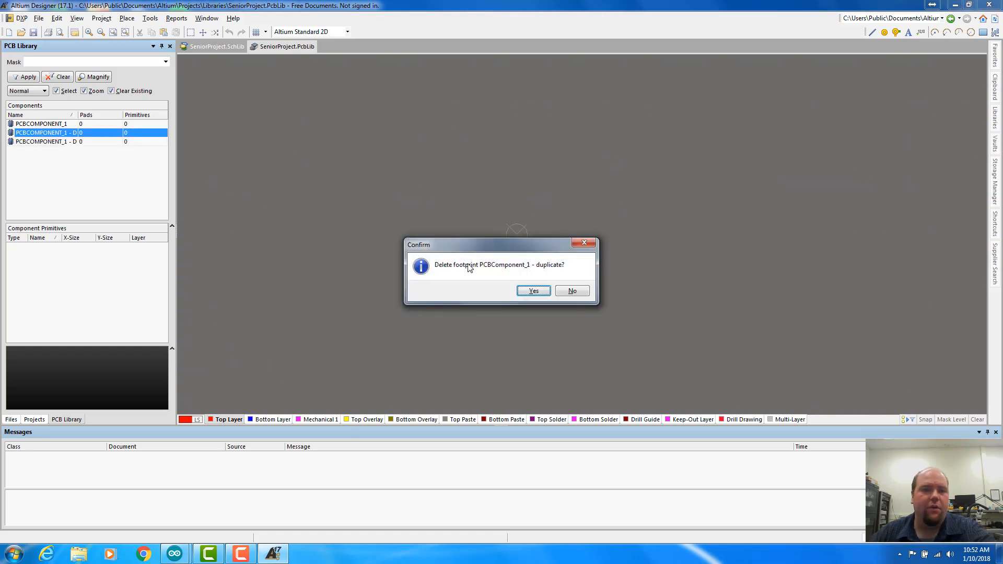
left_click(533, 289)
key("Delete")
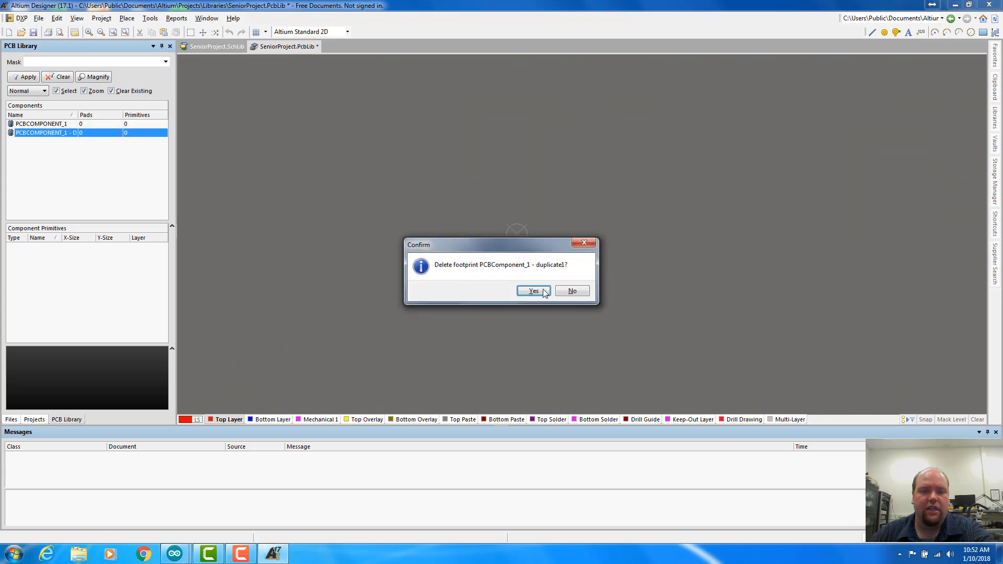
left_click(543, 291)
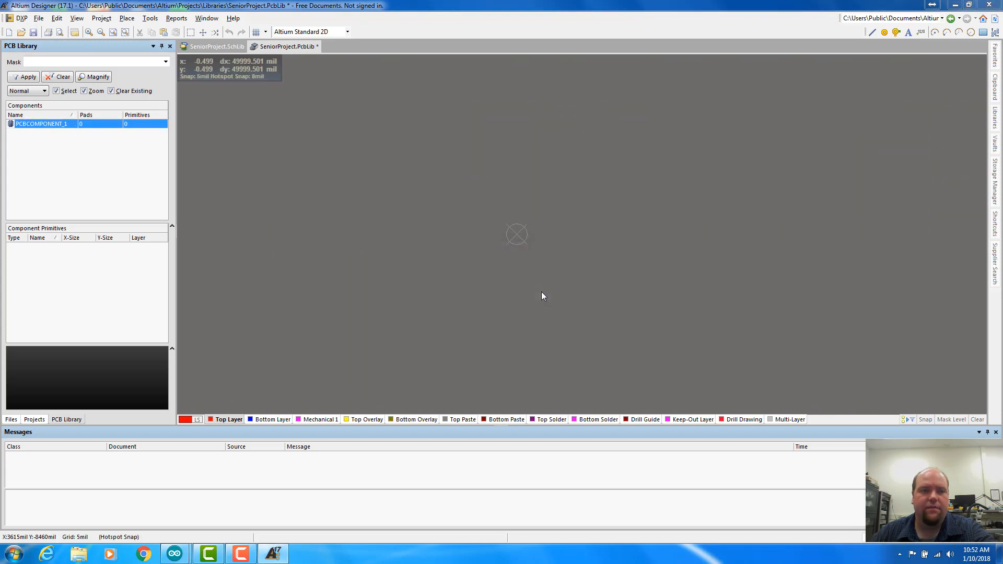
Switch to Chrome and open the digikey.com website
left_click(143, 554)
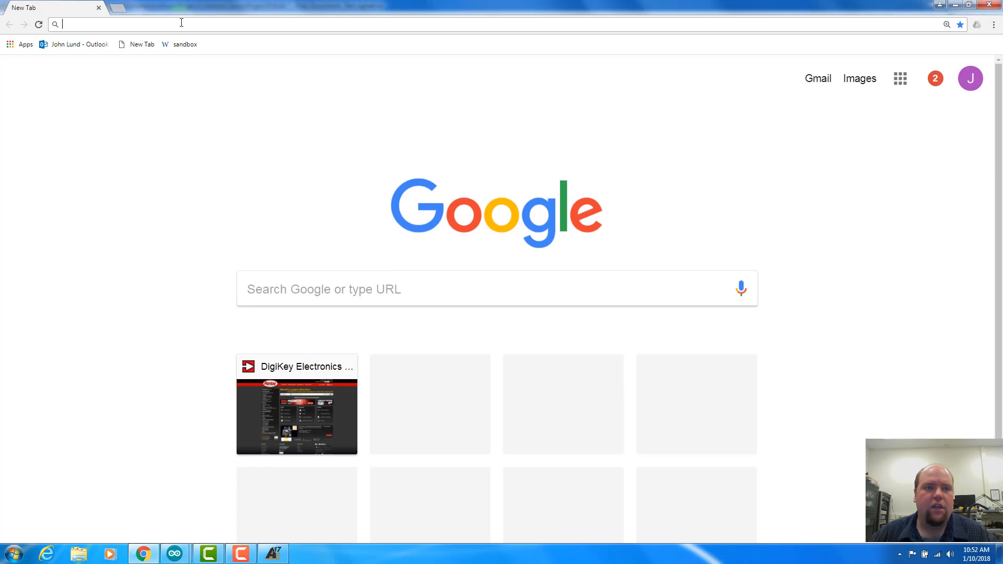
type("digik")
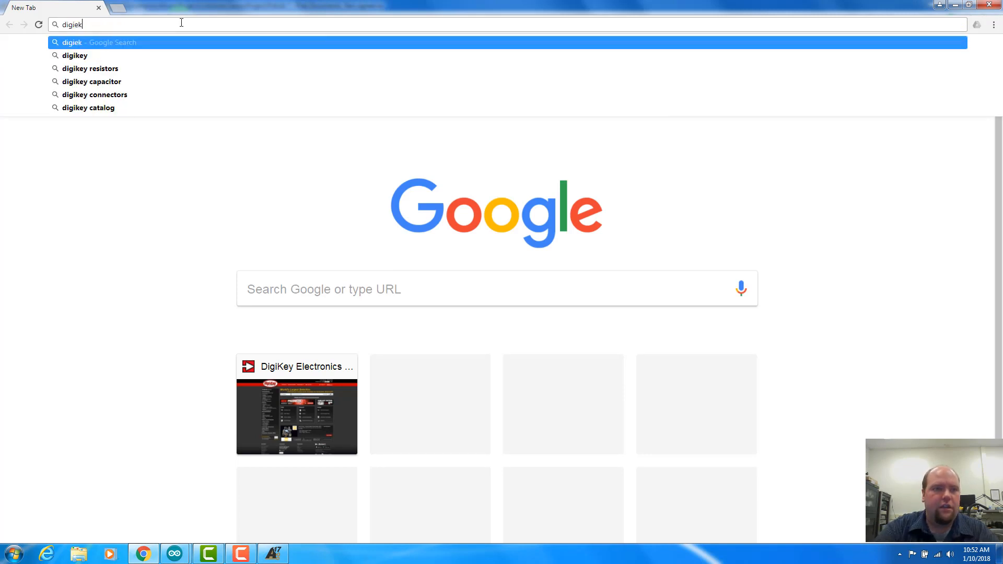
key("BackSpace")
key("BackSpace")
type("key")
key("Return")
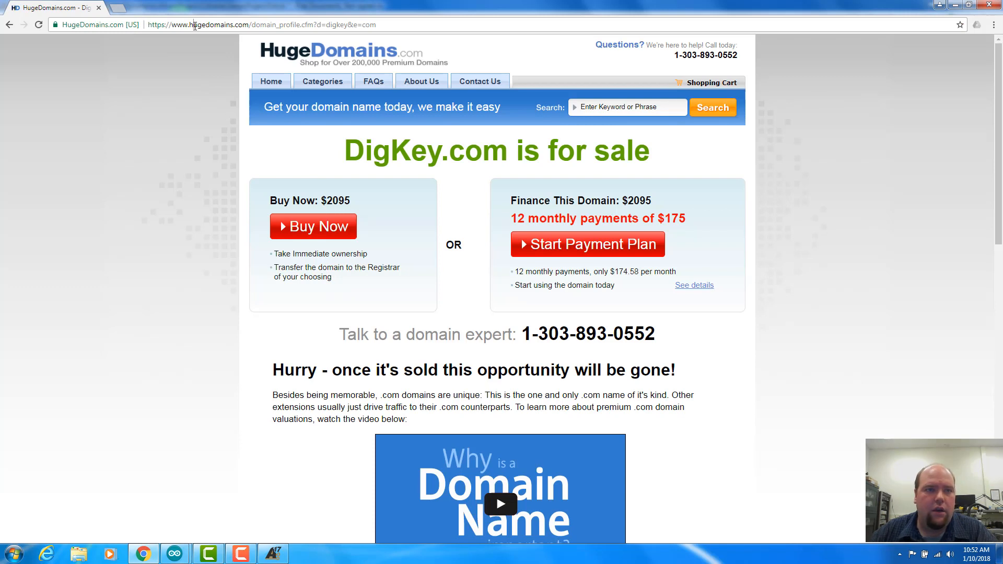
left_click(195, 25)
type("digik")
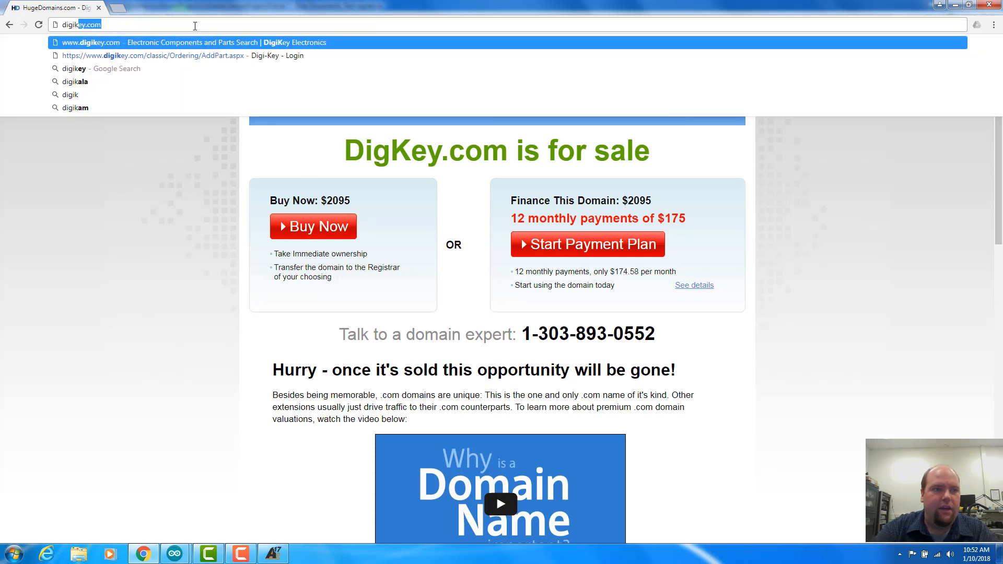
type("ey.com")
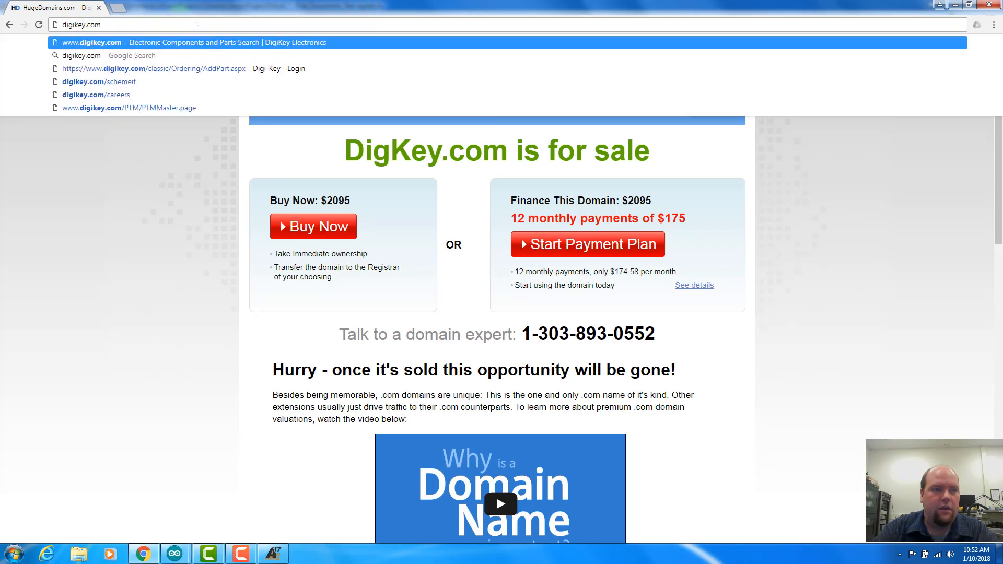
key("Return")
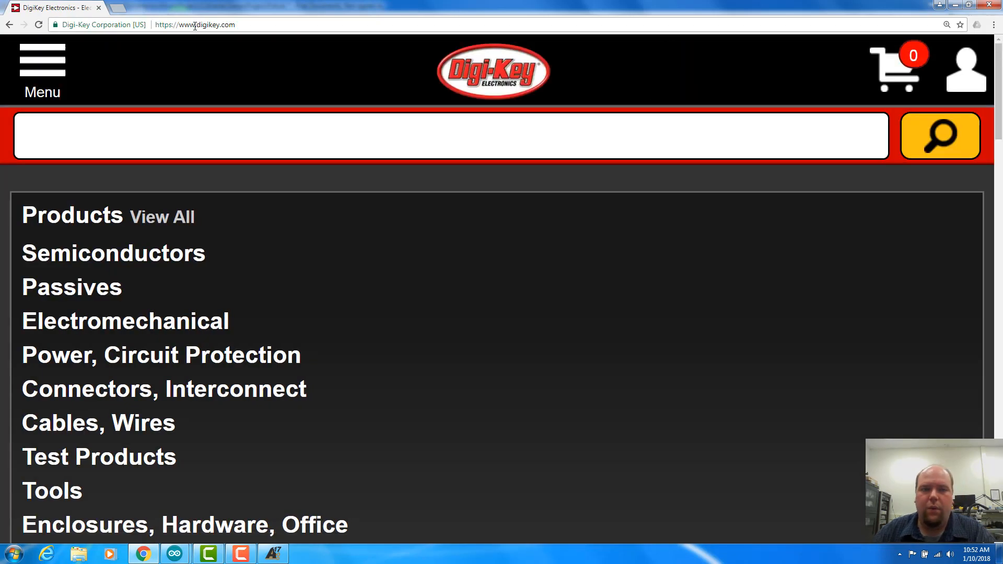
Search all products for "Buck" and open the PMIC - Voltage Regulators - DC DC Switching Regulators category
scroll(256, 143, "down", 5, "ctrl")
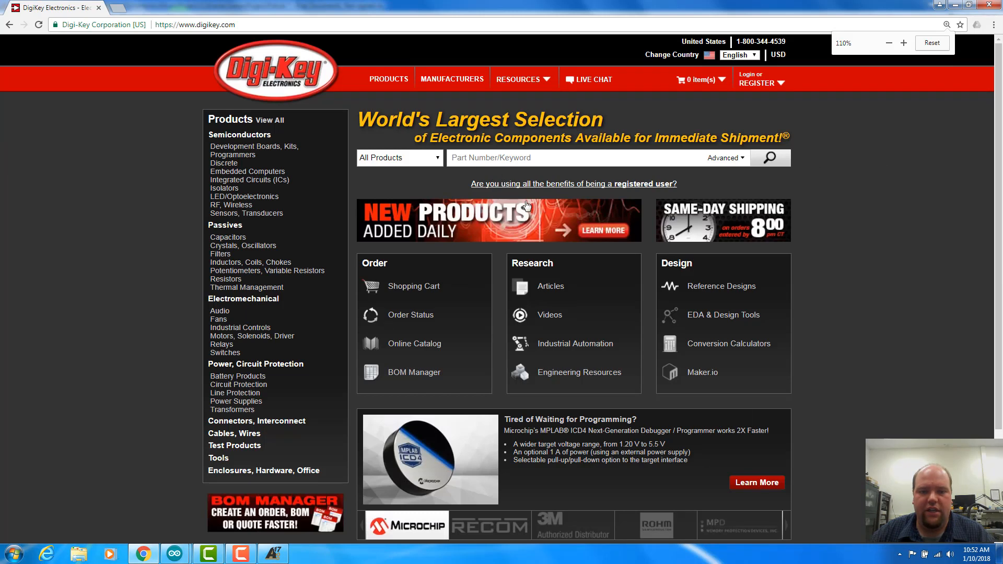
scroll(630, 162, "down", 1, "ctrl")
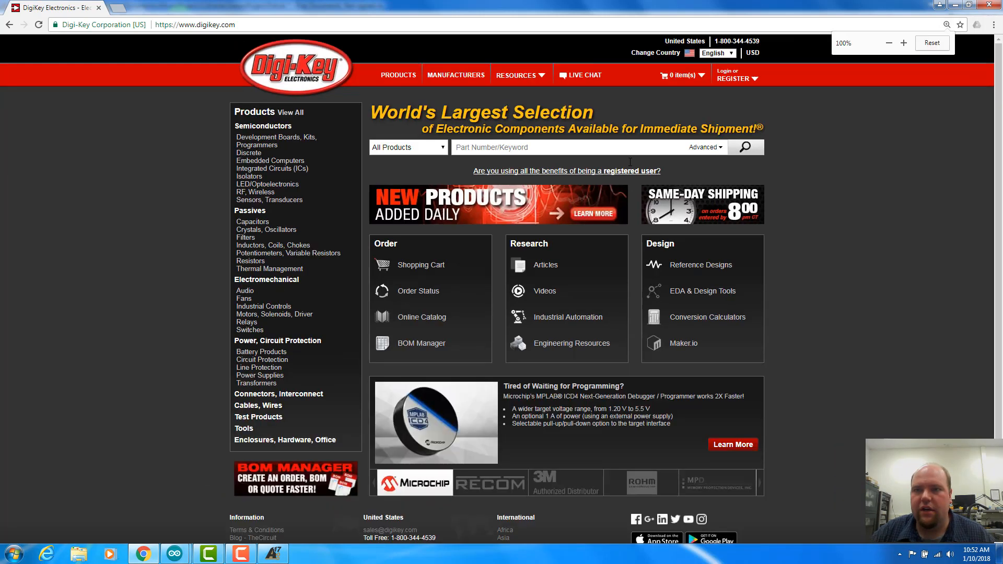
left_click(513, 150)
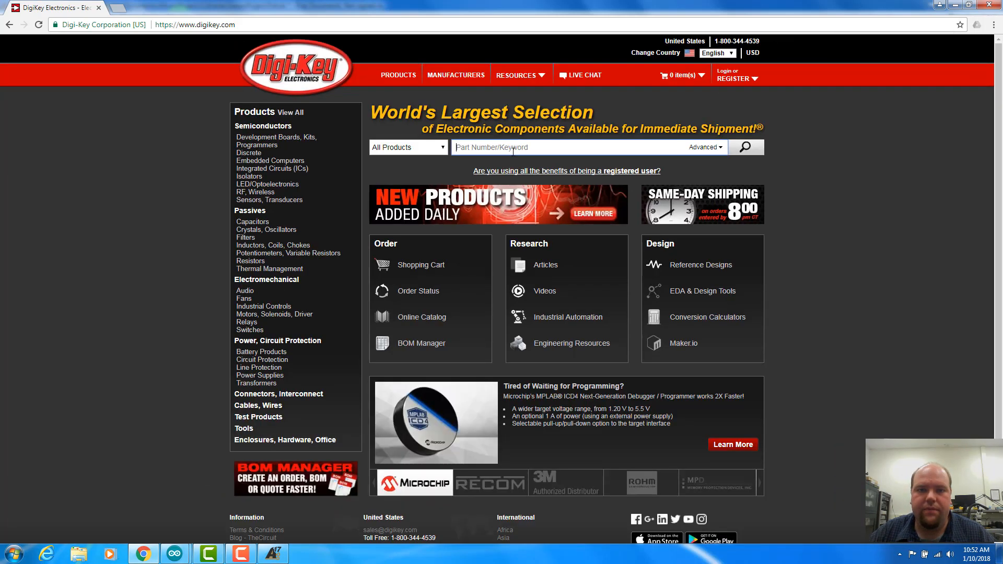
type("Buck")
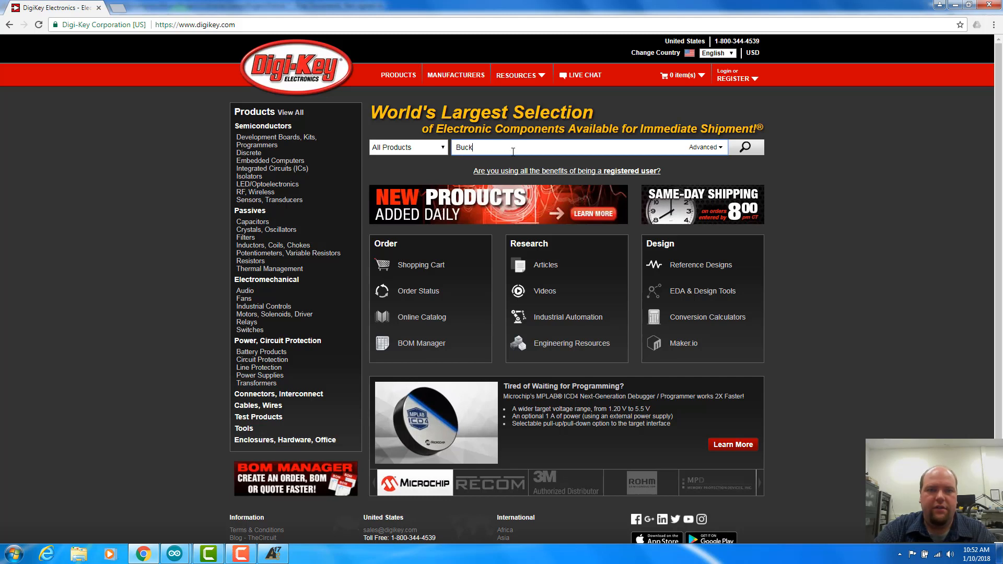
key("Return")
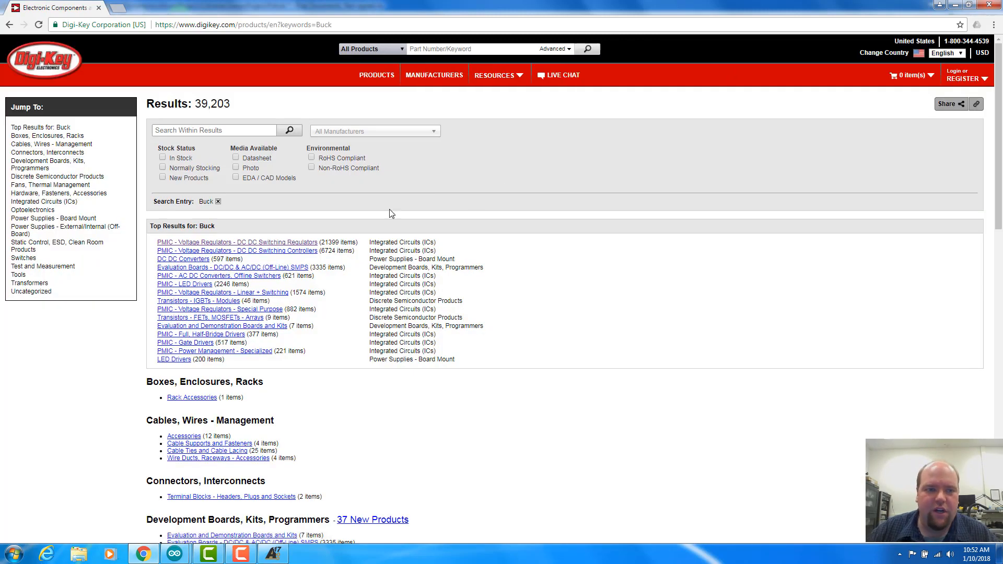
left_click(285, 242)
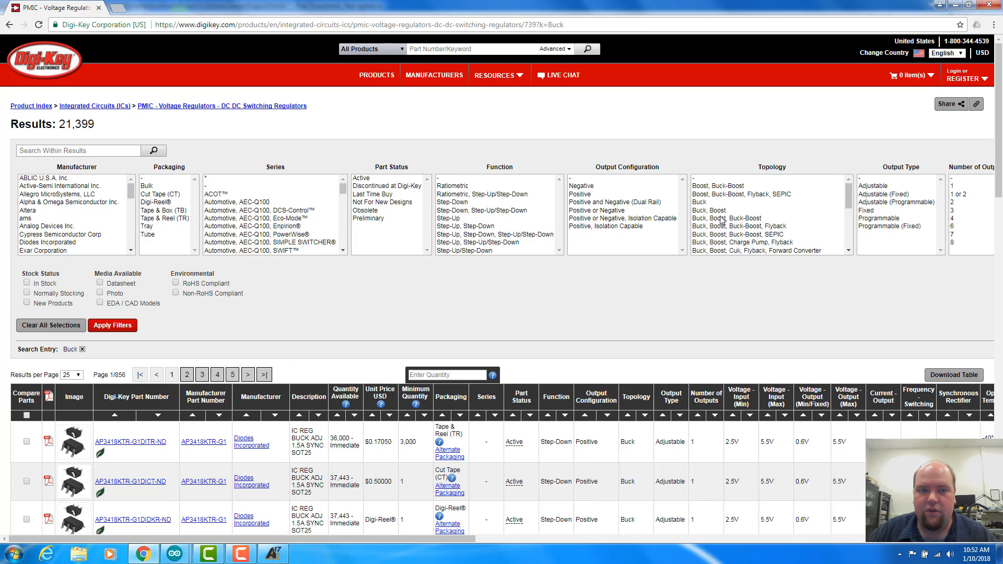
Filter the regulators to in-stock parts with a maximum input voltage of 105V, 140V or 150V
left_click_drag(291, 539, 509, 539)
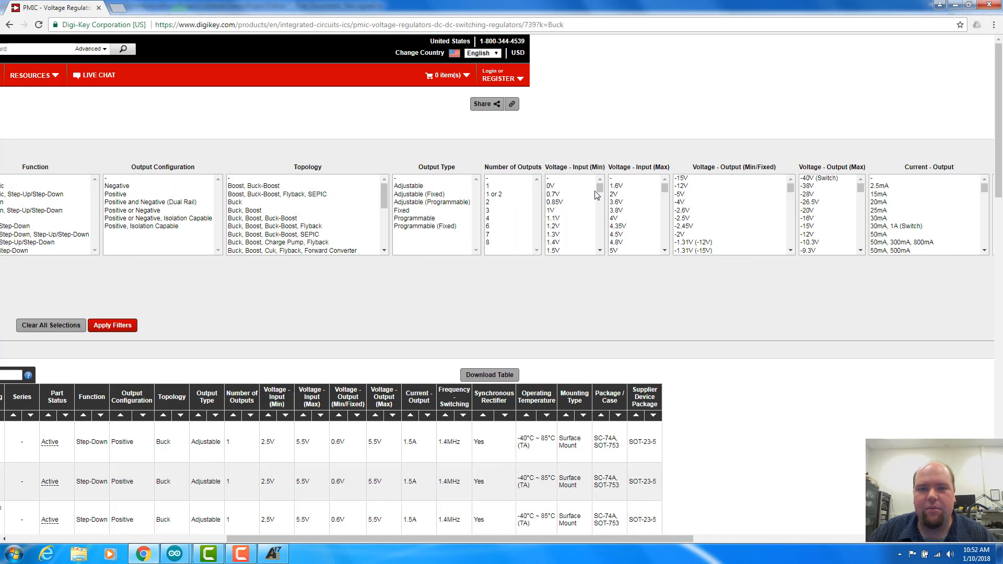
left_click_drag(665, 187, 659, 257)
left_click(622, 235)
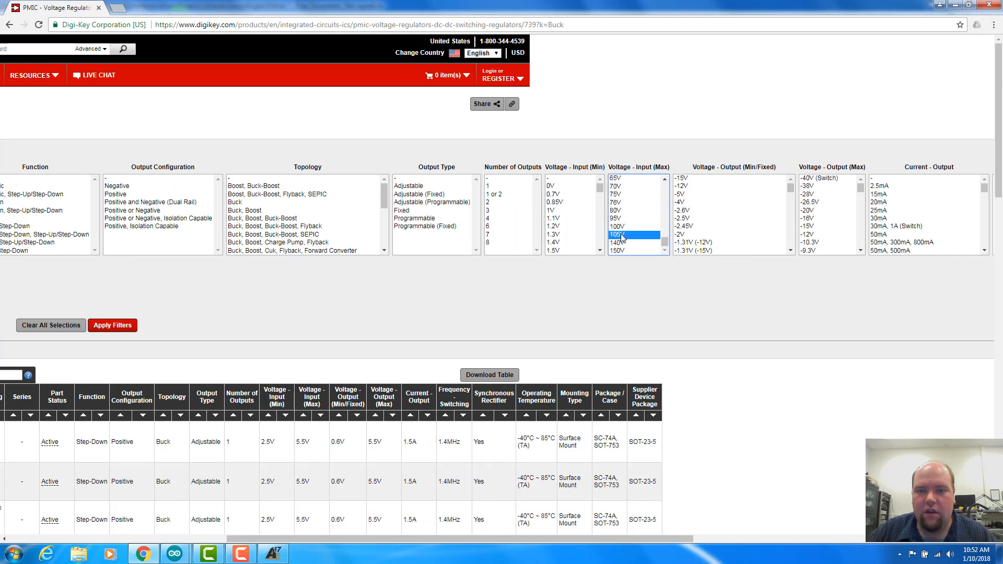
left_click(622, 251, "shift")
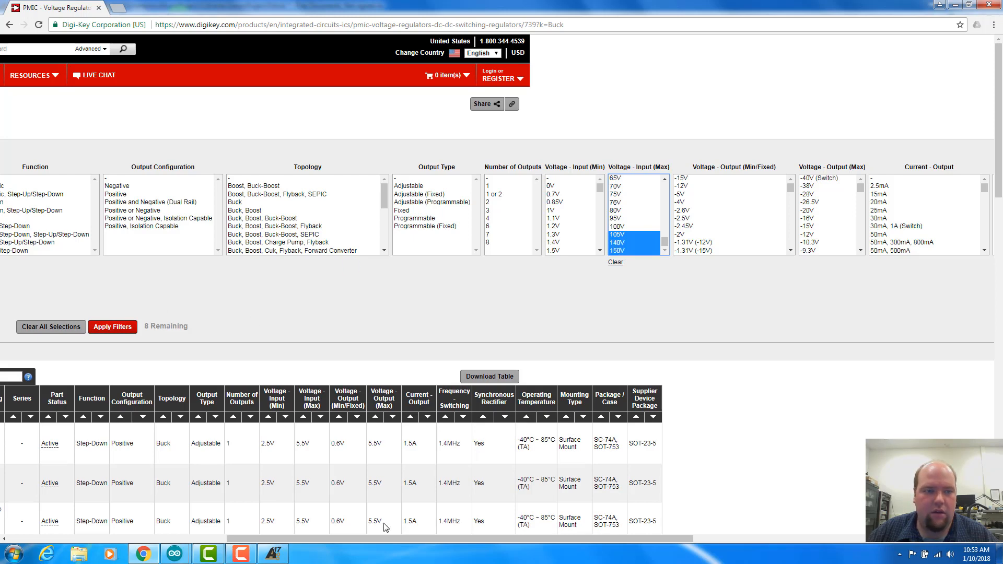
left_click_drag(537, 540, 312, 540)
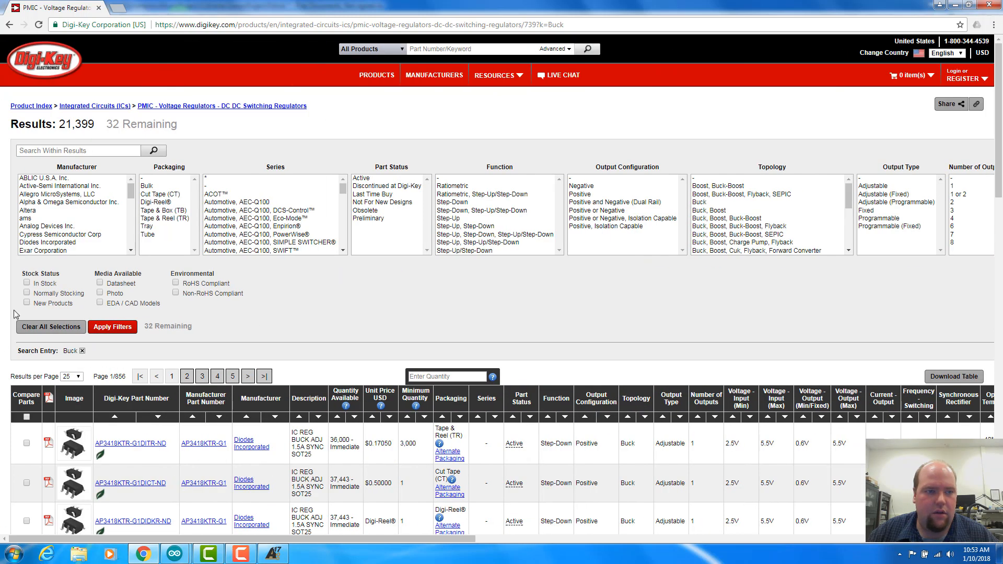
left_click(27, 283)
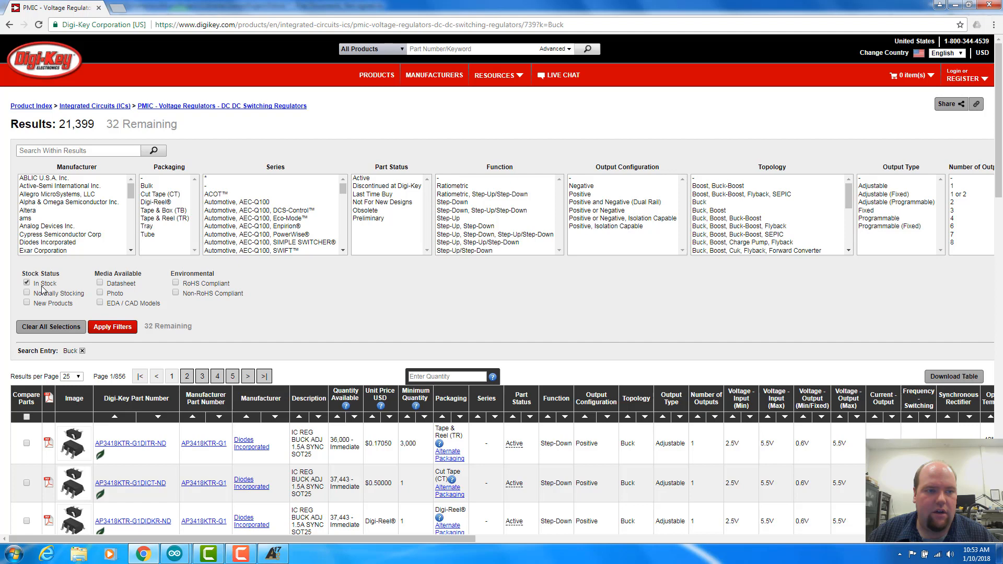
left_click(112, 326)
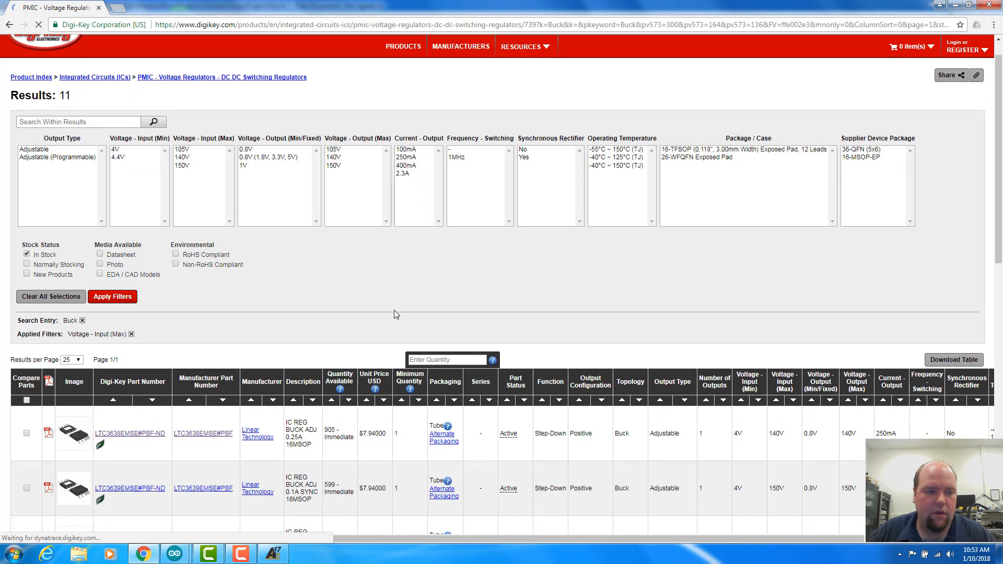
Open the product page of the LTC3638EMSE#PBF-ND regulator and look over its attributes
scroll(394, 309, "down", 4)
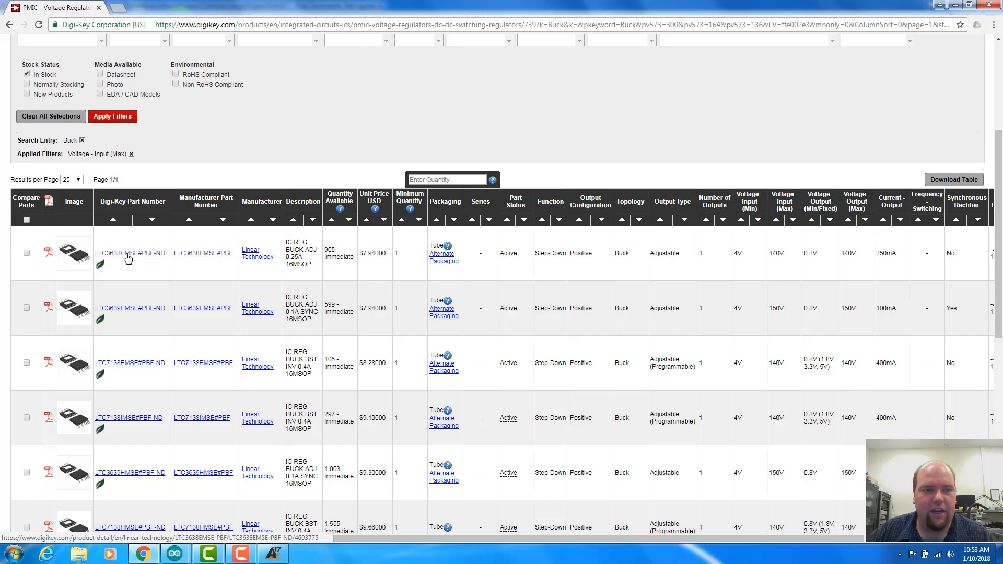
left_click(128, 256)
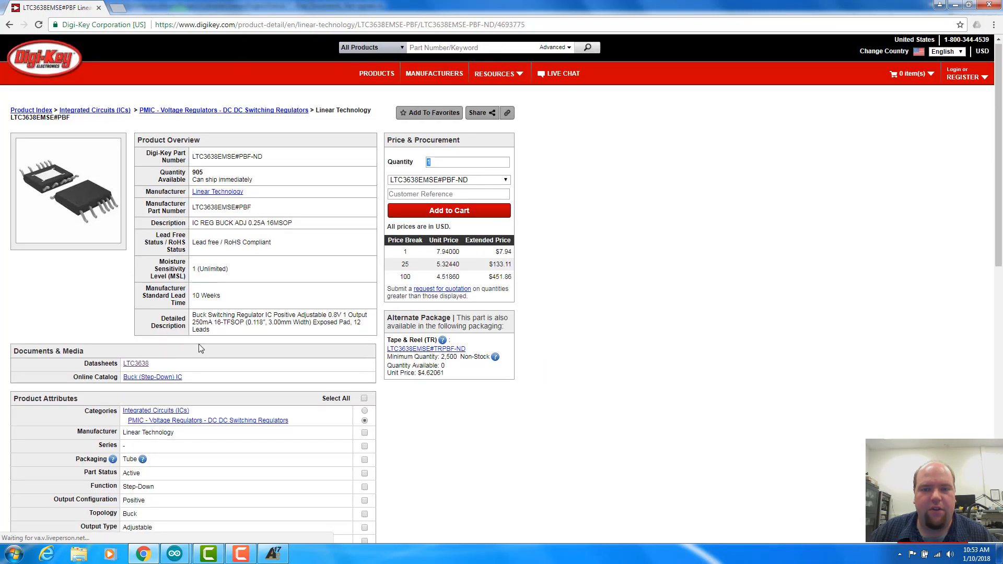
scroll(201, 348, "down", 4)
scroll(202, 349, "up", 4)
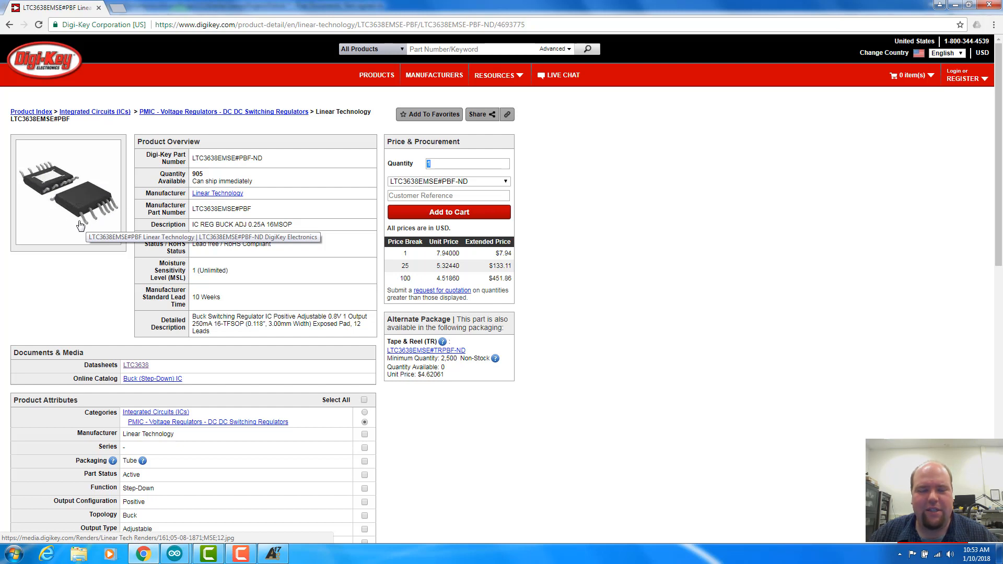
Open the LTC3638 datasheet and examine its typical application, pin configuration and electrical characteristics
left_click(135, 366)
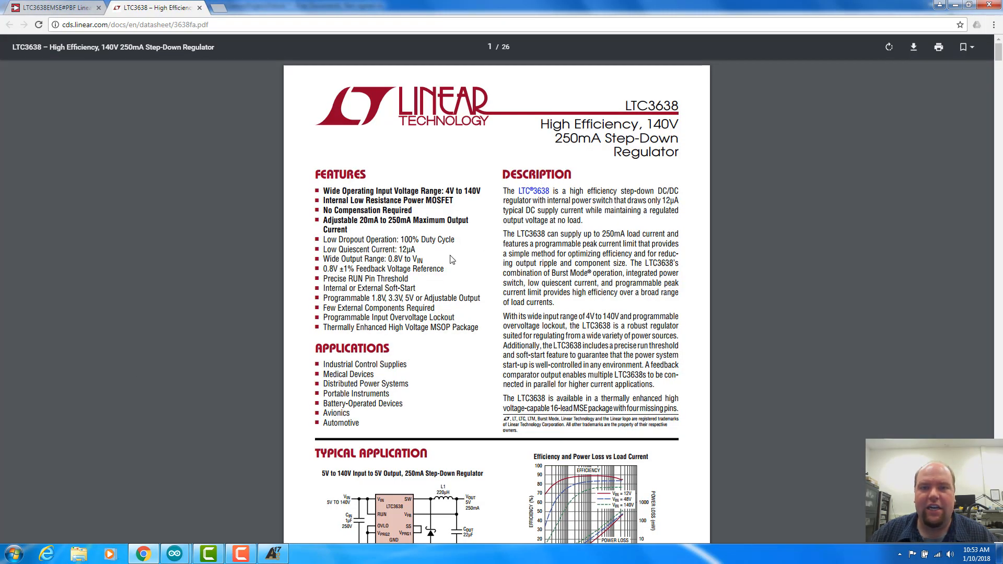
scroll(451, 260, "down", 5)
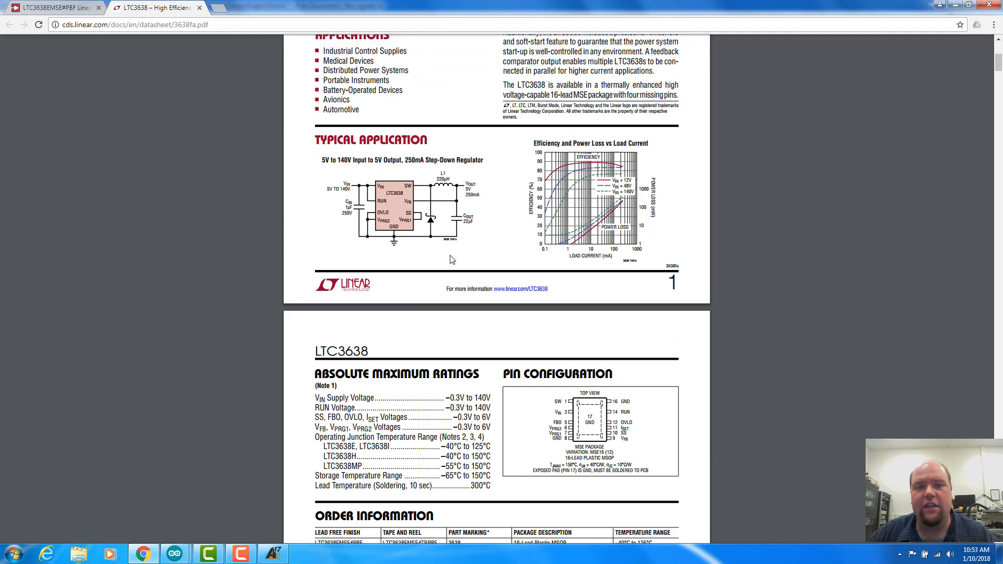
scroll(451, 259, "down", 5)
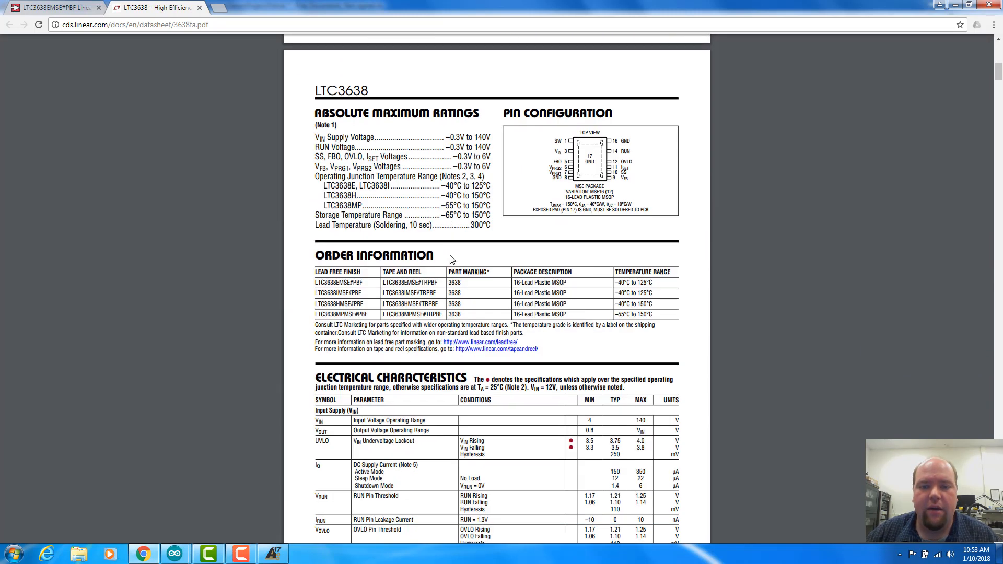
scroll(452, 260, "up", 4)
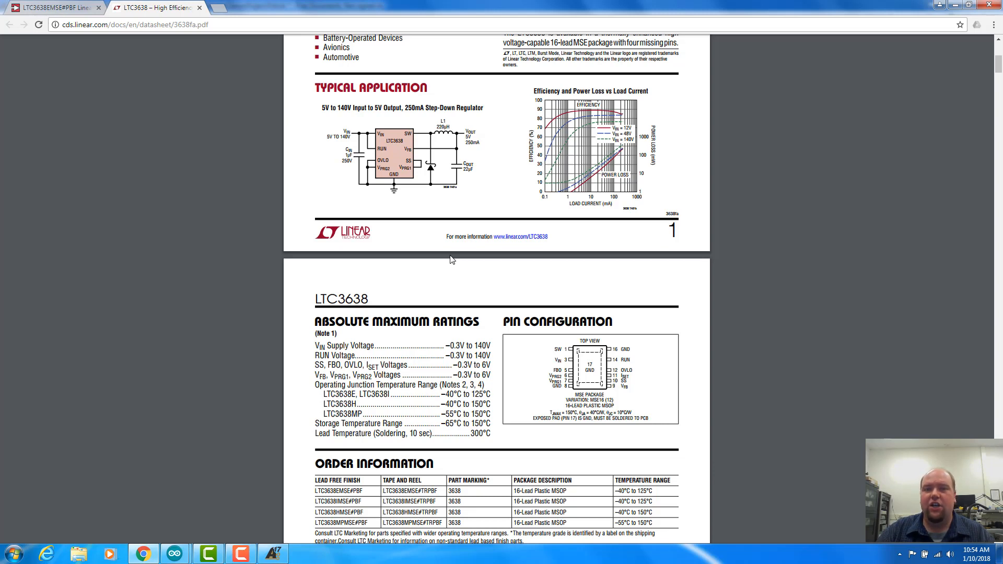
scroll(522, 282, "down", 5)
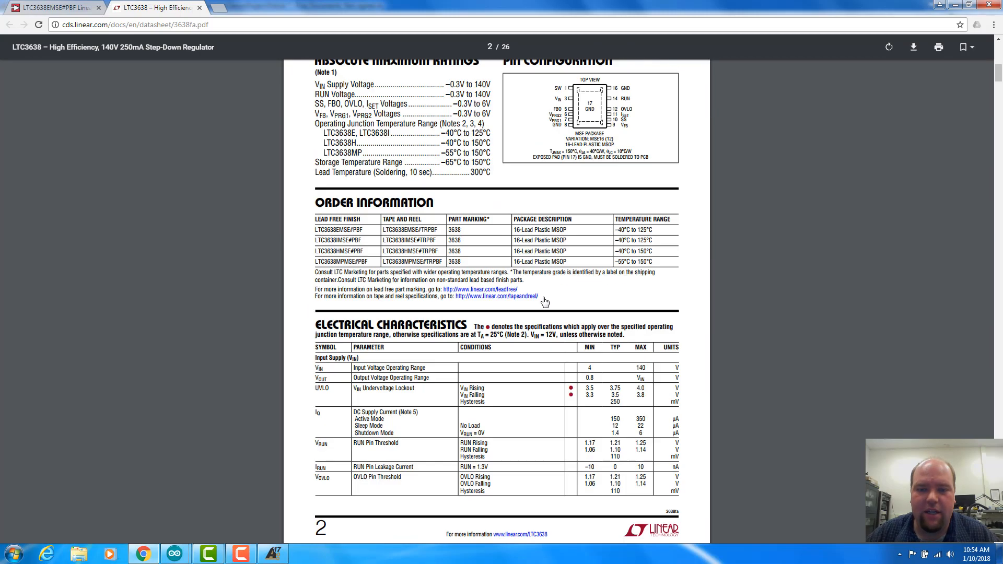
Go through the LTC3638 datasheet to the package description with the MSE package's recommended solder pad layout
scroll(544, 299, "down", 20)
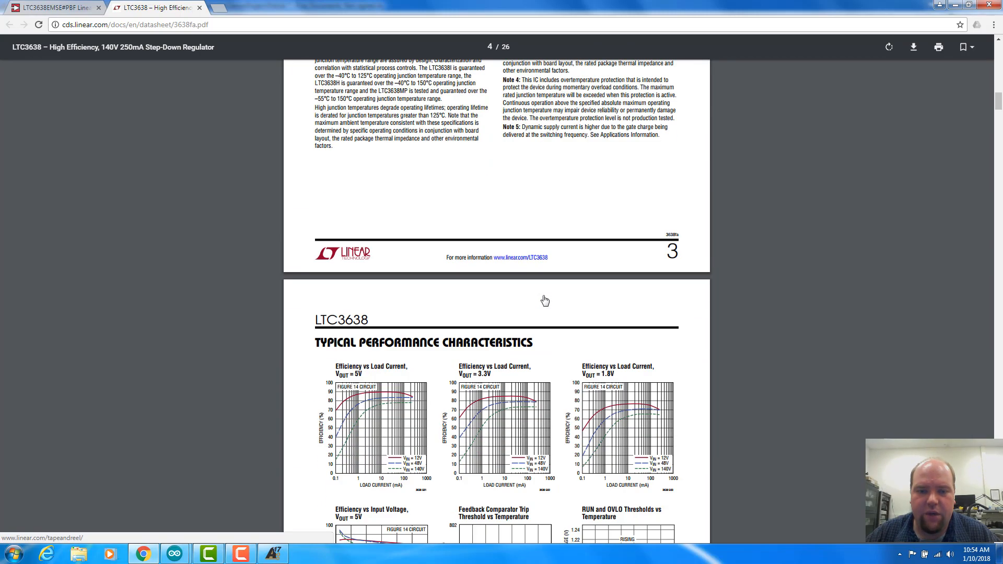
scroll(543, 299, "down", 20)
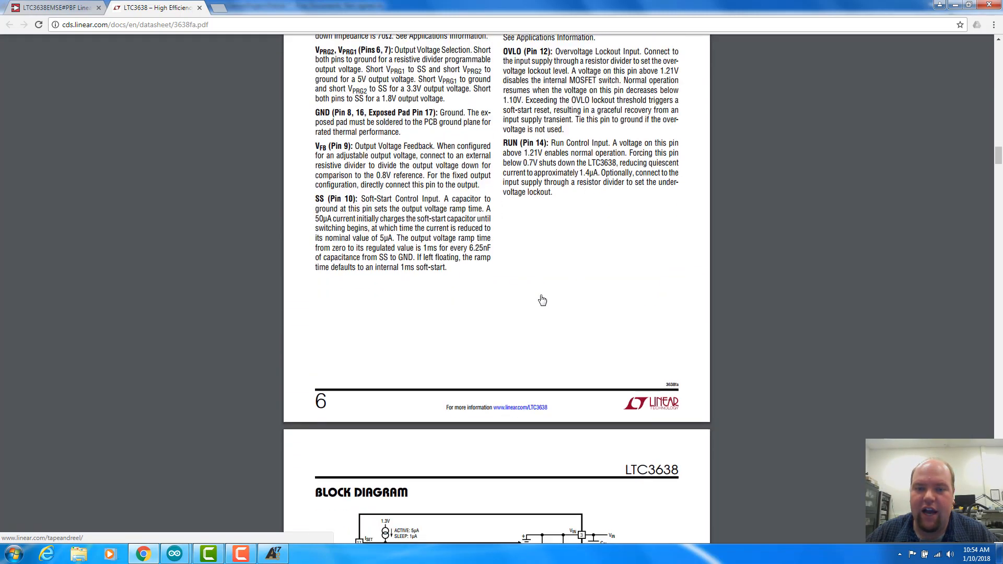
scroll(541, 298, "down", 20)
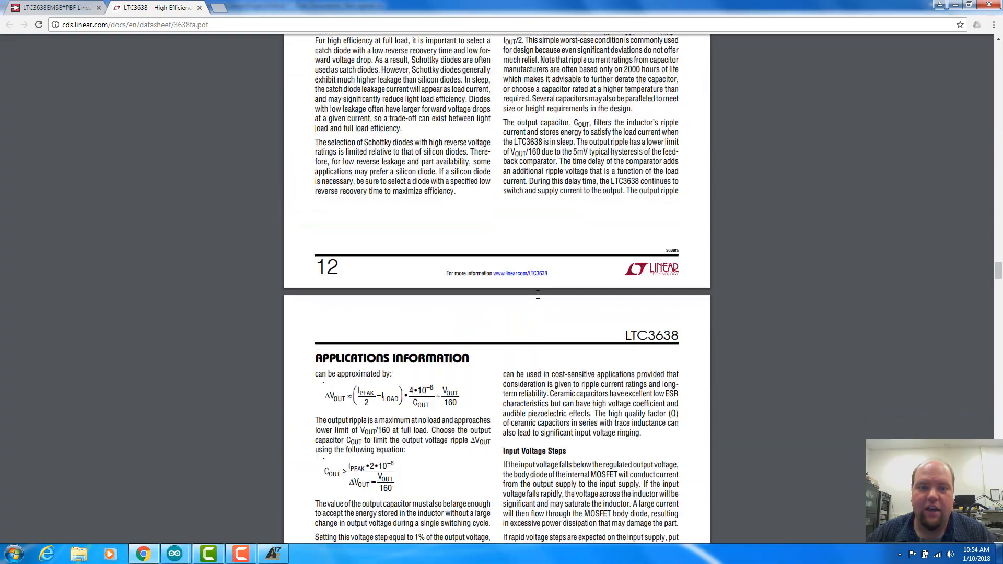
scroll(537, 295, "down", 20)
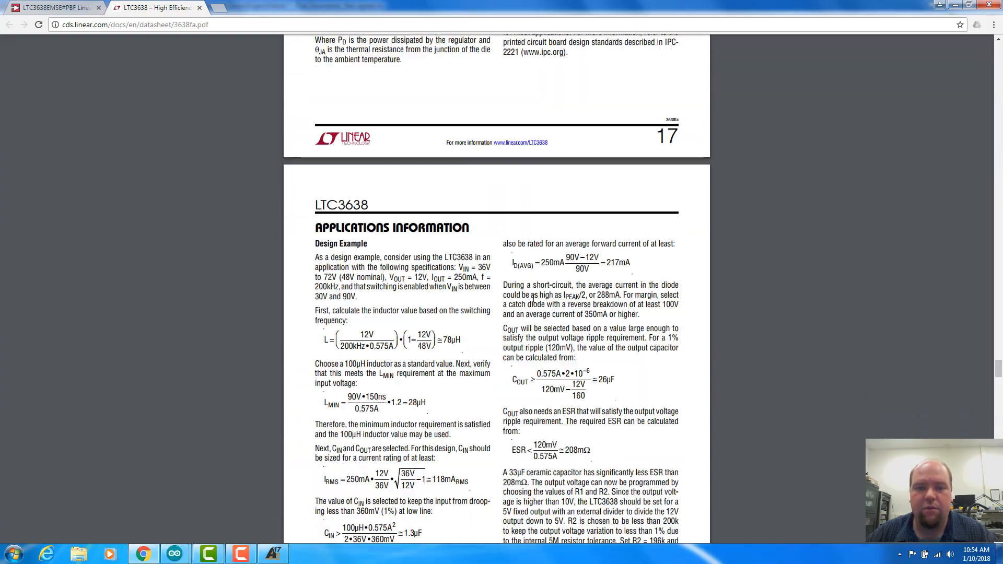
scroll(534, 299, "down", 20)
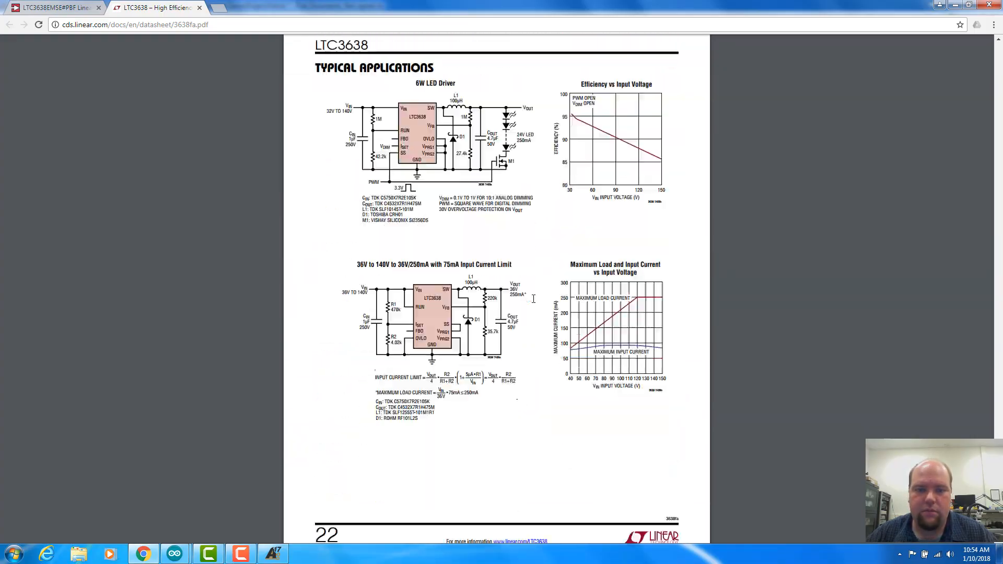
scroll(533, 298, "down", 15)
scroll(533, 298, "up", 12)
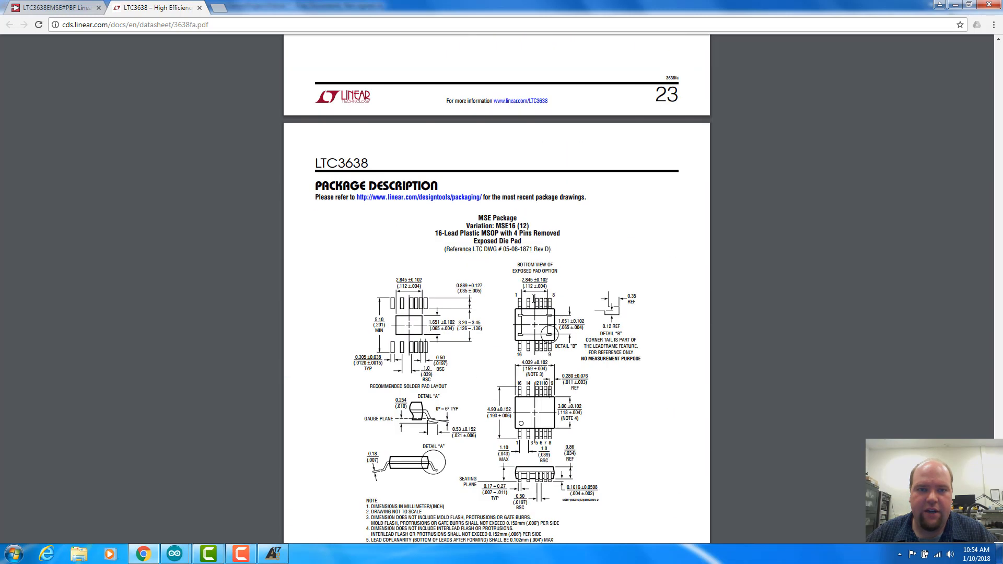
scroll(533, 298, "down", 1)
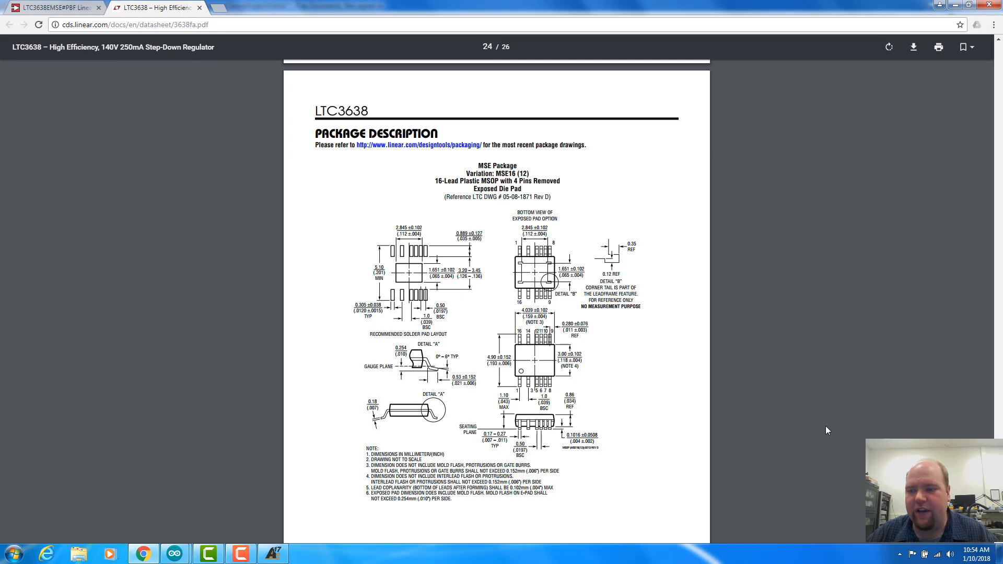
Look over the datasheet's revision history and related parts, and examine the MSE package dimensions and notes
scroll(813, 432, "down", 7)
scroll(742, 399, "up", 6)
scroll(579, 361, "down", 1)
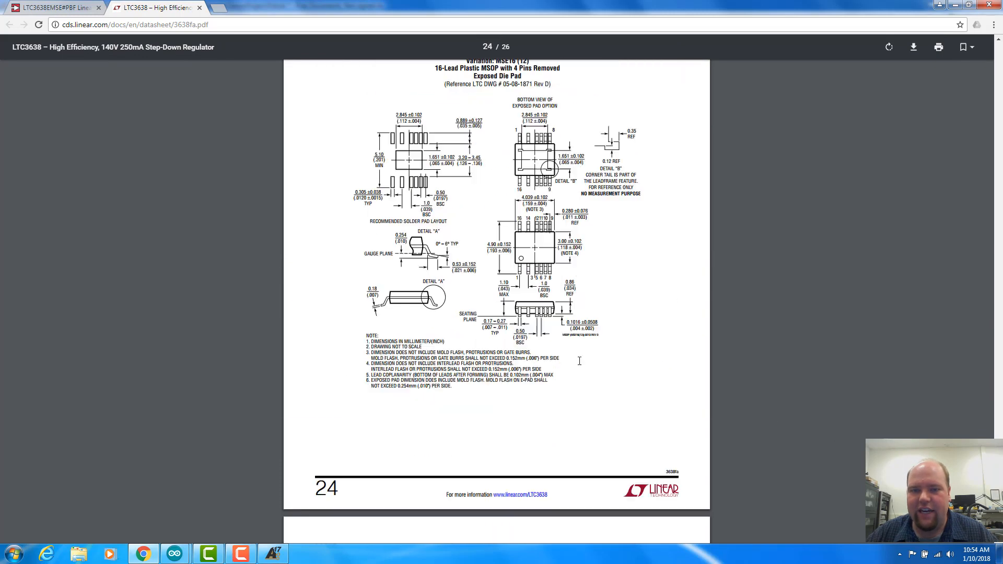
scroll(579, 361, "down", 20)
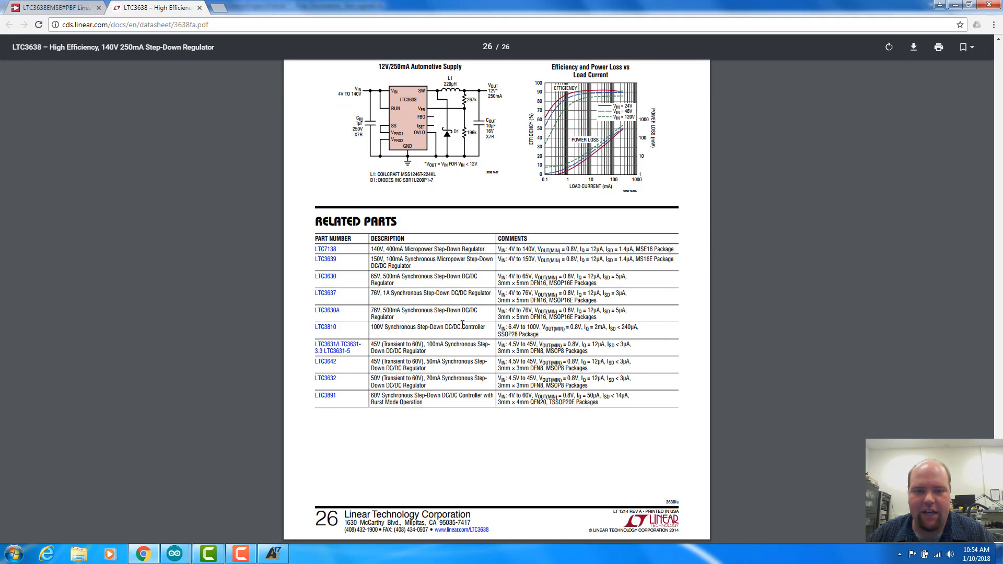
scroll(463, 325, "up", 9)
scroll(360, 335, "up", 6)
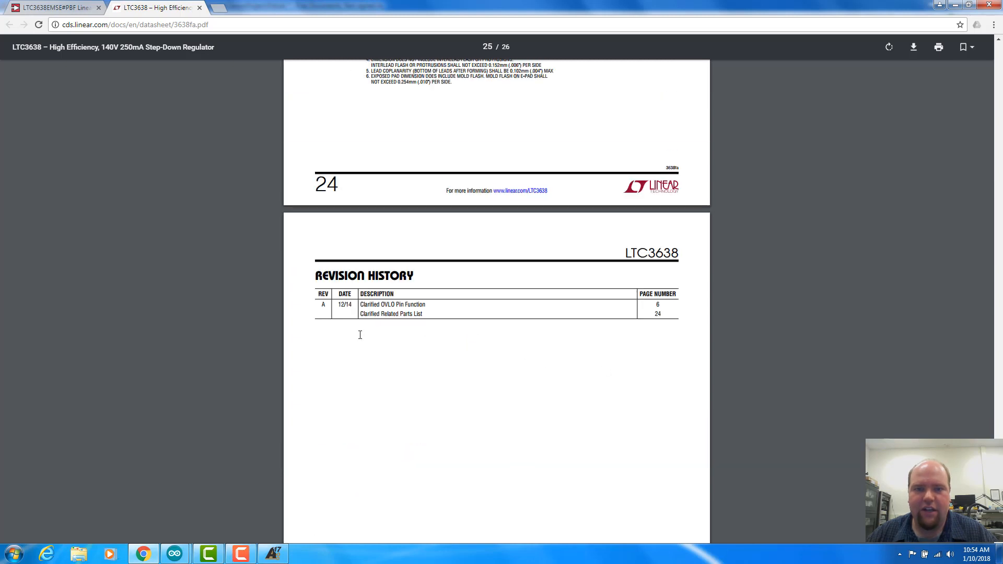
scroll(462, 330, "up", 9)
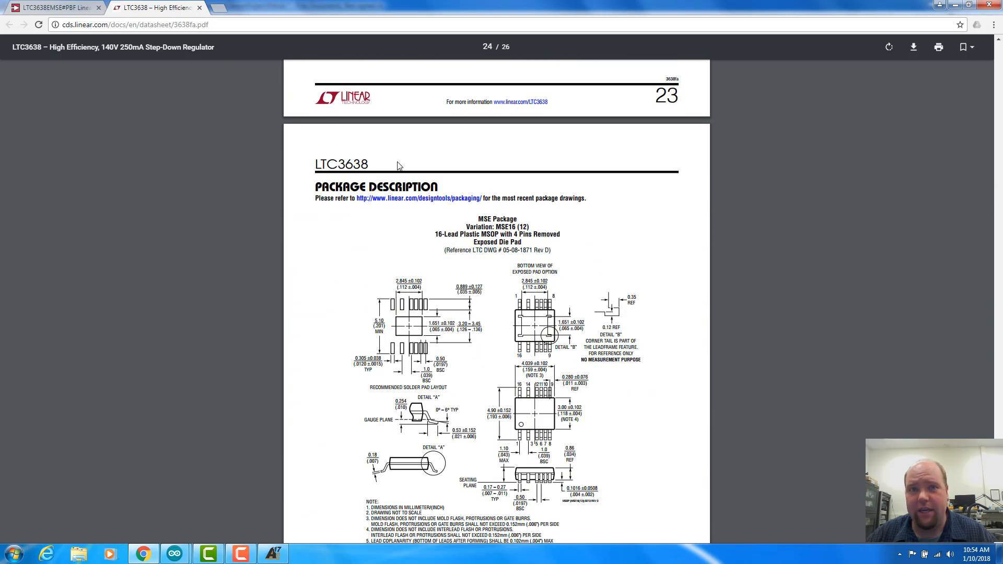
scroll(449, 315, "down", 1)
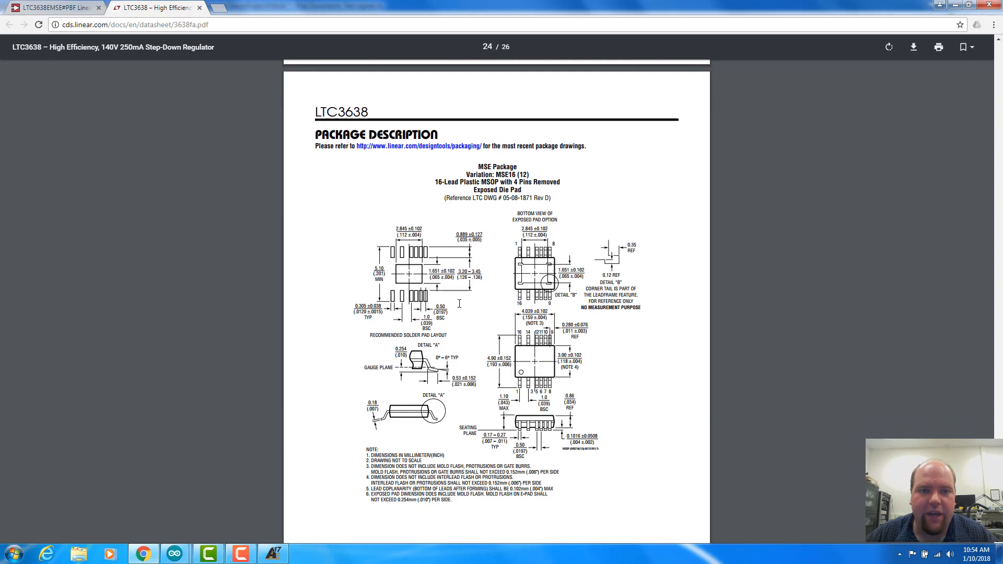
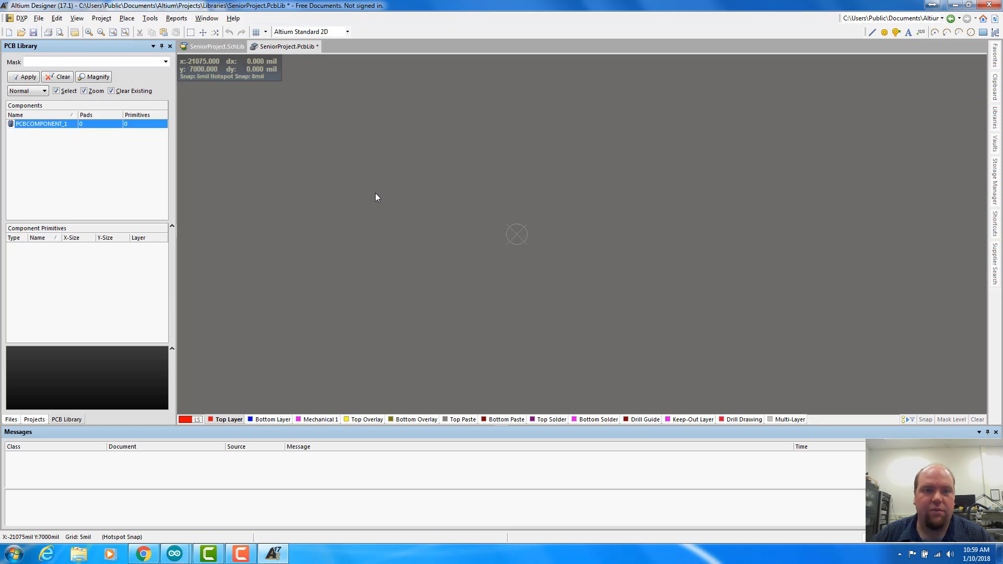
Switch to the SeniorProject PCB library in Altium Designer and set its measurement units to millimetres
key("q")
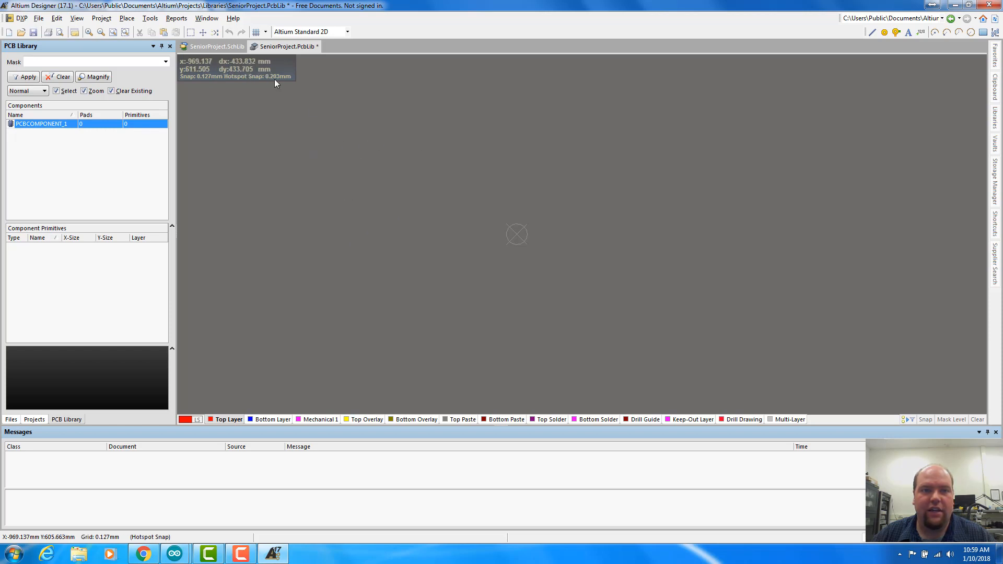
key("q")
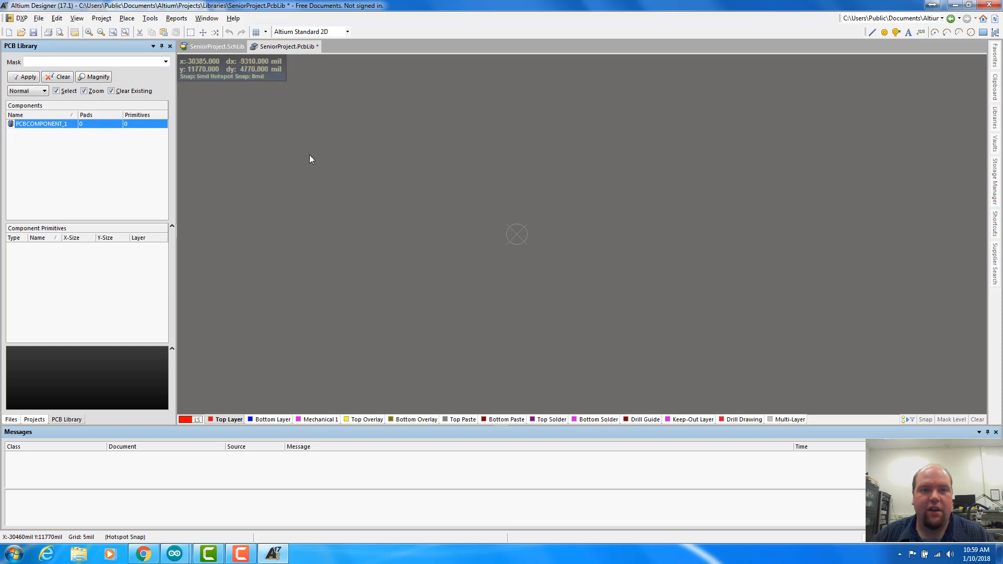
key("q")
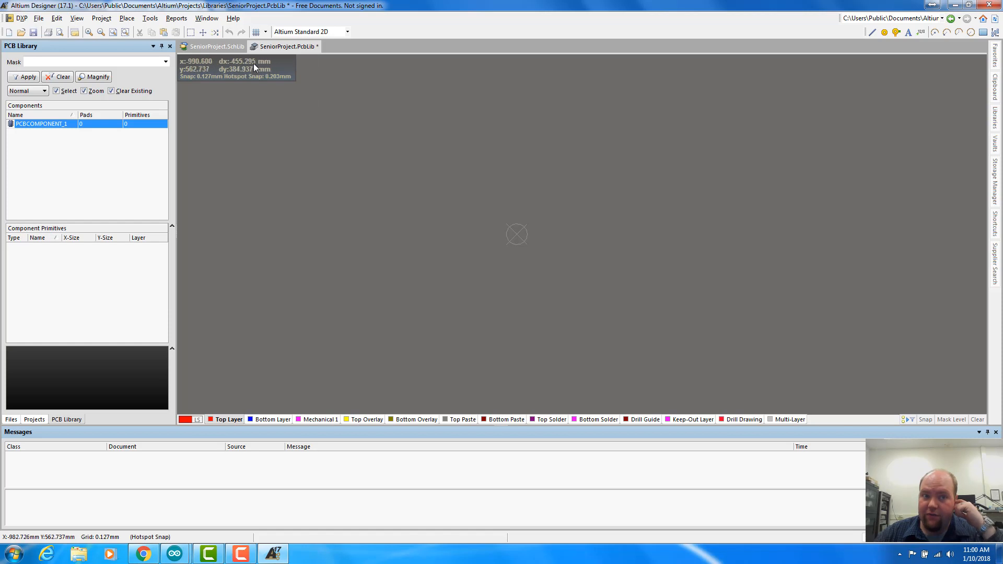
Set the PCB library's horizontal (X) snap grid to 0.1 mm
key("g")
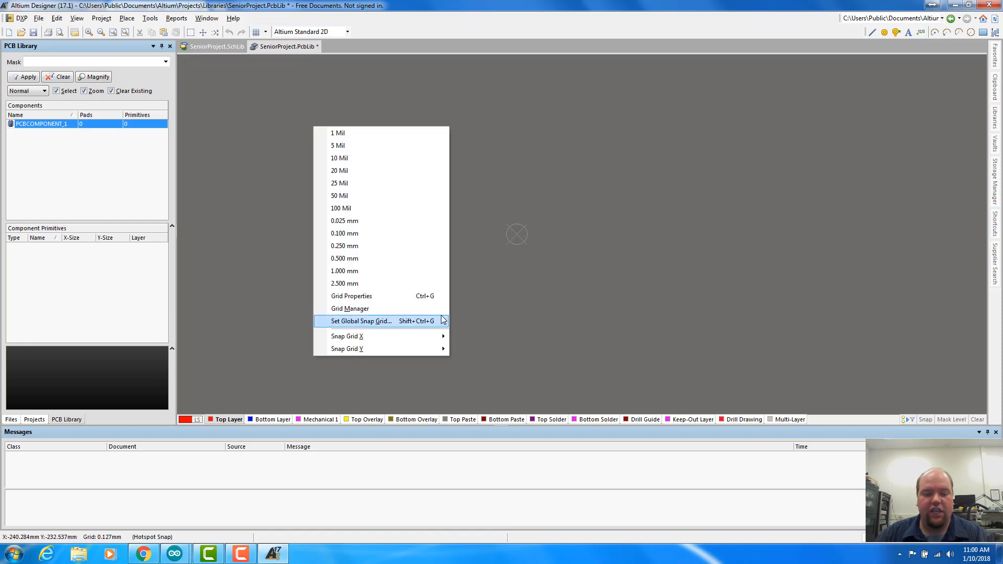
left_click(535, 268)
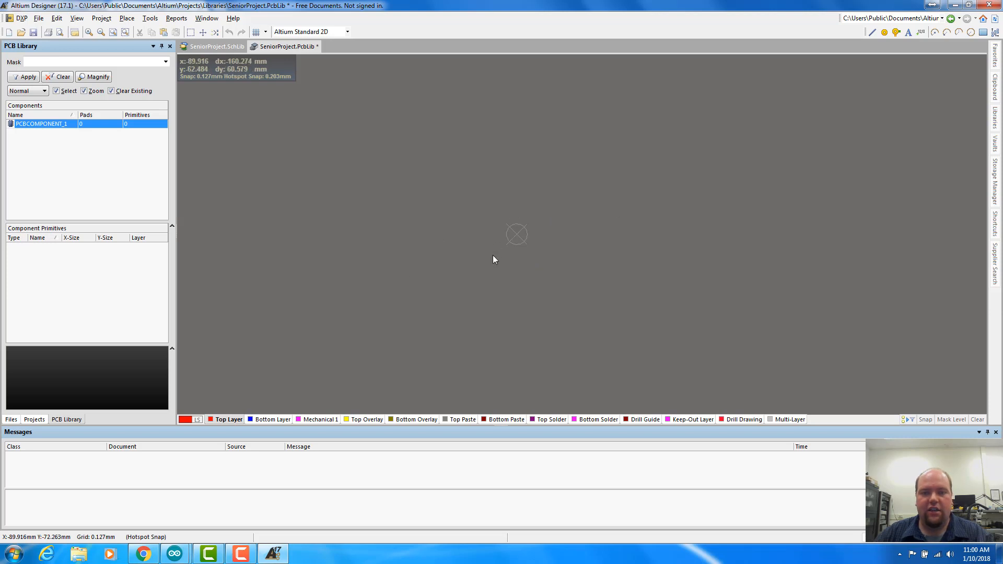
key("g")
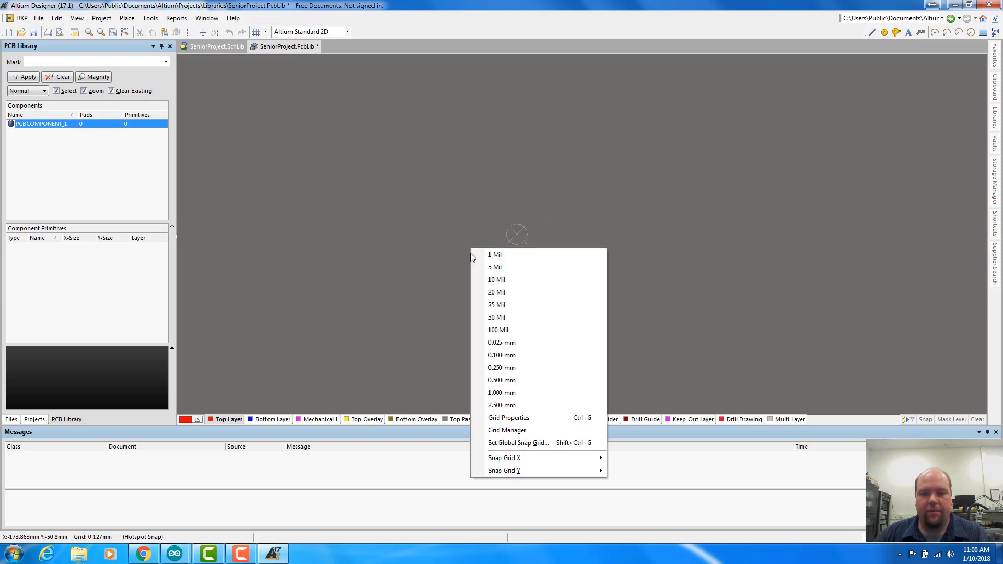
mouse_move(516, 458)
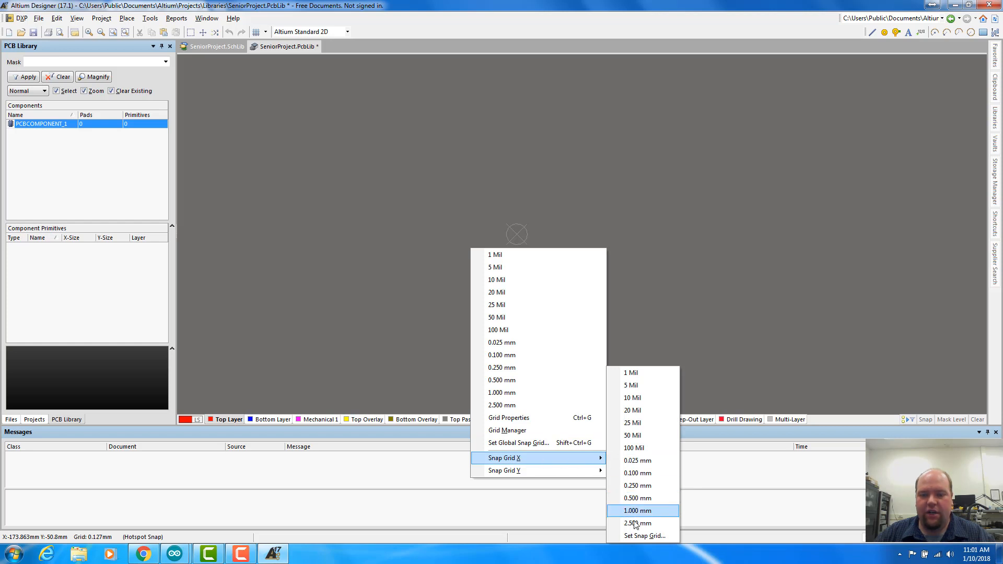
left_click(635, 537)
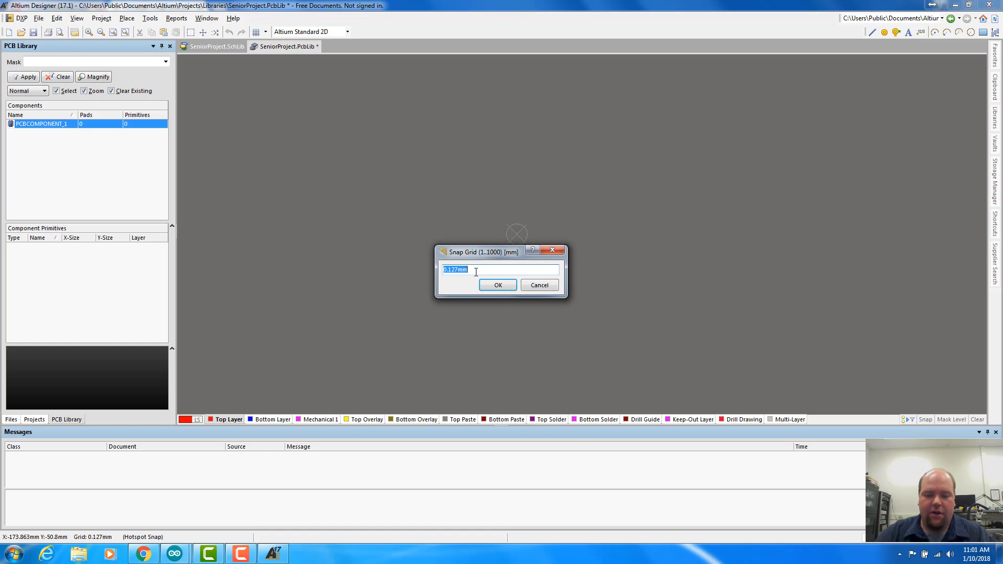
type(".1mm")
key("Return")
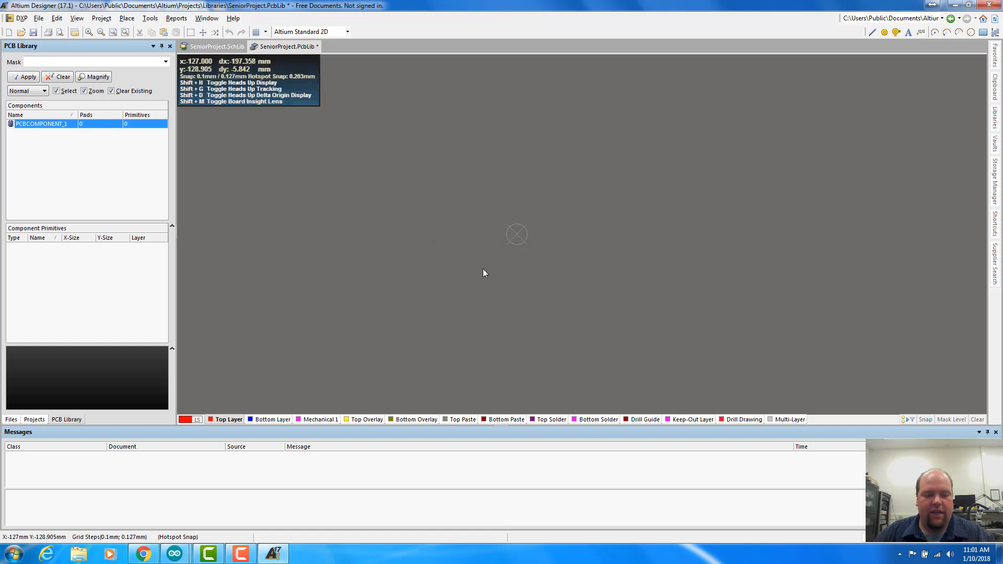
Set the PCB library's vertical (Y) snap grid to 4.211 mm
key("g")
mouse_move(569, 479)
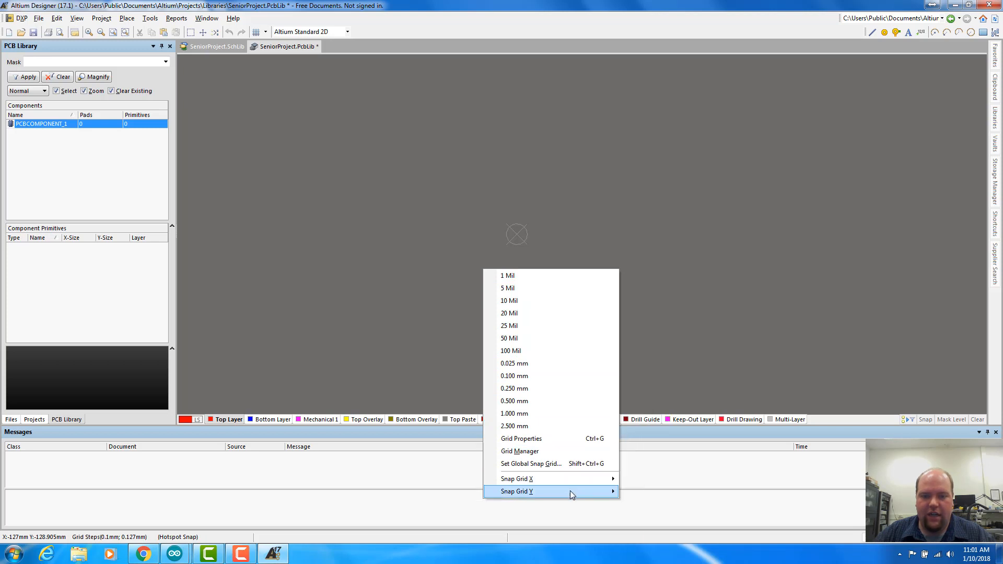
mouse_move(594, 491)
left_click(649, 541)
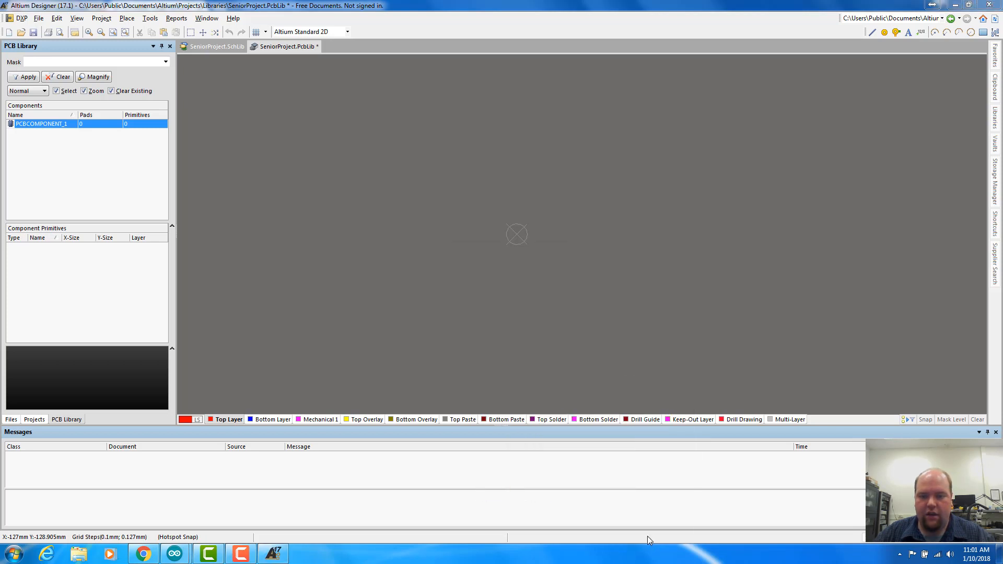
type("4.211")
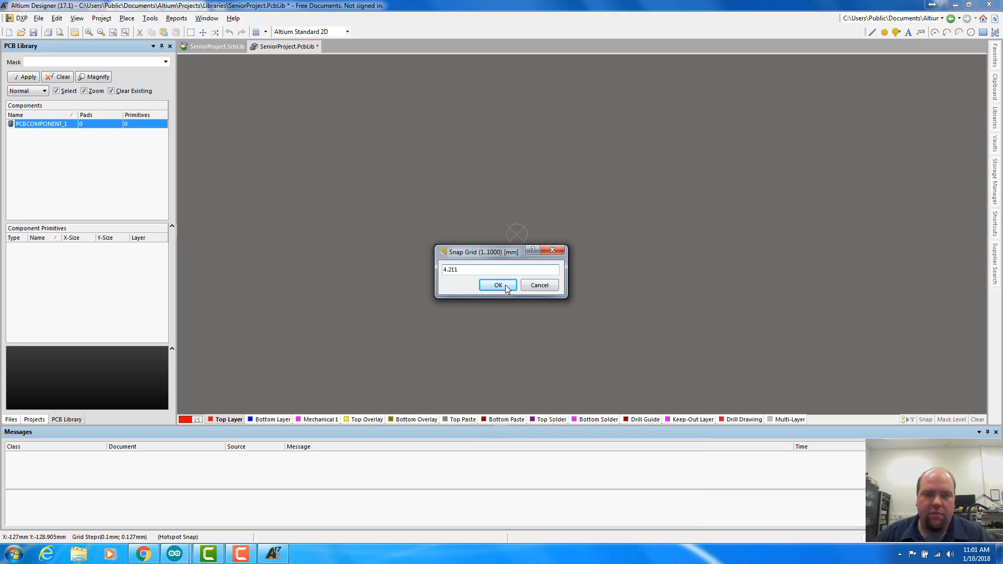
left_click(505, 286)
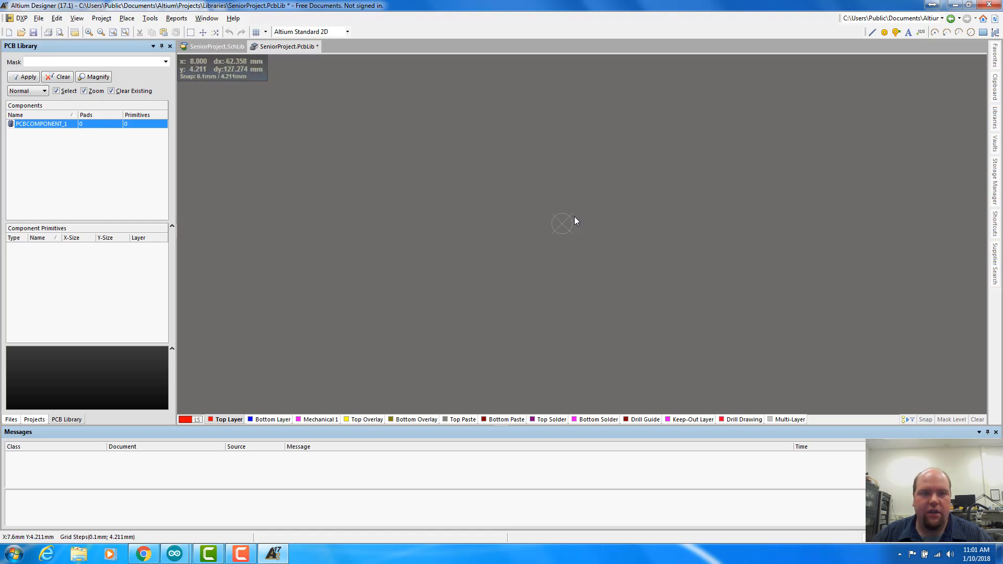
Examine the snap grid's line spacing around the footprint's origin at several magnifications
scroll(557, 228, "up", 5, "ctrl")
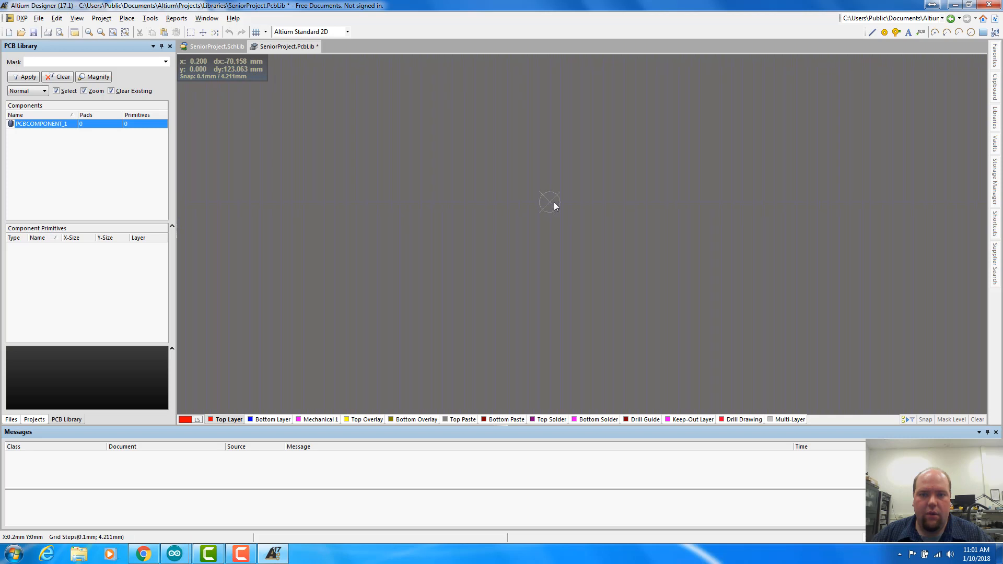
scroll(554, 205, "up", 4, "ctrl")
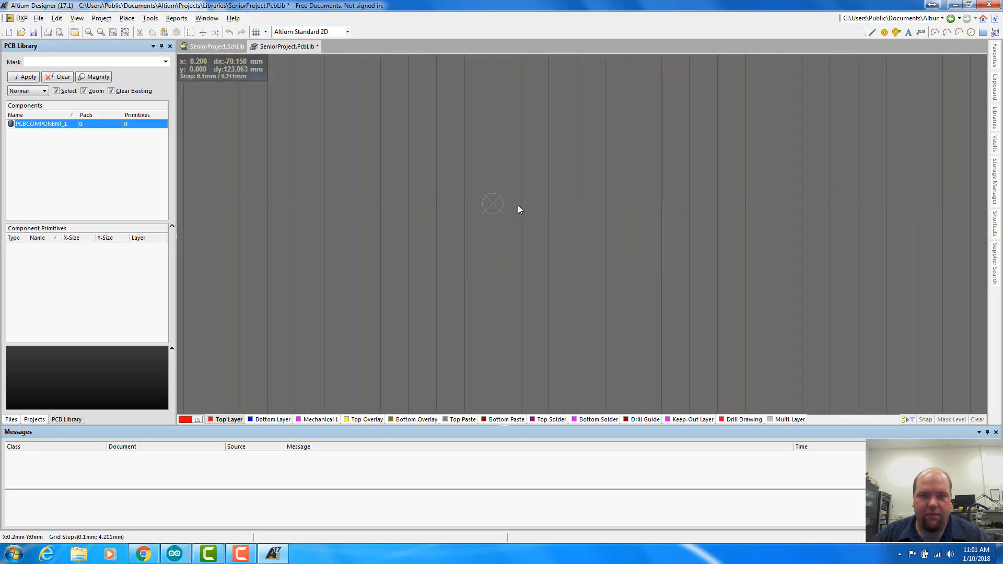
mouse_move(448, 175)
right_mouse_down()
mouse_move(432, 318)
mouse_move(477, 443)
mouse_move(430, 289)
mouse_move(432, 406)
mouse_move(438, 290)
right_mouse_up()
scroll(464, 307, "down", 3, "ctrl")
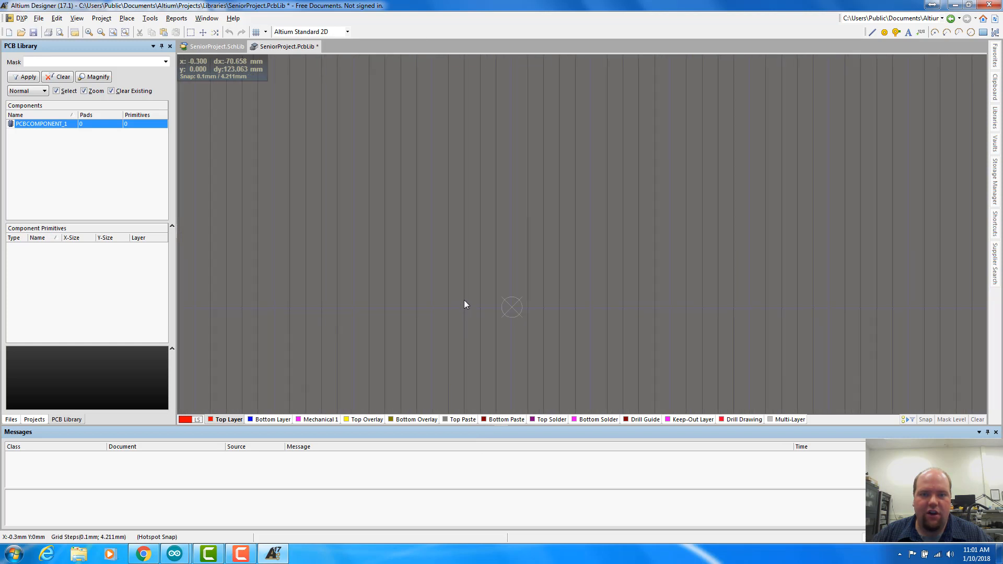
scroll(464, 303, "down", 2, "ctrl")
mouse_move(435, 207)
right_mouse_down()
mouse_move(419, 394)
mouse_move(439, 150)
mouse_move(463, 334)
right_mouse_up()
scroll(442, 151, "down", 3, "ctrl")
scroll(453, 306, "up", 2, "ctrl")
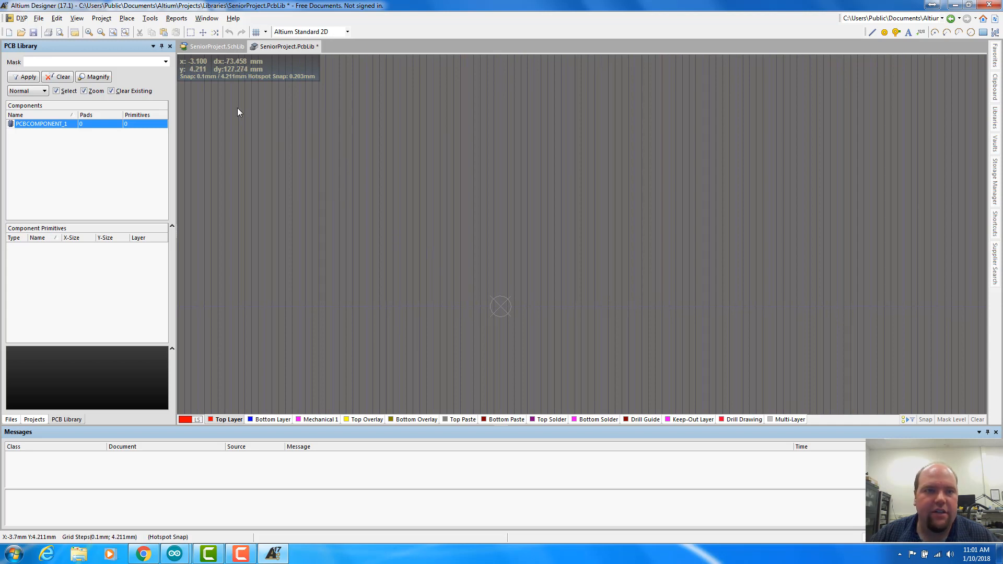
Start placing a pad in the footprint and open its properties before putting it down
left_click(126, 19)
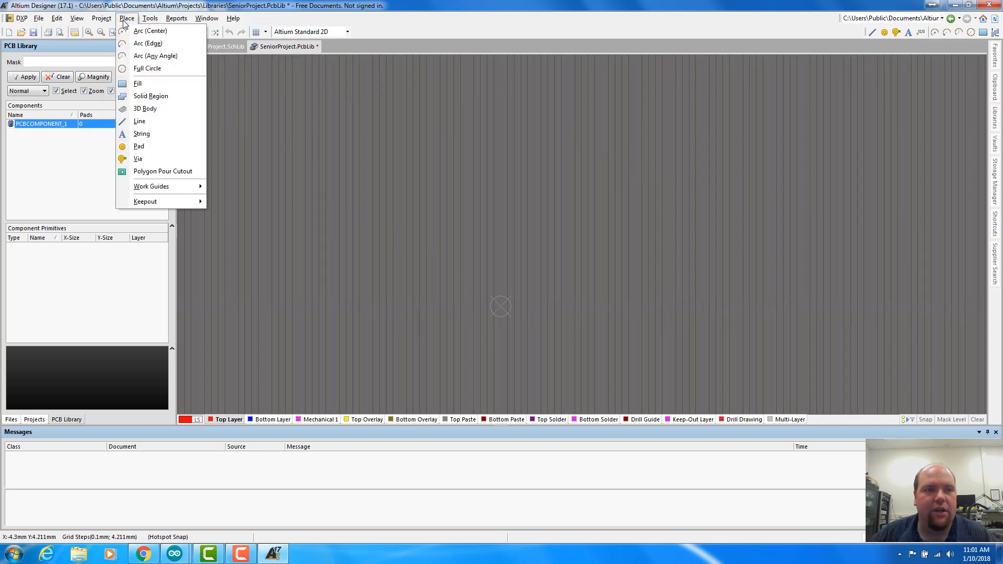
left_click(139, 146)
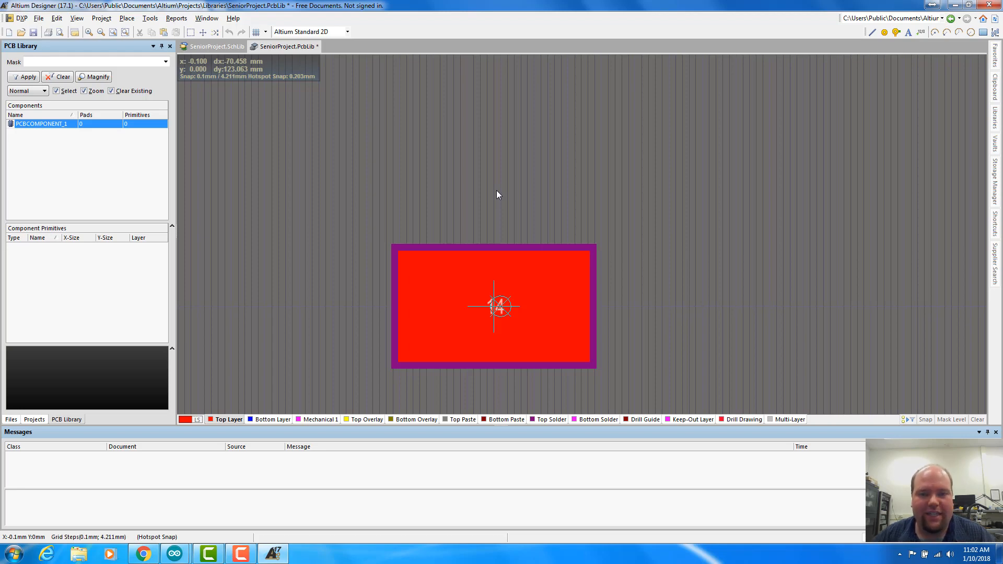
key("Tab")
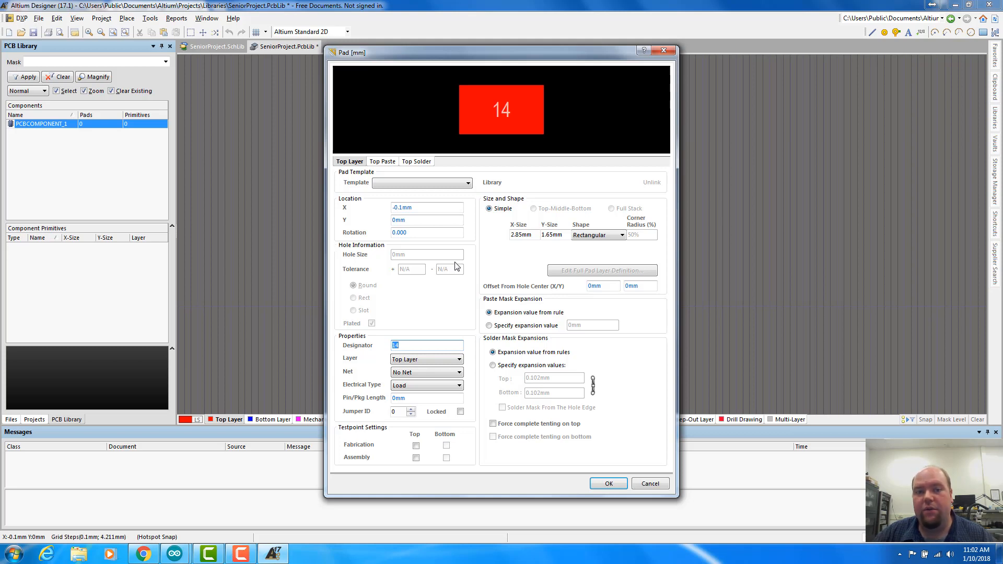
Examine the layers that can be assigned to the new pad
left_click(445, 360)
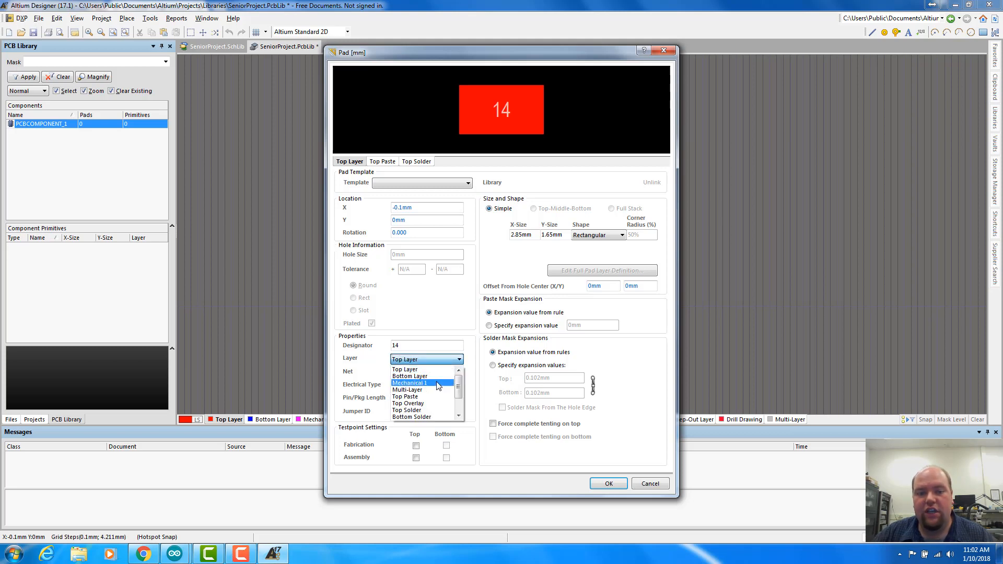
scroll(438, 385, "down", 2)
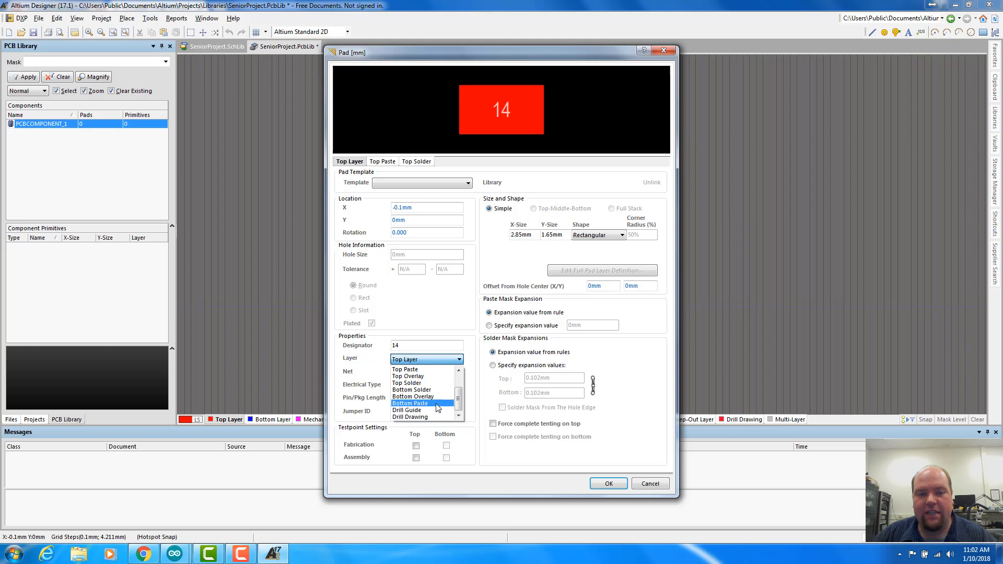
scroll(438, 401, "up", 2)
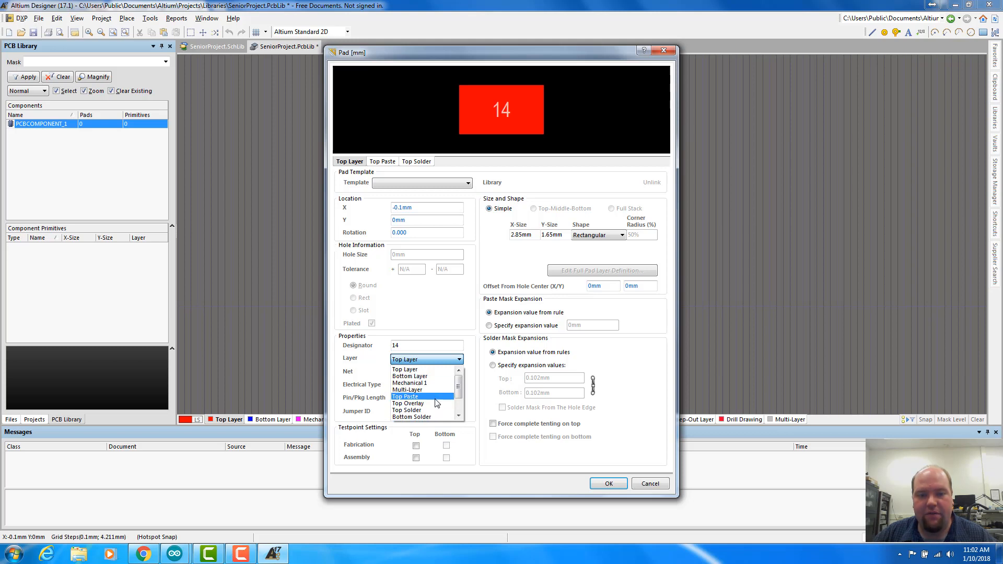
scroll(436, 402, "down", 2)
scroll(436, 403, "up", 2)
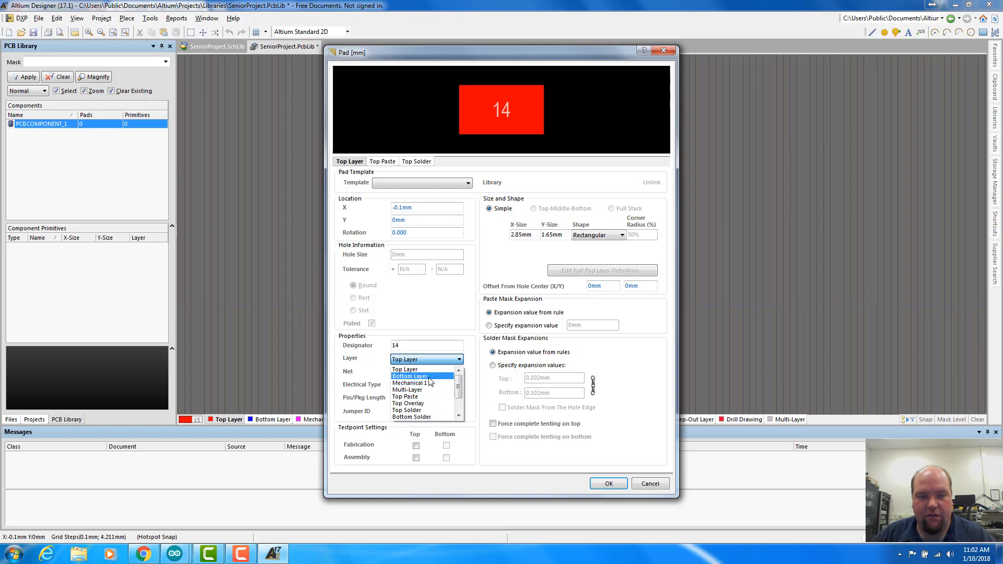
scroll(431, 391, "down", 2)
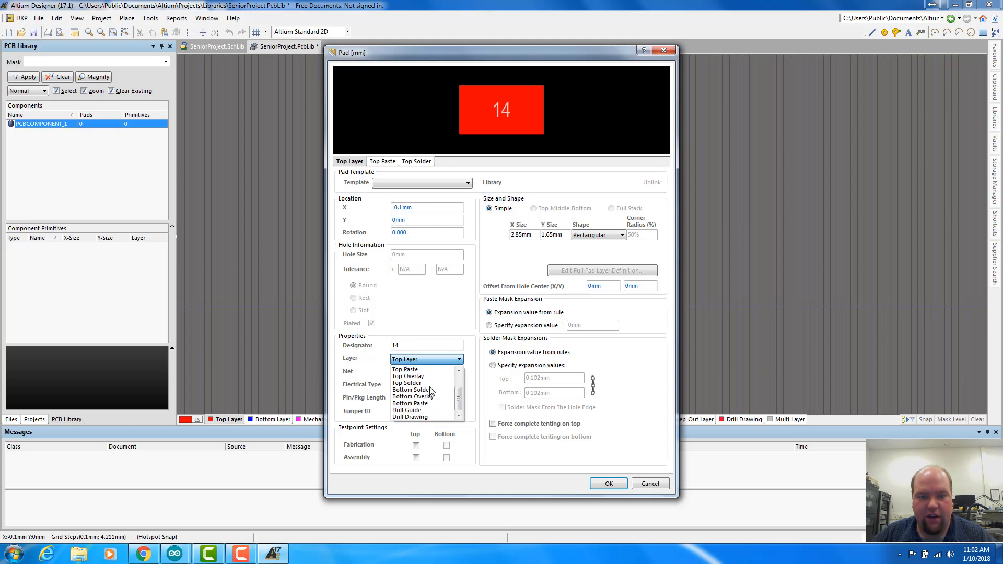
left_click(481, 388)
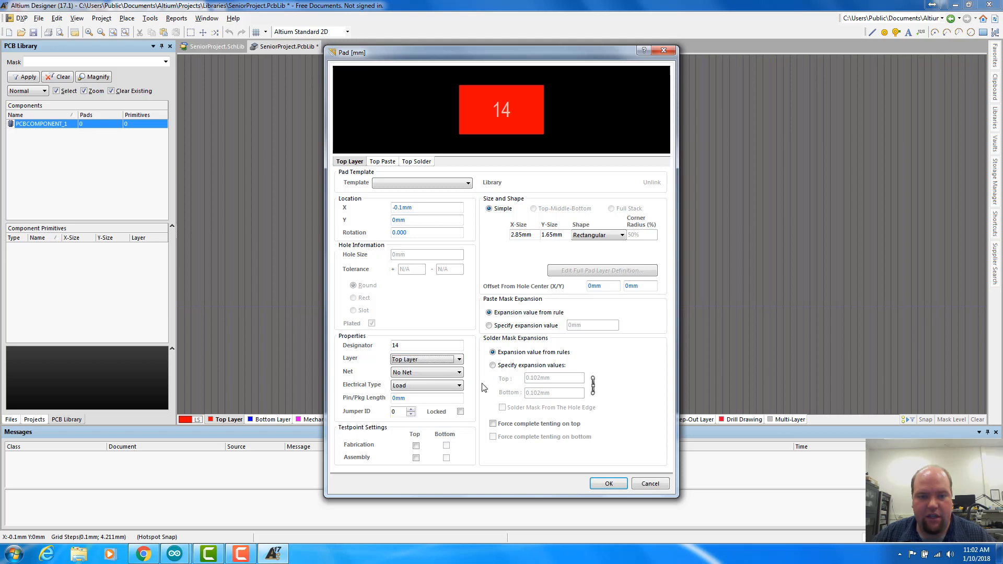
left_click(444, 360)
scroll(440, 390, "down", 1)
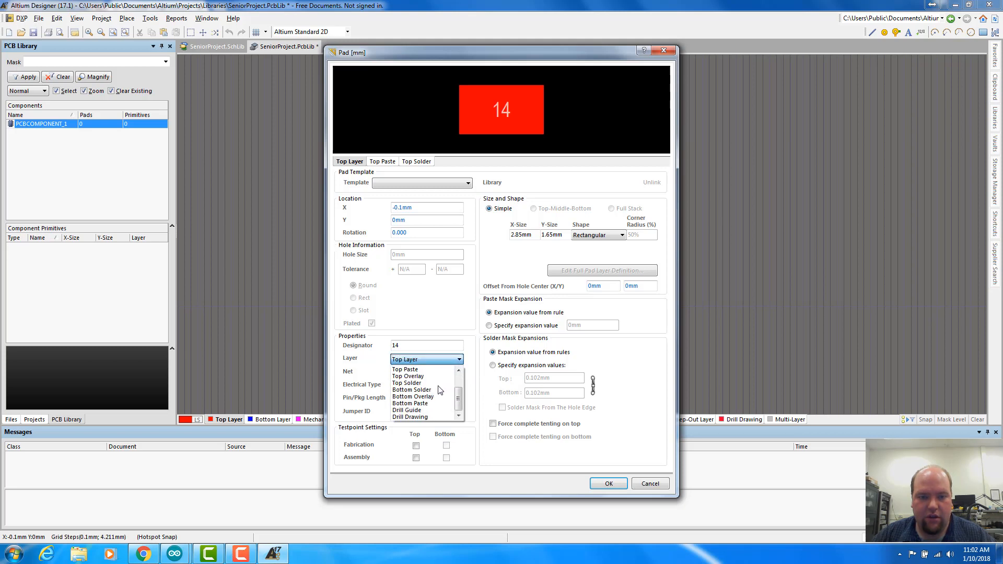
scroll(439, 390, "up", 2)
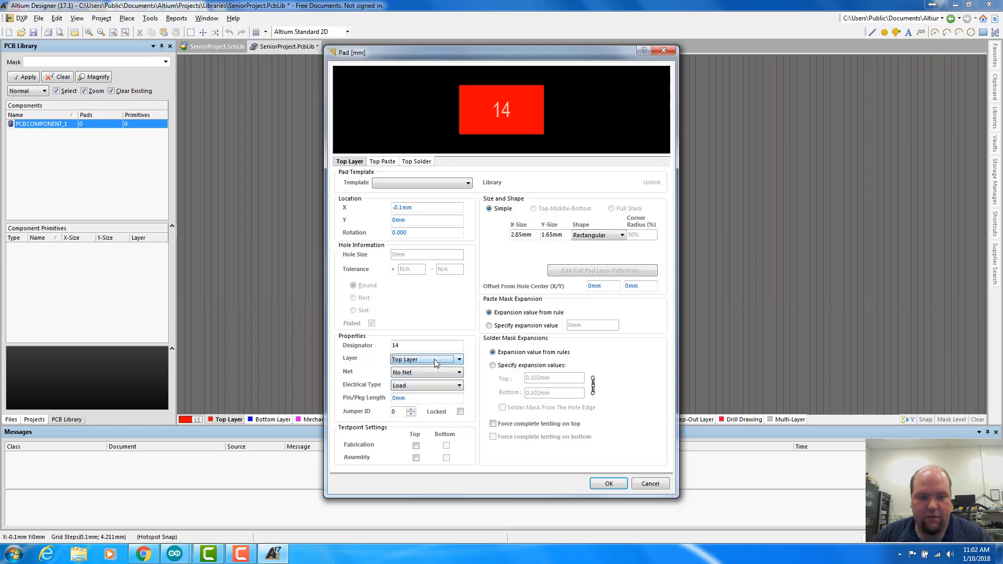
left_click(426, 348)
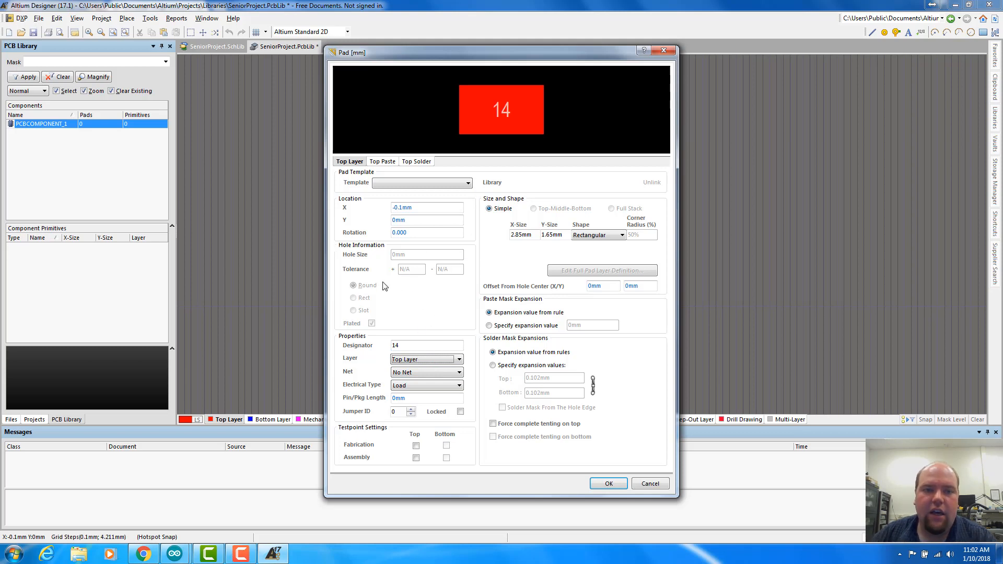
Assign the pad to the Top Layer and set its X size to 0.305 mm and Y size to 0.889 mm per the datasheet
left_click(428, 359)
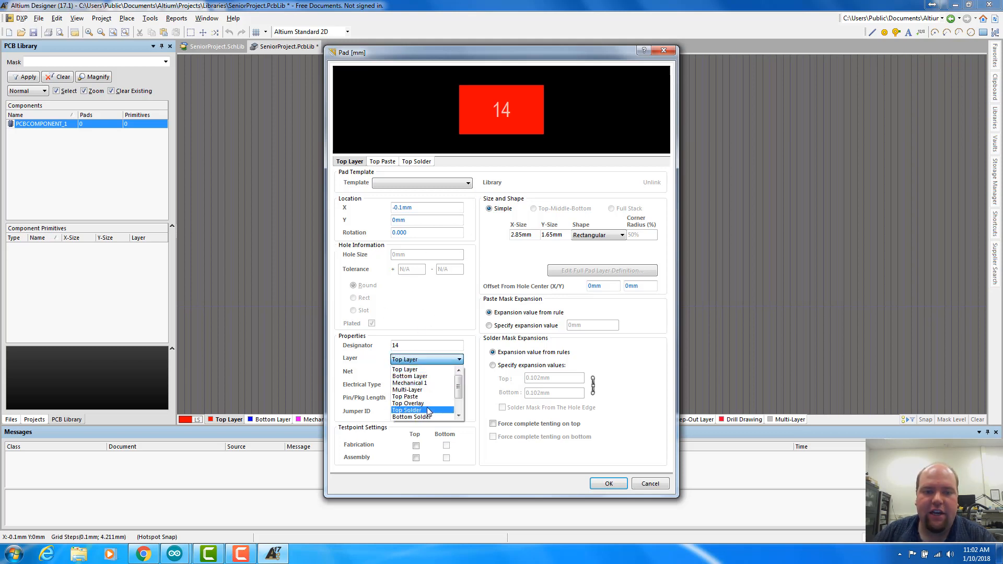
left_click(418, 370)
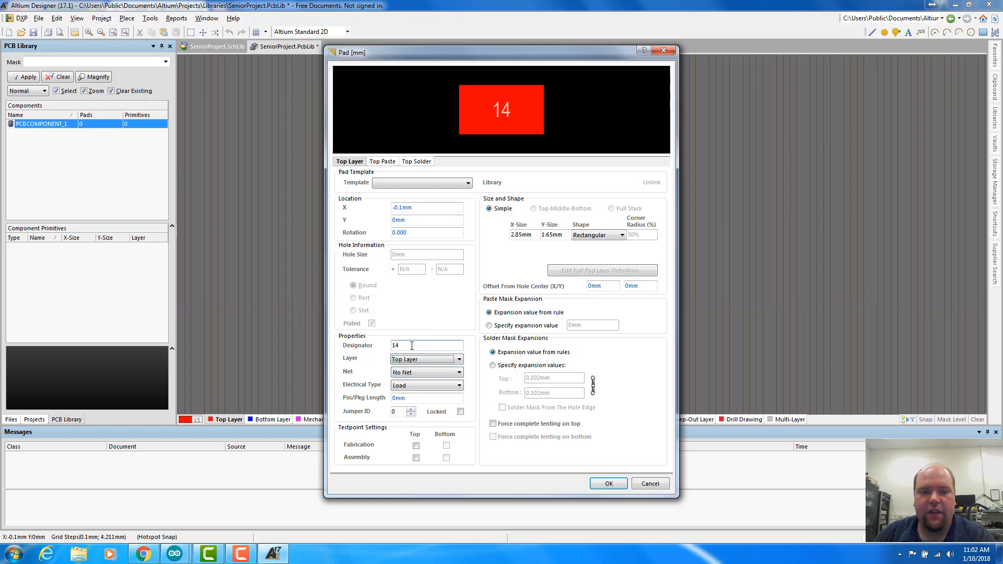
left_click(411, 345)
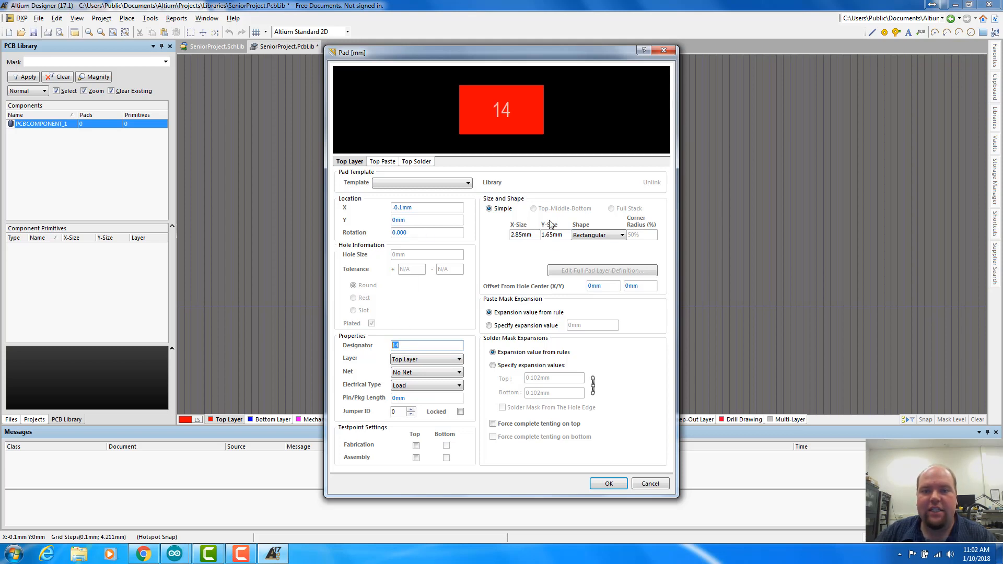
left_click(533, 235)
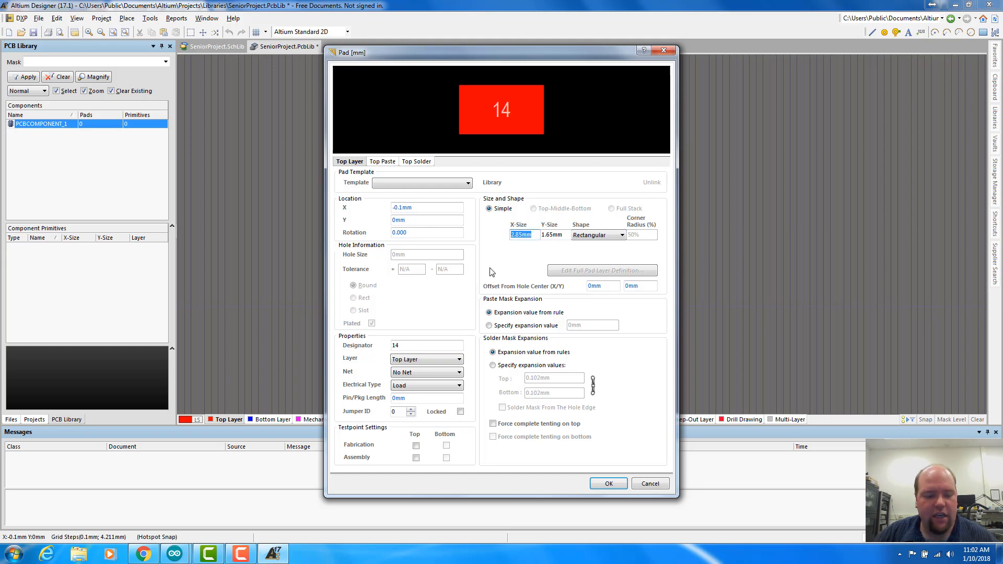
key("alt+Tab")
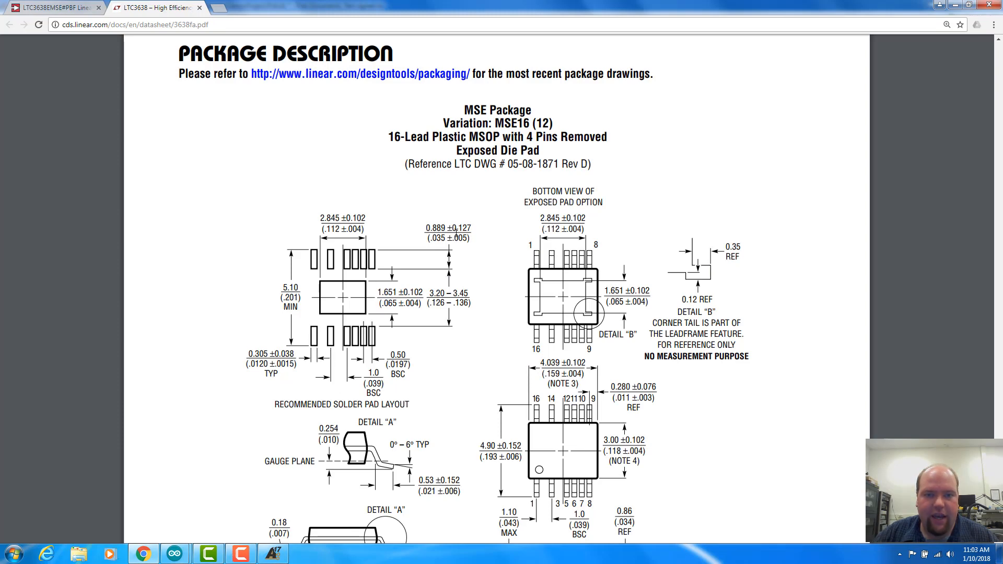
key("alt+Tab")
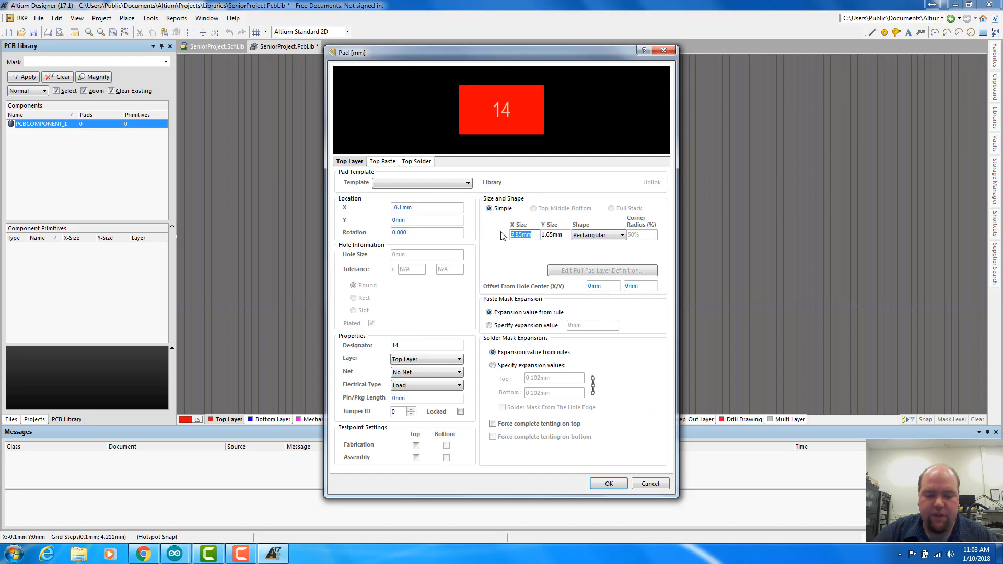
type(".305")
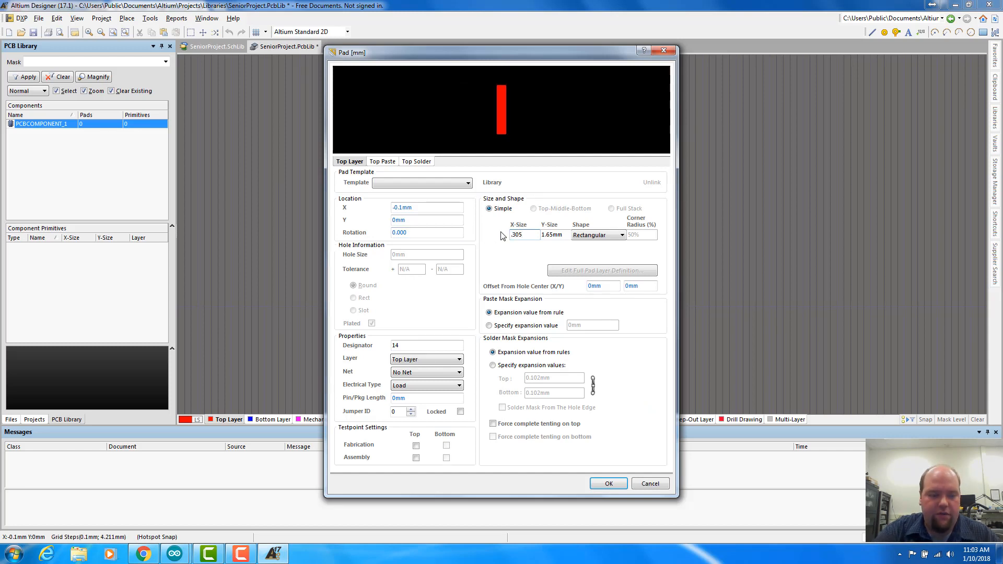
key("Tab")
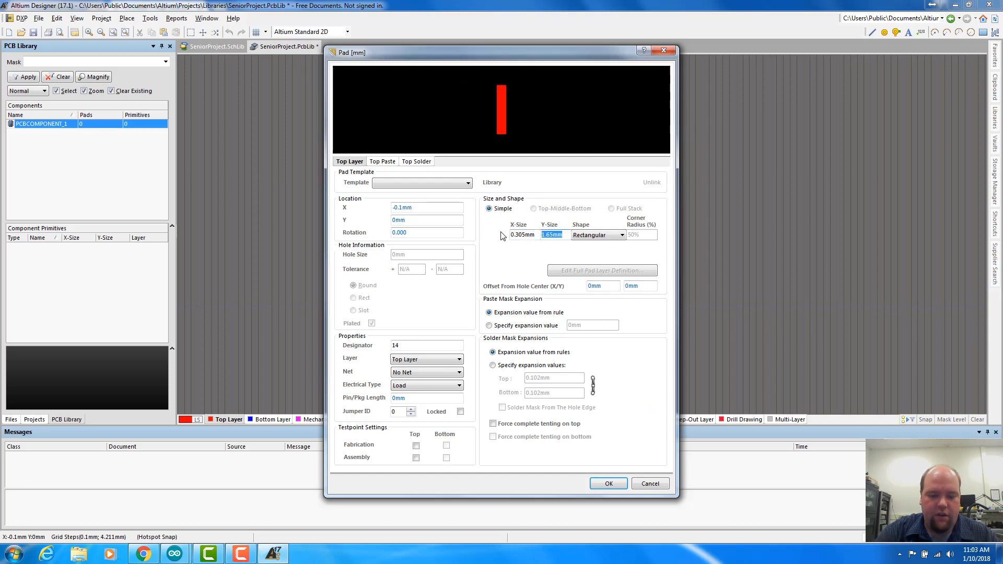
type(".889")
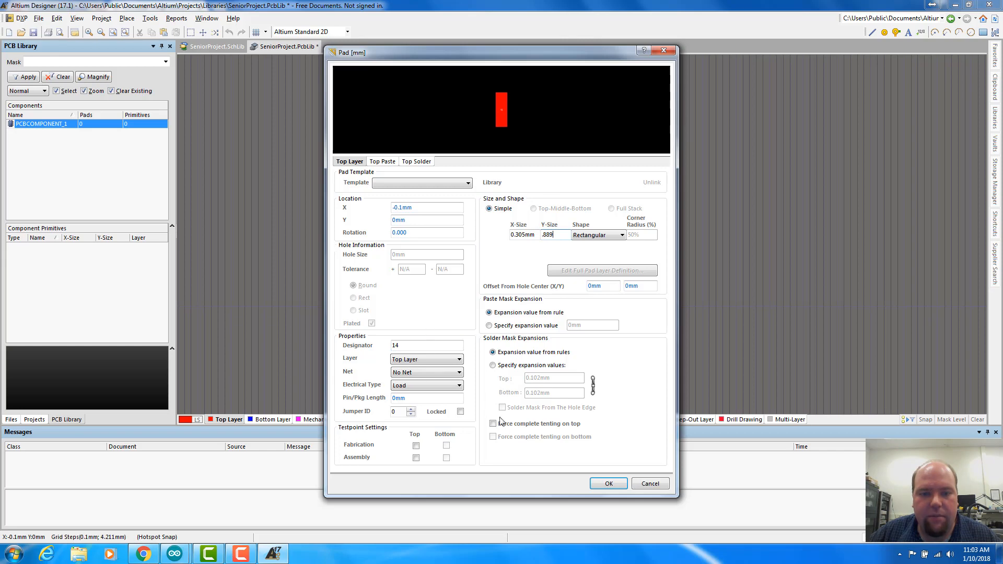
left_click(607, 483)
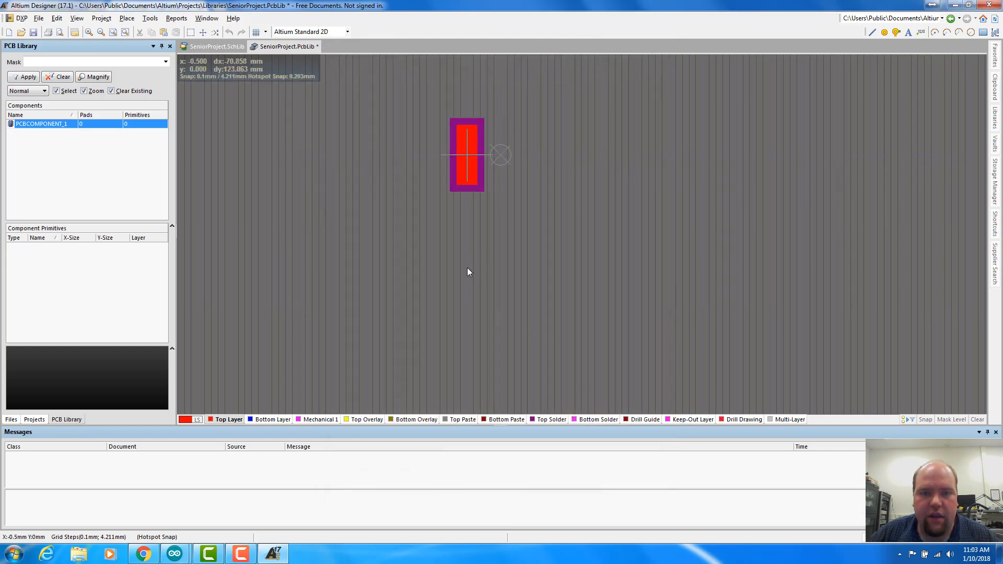
Set the horizontal (X) snap grid to 0.5 mm while the pad is still being placed
scroll(460, 267, "down", 1, "ctrl")
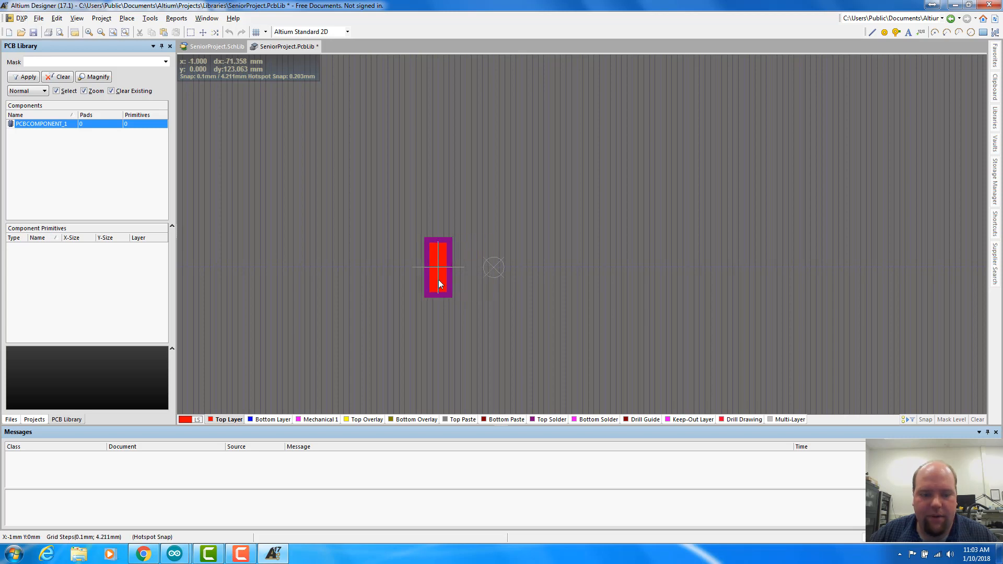
key("g")
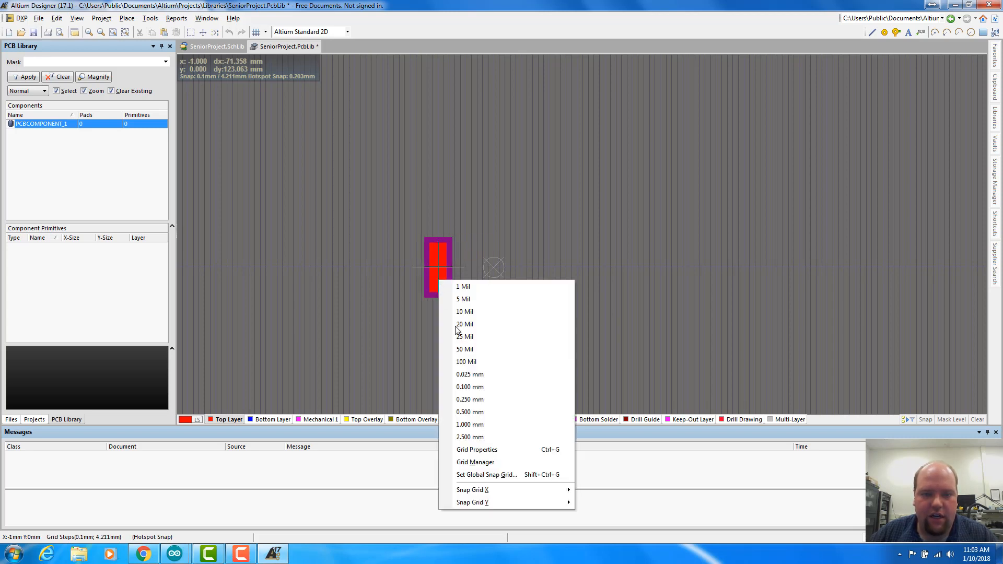
mouse_move(496, 490)
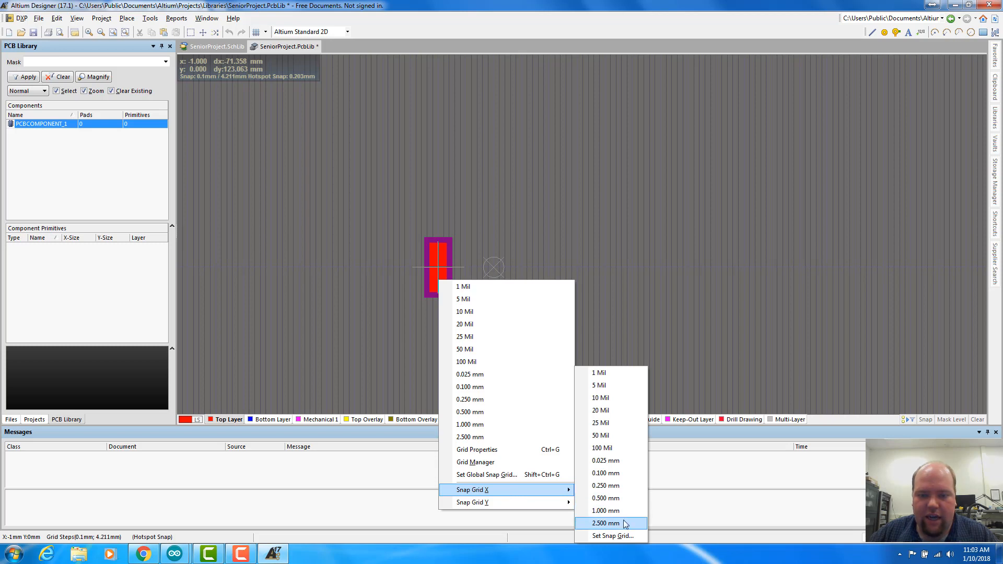
left_click(613, 536)
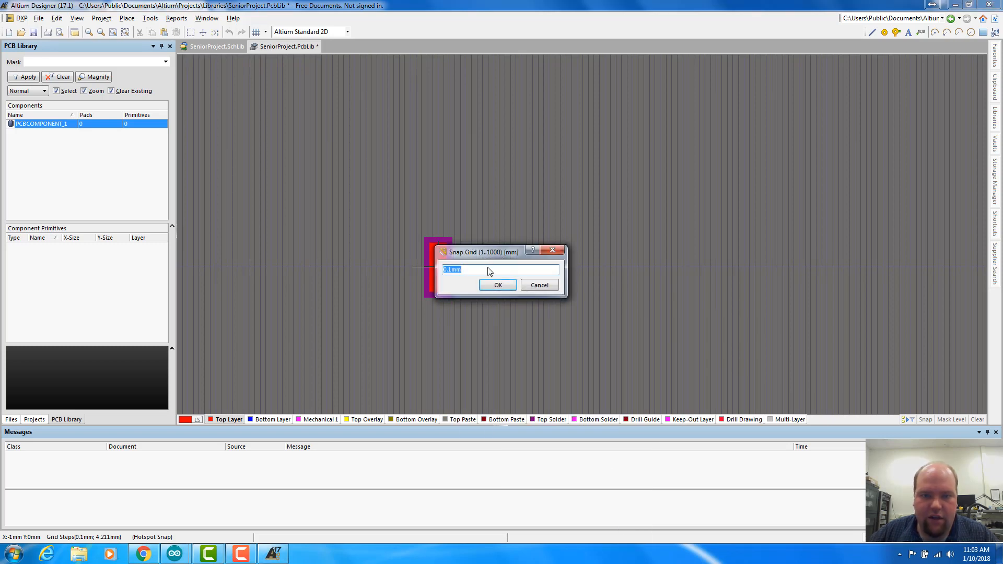
type("0.5m")
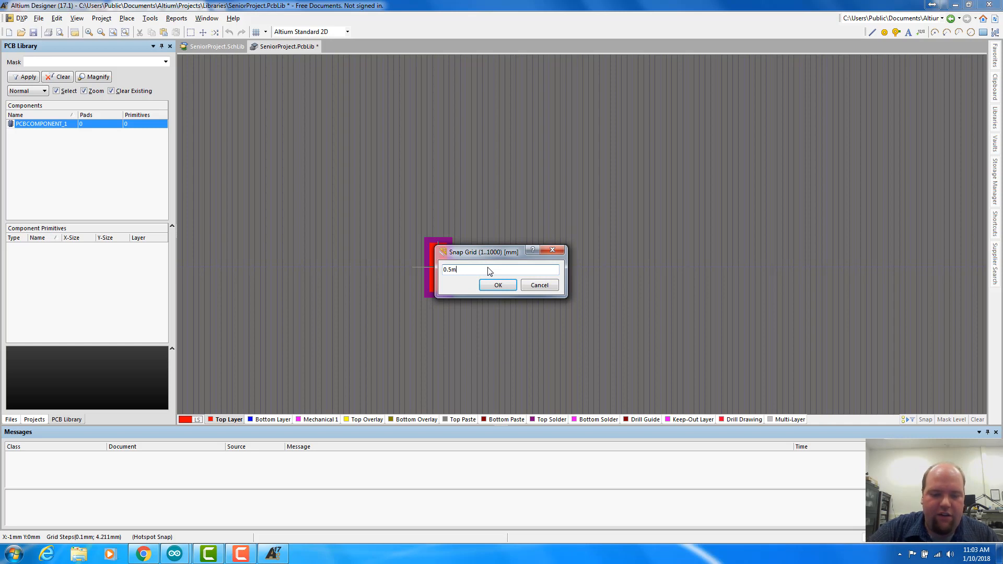
type("m")
key("Return")
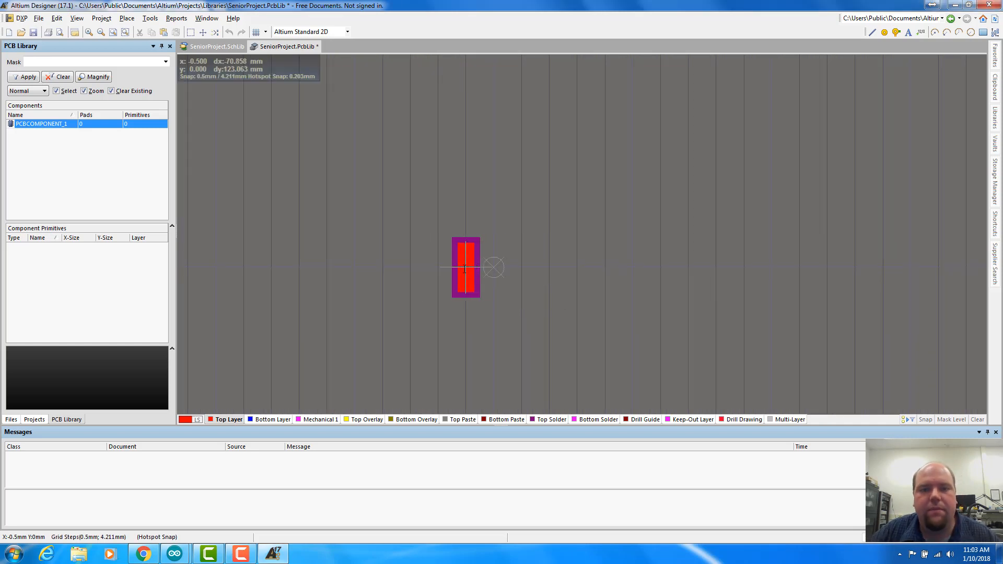
Switch to the LTC3638 datasheet in Chrome and examine the MSE package's solder pad layout and pin numbering
scroll(547, 267, "down", 1, "ctrl")
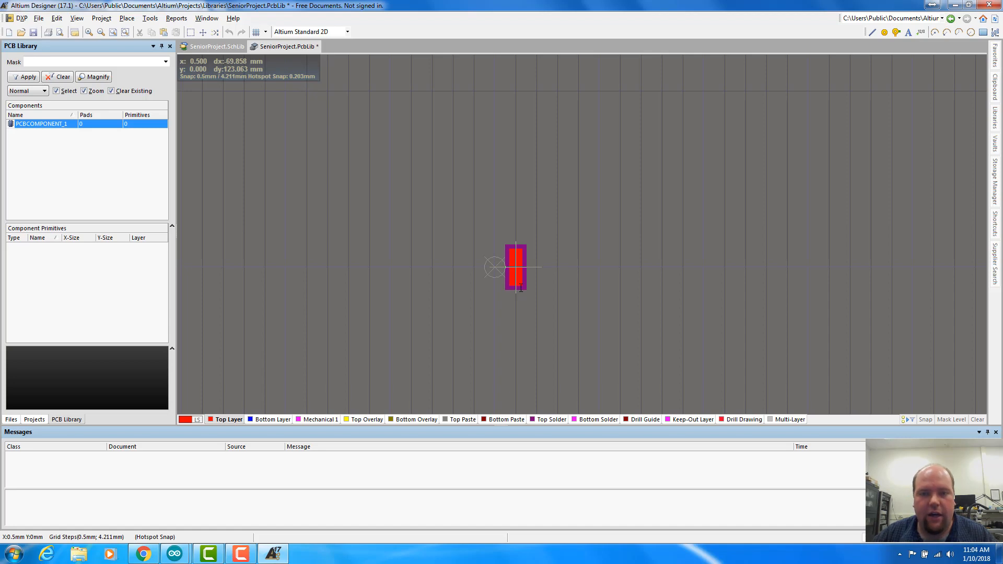
key("alt+Tab")
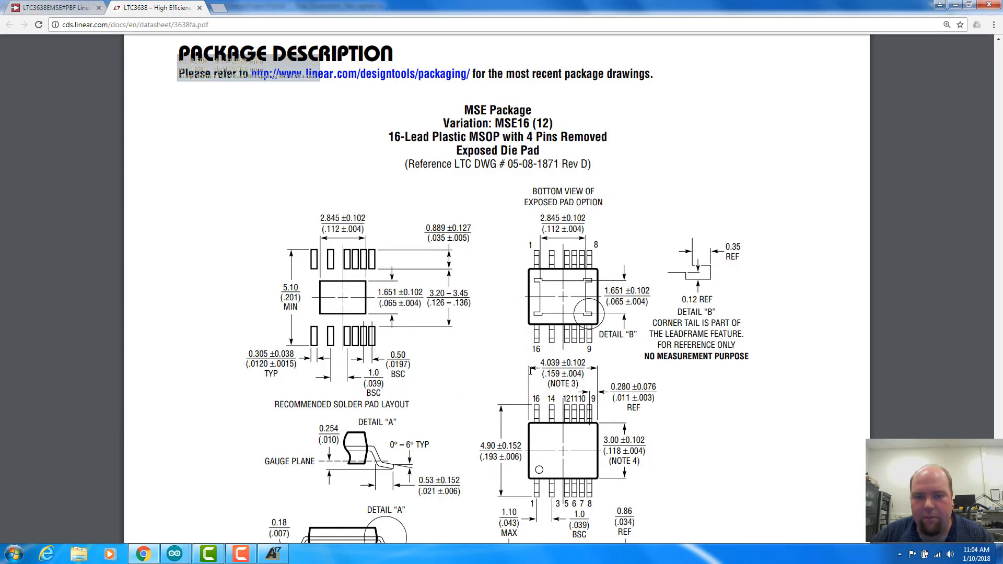
scroll(531, 371, "down", 2)
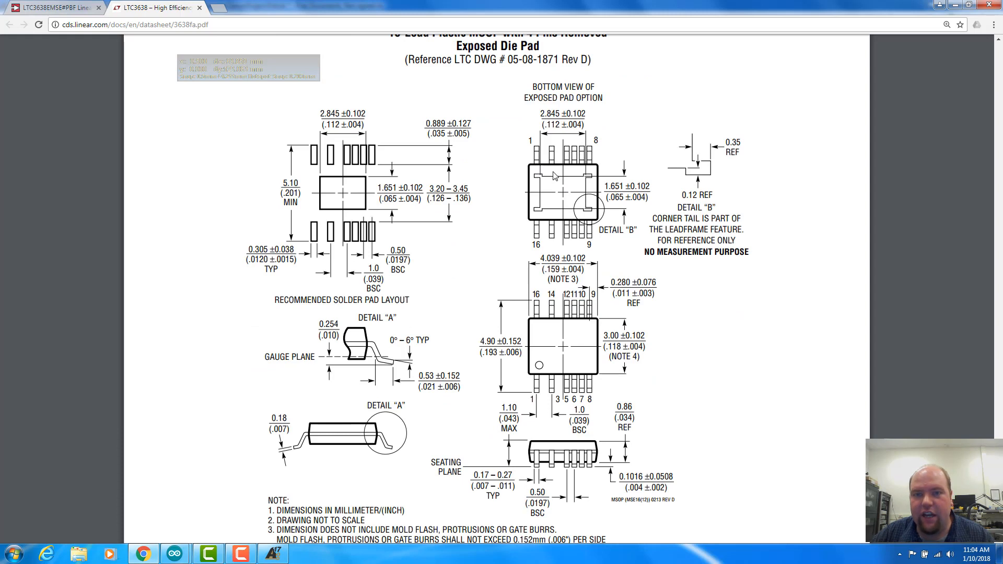
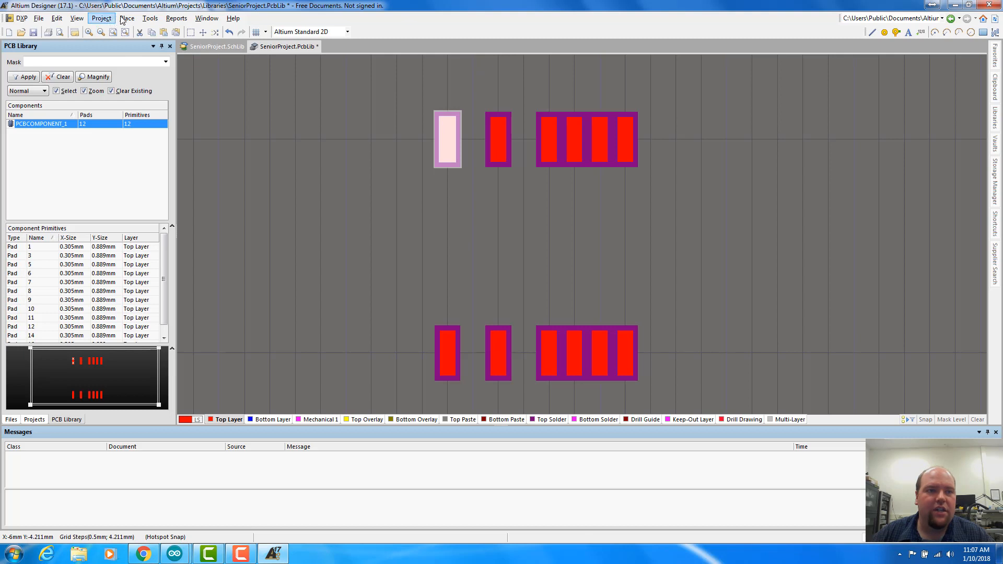
Start a new pad for the exposed pad and set its X size to 2.845 mm and Y size to 1.651 mm per the datasheet
left_click(124, 20)
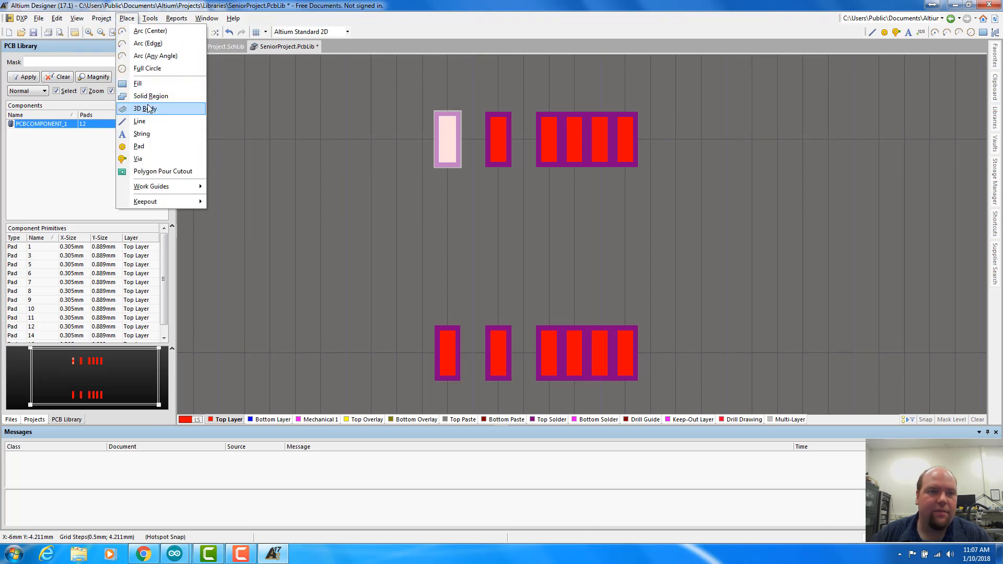
left_click(139, 146)
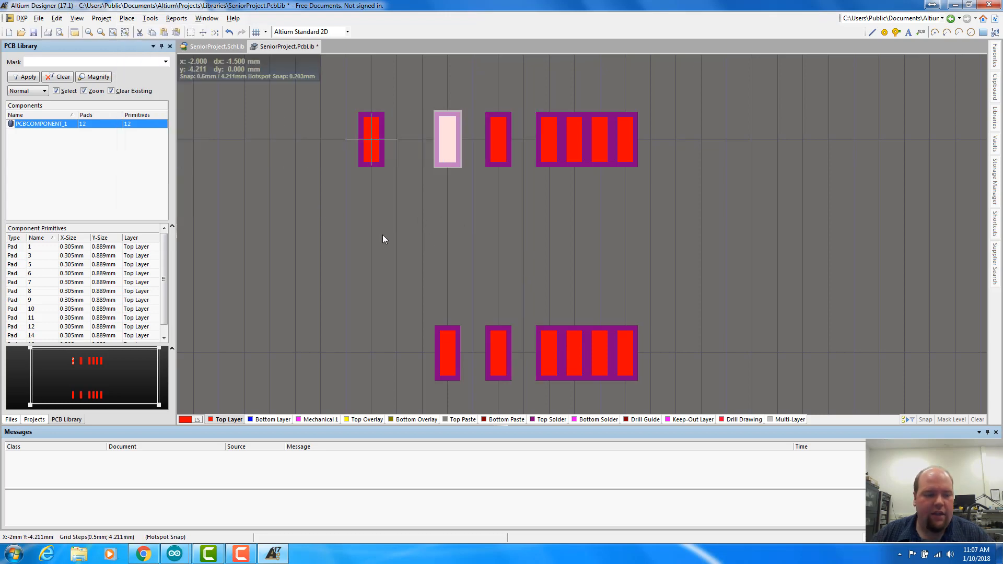
key("Tab")
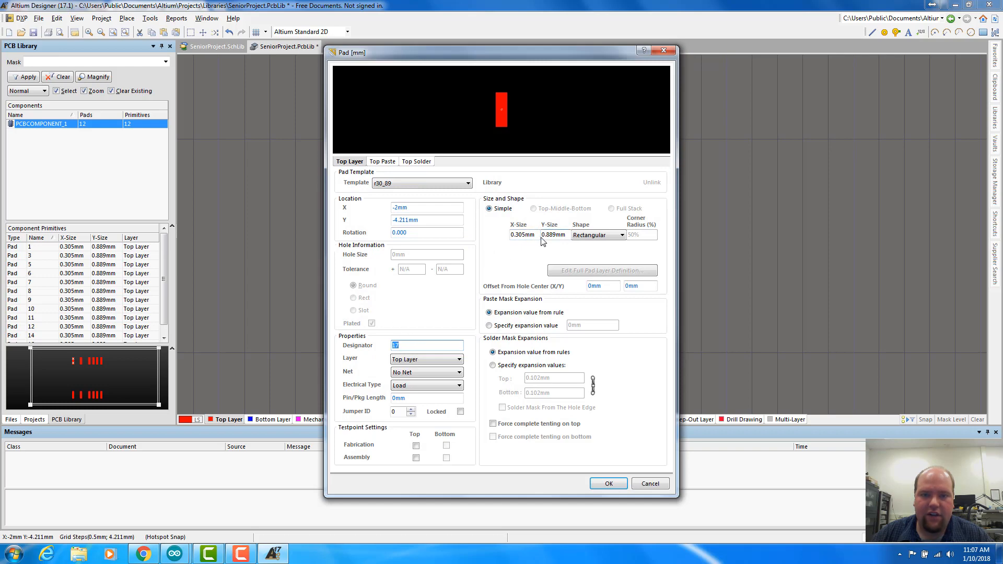
left_click_drag(537, 235, 494, 235)
key("alt+Tab")
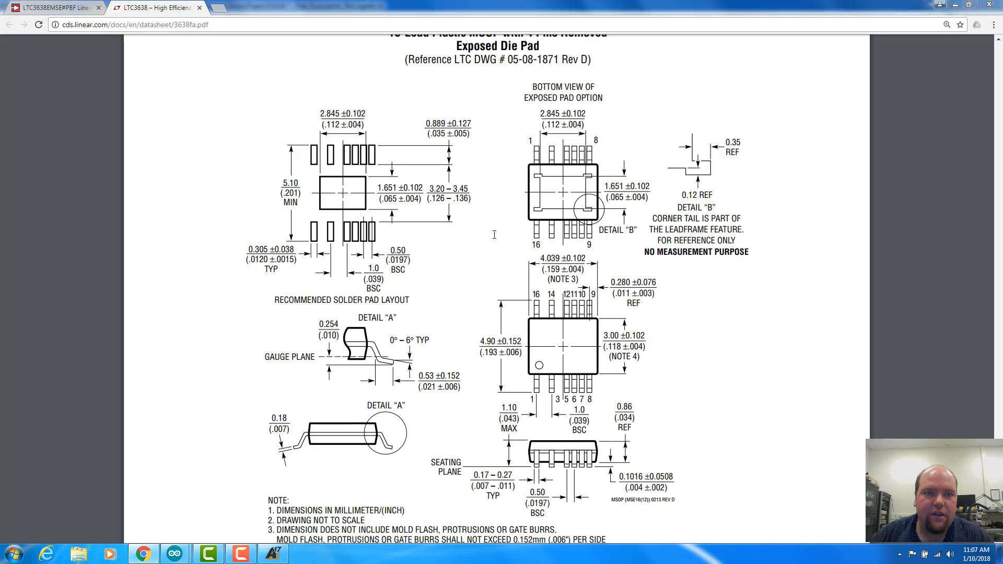
key("alt+Tab")
type("2.")
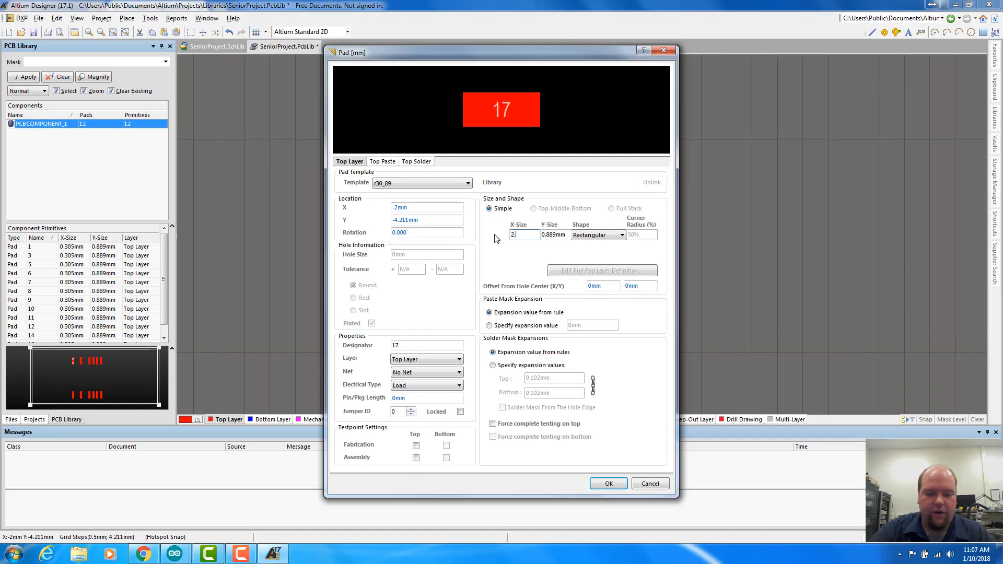
type("845")
key("alt+Tab")
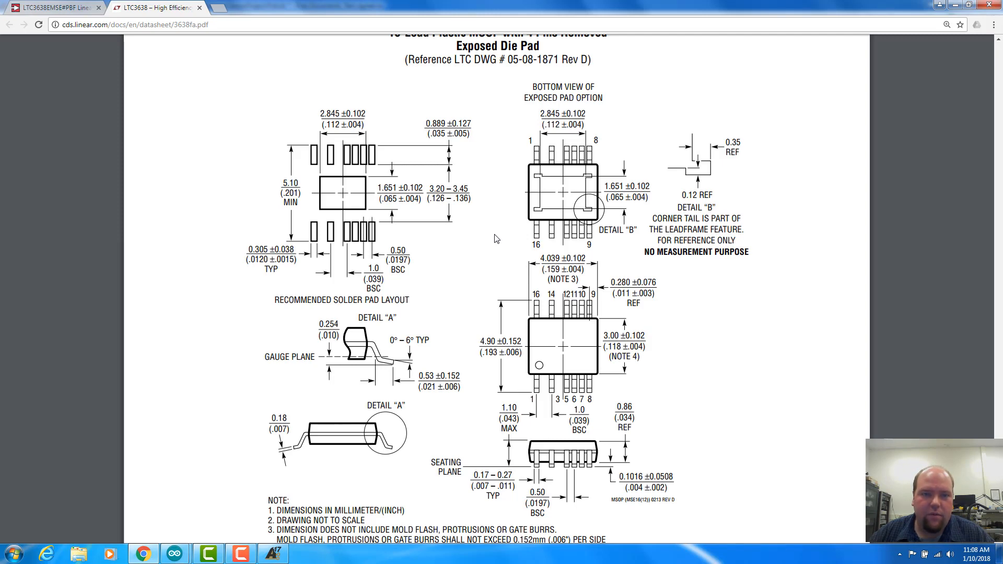
key("alt+Tab")
key("Tab")
type("1.651mm")
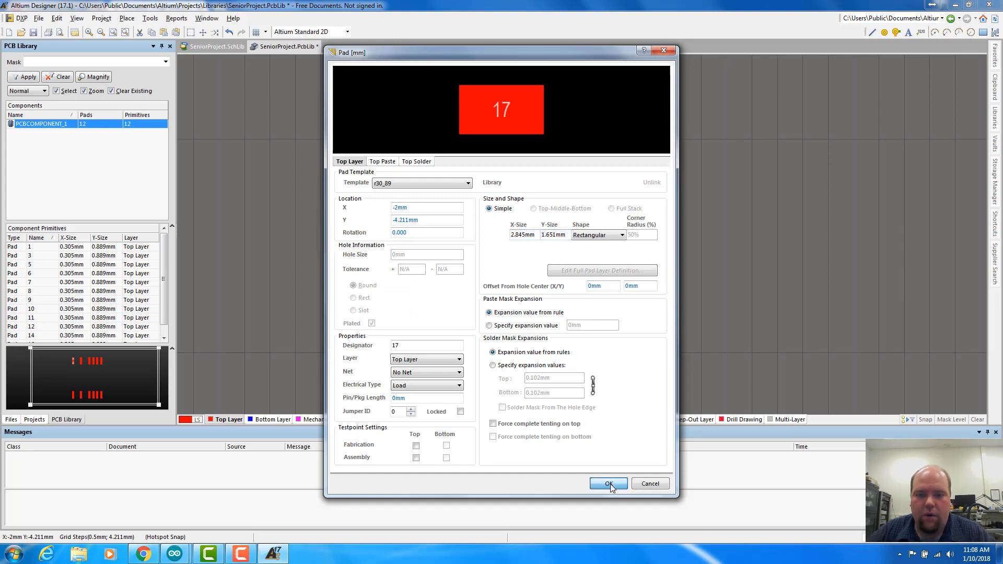
left_click(609, 484)
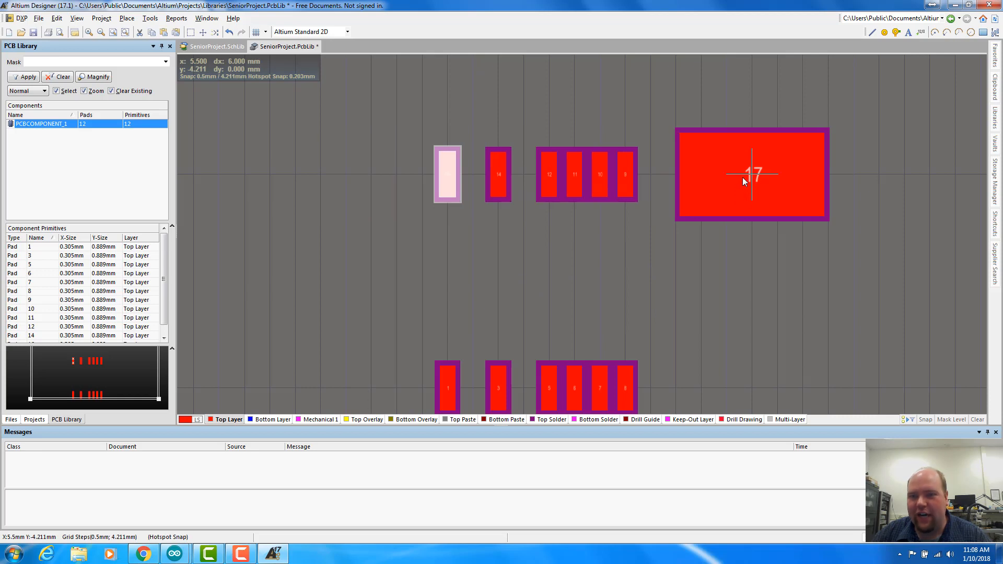
Place the exposed pad beside the upper row of lead pads and cut it with its center as the reference point
left_click(745, 180)
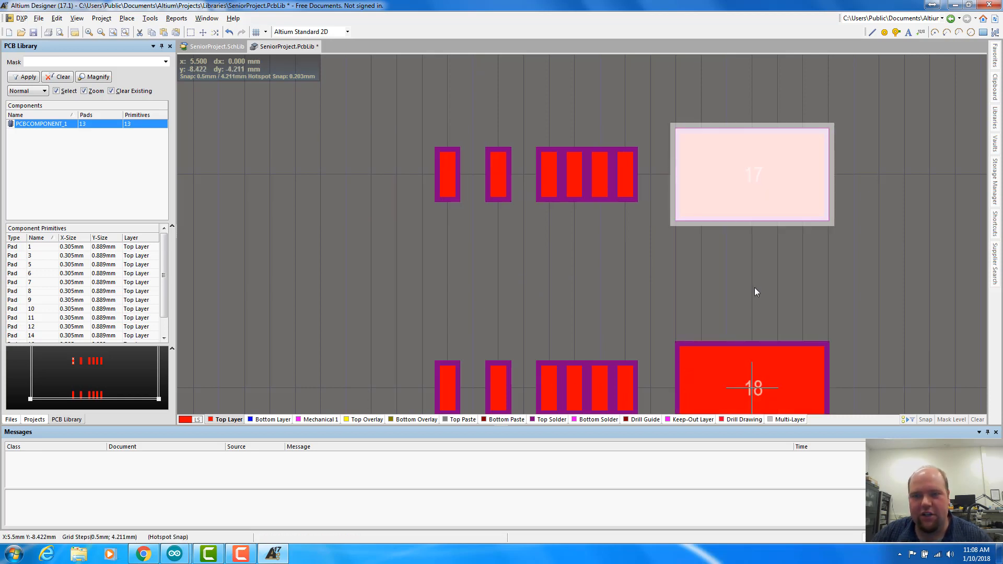
key("Escape")
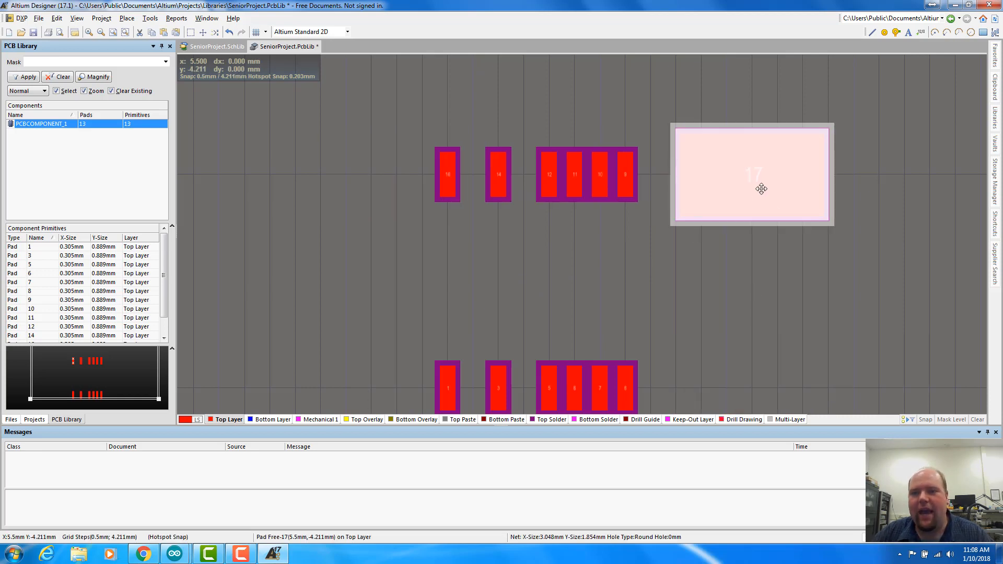
left_click(720, 181)
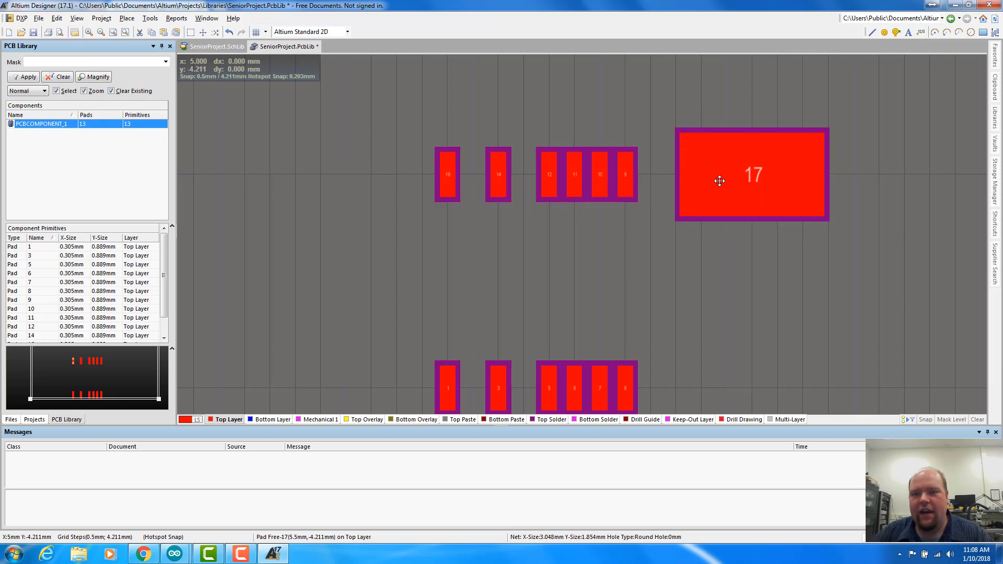
left_click(729, 179)
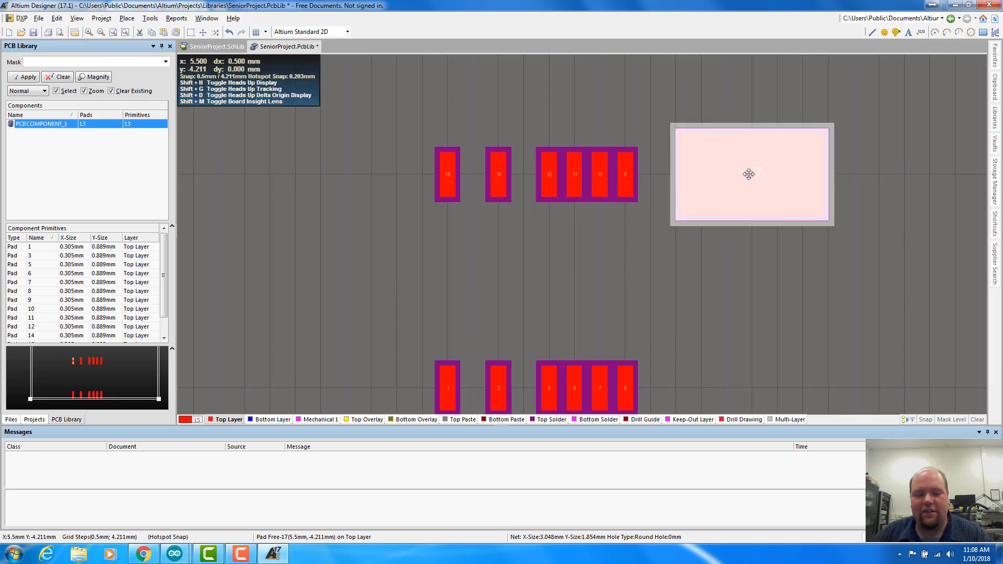
key("ctrl+c")
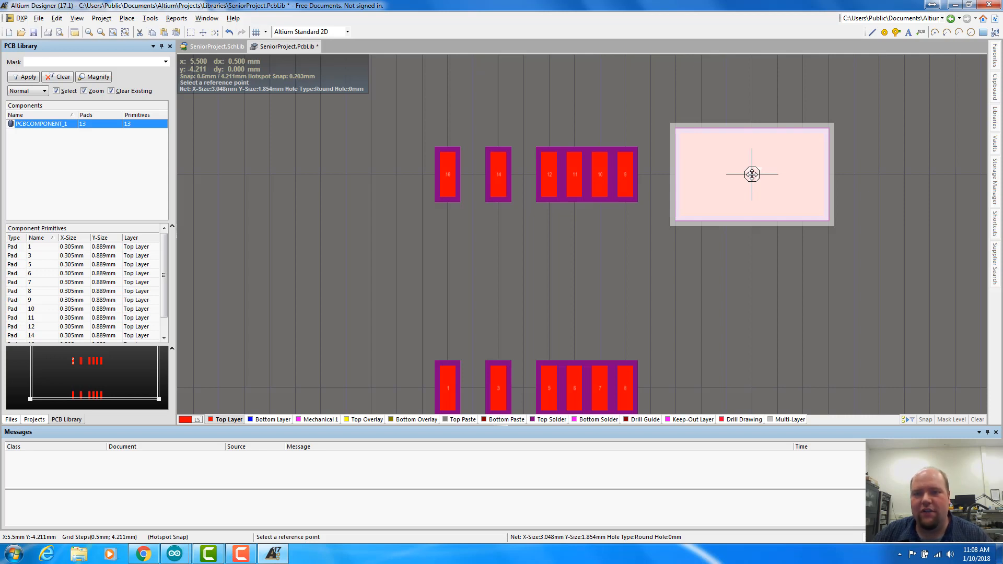
left_click(752, 174)
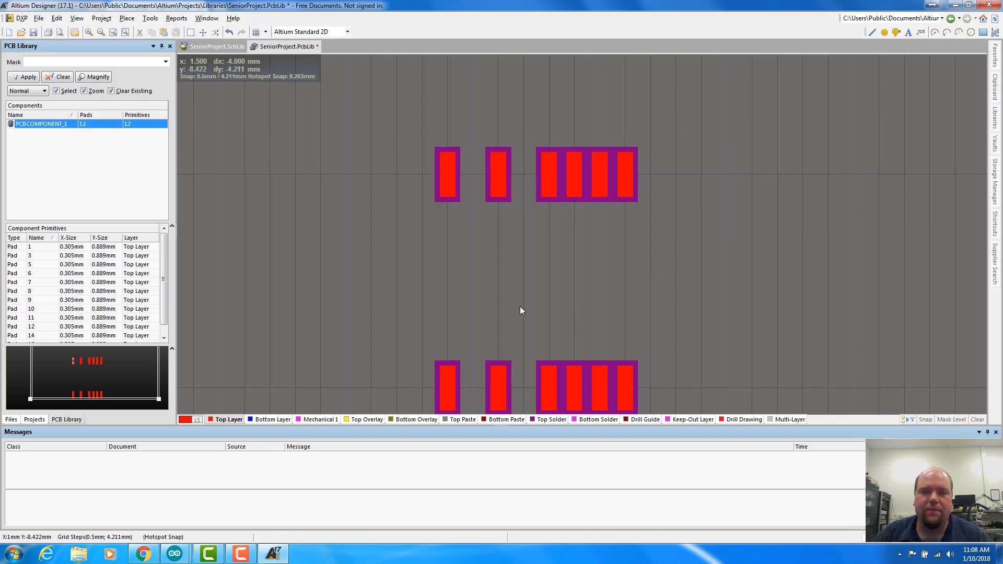
Set the footprint's reference point to its center
scroll(516, 301, "down", 2)
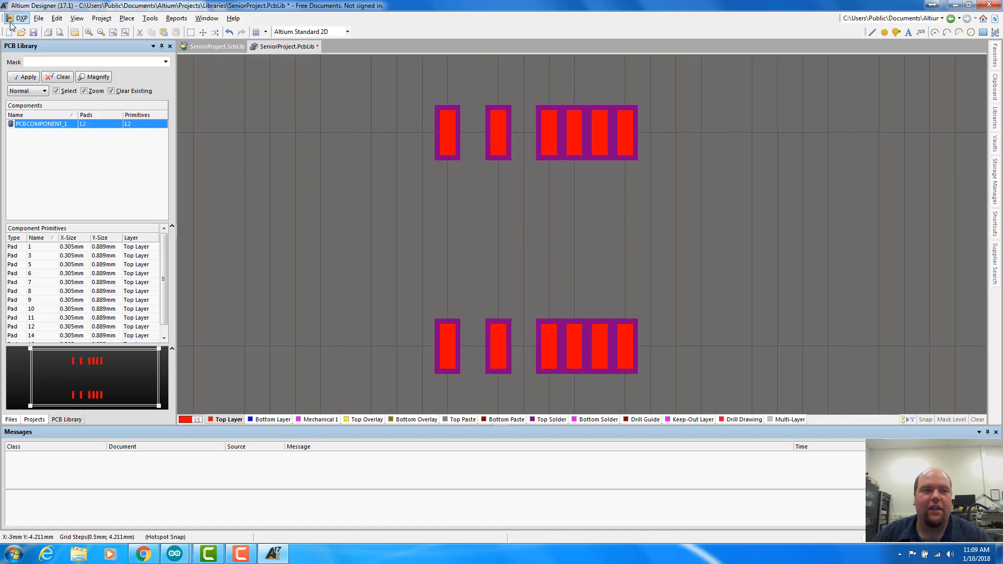
left_click(39, 18)
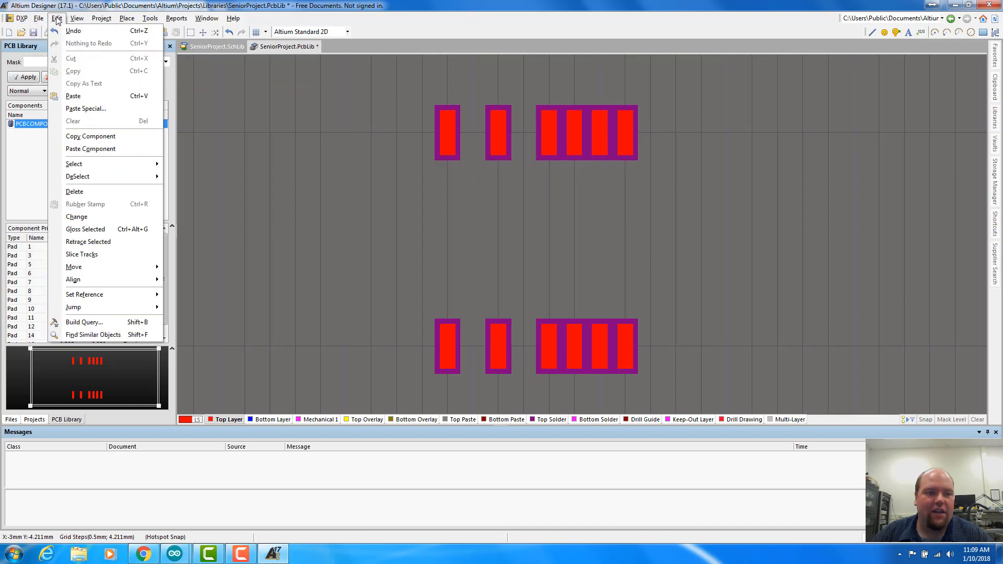
left_click(57, 19)
left_click(58, 19)
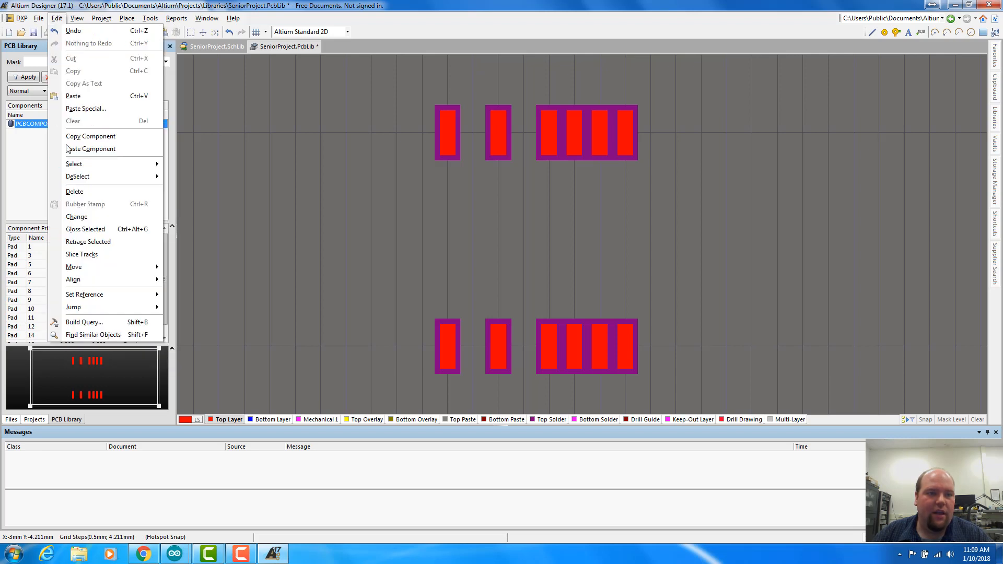
mouse_move(140, 267)
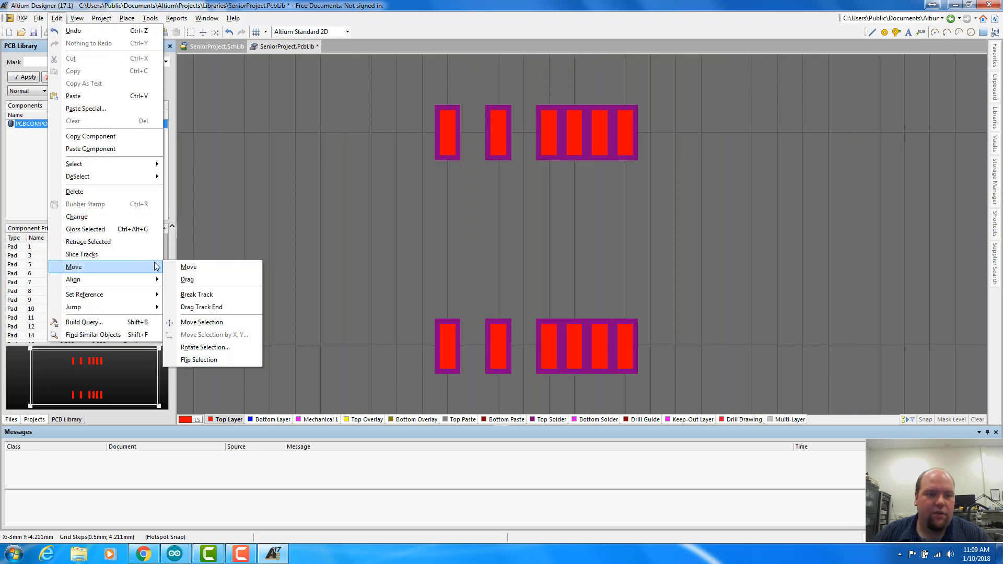
mouse_move(145, 294)
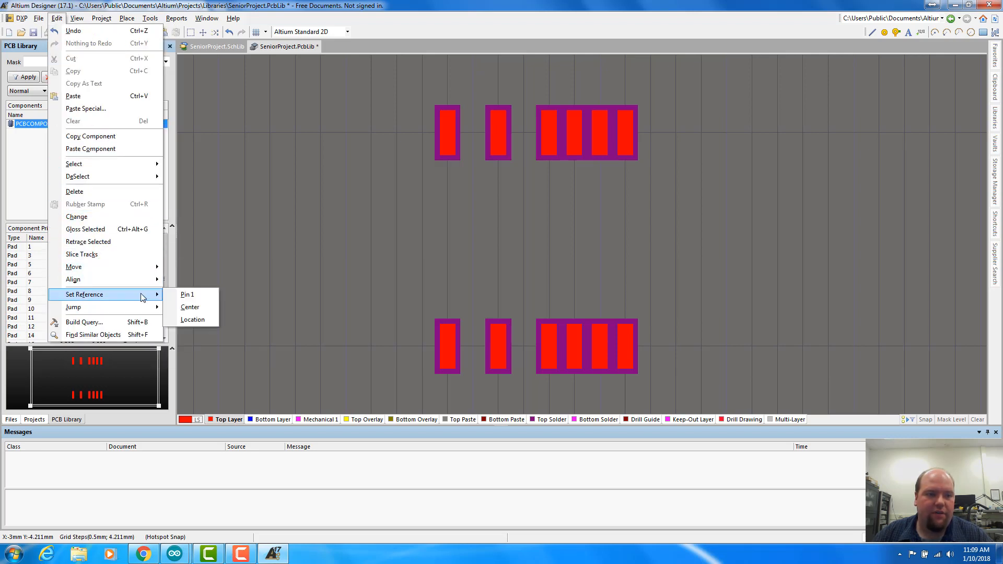
left_click(187, 307)
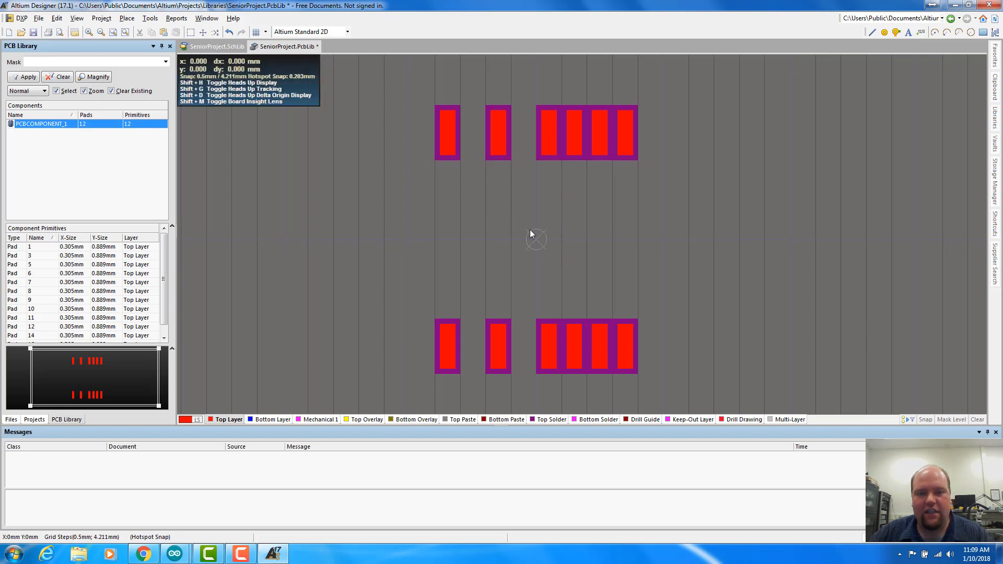
Place the exposed pad, numbered 17, at the footprint's origin between the two rows of lead pads
key("p")
key("p")
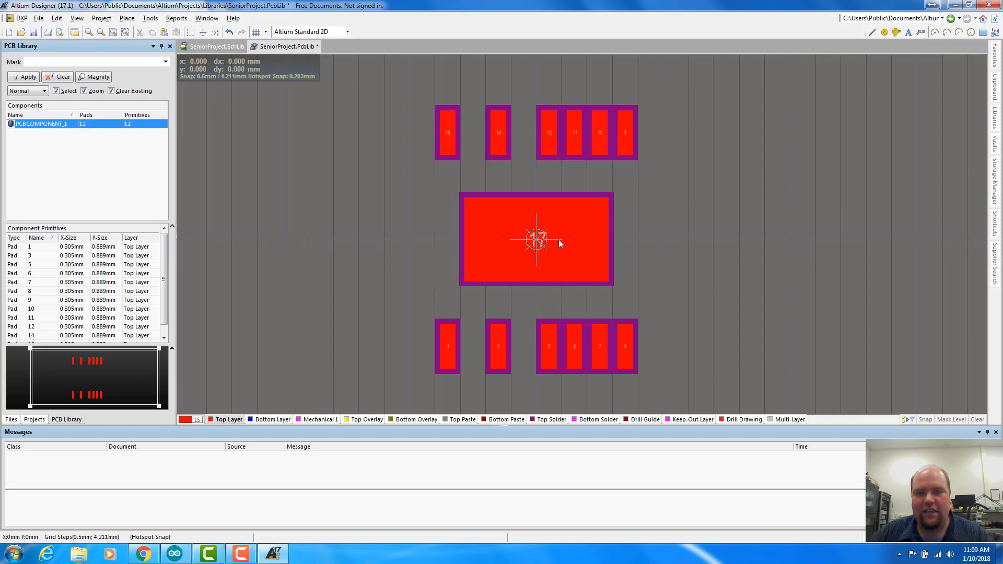
left_click(535, 241)
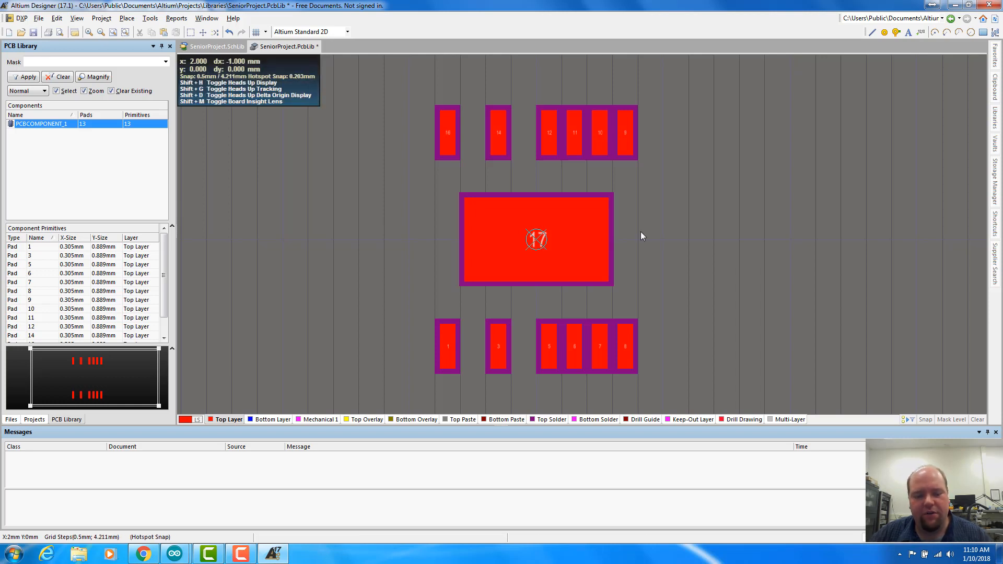
Set the snap grid to 0.1 mm and check the MSE package's outline dimensions and pin 1 marker in the Chrome datasheet
key("g")
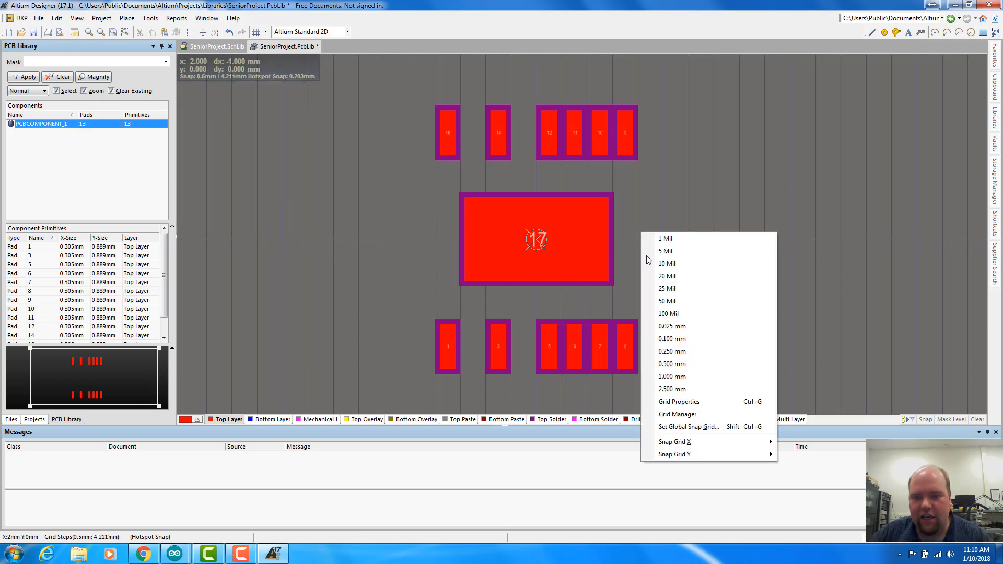
left_click(673, 339)
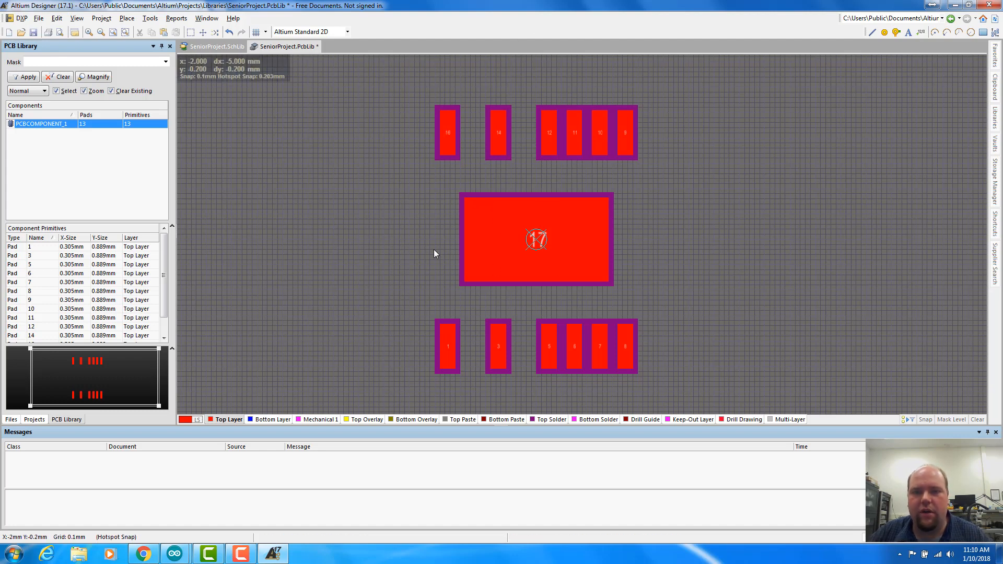
key("alt+Tab")
scroll(468, 284, "down", 1)
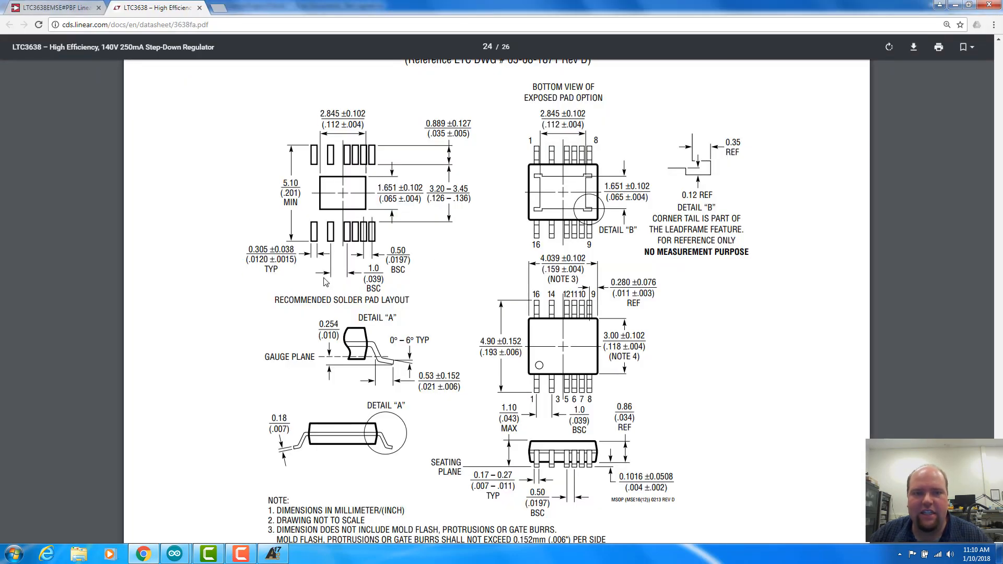
key("alt+Tab")
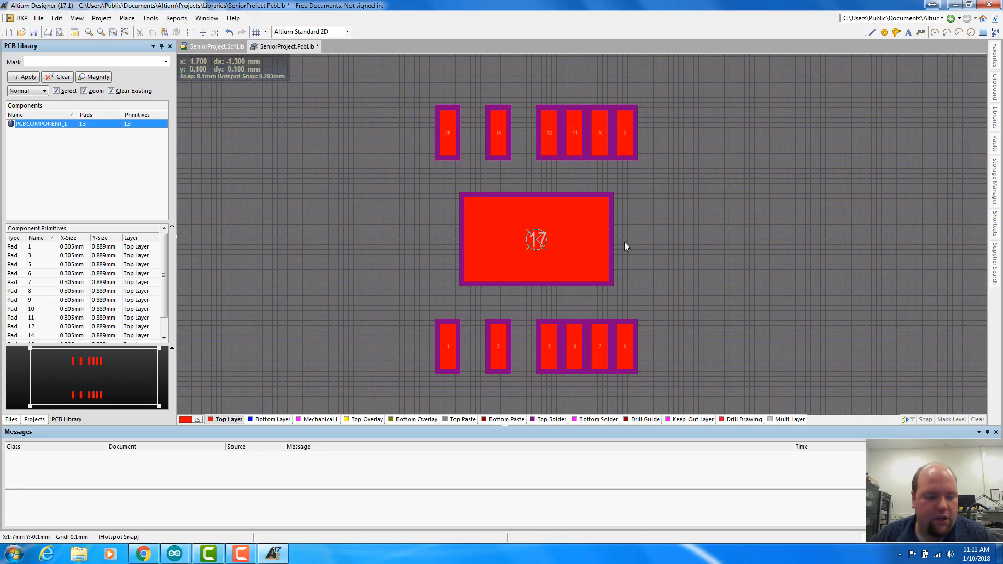
key("alt+Tab")
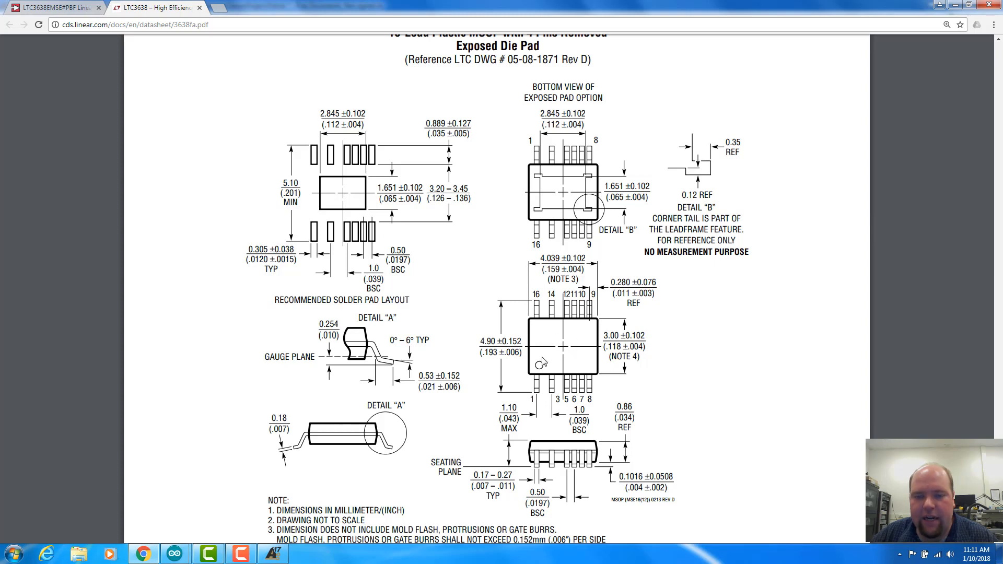
key("alt+Tab")
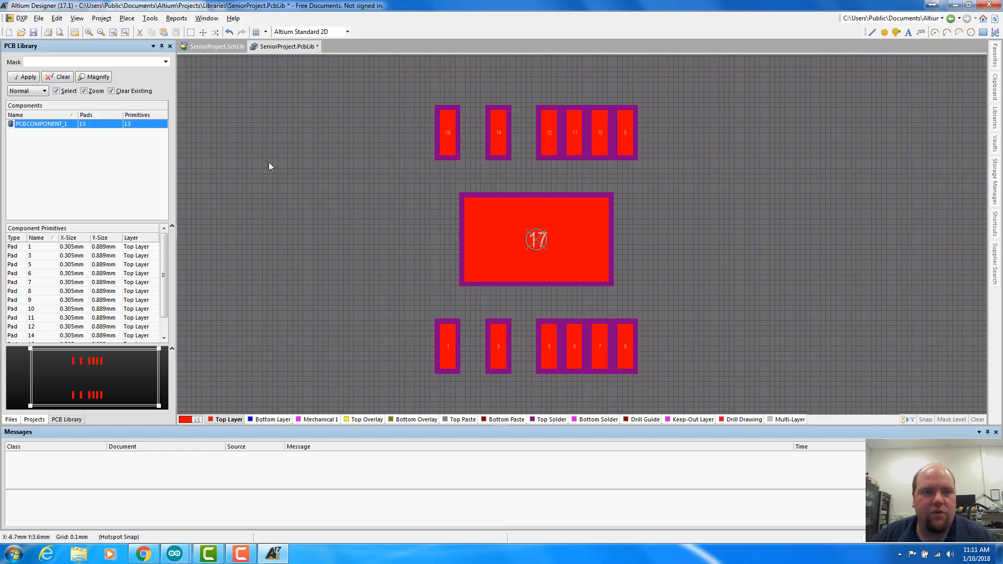
On Top Overlay, with the snap grid at 0.25 mm, draw three sides of a 4 × 2.5 mm outline around pad 17, leaving the pin 1 end open
left_click(356, 419)
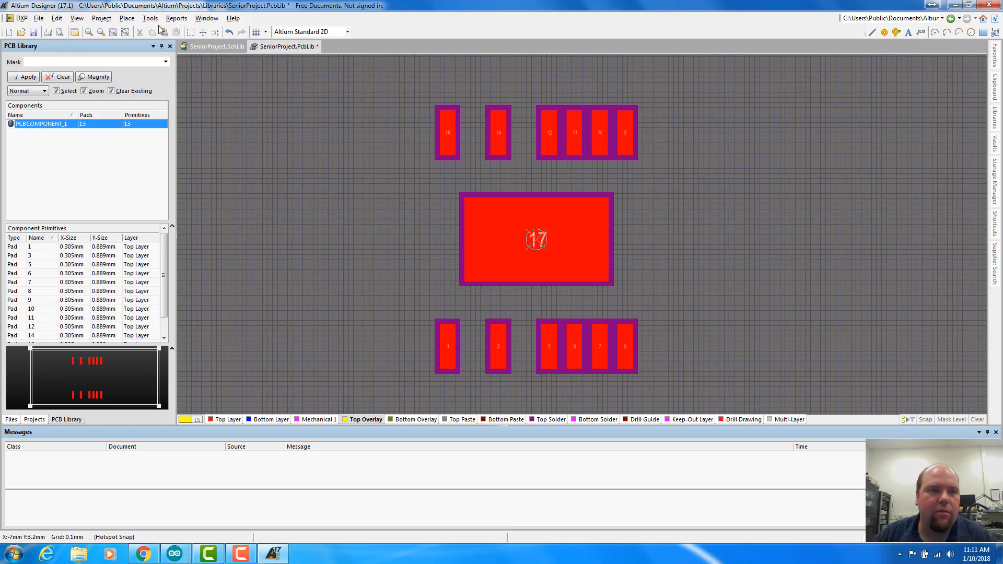
left_click(135, 17)
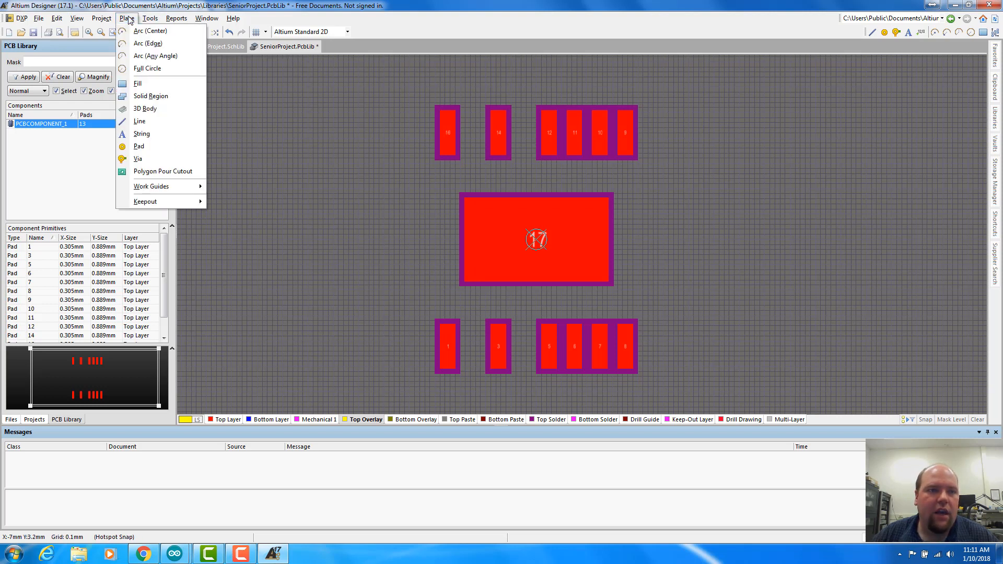
left_click(149, 123)
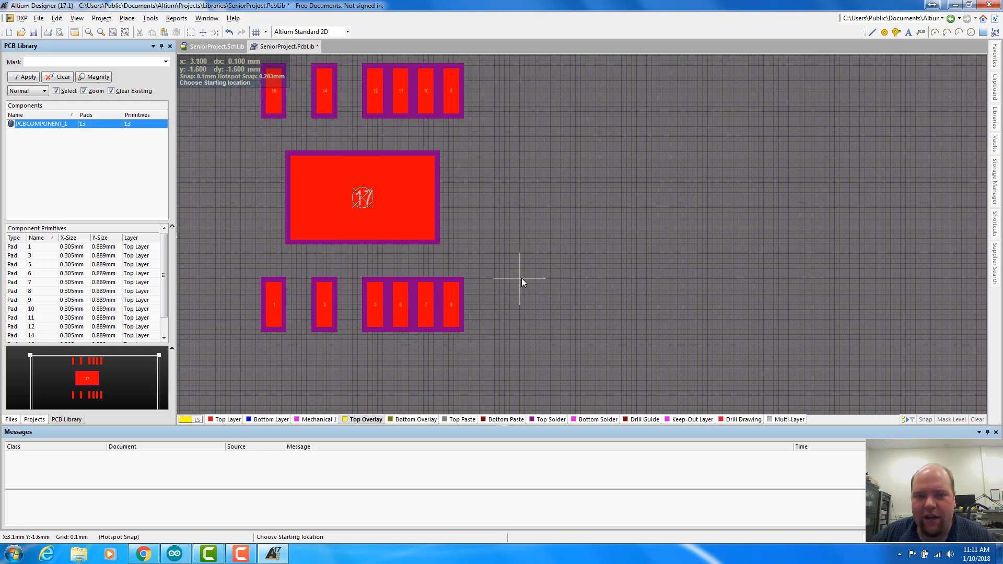
key("g")
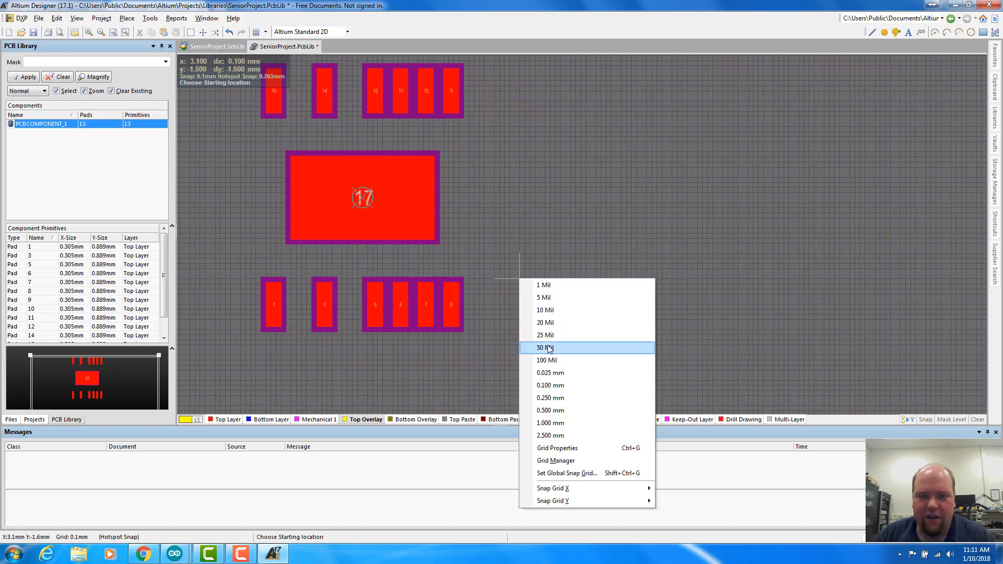
left_click(548, 410)
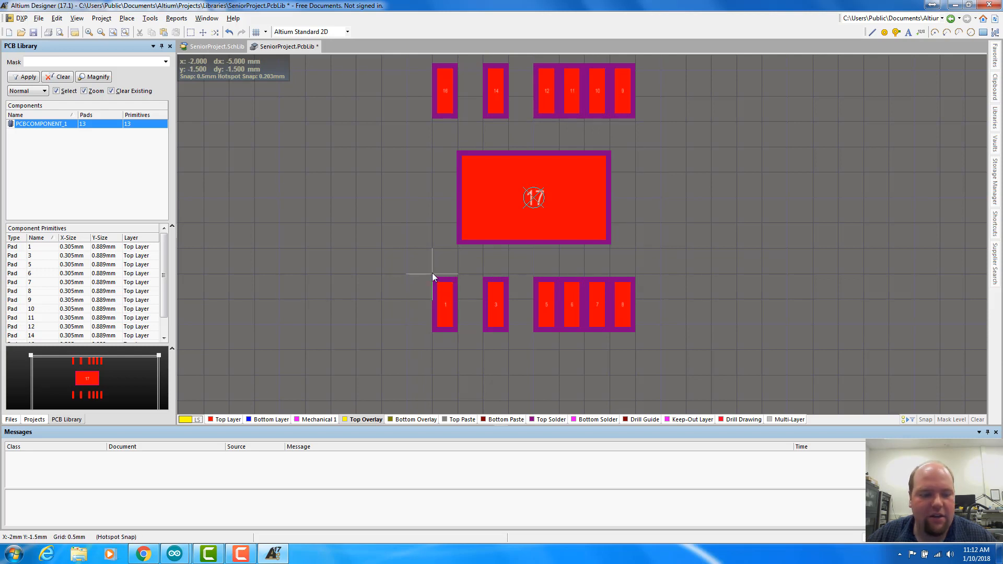
key("g")
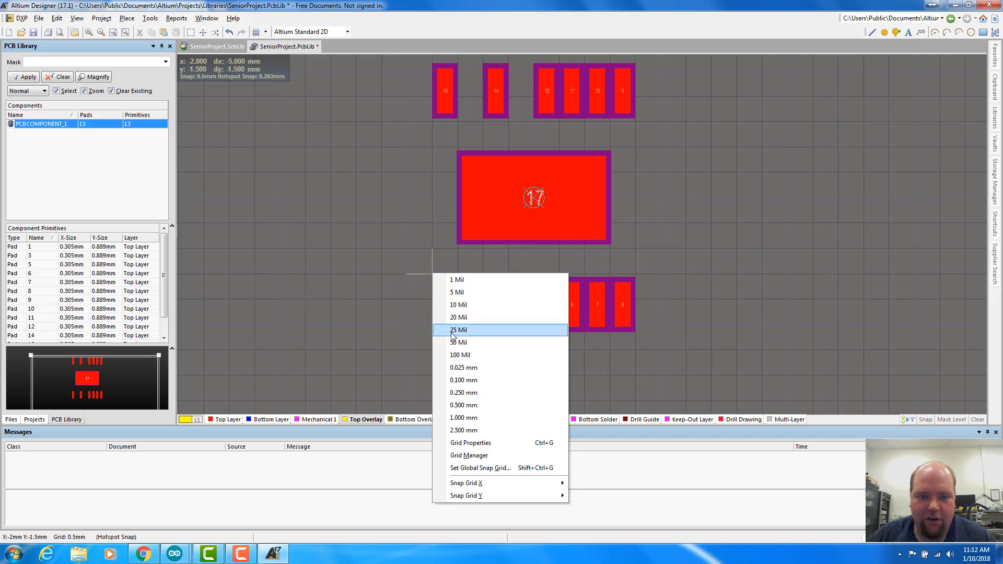
left_click(466, 395)
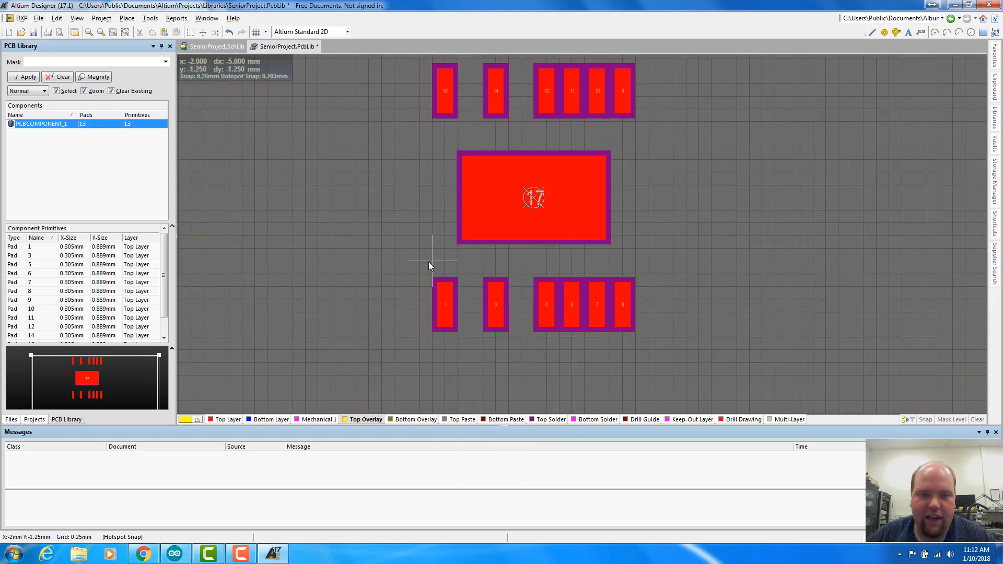
left_click(429, 262)
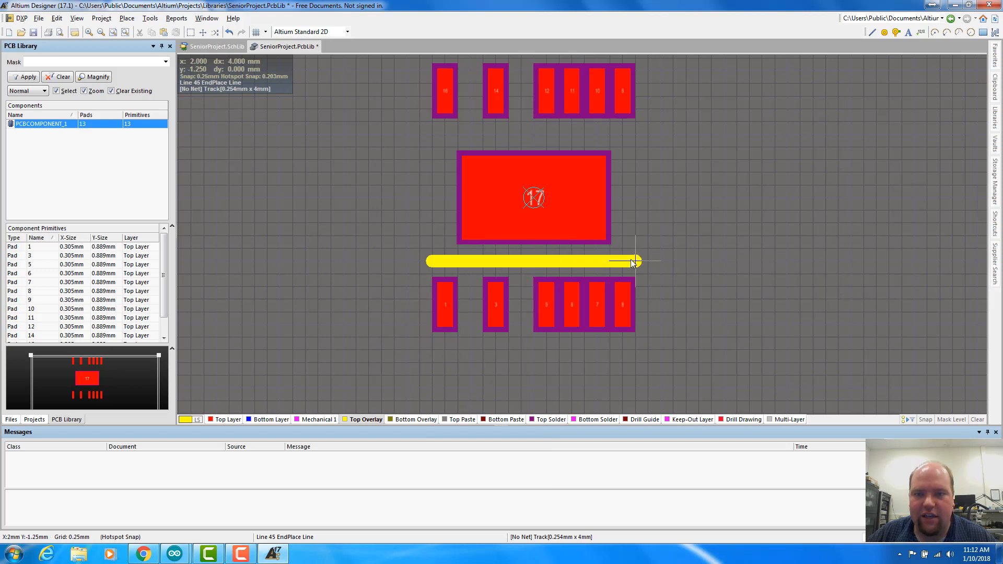
left_click(635, 134)
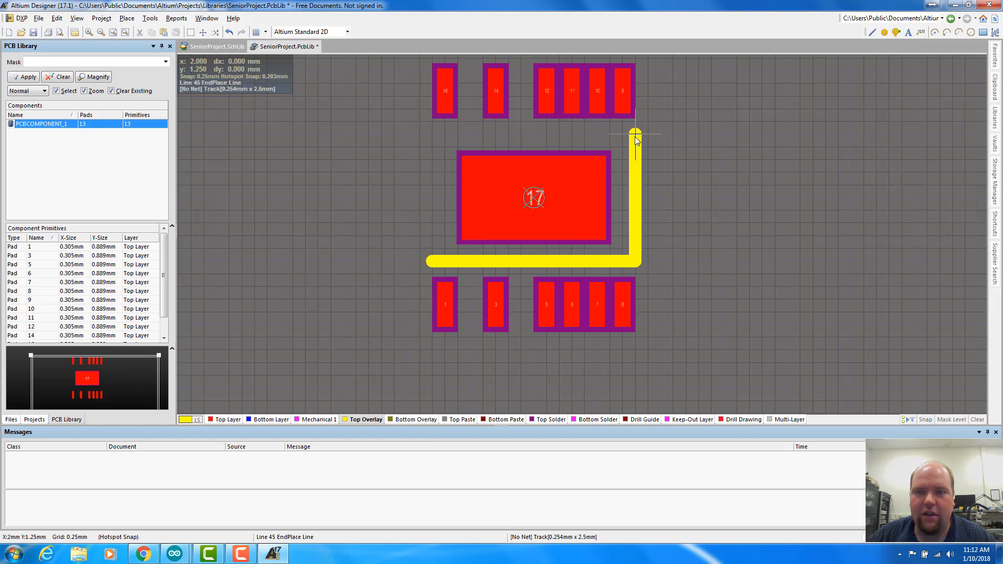
key("space")
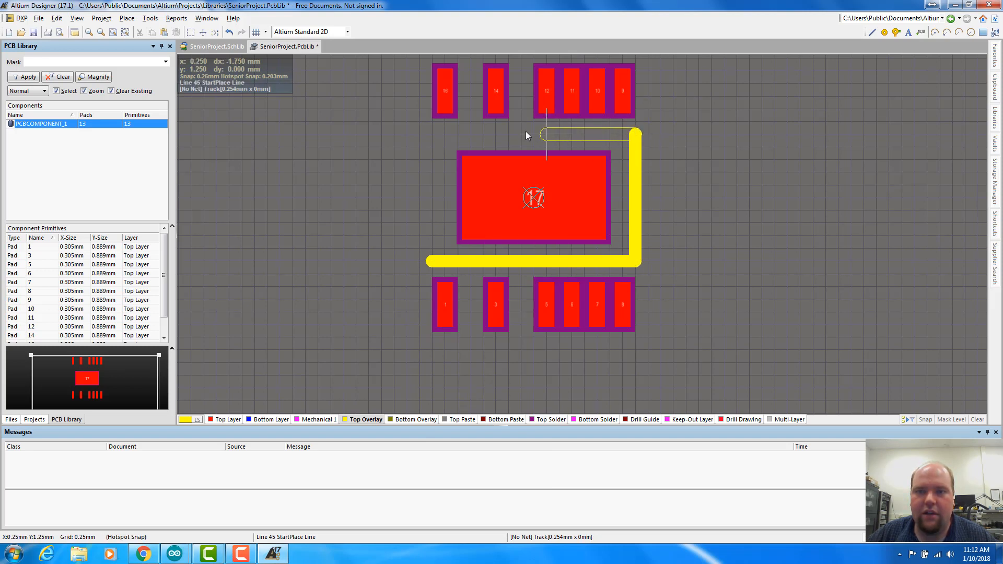
left_click(429, 135)
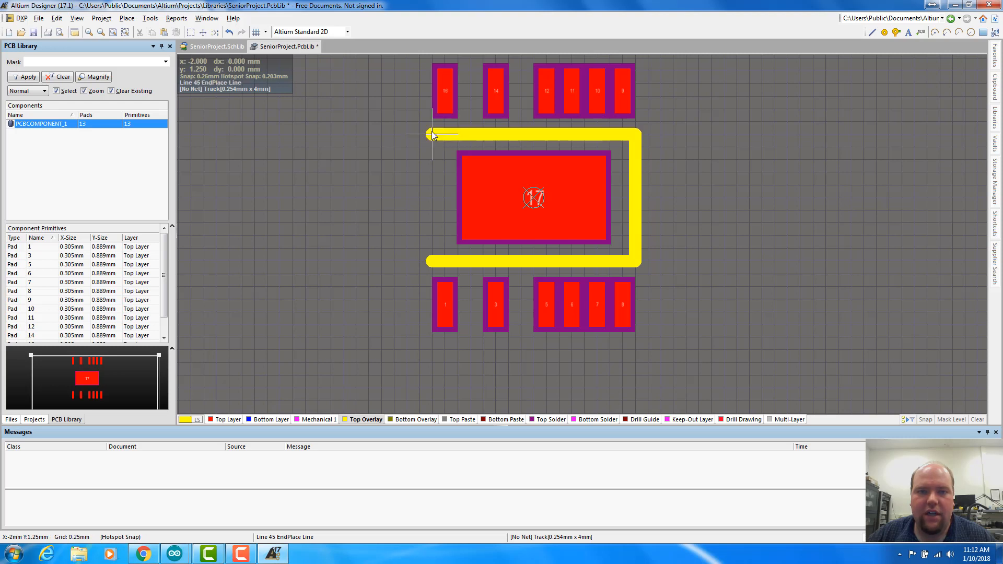
Close the package outline with a 2.5 mm overlay line at the end beside pads 1 and 16
left_click(429, 259)
right_click(428, 258)
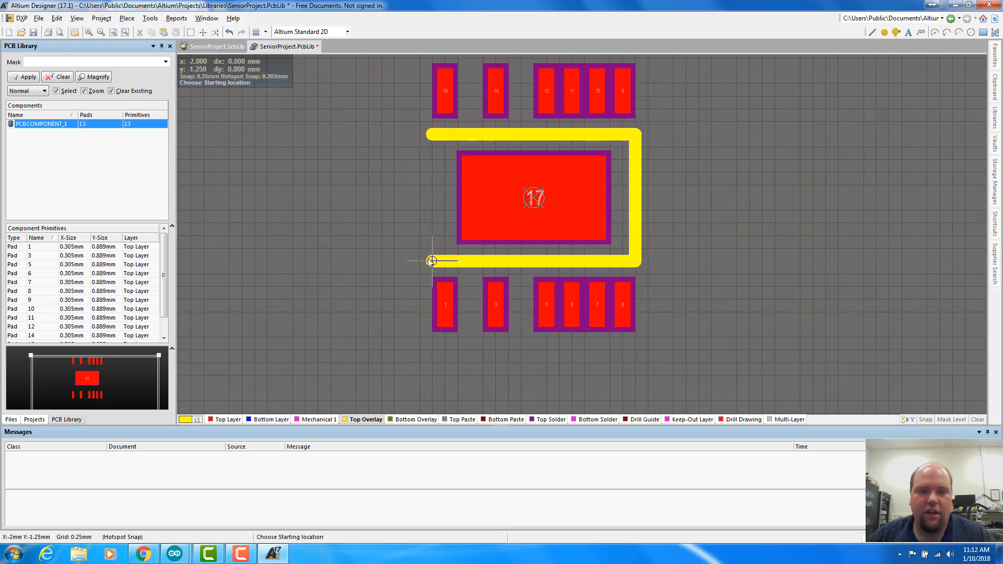
left_click(430, 261)
left_click(432, 135)
right_click(365, 173)
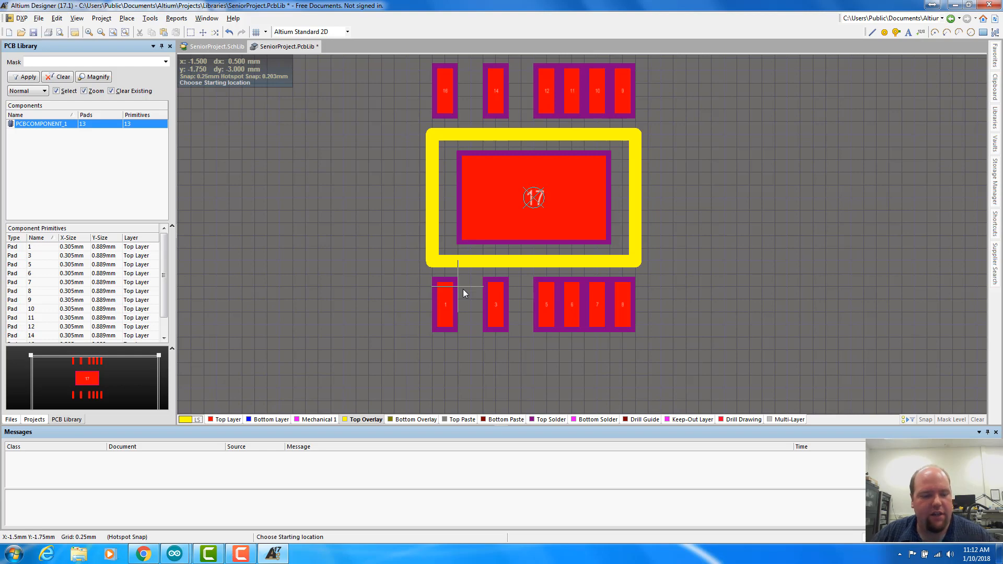
Check the pin 1 marker in the Chrome datasheet, return to Altium Designer and place a 0.25 mm overlay line outside the outline corner near pad 1
key("alt+Tab")
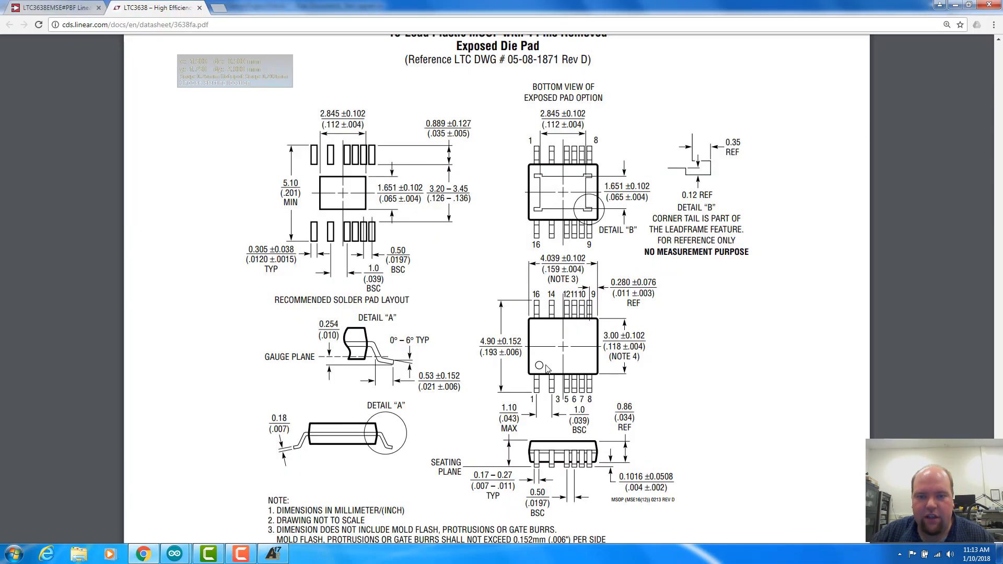
key("alt+Tab")
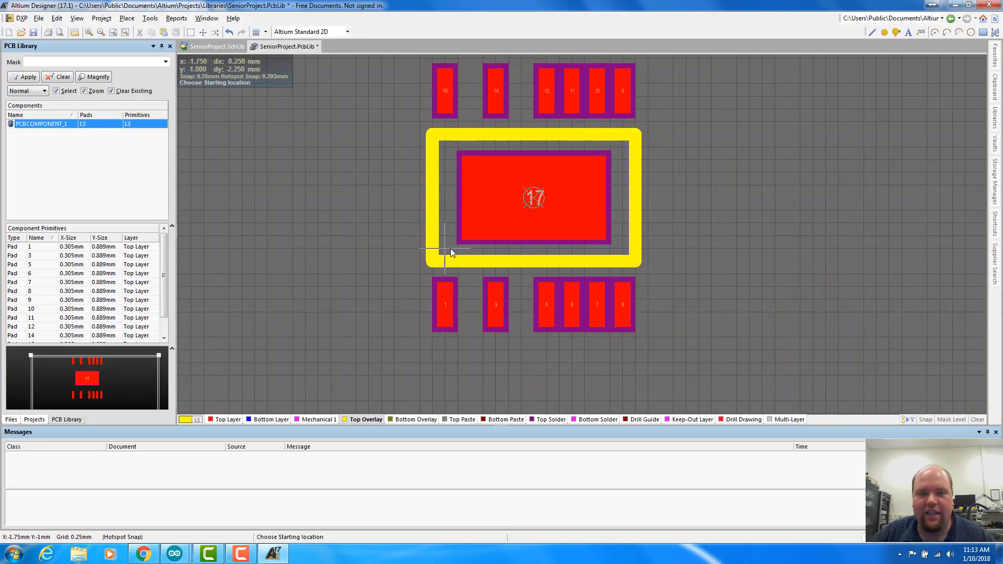
left_click(408, 263)
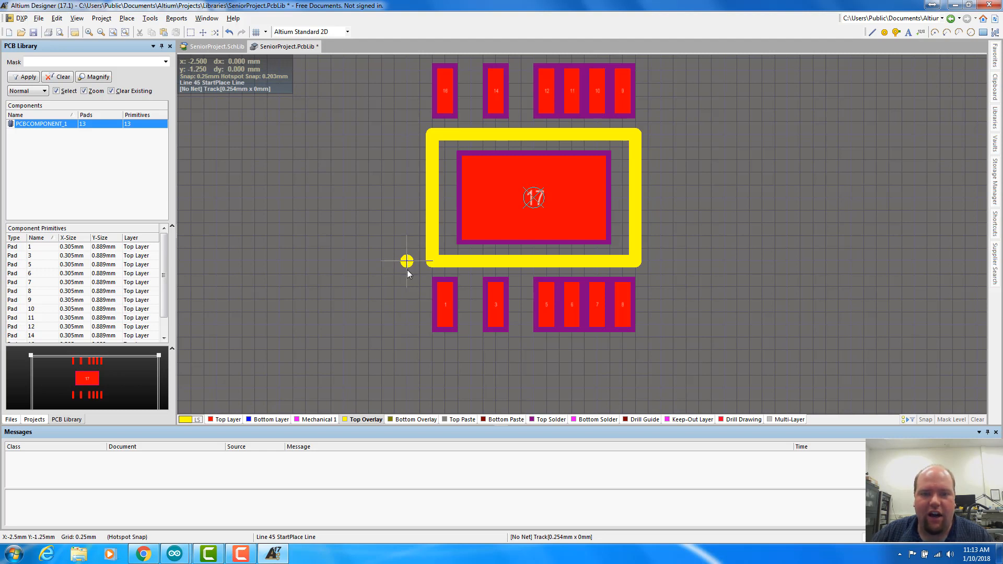
right_click(407, 274)
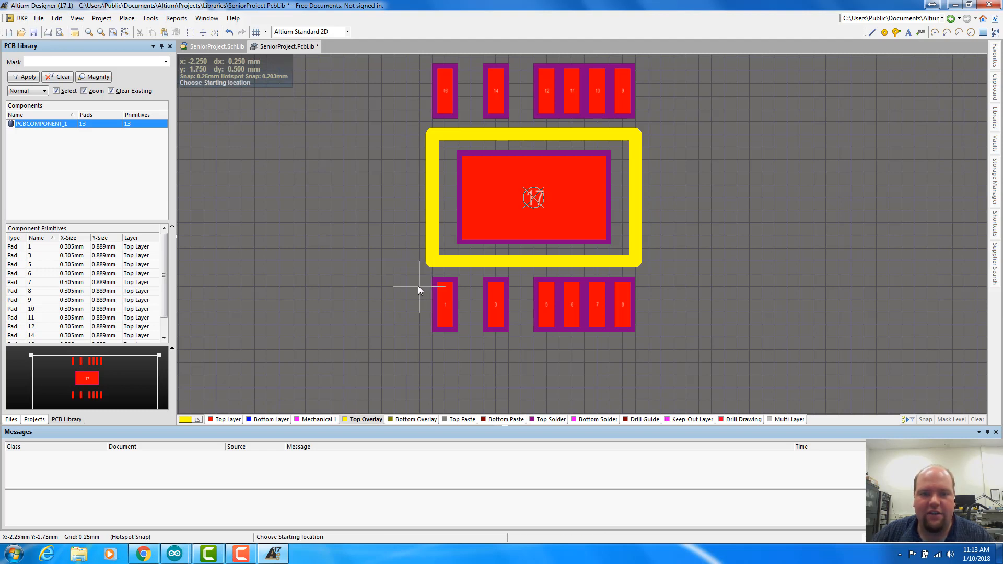
left_click(407, 261)
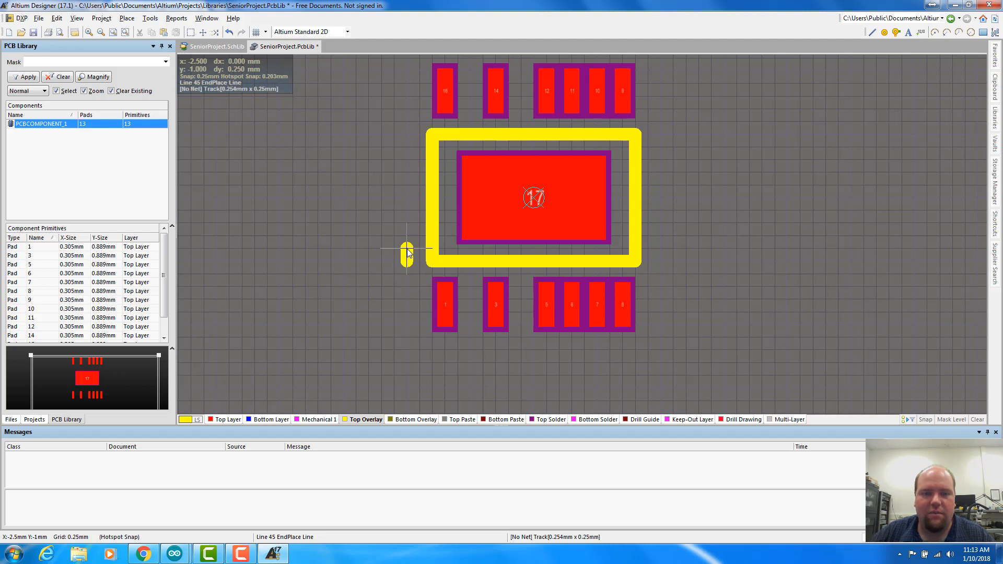
right_click(420, 278)
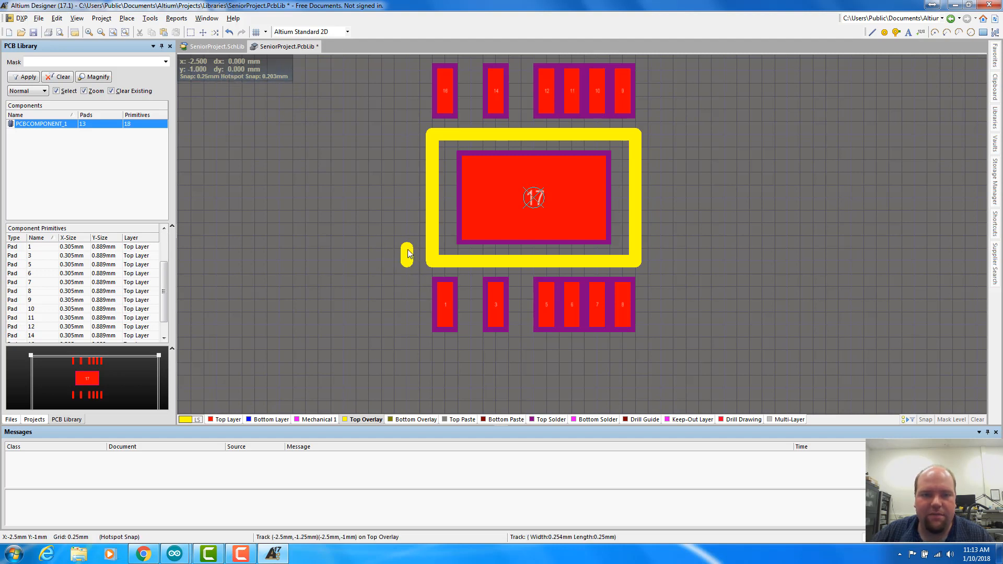
Shrink the short pin 1 marker line to zero length so it forms a round dot at X -2.5 mm, Y -1.25 mm
scroll(407, 252, "up", 3, "ctrl")
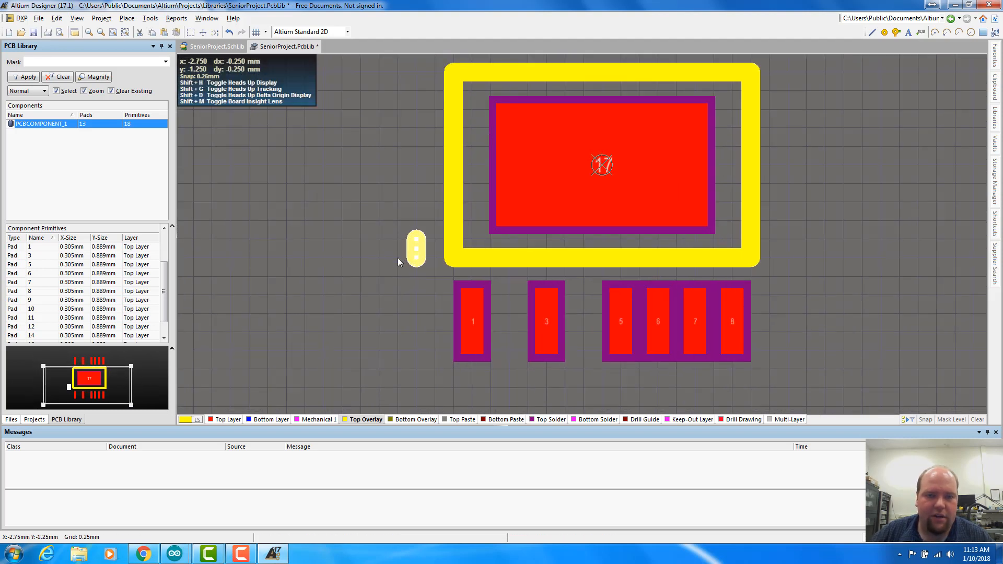
scroll(414, 251, "up", 1, "ctrl")
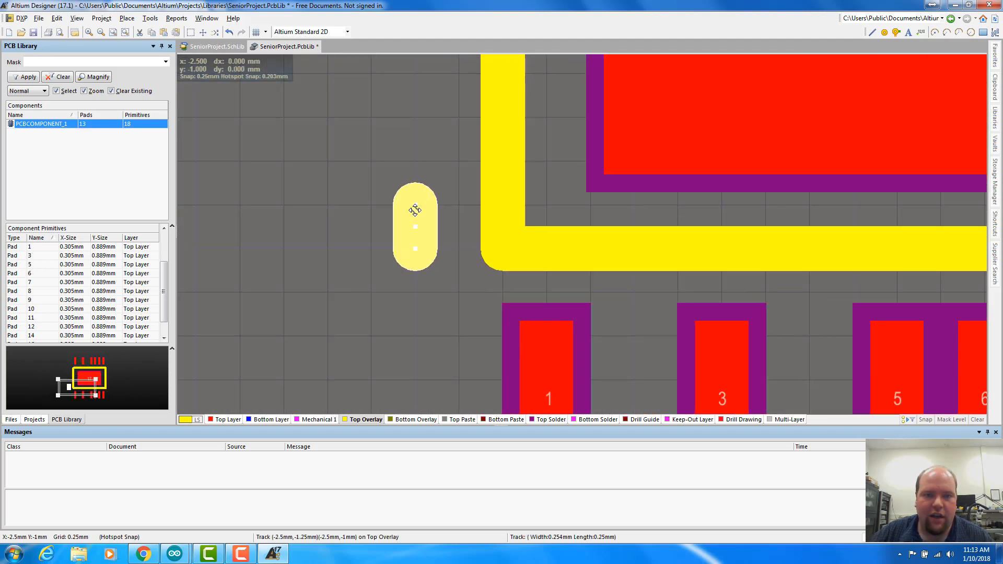
left_click_drag(415, 204, 416, 237)
left_click(430, 321)
scroll(431, 321, "down", 2, "ctrl")
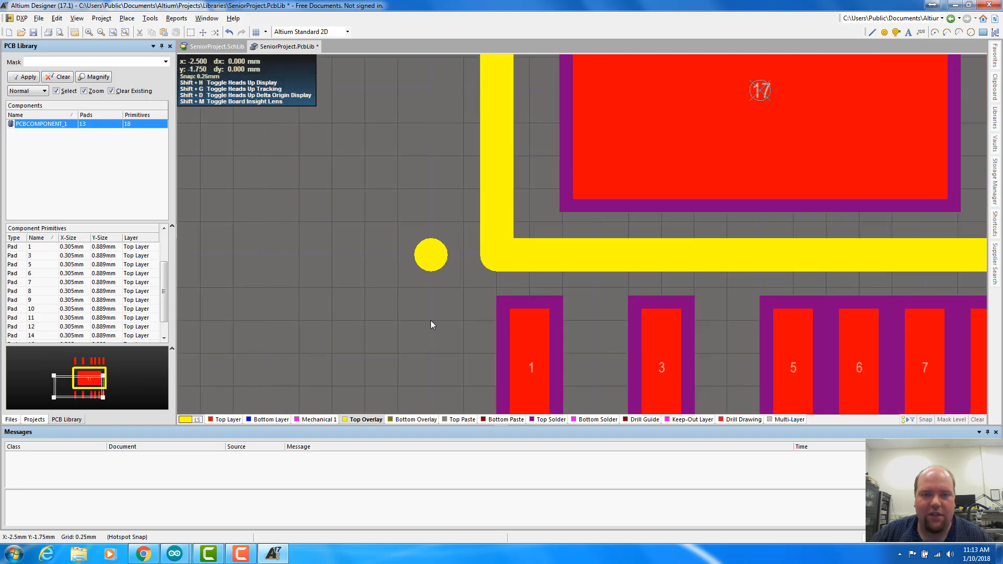
scroll(430, 319, "down", 2, "ctrl")
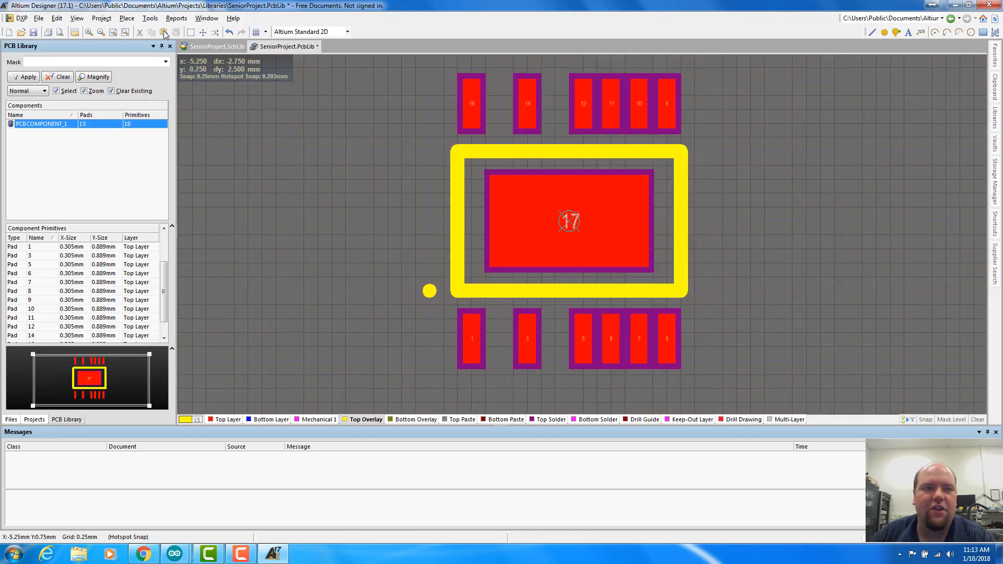
left_click(135, 21)
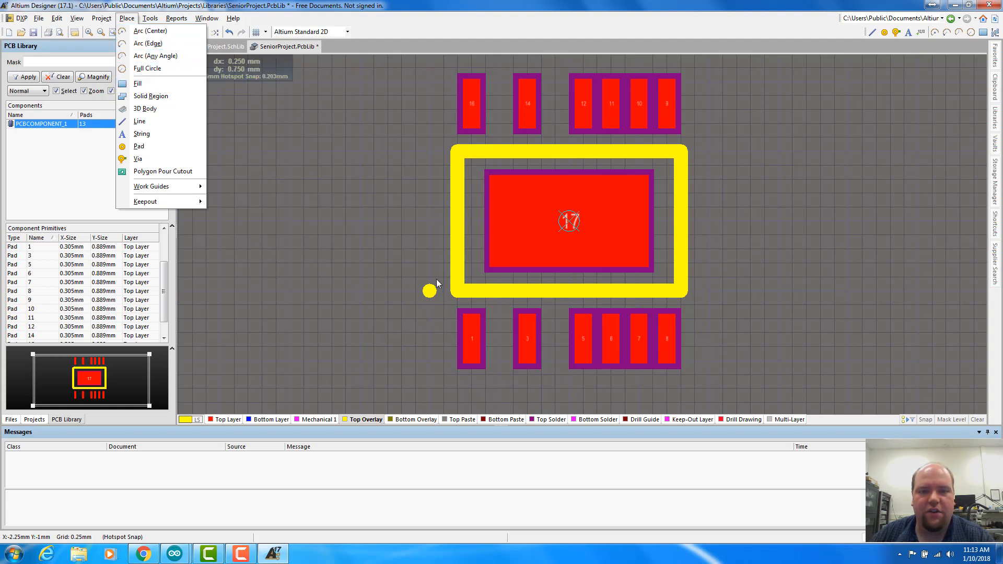
left_click(384, 234)
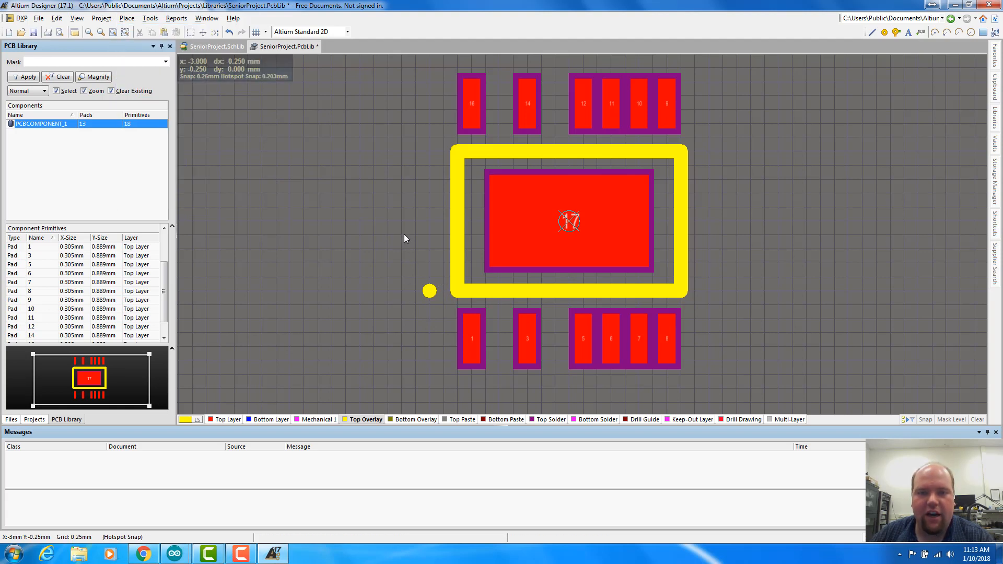
key("shift")
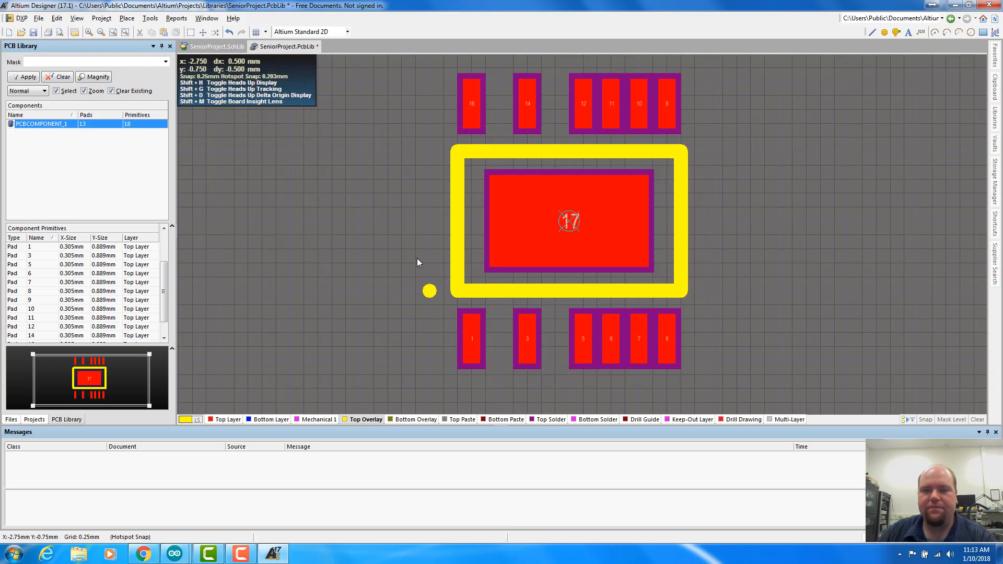
Move the pin 1 marker dot closer to pad 1, to X -2.25 mm, Y -1.5 mm
left_click(428, 290)
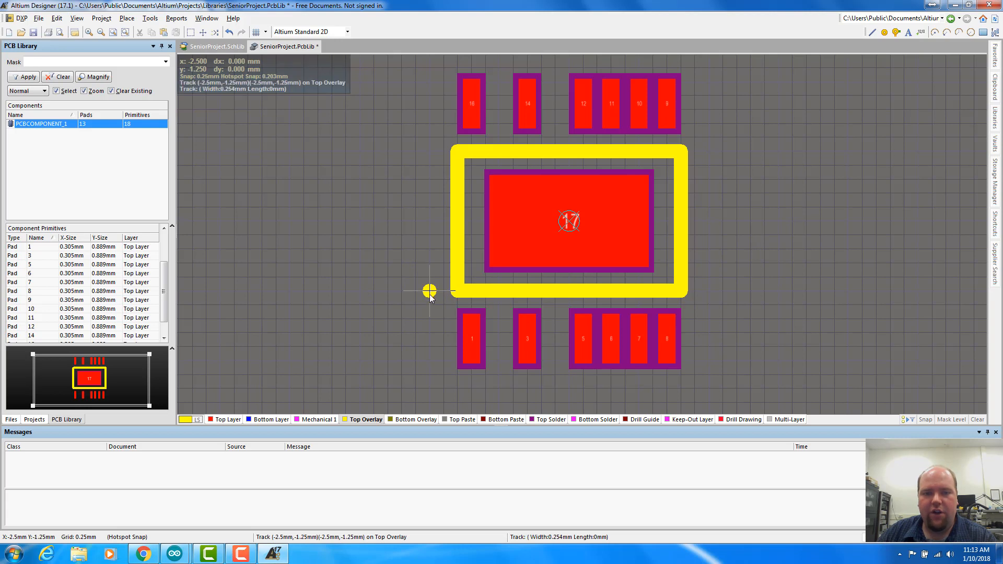
left_click_drag(430, 302, 430, 304)
left_click(430, 293)
left_click(432, 266)
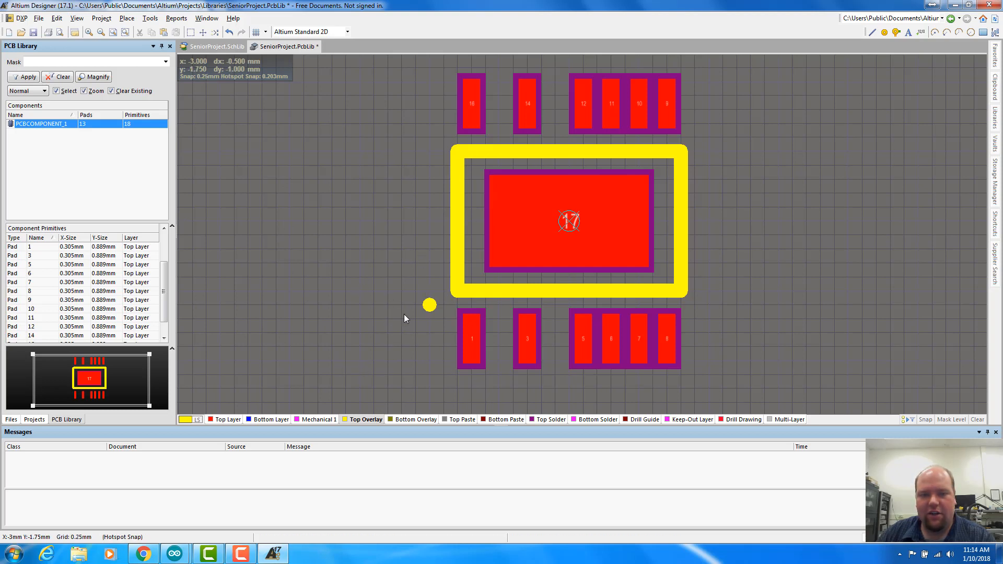
mouse_move(429, 305)
left_mouse_down()
mouse_move(442, 305)
mouse_move(432, 305)
left_mouse_up()
left_click(428, 306)
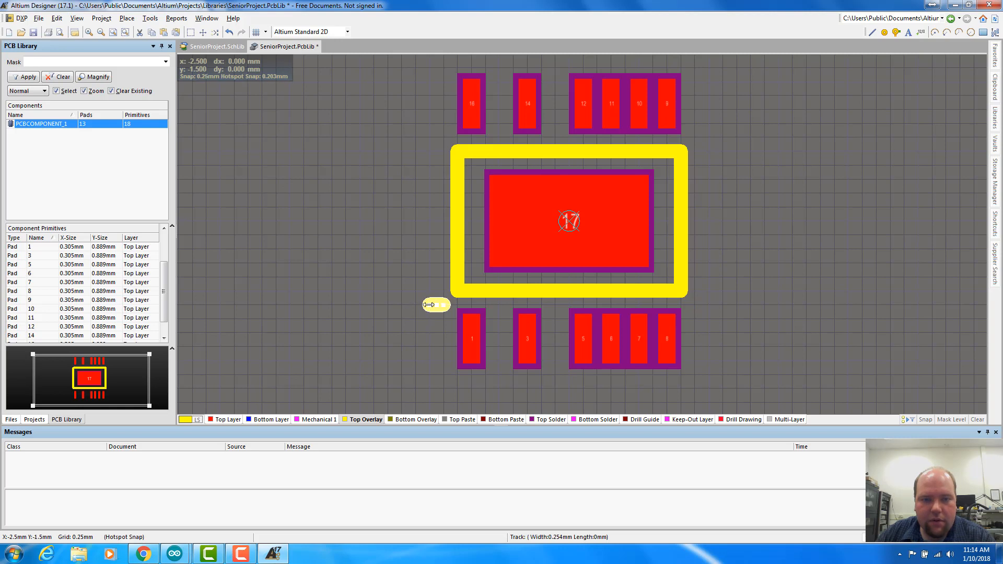
left_click_drag(428, 305, 443, 305)
left_click(413, 275)
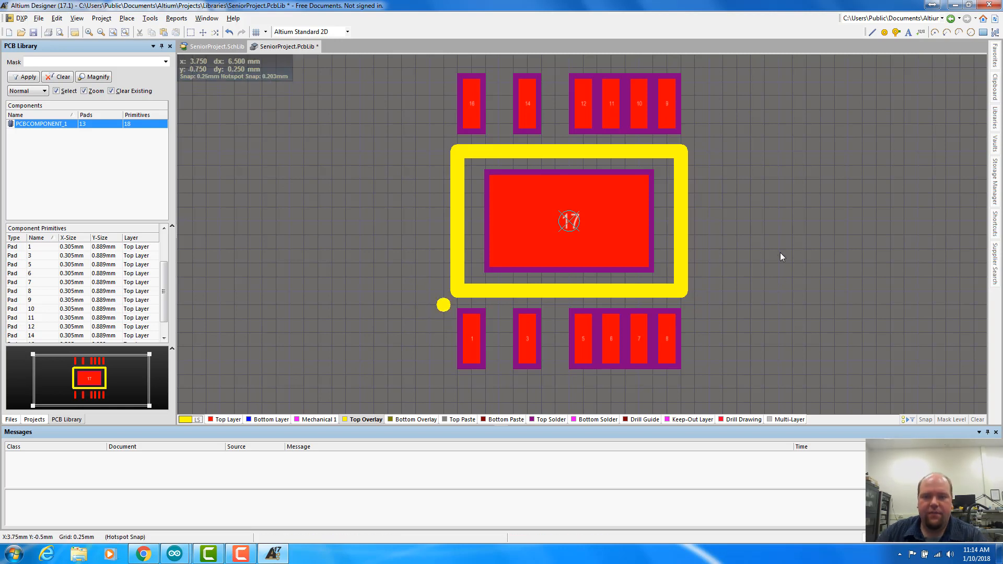
Inspect the footprint's pads, outline and pin 1 dot in 3D from a tilted angle, and return to the 2D view
key("shift")
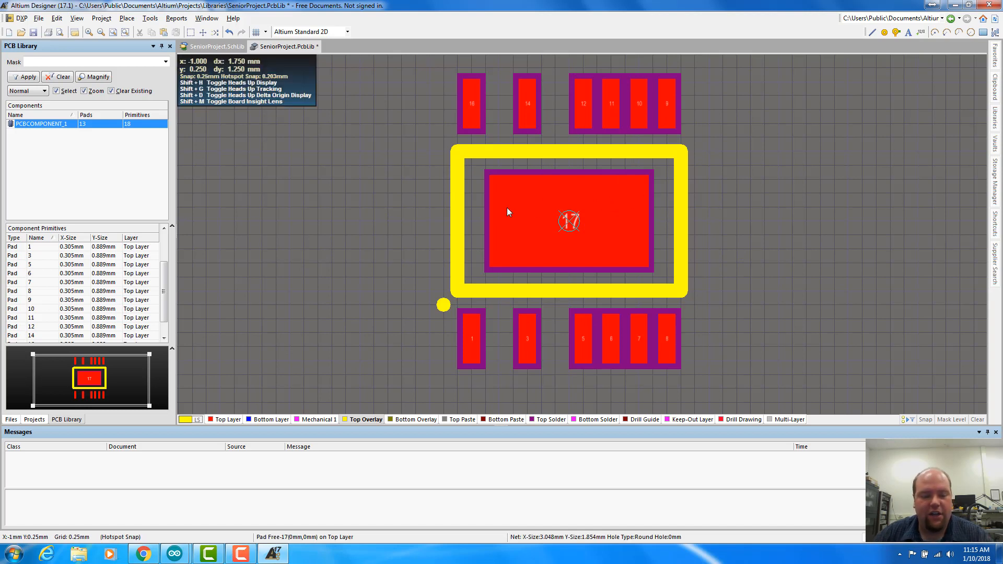
key("3")
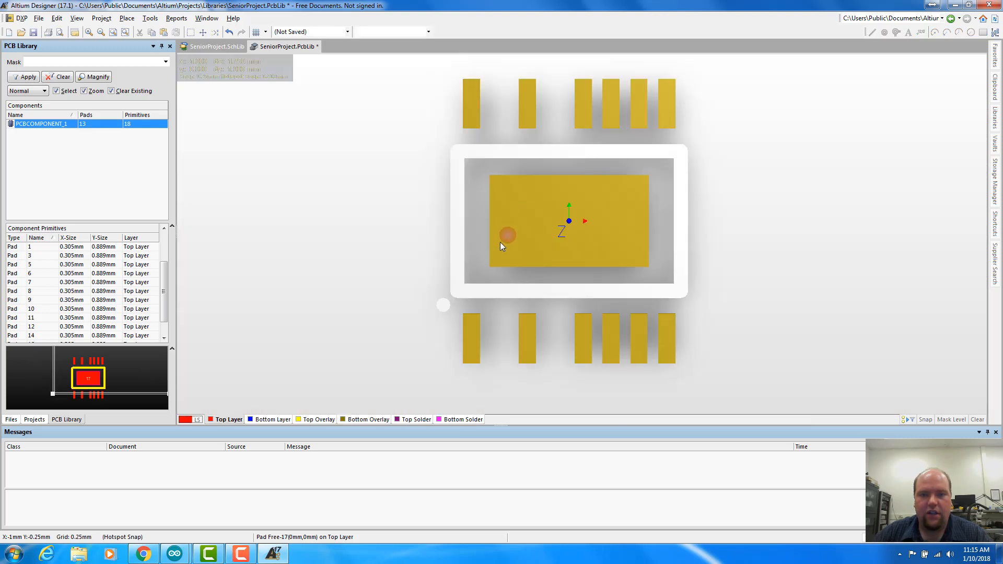
scroll(504, 338, "up", 2, "ctrl")
scroll(504, 338, "down", 2, "ctrl")
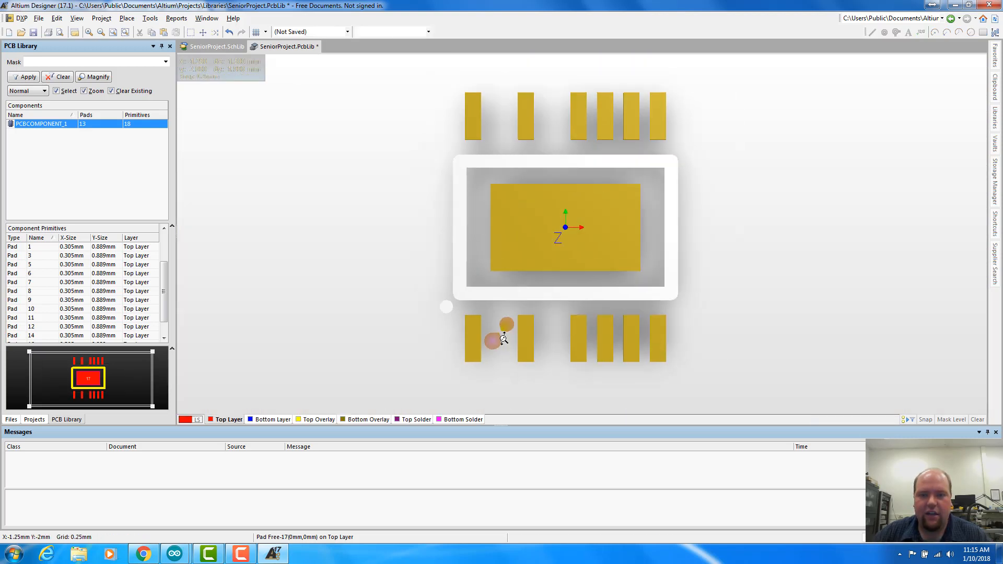
right_click_drag(503, 338, 510, 240, "shift")
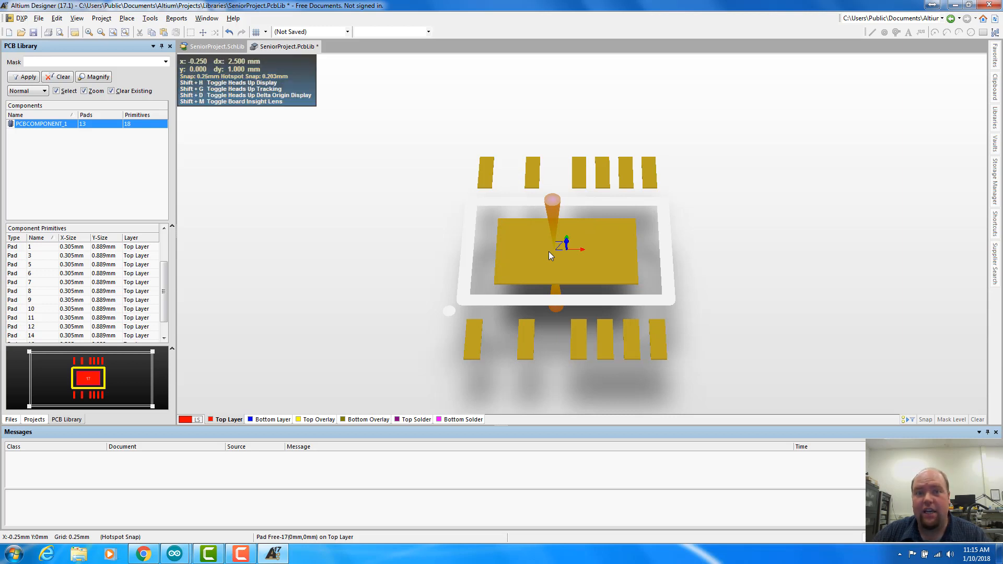
key("2")
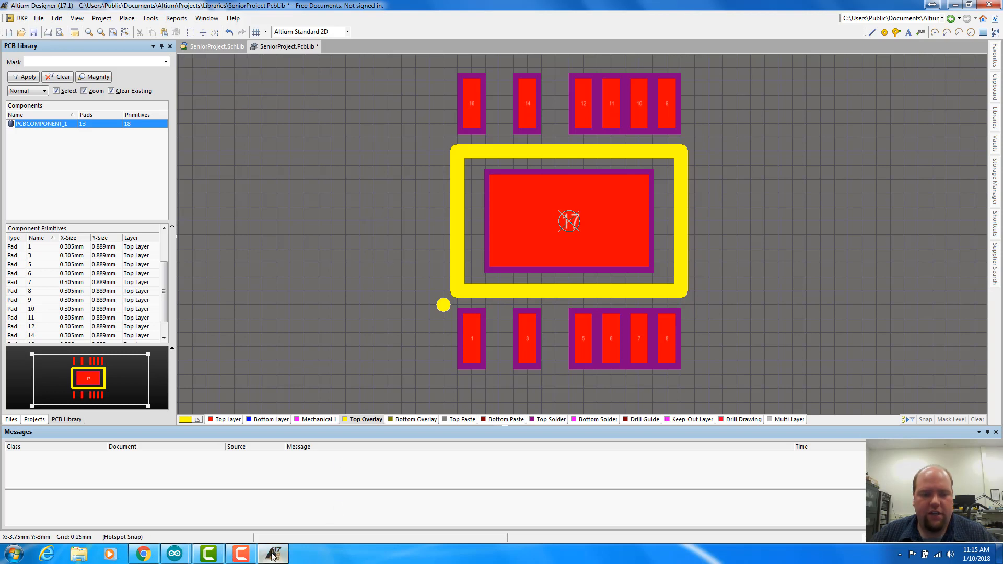
Check the package drawing in the Chrome datasheet, return to Altium Designer and start an extruded 3D body with basic colour 220, dark grey
mouse_move(272, 557)
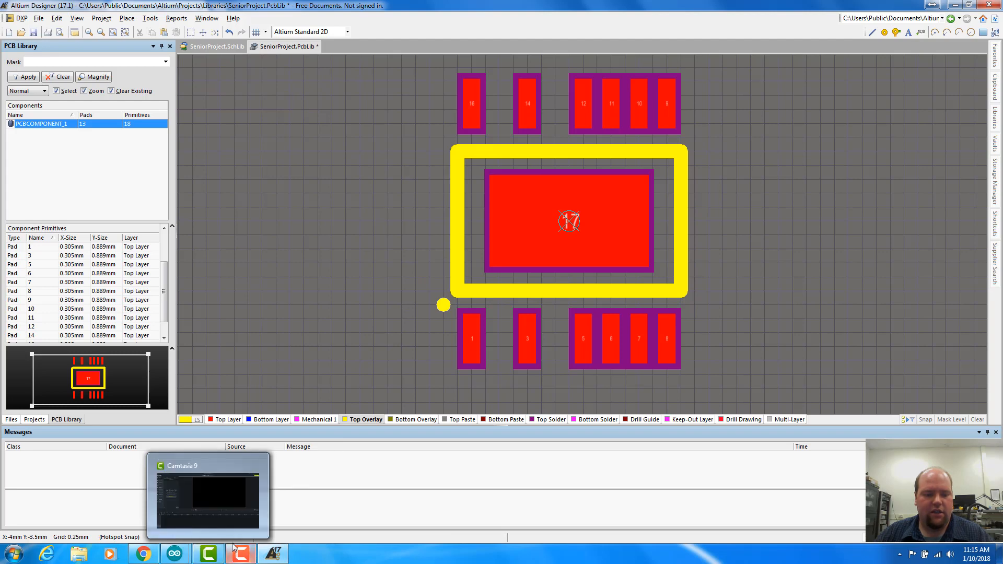
key("alt+Tab")
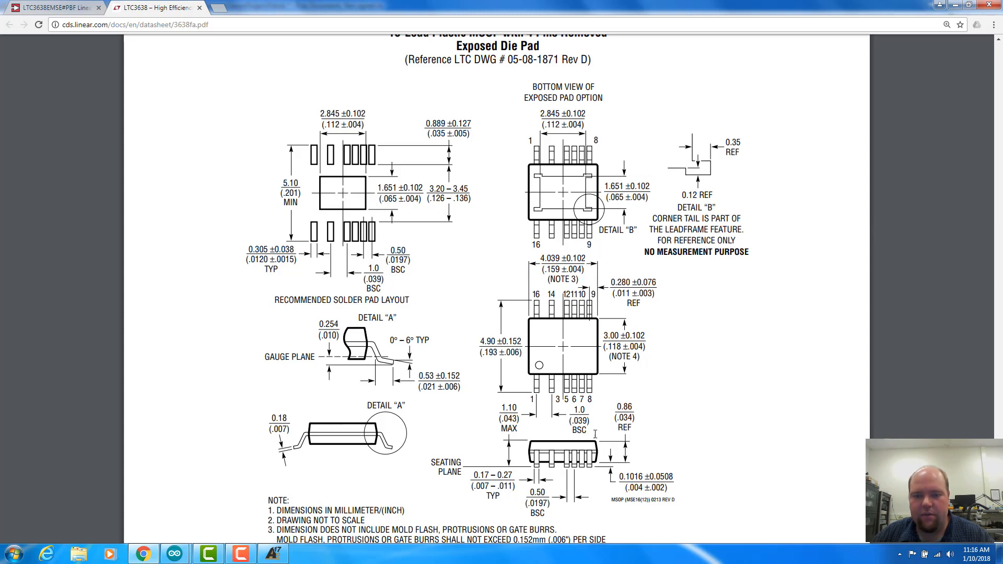
key("alt+Tab")
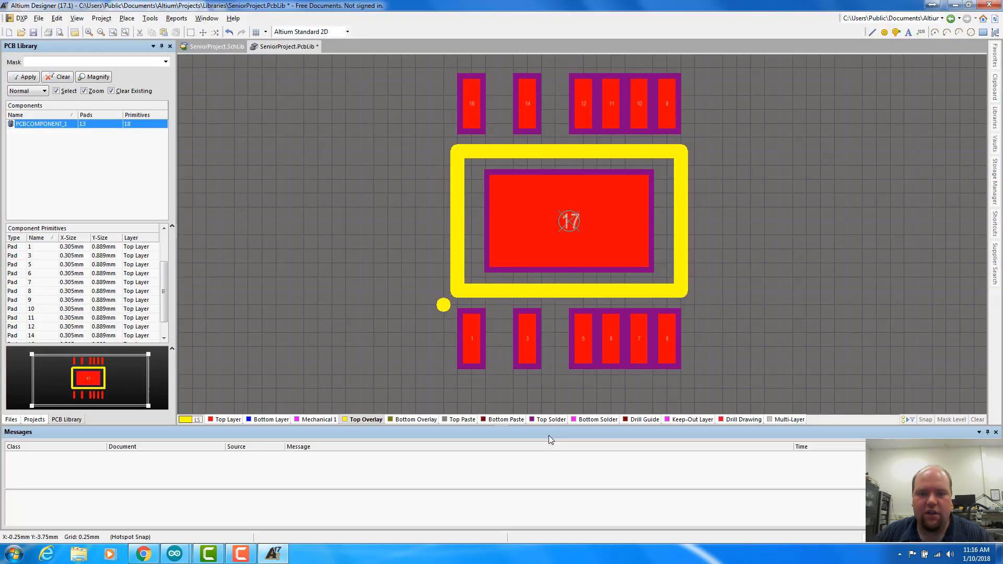
left_click(127, 18)
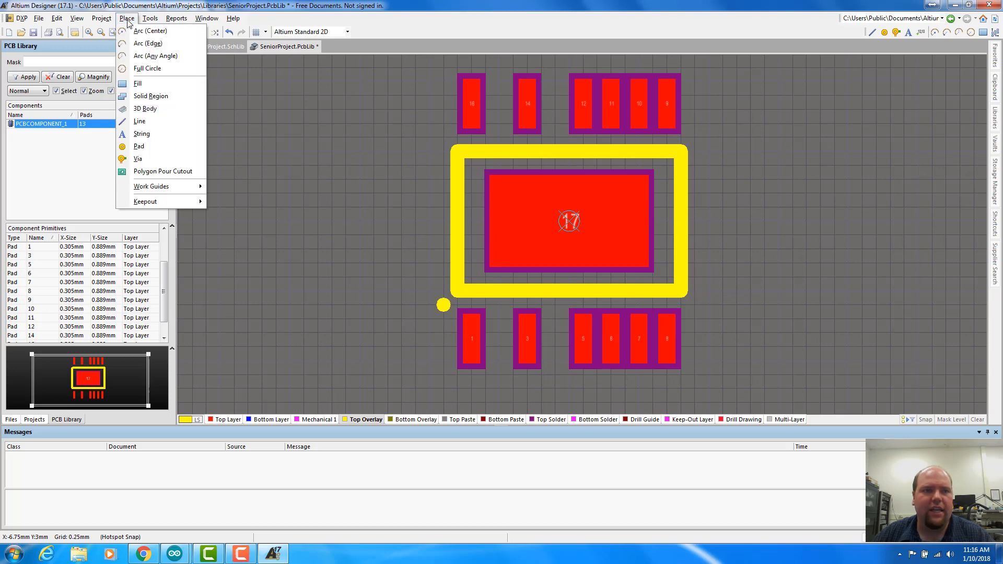
left_click(164, 109)
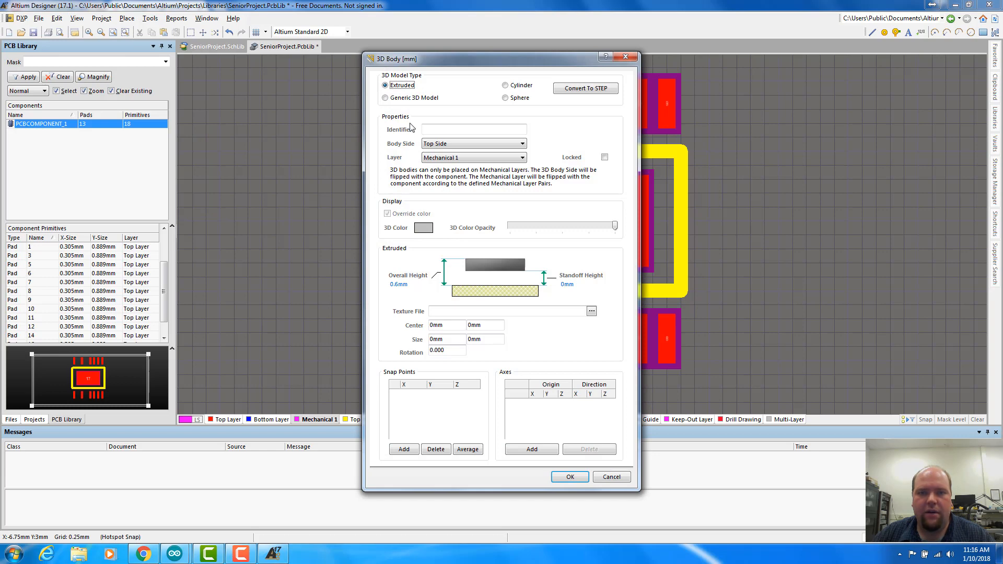
left_click(424, 228)
left_click_drag(523, 296, 525, 318)
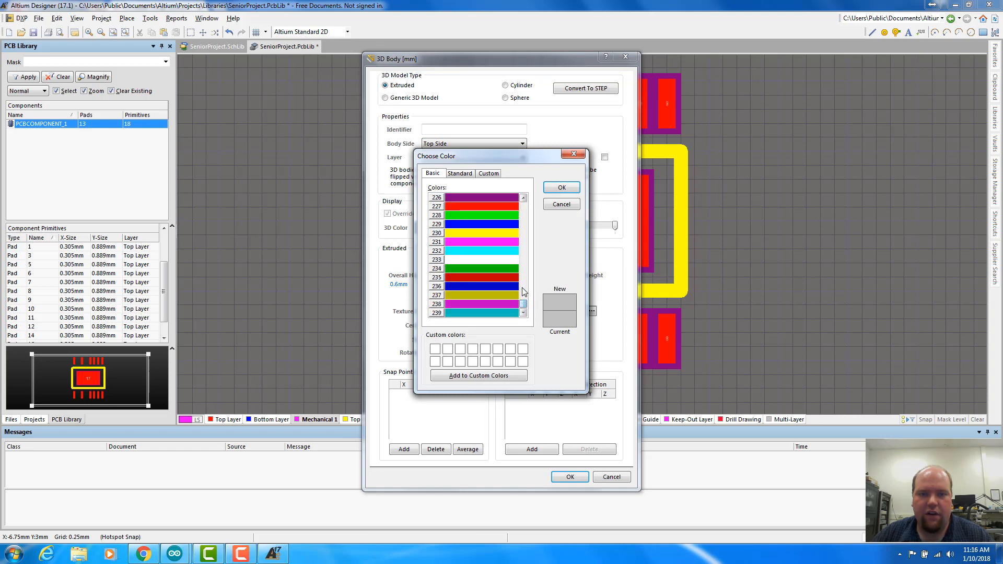
left_click(524, 198)
left_click(524, 198)
left_click(524, 198)
left_click(524, 198)
left_click(524, 198)
left_click(524, 198)
left_click(524, 198)
left_click(524, 198)
left_click(524, 198)
left_click(524, 198)
left_click(524, 198)
left_click(524, 198)
left_click(524, 198)
left_click(524, 198)
left_click(524, 198)
left_click(523, 198)
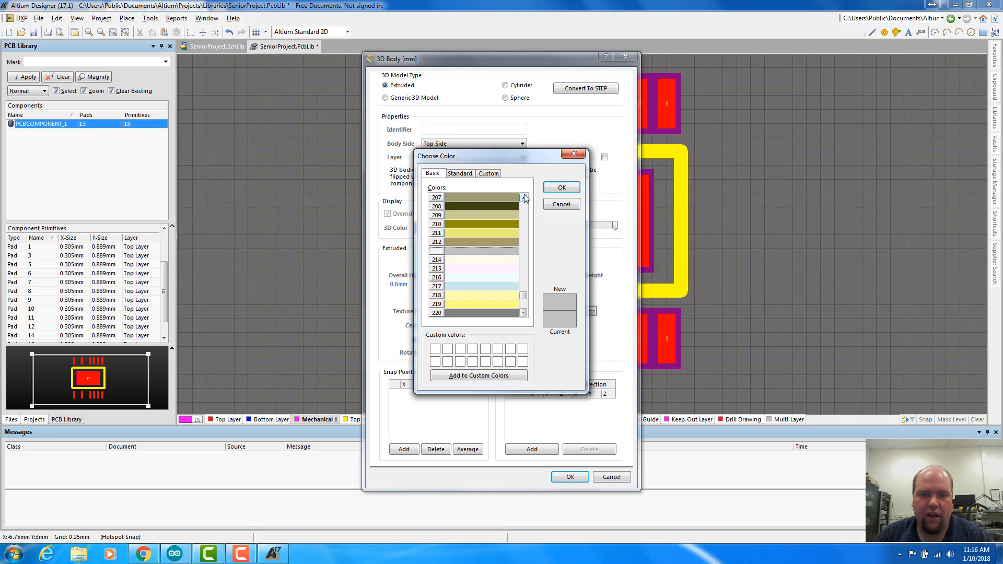
left_click(524, 198)
left_click(523, 198)
left_click(524, 312)
left_click(525, 313)
left_click(494, 259)
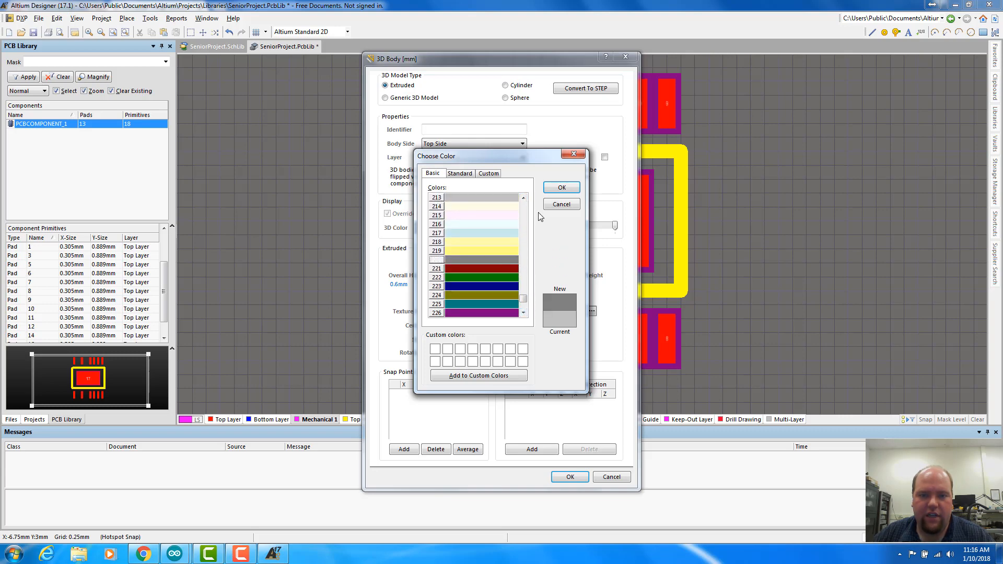
left_click(559, 187)
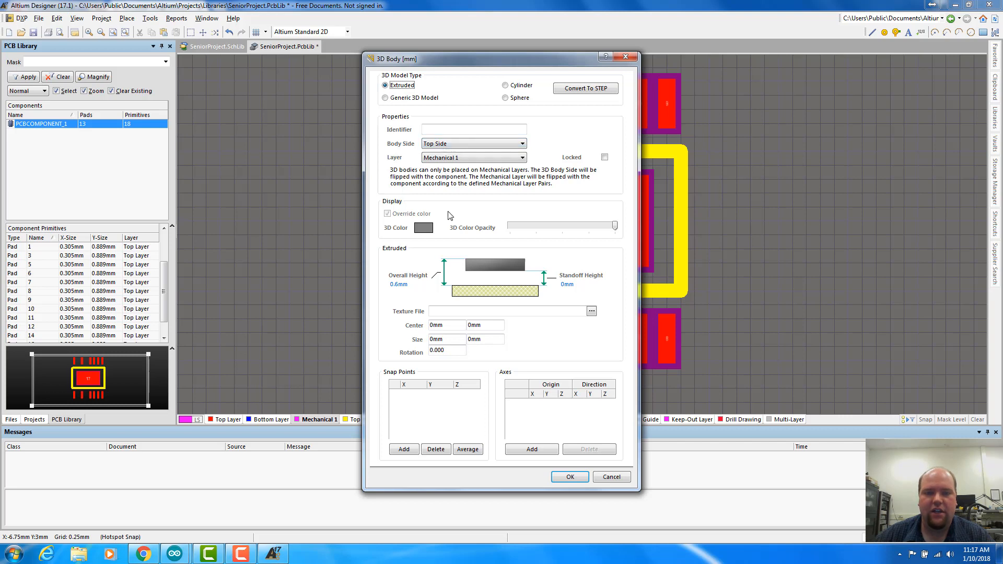
Set the 3D body's standoff height to 0.1 mm and check it against the side view in the Chrome datasheet
left_click(567, 284)
type("1")
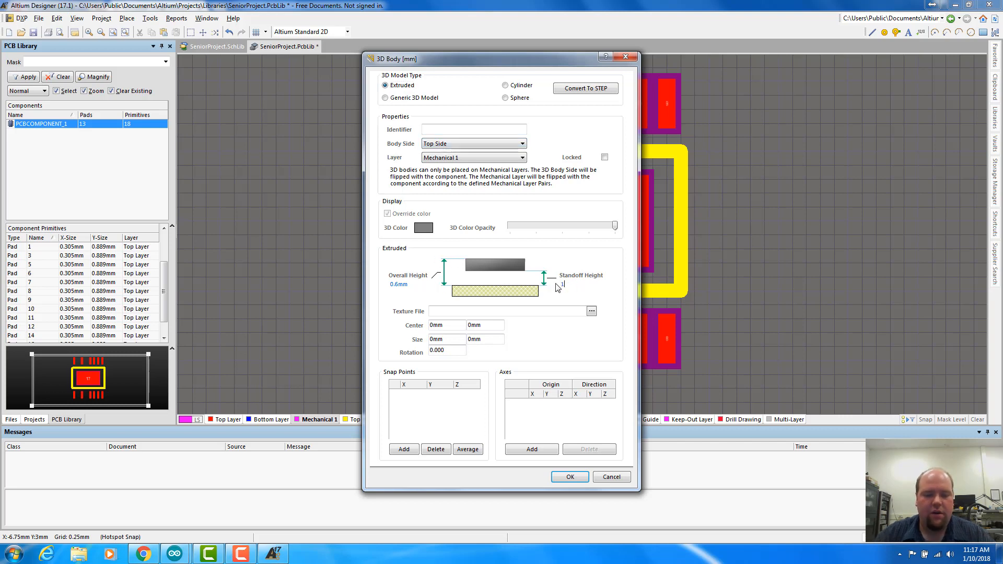
key("BackSpace")
type("0.1")
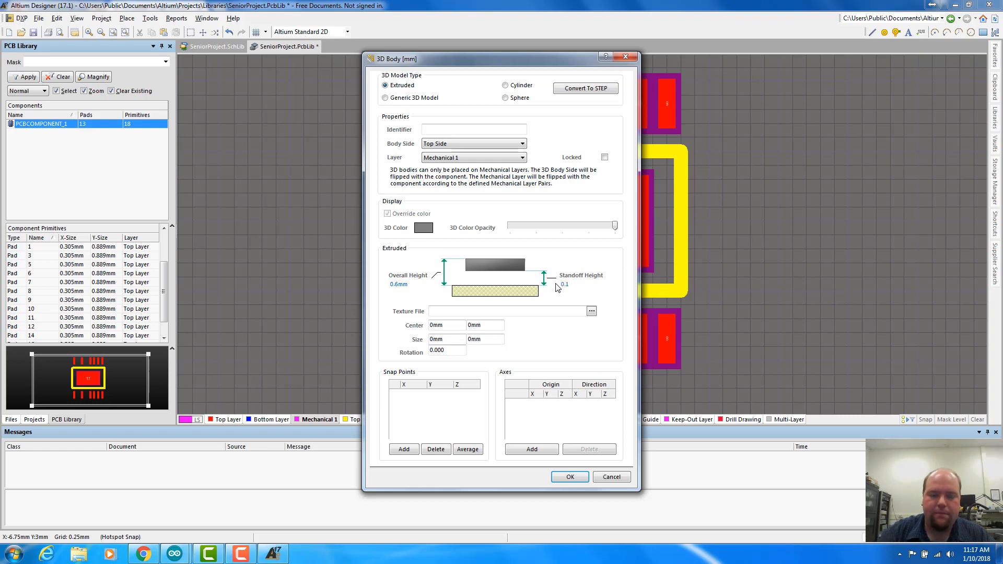
type("mm")
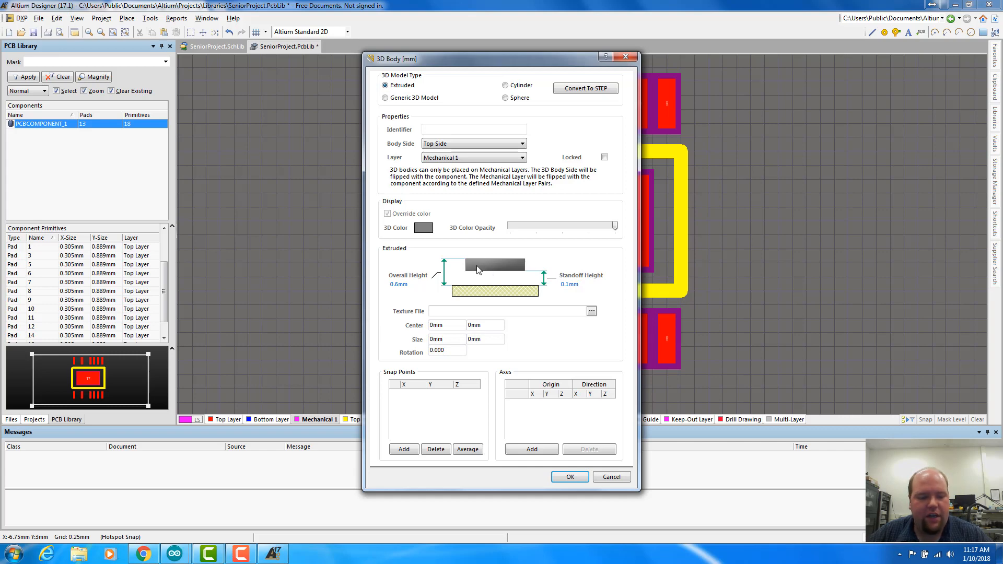
key("alt+Tab")
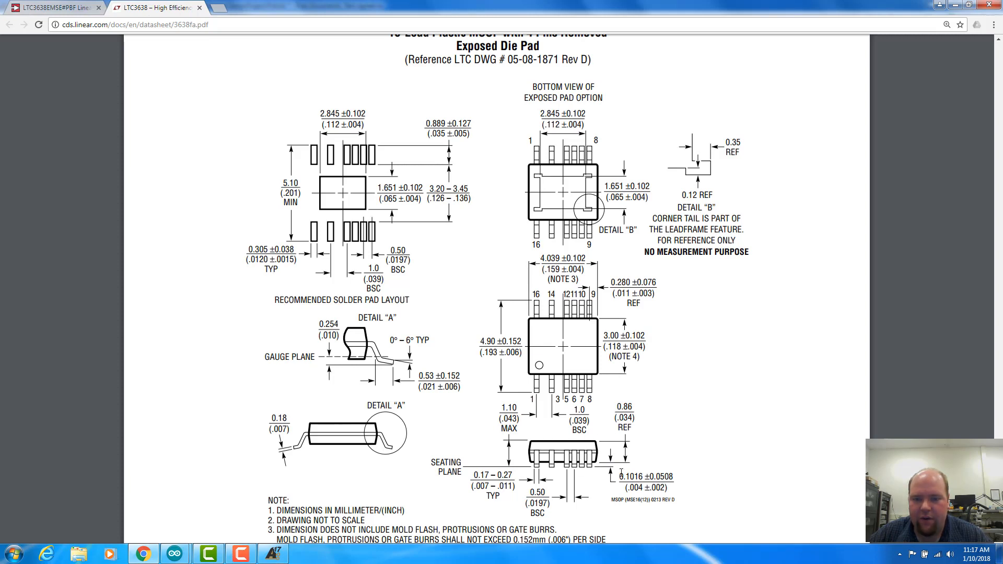
key("alt+Tab")
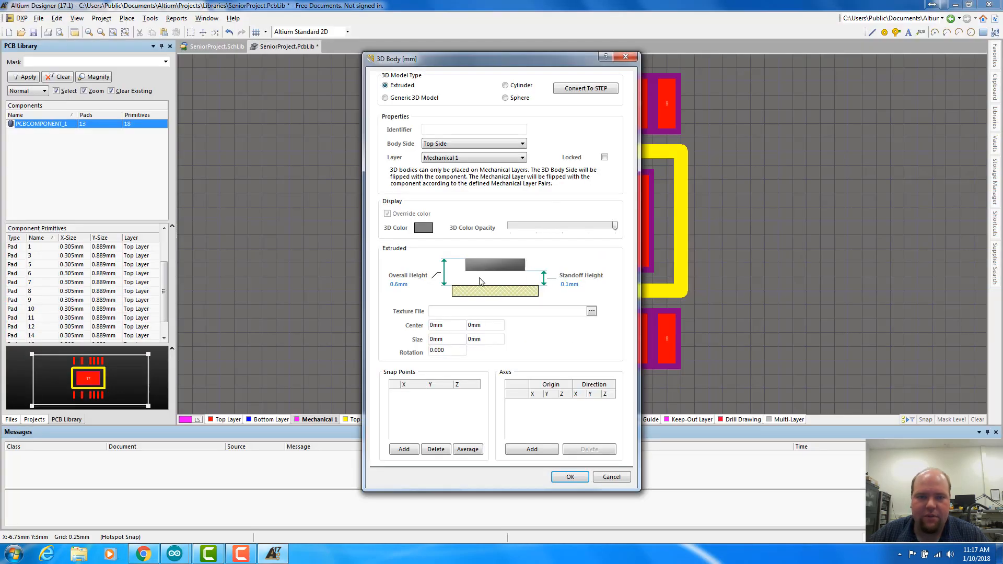
Check the body height in the Chrome datasheet, then set the 3D body's overall height to 1 mm in Altium Designer and accept the settings
key("alt+Tab")
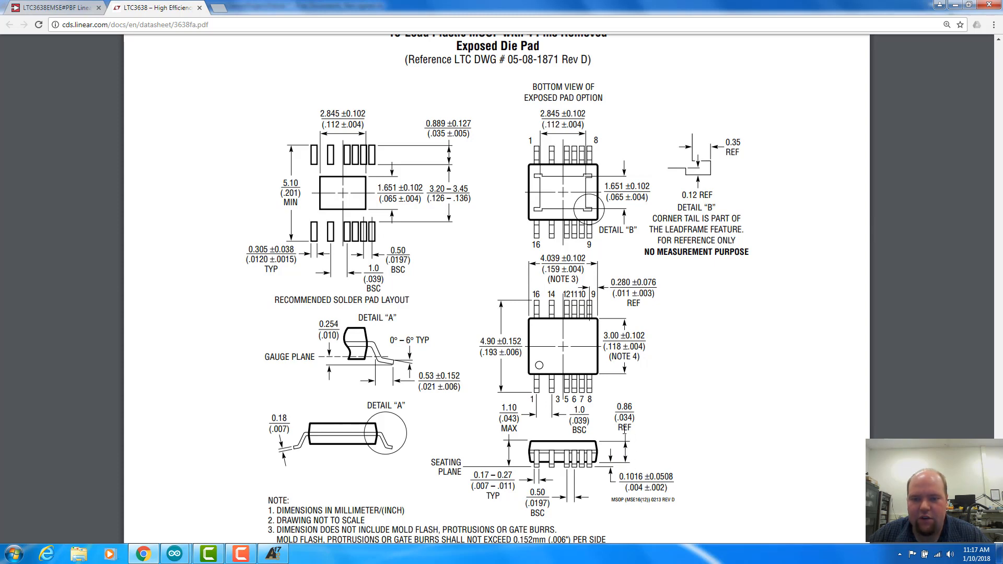
key("alt+Tab")
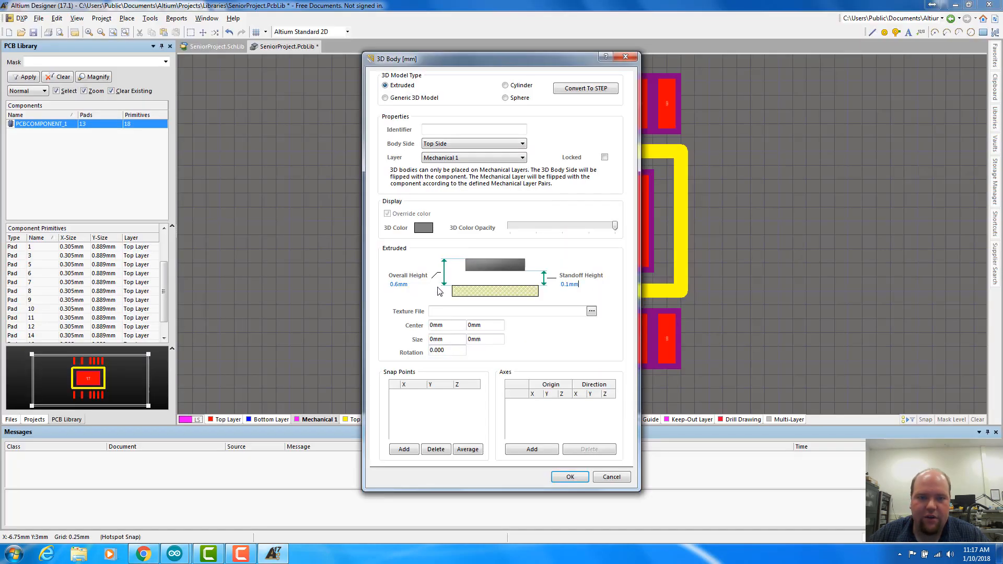
left_click(403, 285)
type("1mm")
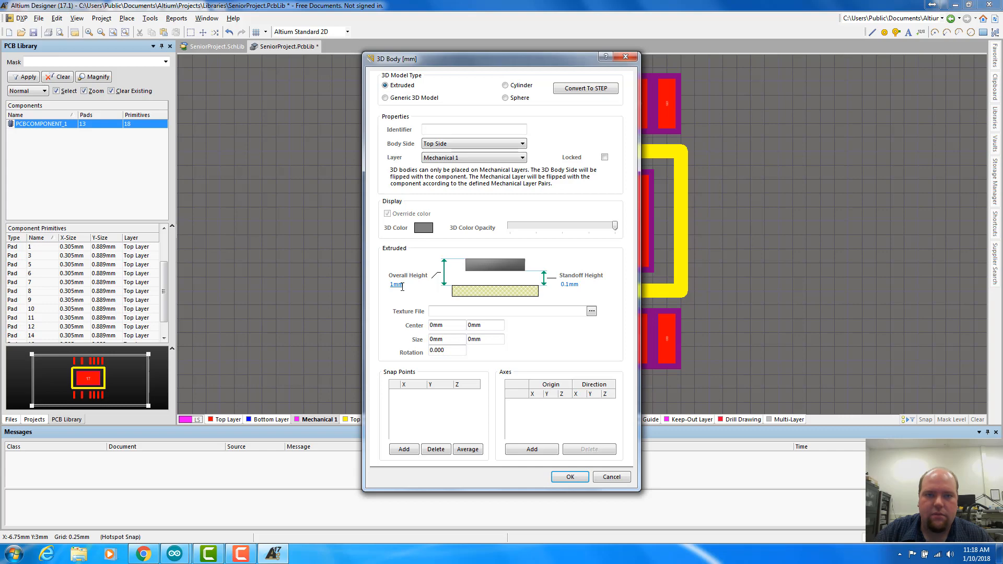
key("Return")
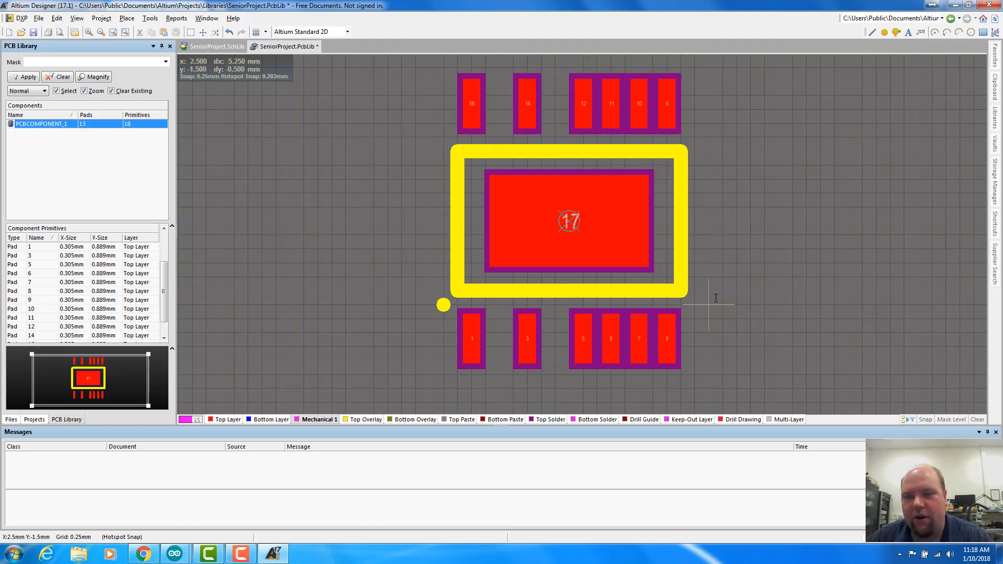
Draw the 3D body's rectangular outline, 4 mm wide and 3 mm high, in the empty area beside the footprint and end placement
scroll(206, 129, "up", 3)
scroll(227, 56, "up", 1)
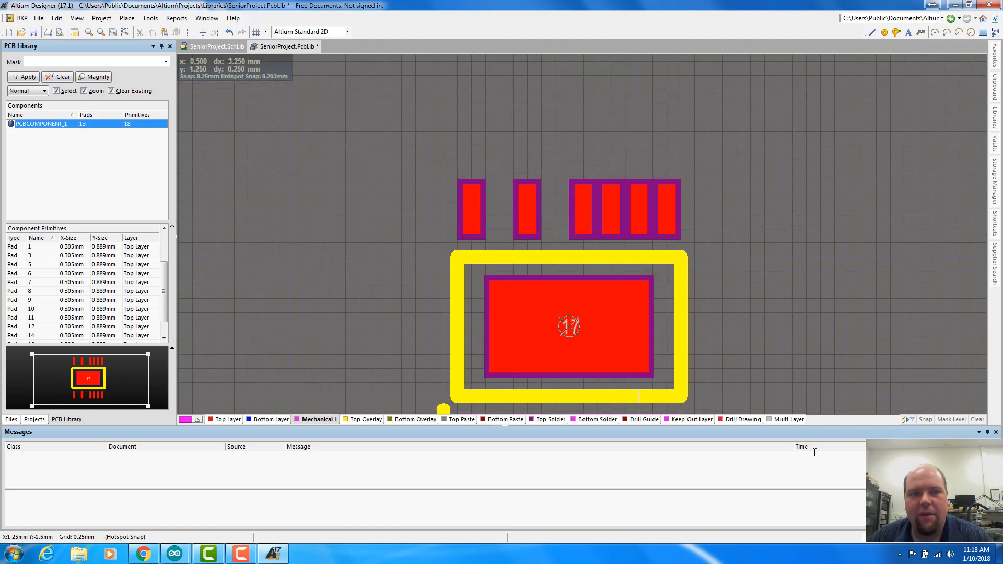
scroll(555, 396, "down", 6)
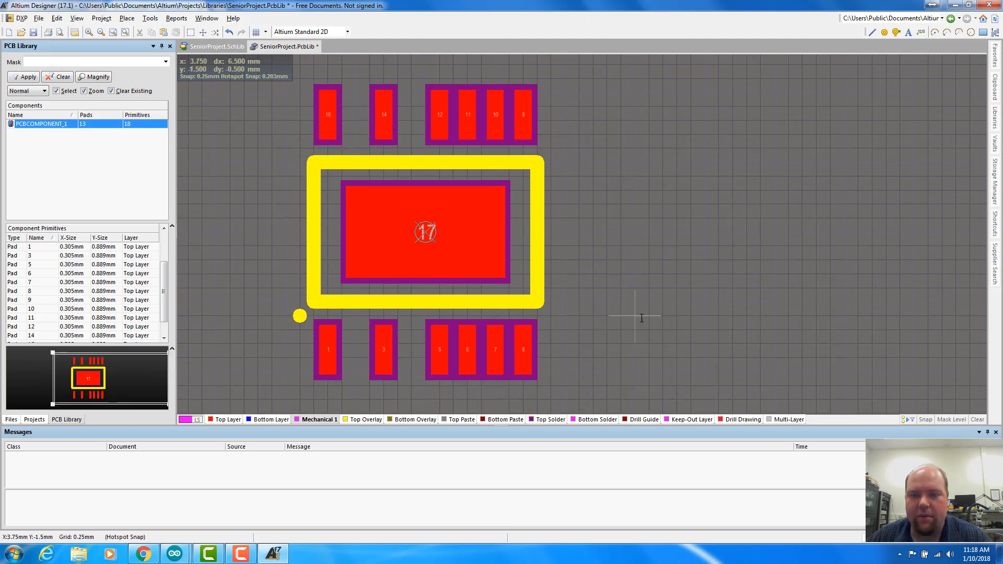
left_click(621, 329)
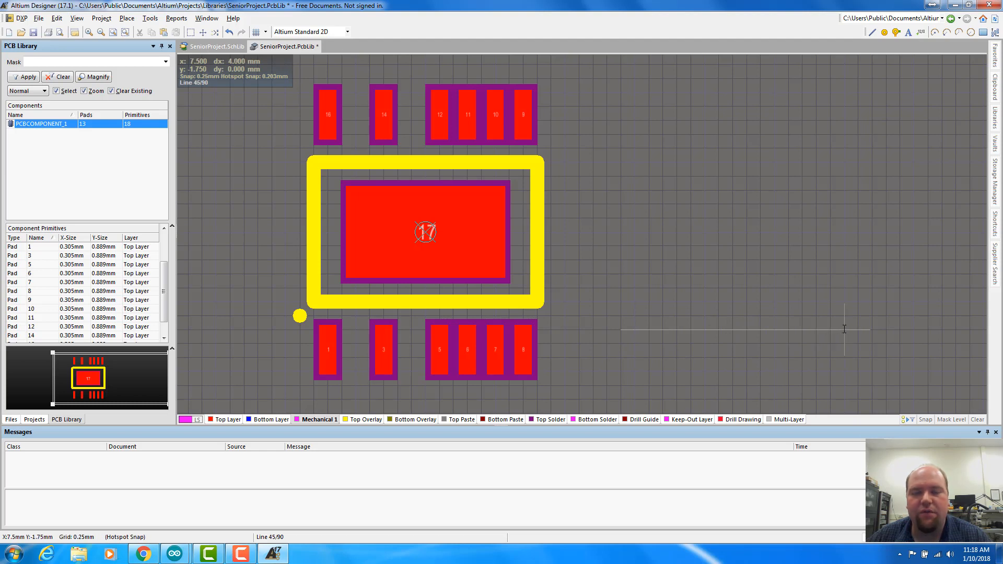
left_click(844, 329)
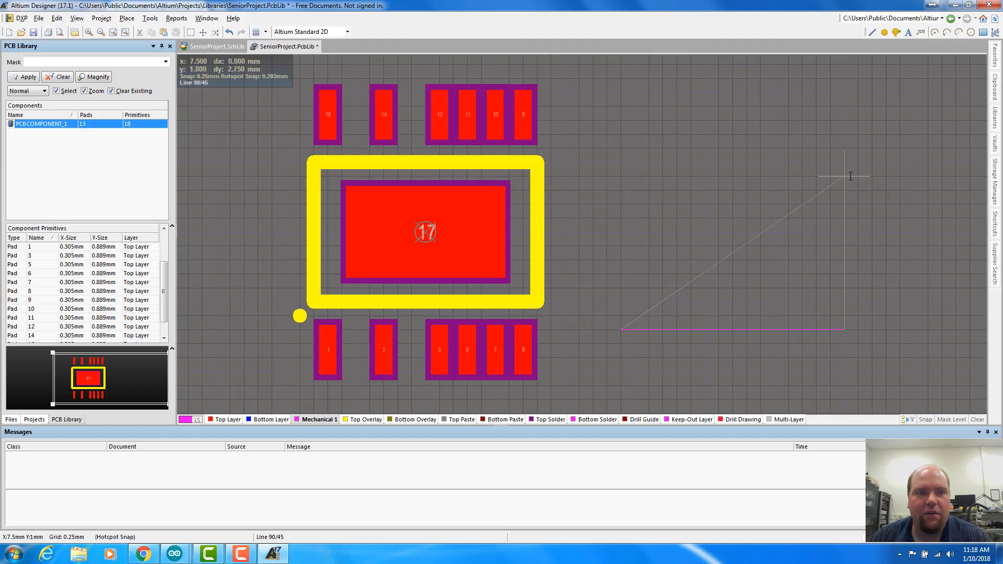
left_click(844, 163)
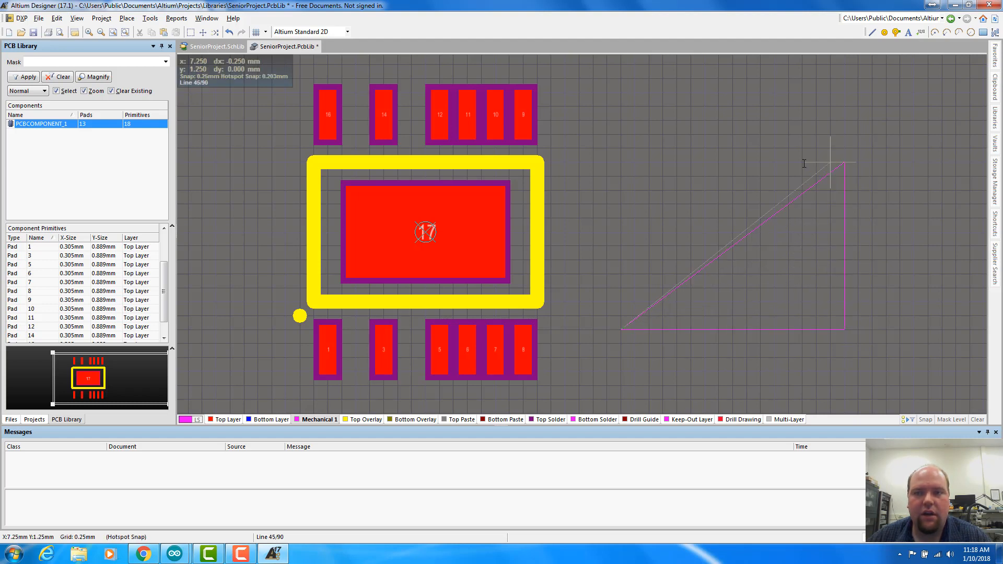
key("shift+space")
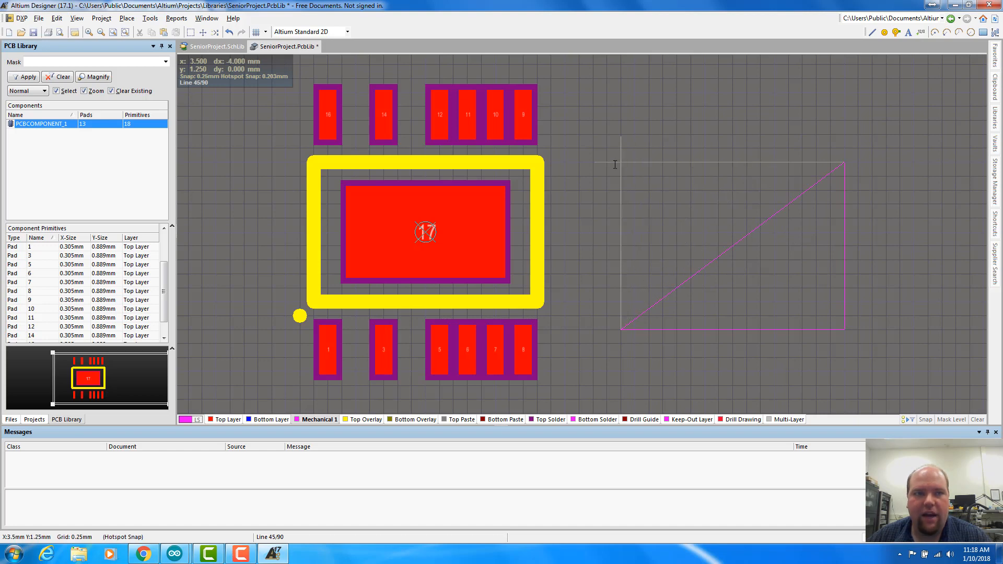
left_click(615, 164)
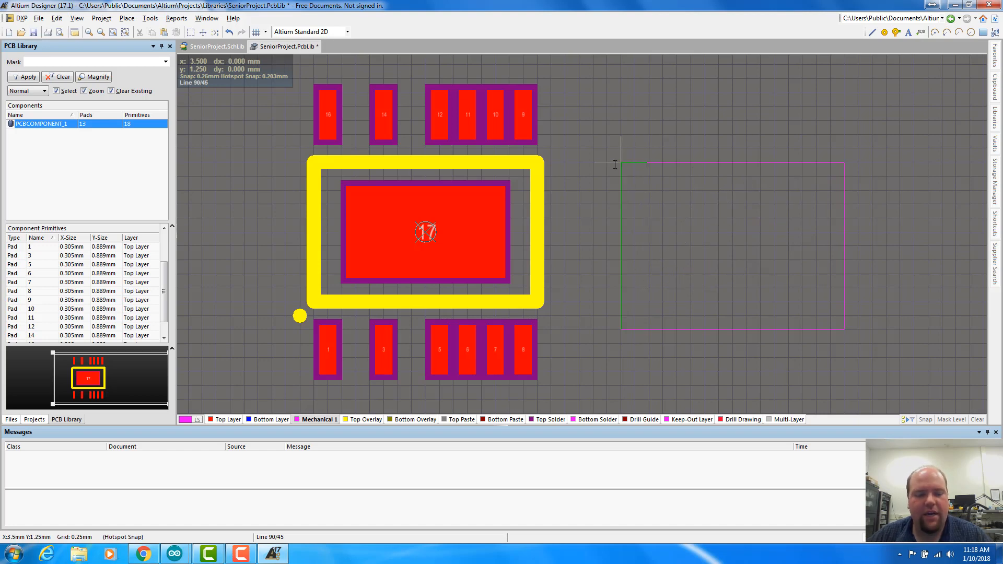
right_click(615, 165)
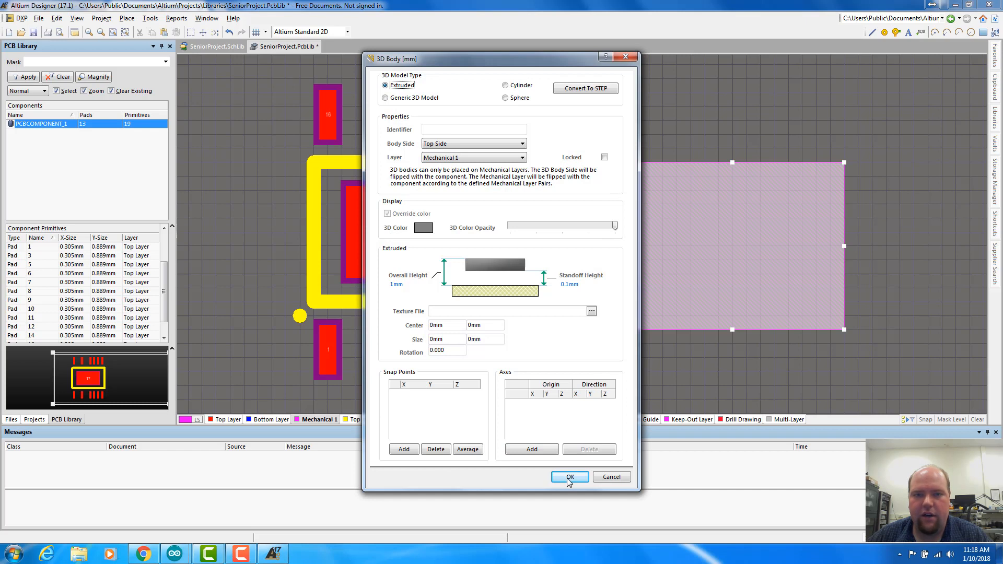
left_click(570, 477)
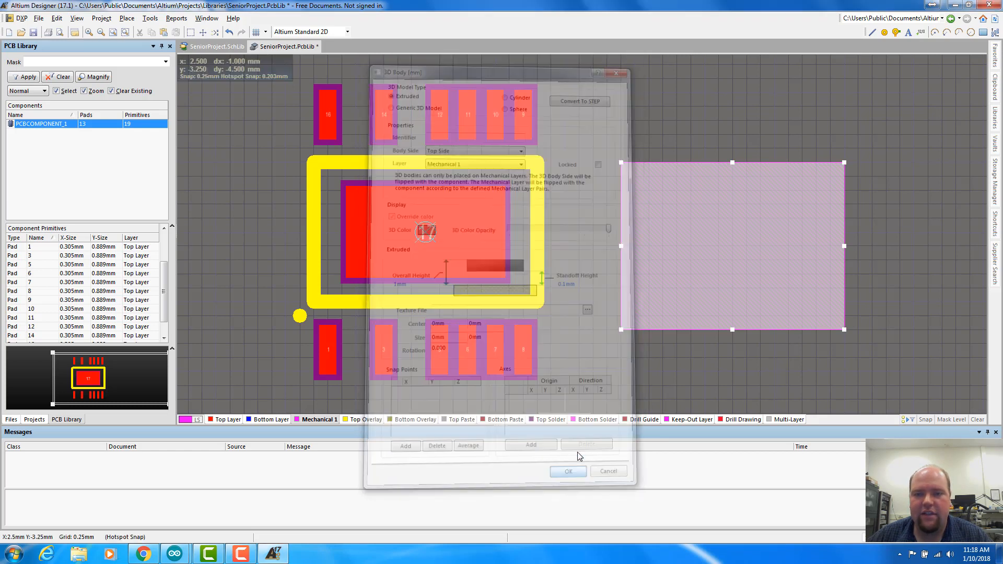
right_click(772, 230)
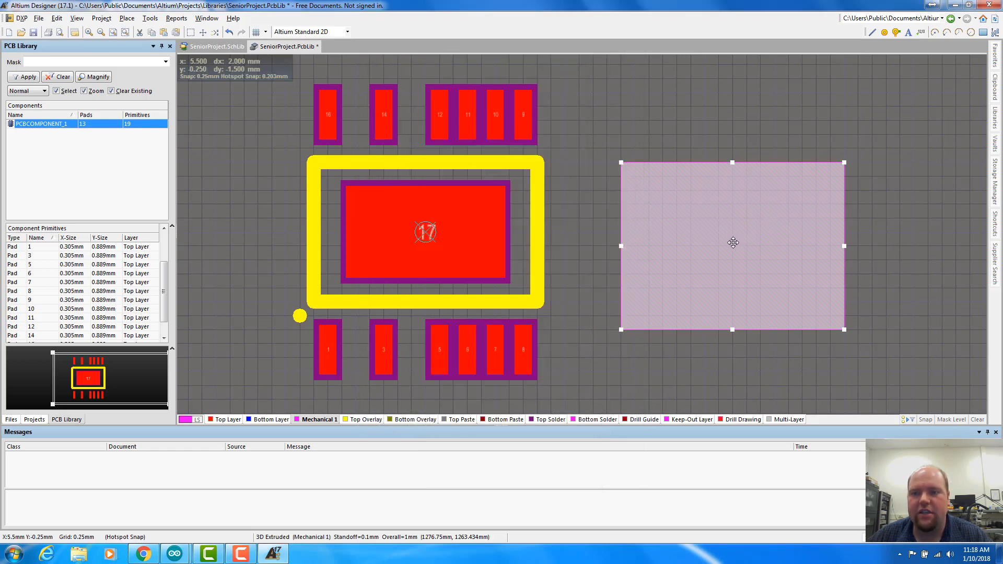
Move the 3D body onto the footprint, centred on the origin at pad 17, and deselect it
left_click_drag(745, 241, 427, 235)
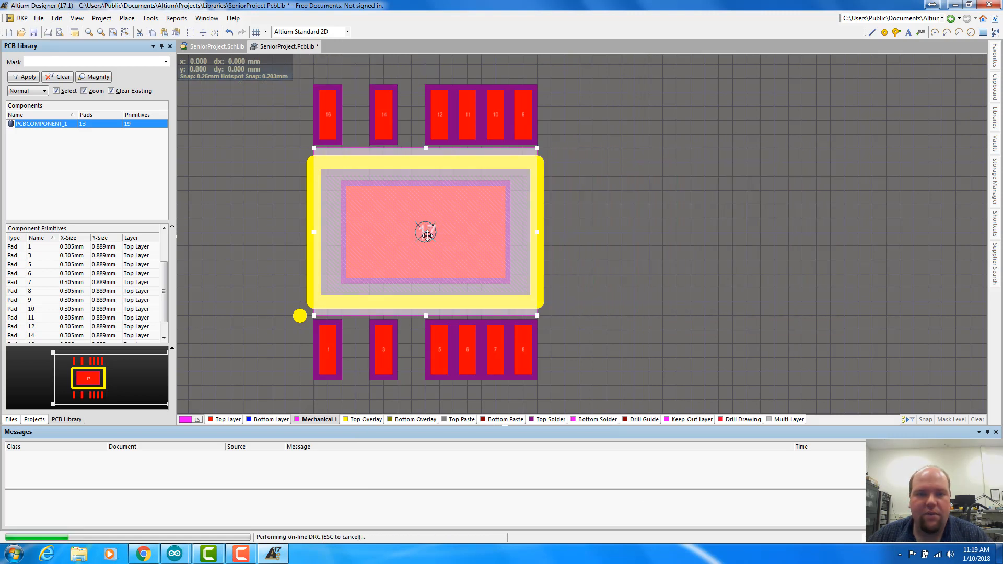
left_click(641, 249)
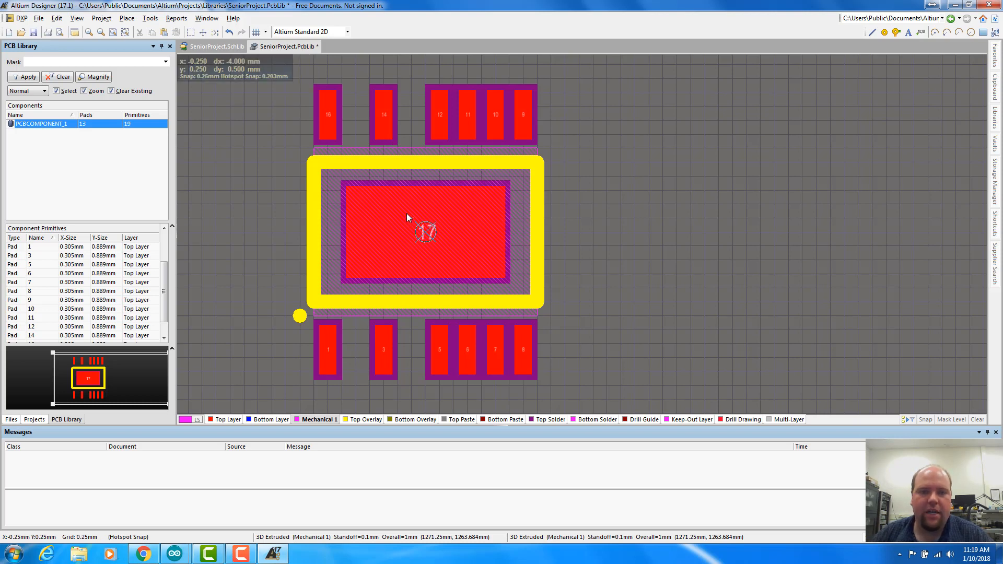
Inspect the 3D body above the pads from a tilted angle in 3D, and return to the 2D view
key("3")
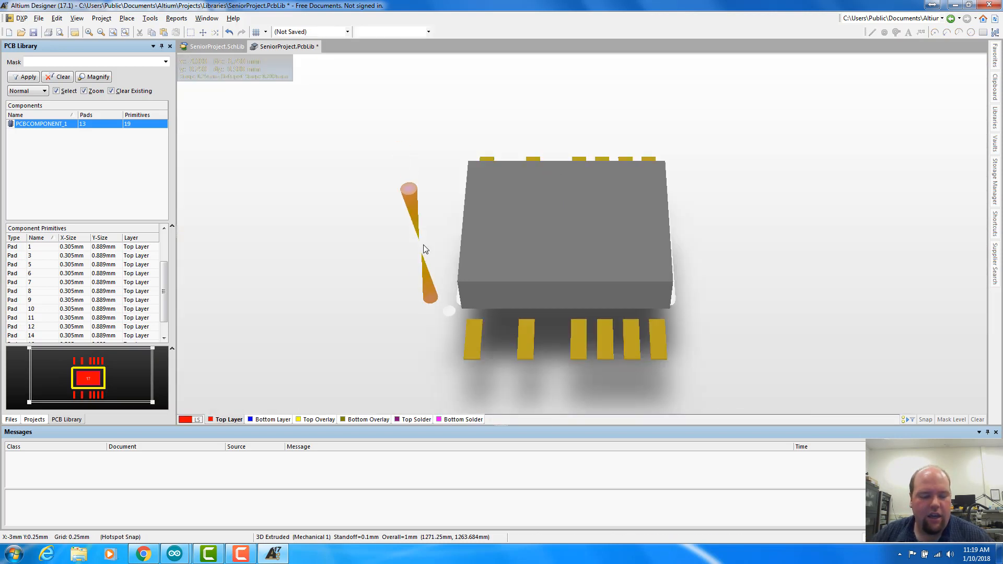
scroll(416, 309, "up", 3, "ctrl")
scroll(416, 309, "down", 3, "ctrl")
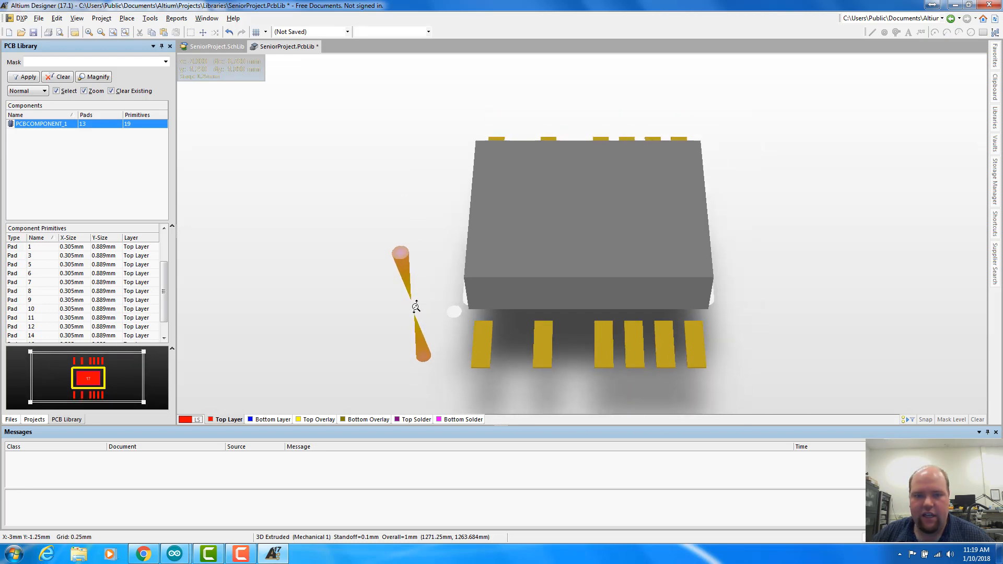
key("shift")
right_click_drag(419, 278, 386, 282, "shift")
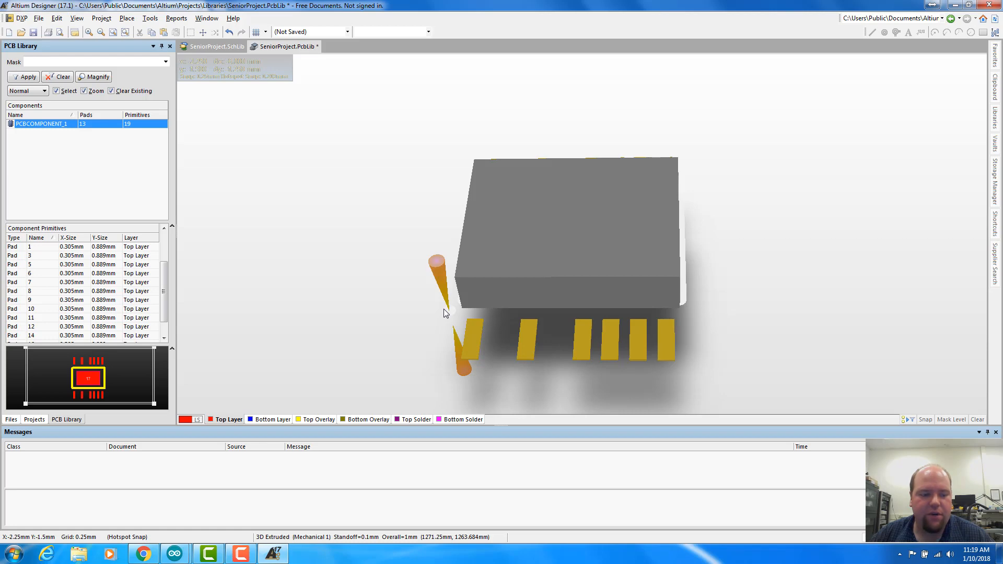
key("2")
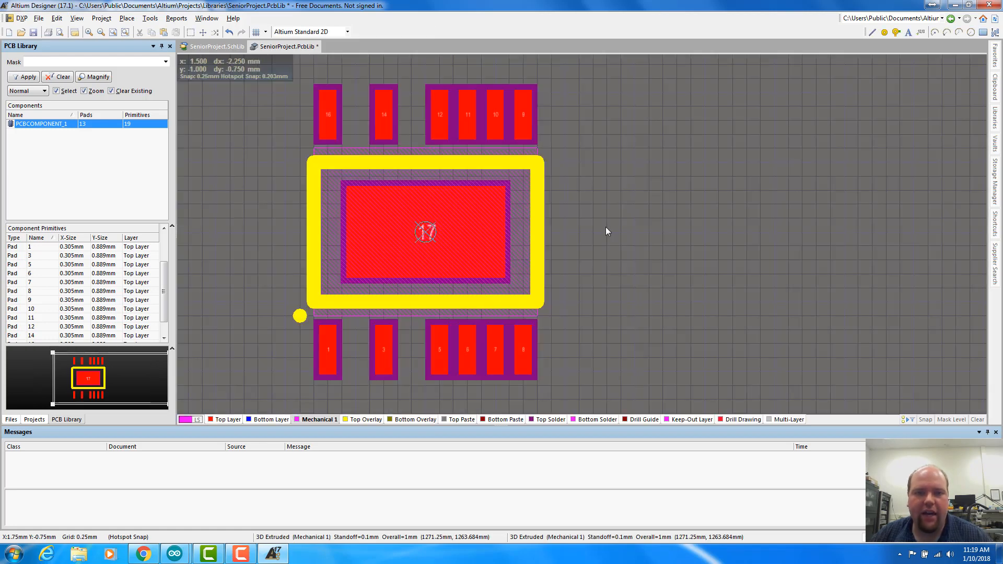
right_click_drag(668, 243, 860, 229)
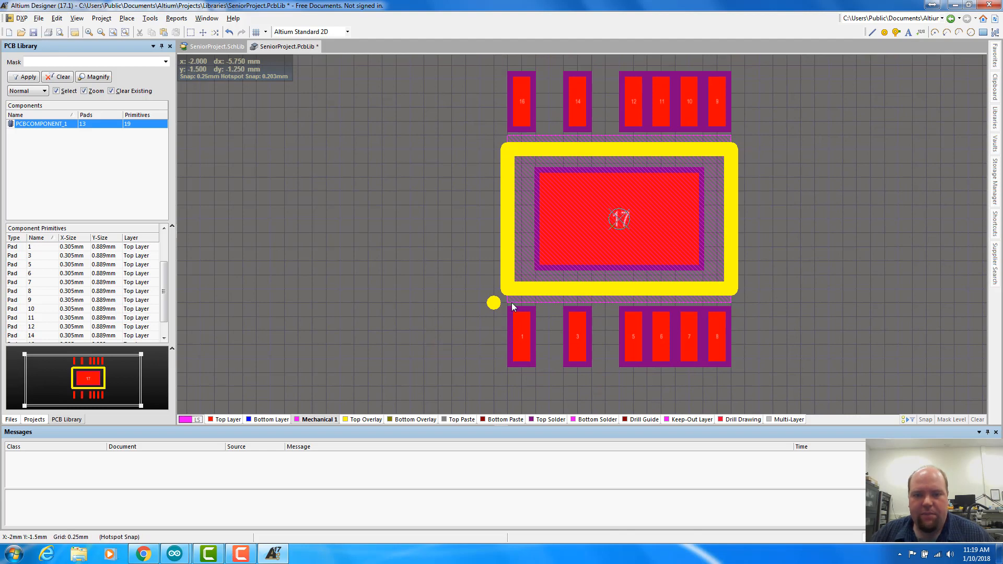
Check the package drawing in the Chrome datasheet, then set a new extruded 3D body's overall height to 0.6 mm in Altium Designer, revise its standoff and accept
mouse_move(149, 555)
left_click(163, 536)
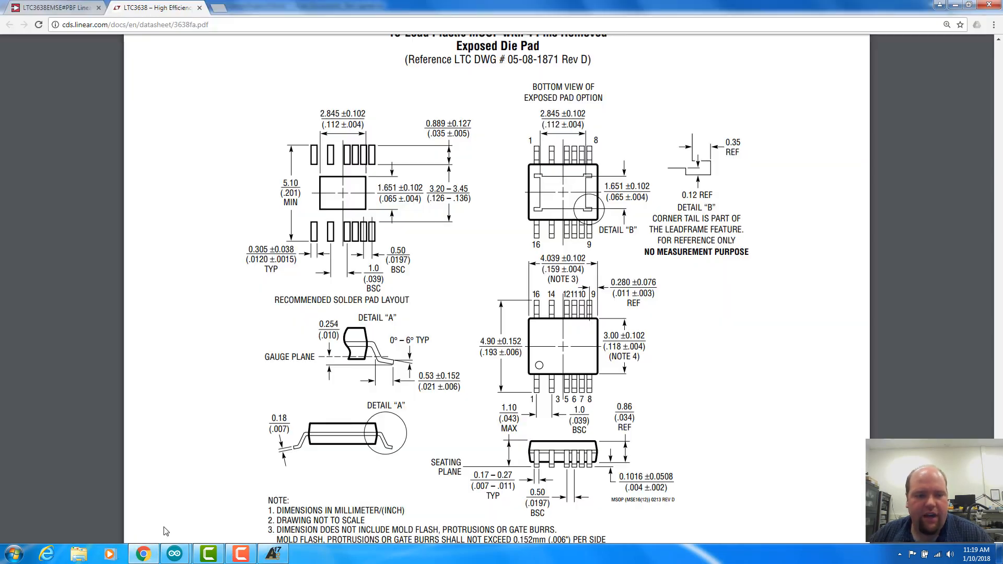
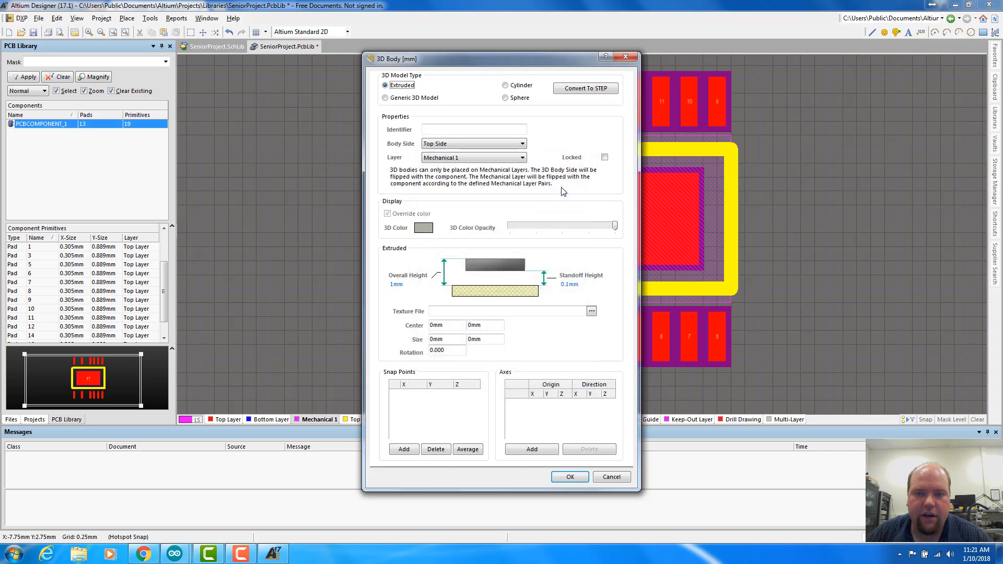
left_click(398, 286)
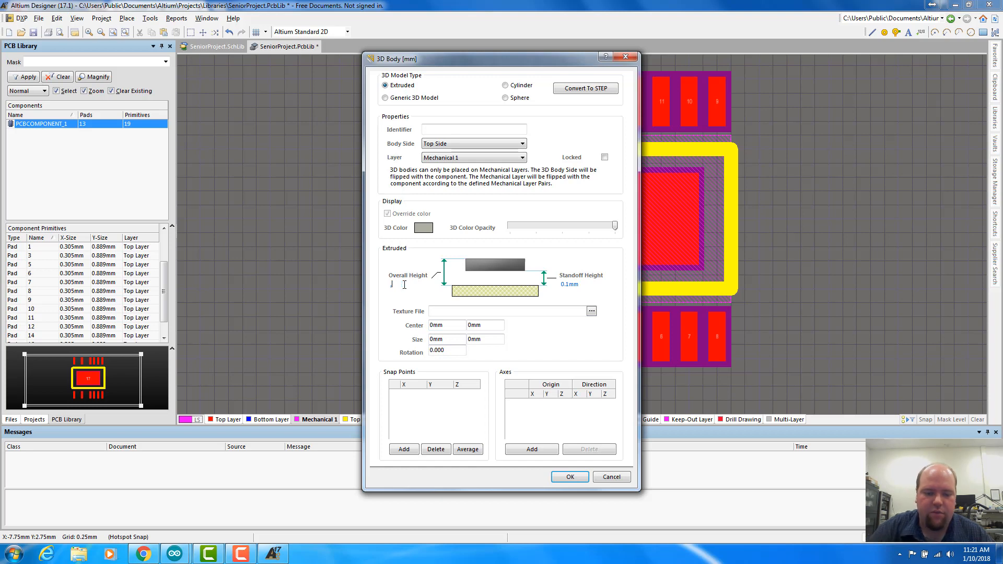
type("6mm")
key("Tab")
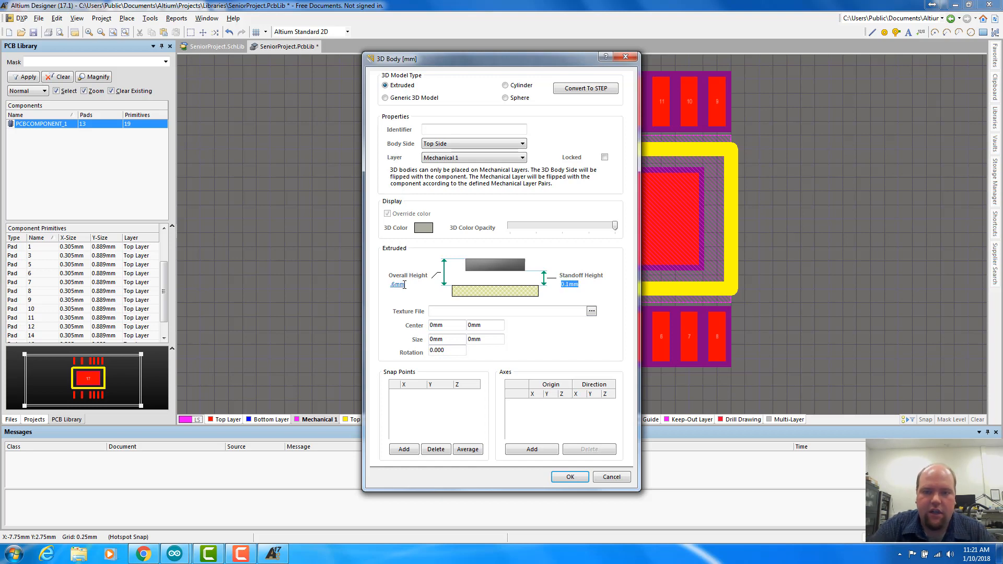
key("BackSpace")
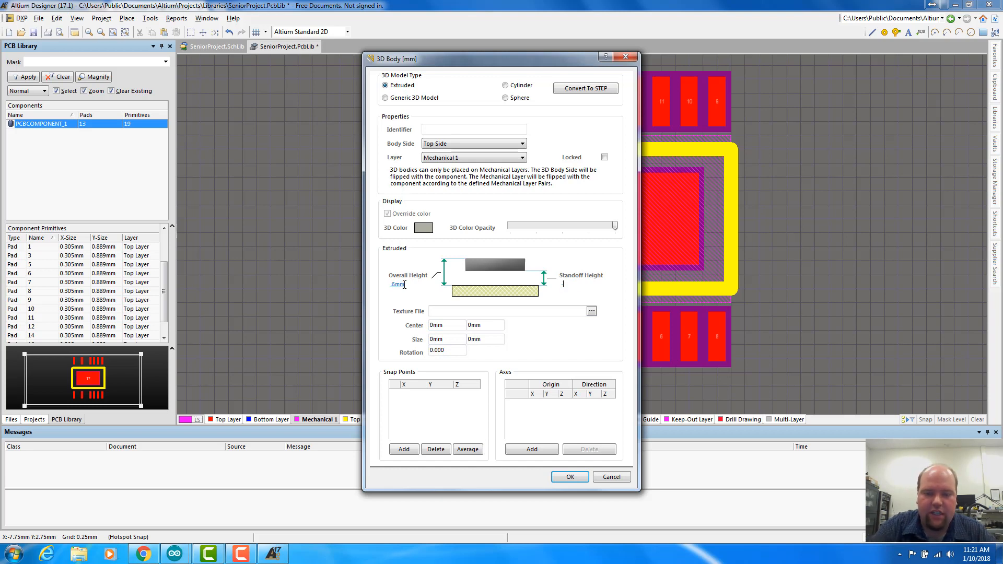
key("Tab")
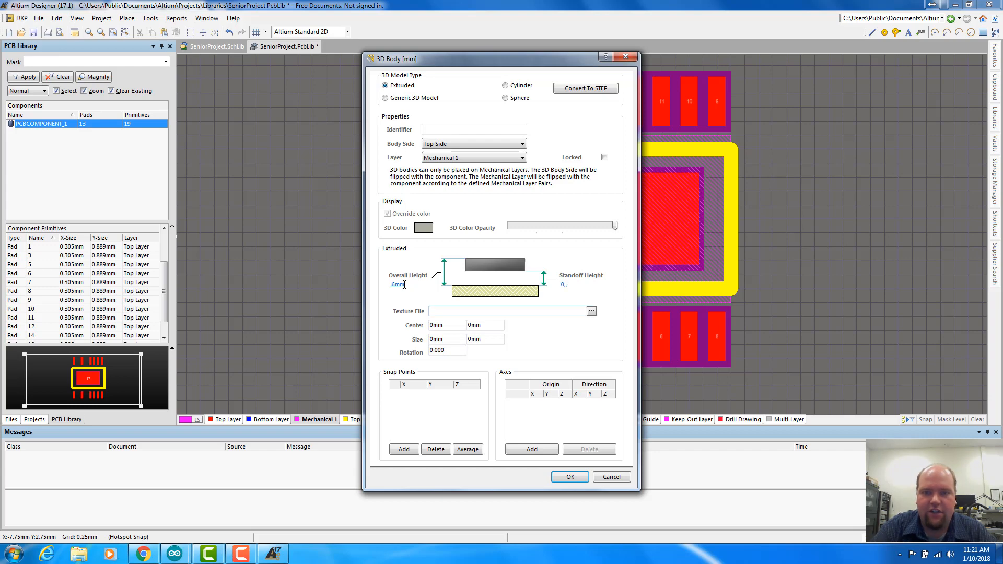
left_click(565, 283)
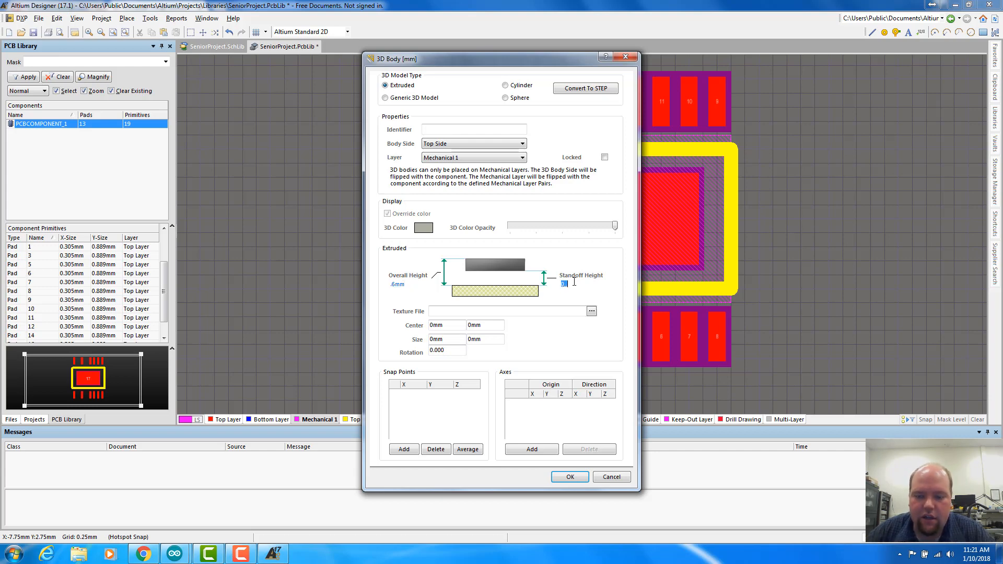
key("Return")
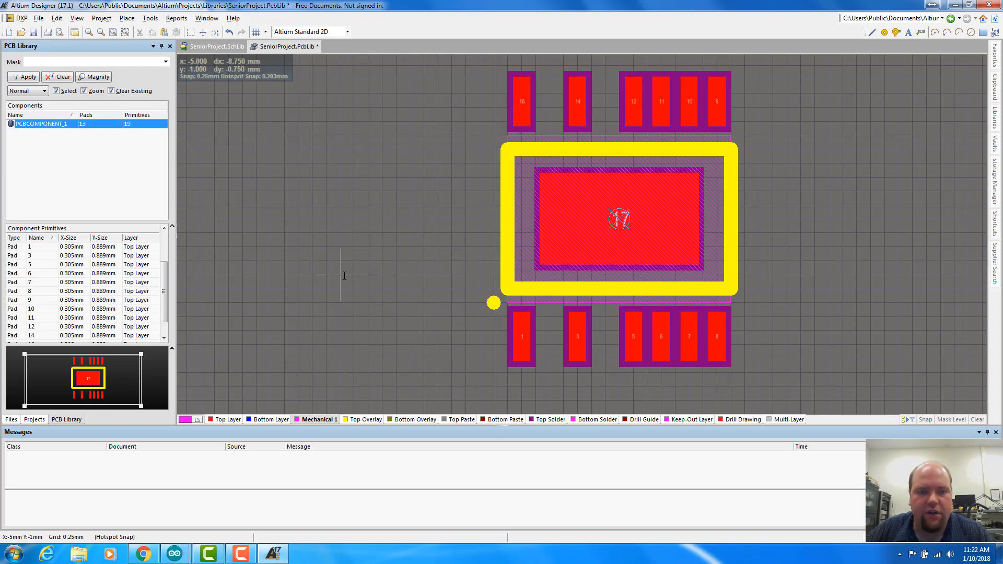
Set the snap grid to 0.025 mm for outlining the new 3D body in the empty area beside the footprint
key("g")
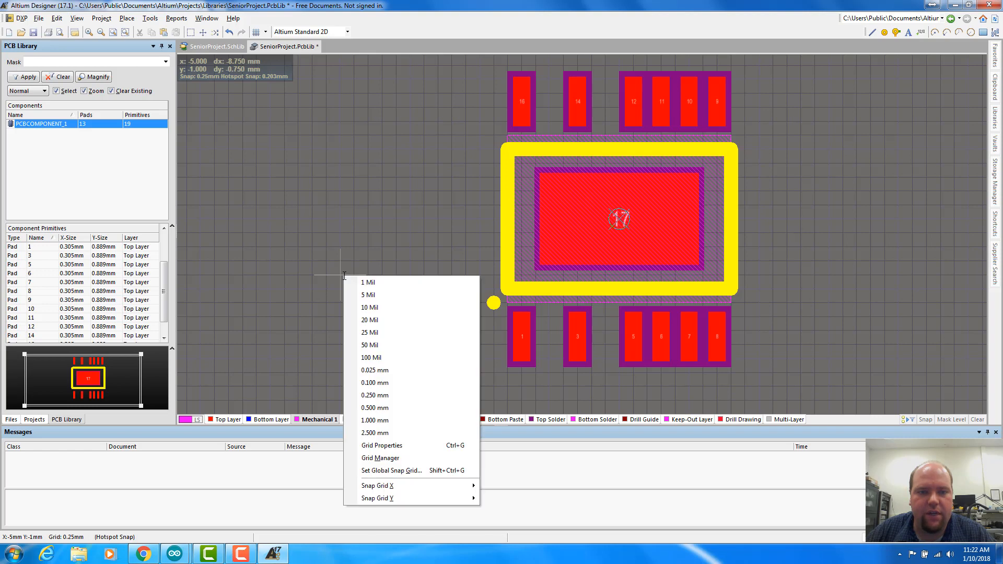
left_click(377, 371)
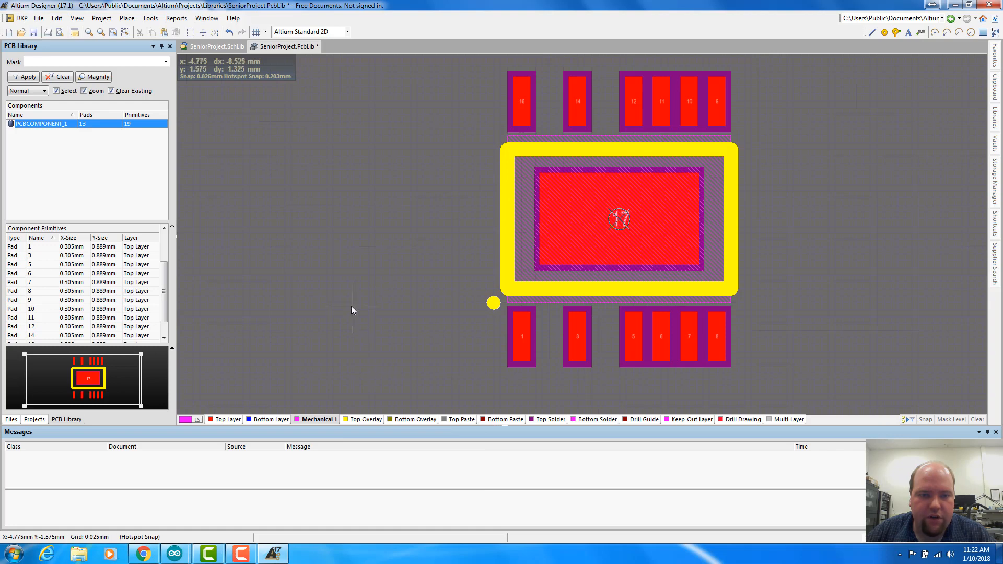
scroll(354, 290, "up", 4, "ctrl")
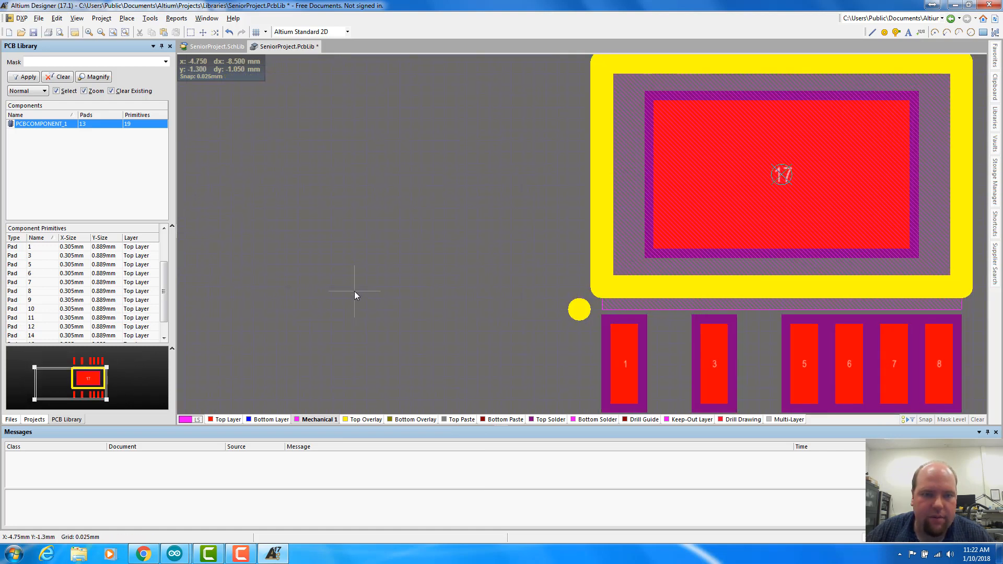
Check the lead dimensions in the datasheet, and draw a rectangular extruded 3D body about 0.25 by 1 mm on Mechanical 1, away from the footprint
key("alt+Tab")
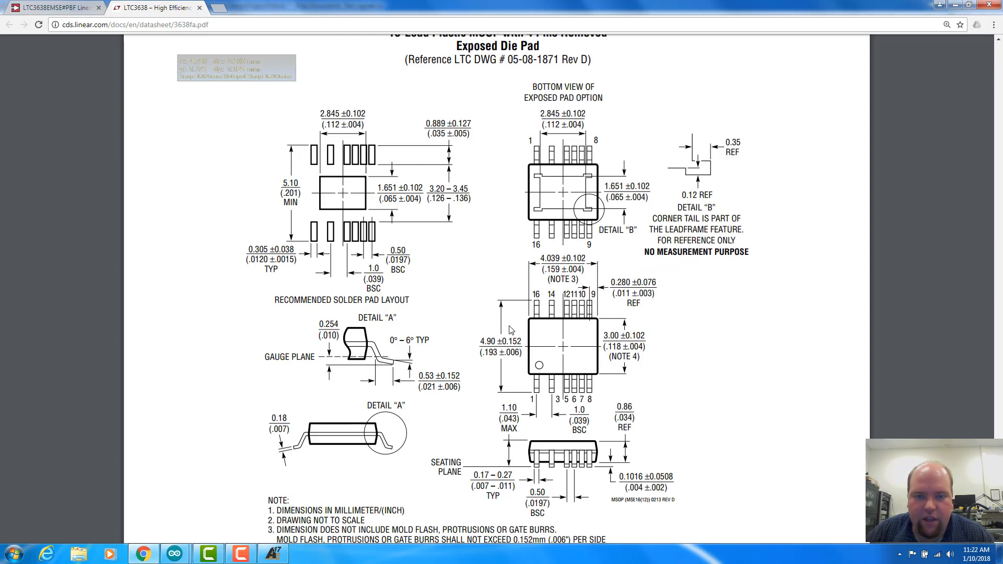
key("alt+Tab")
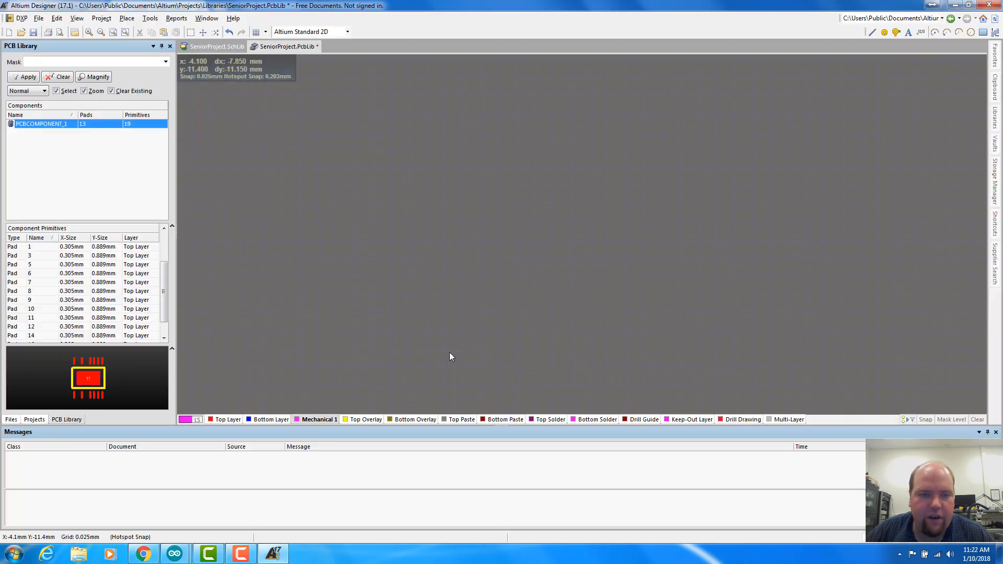
left_click(430, 331)
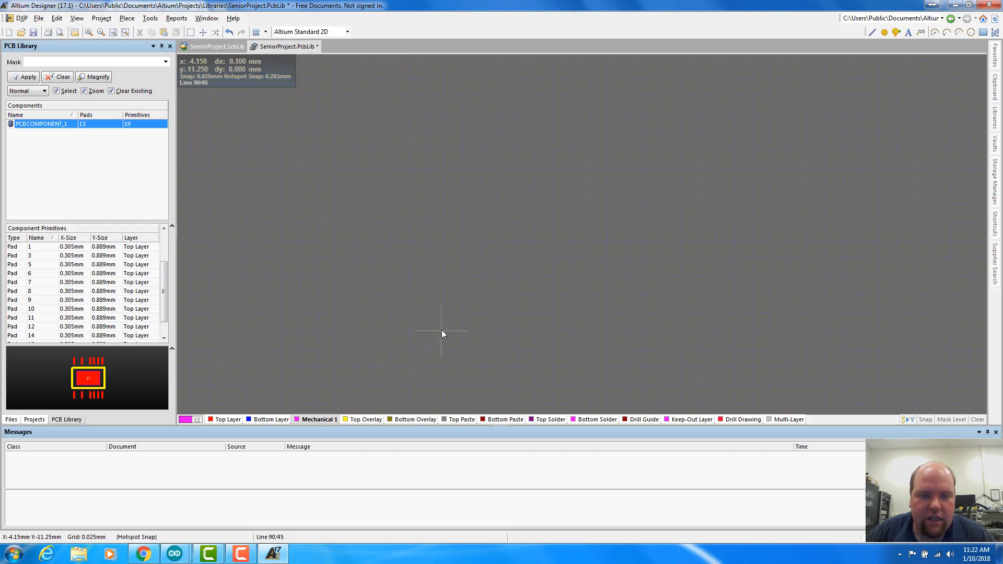
left_click(468, 329)
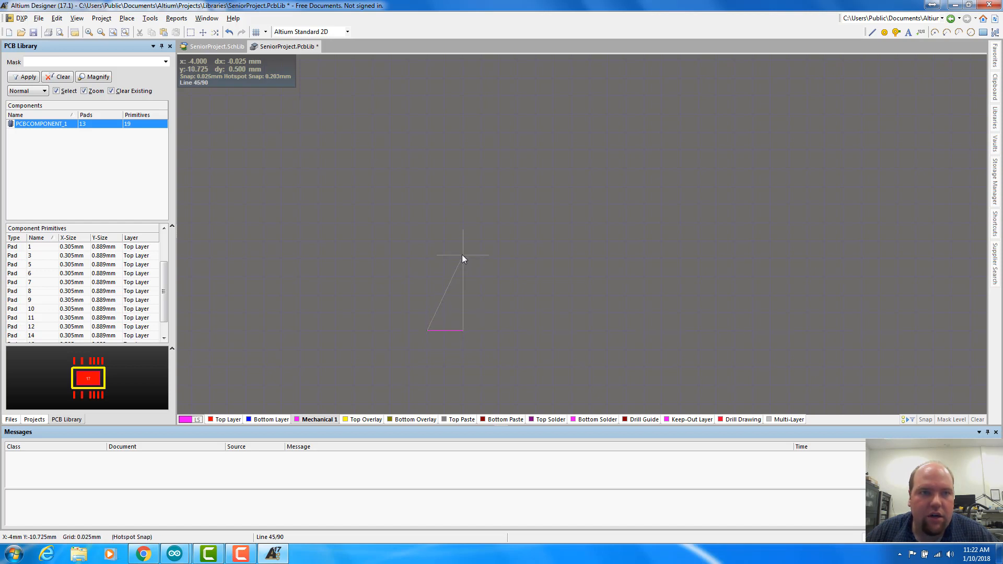
left_click(465, 190)
key("space")
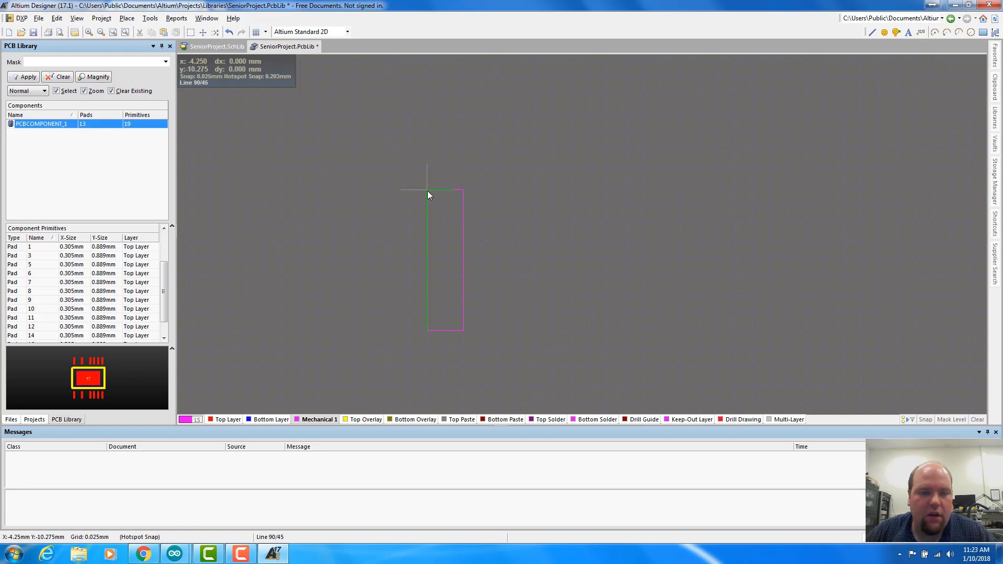
left_click(428, 191)
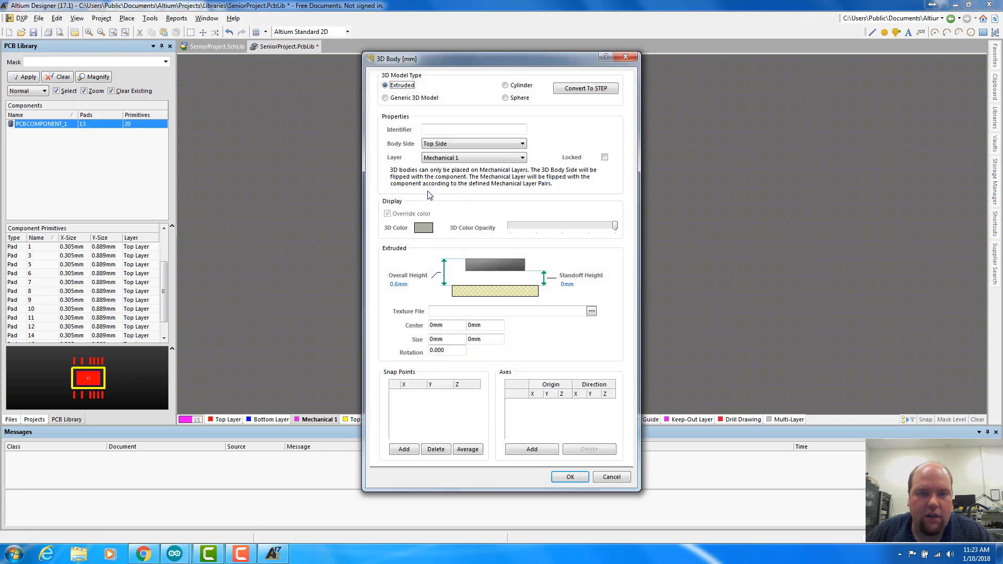
left_click(609, 476)
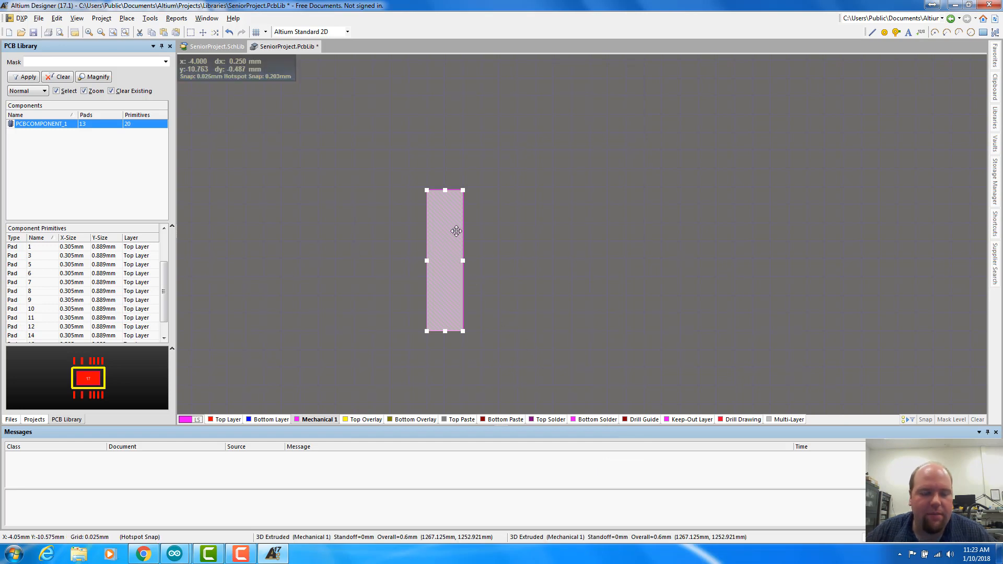
Widen the extruded lead body to 0.275 mm by moving its long edge outward one grid step
scroll(454, 262, "up", 3, "ctrl")
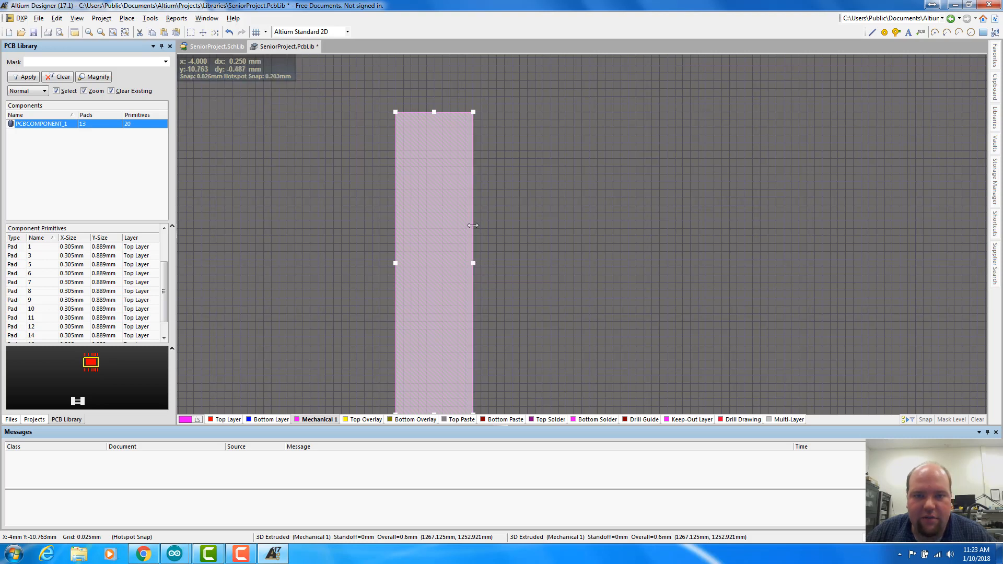
left_click_drag(473, 225, 482, 227)
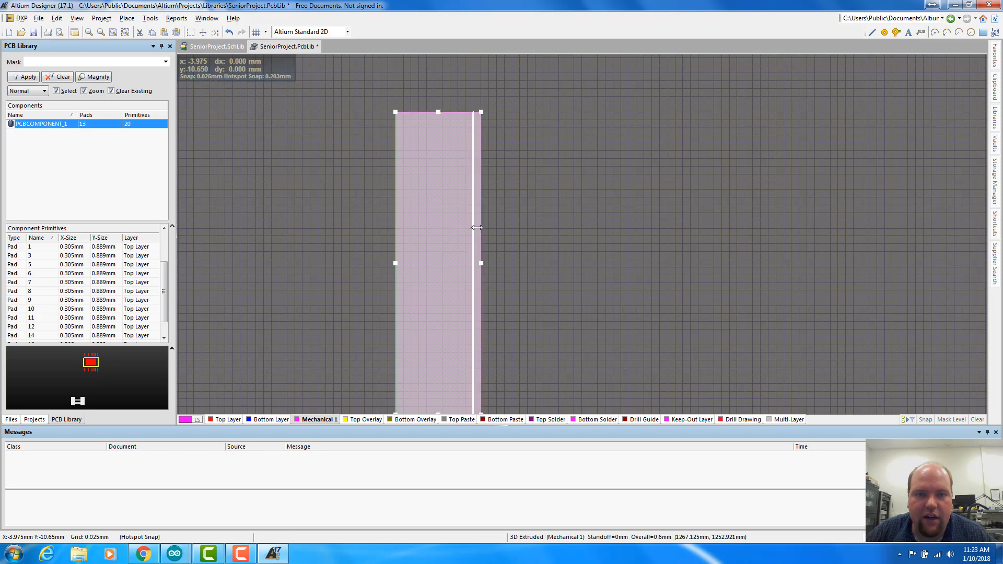
left_click(537, 200)
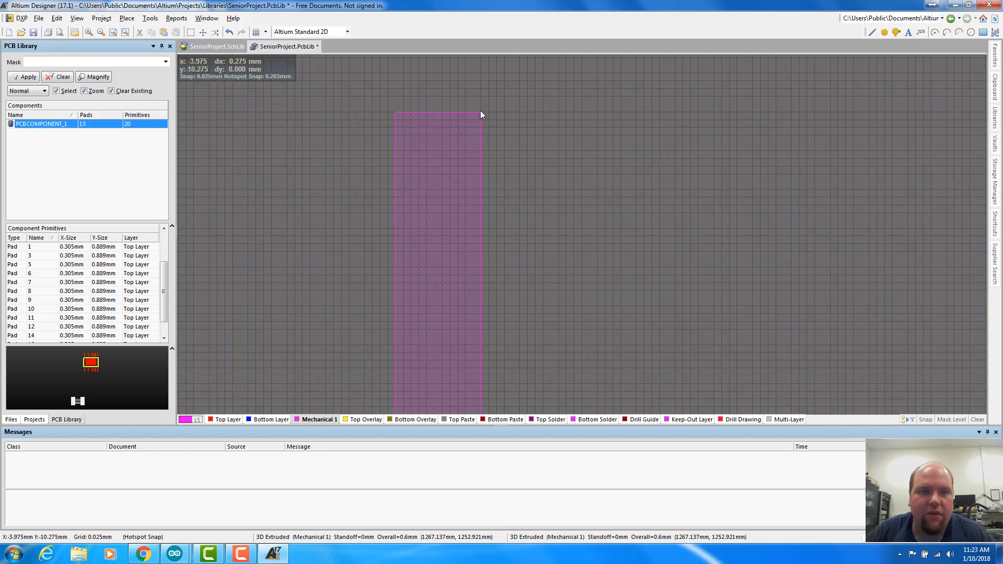
scroll(446, 265, "down", 2, "ctrl")
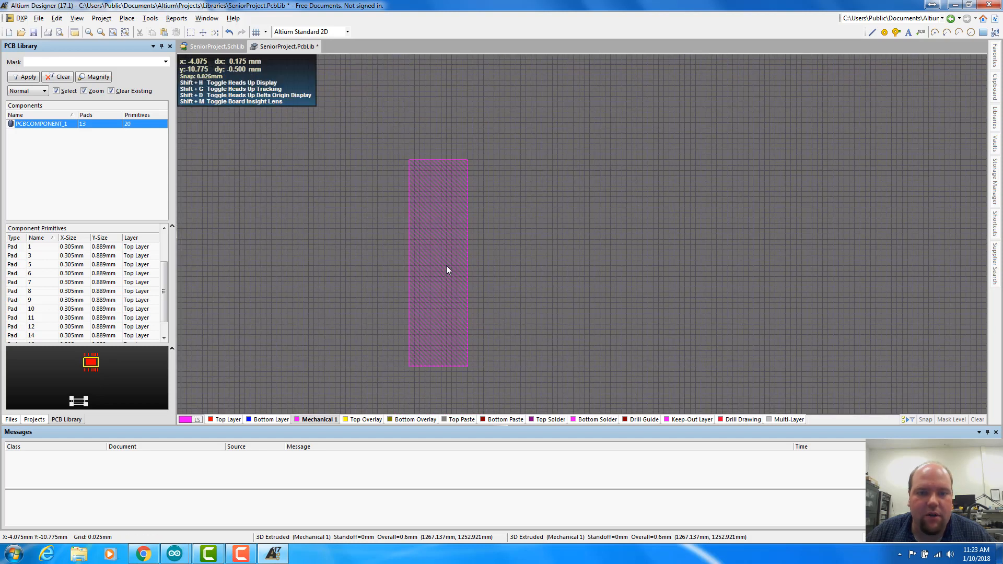
Move the extruded lead body up beside the footprint, near the pin 1 marker dot
left_click_drag(454, 259, 851, 376)
left_click_drag(773, 472, 612, 219)
scroll(613, 219, "down", 6, "ctrl")
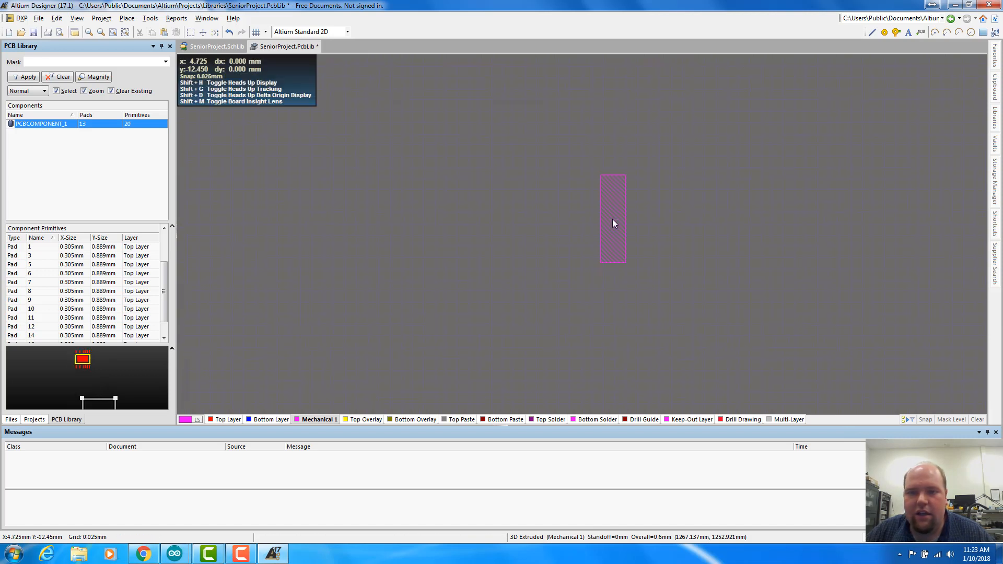
scroll(612, 219, "down", 2, "ctrl")
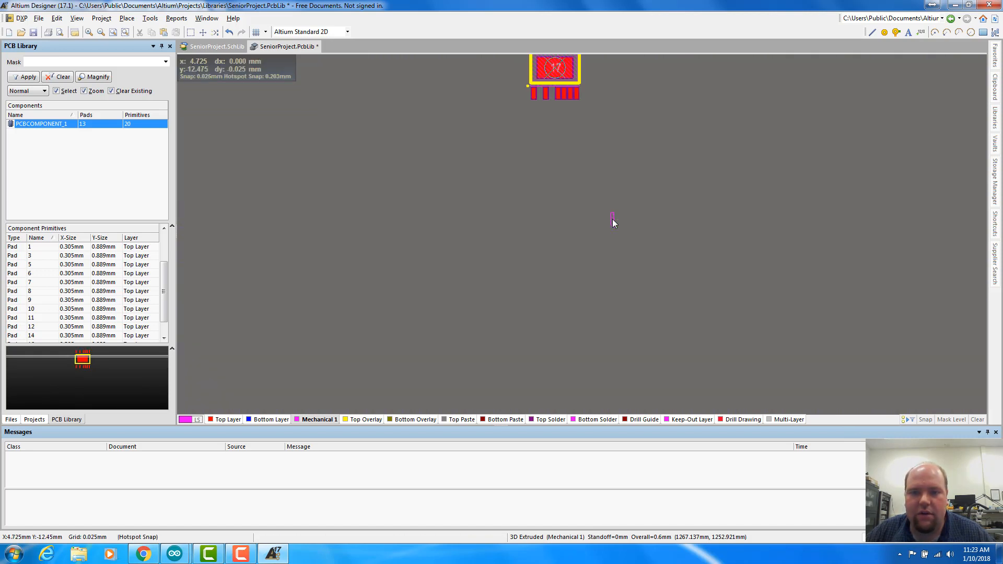
left_click_drag(613, 218, 517, 231)
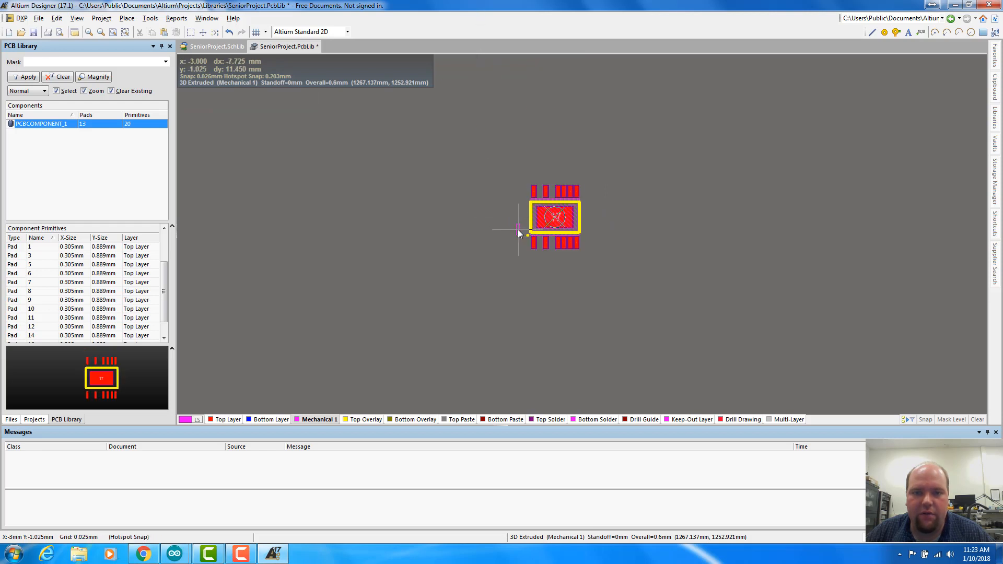
scroll(522, 254, "up", 4, "ctrl")
scroll(534, 221, "up", 2, "ctrl")
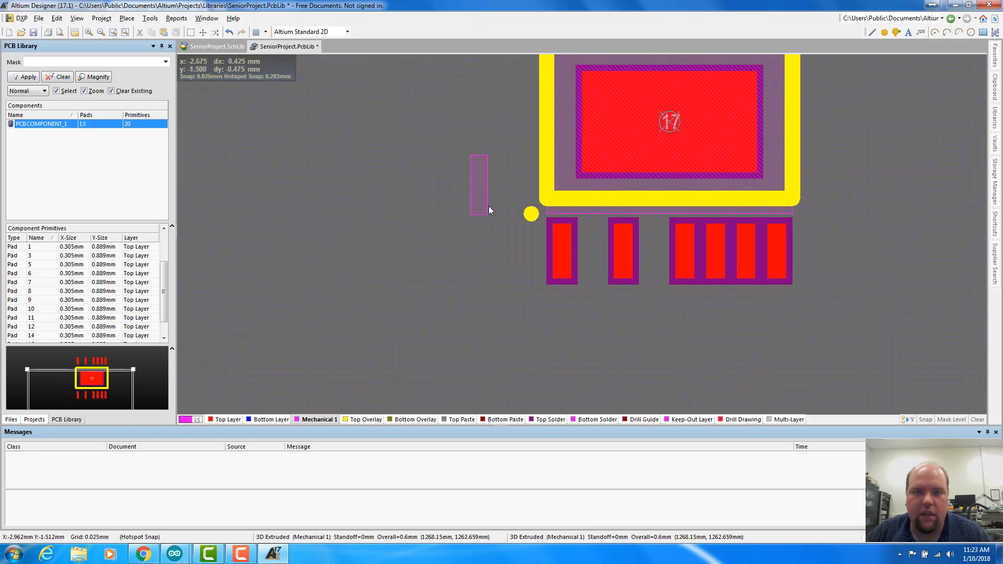
Copy the lead body with its centre as reference point, and move the original by its centre onto pad 1
left_click(475, 180)
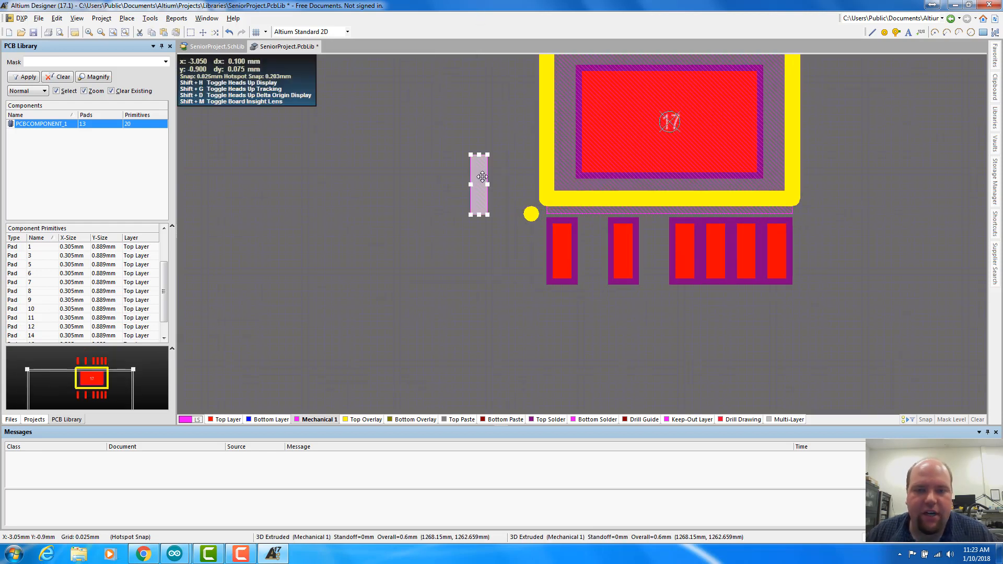
key("ctrl+c")
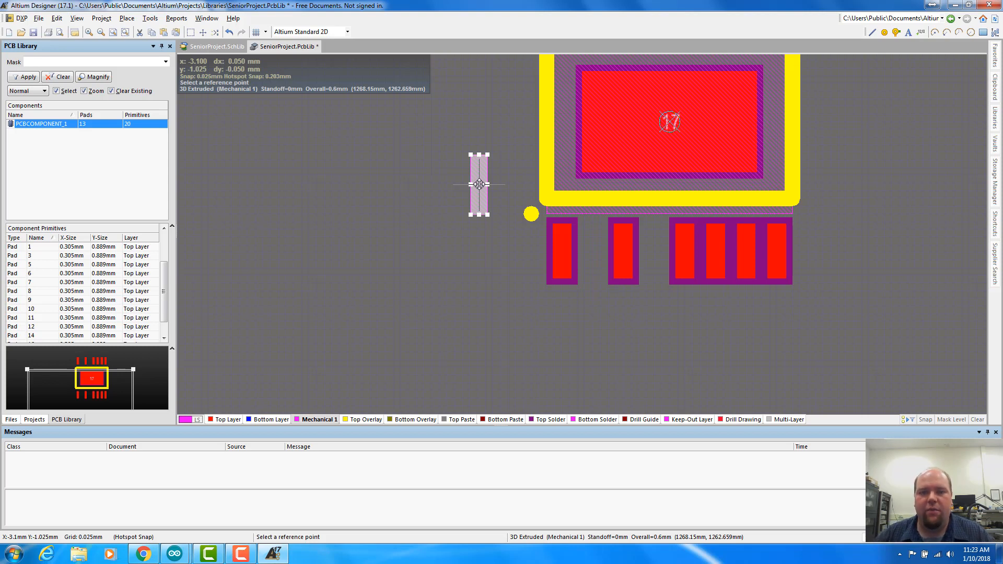
left_click(479, 183)
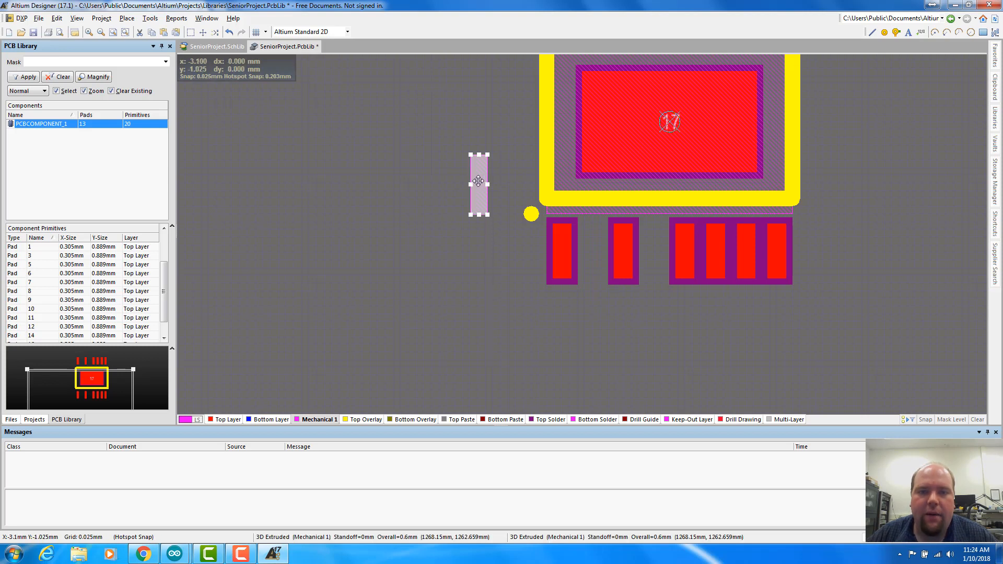
left_click_drag(479, 184, 562, 246)
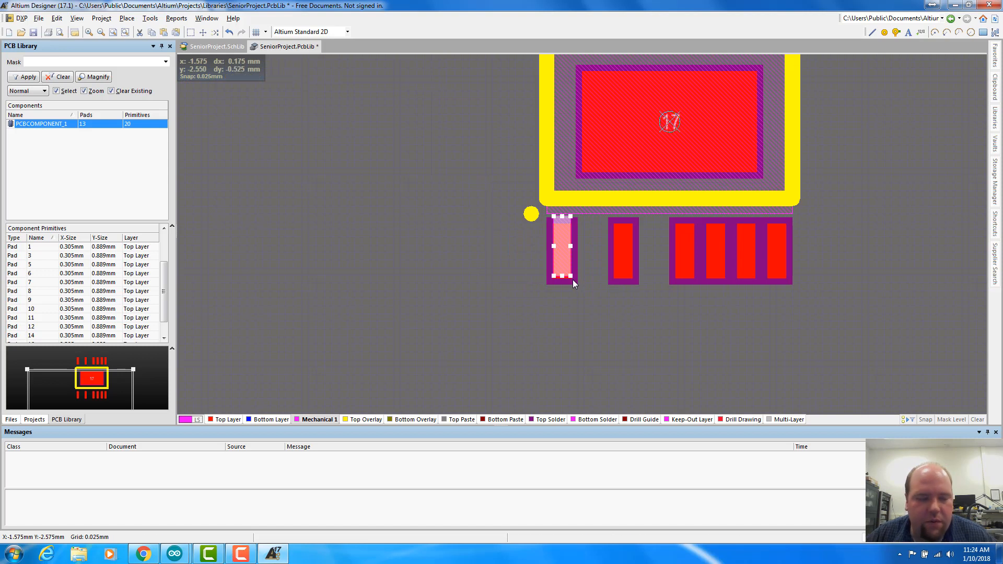
Nudge the lead body on pad 1 upward by 0.025 mm so that its inner end overlaps the package body outline
scroll(573, 278, "up", 5, "ctrl")
right_click_drag(627, 191, 627, 336)
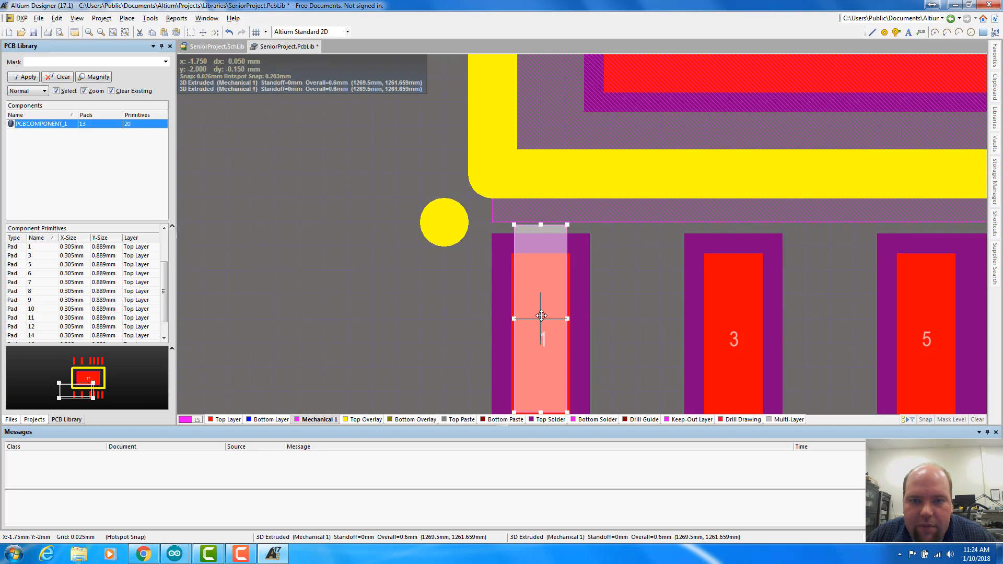
left_click_drag(541, 316, 541, 312)
scroll(581, 286, "up", 2)
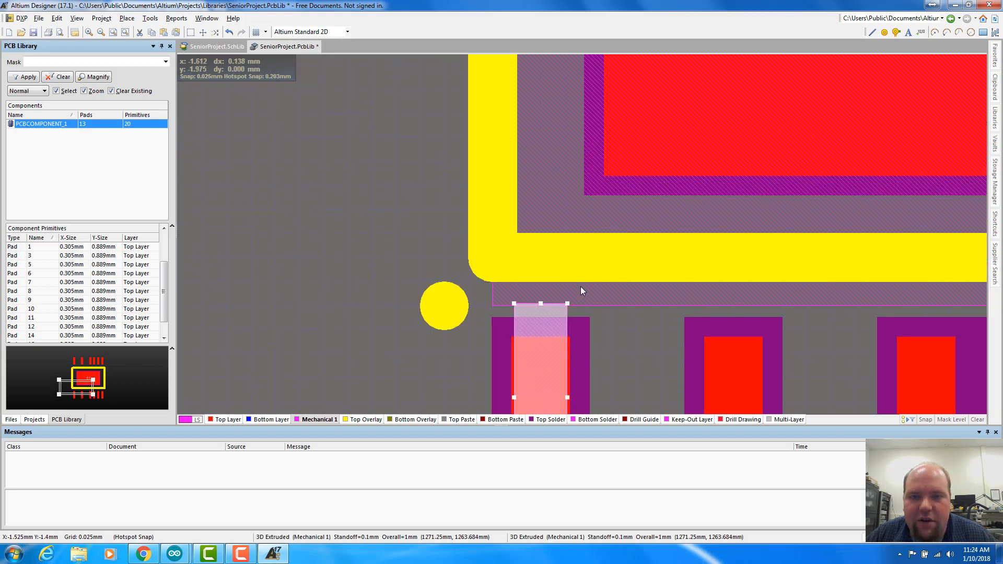
scroll(581, 286, "down", 2)
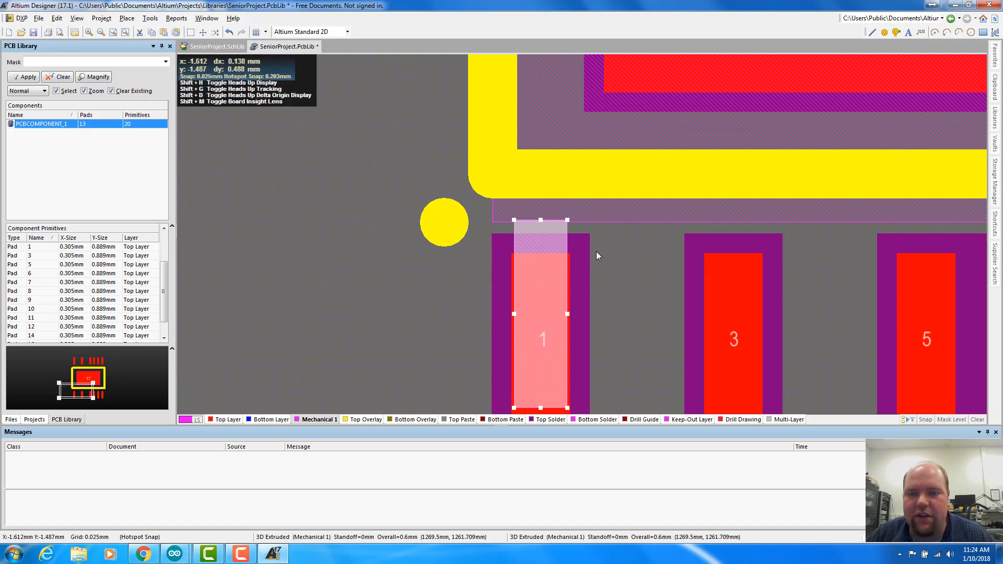
scroll(597, 252, "down", 4)
scroll(624, 194, "up", 3)
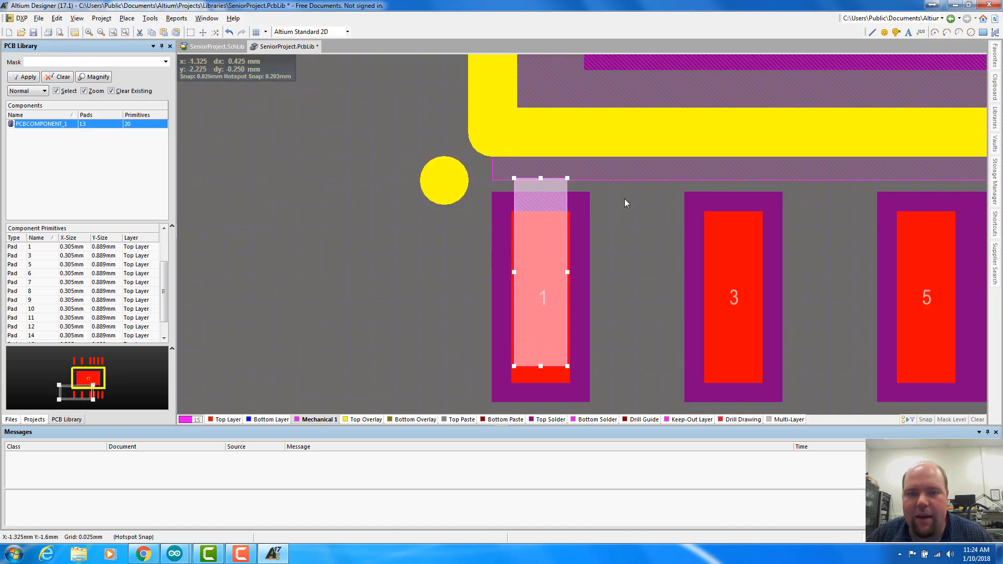
left_click(544, 195)
key("shift")
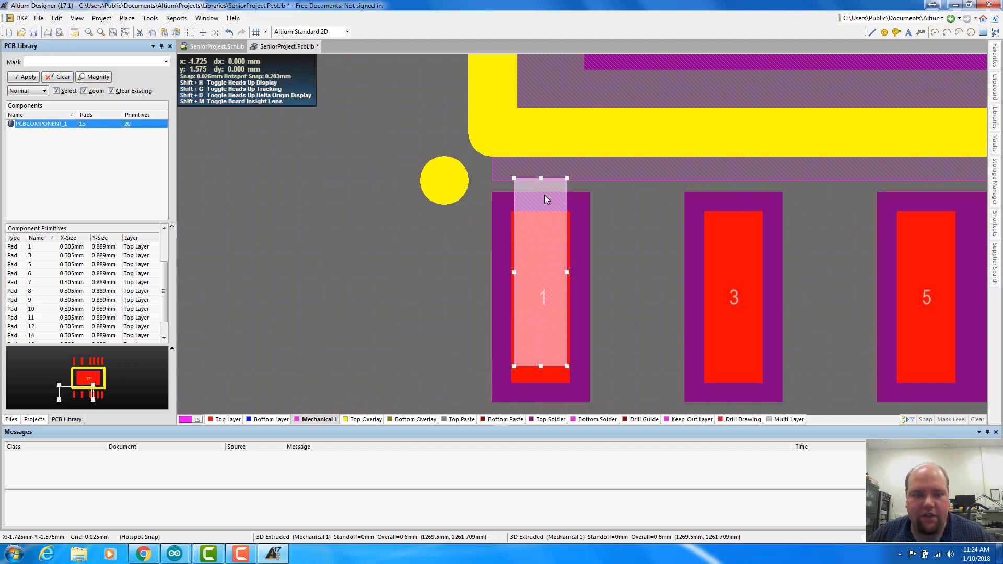
key("ctrl+c")
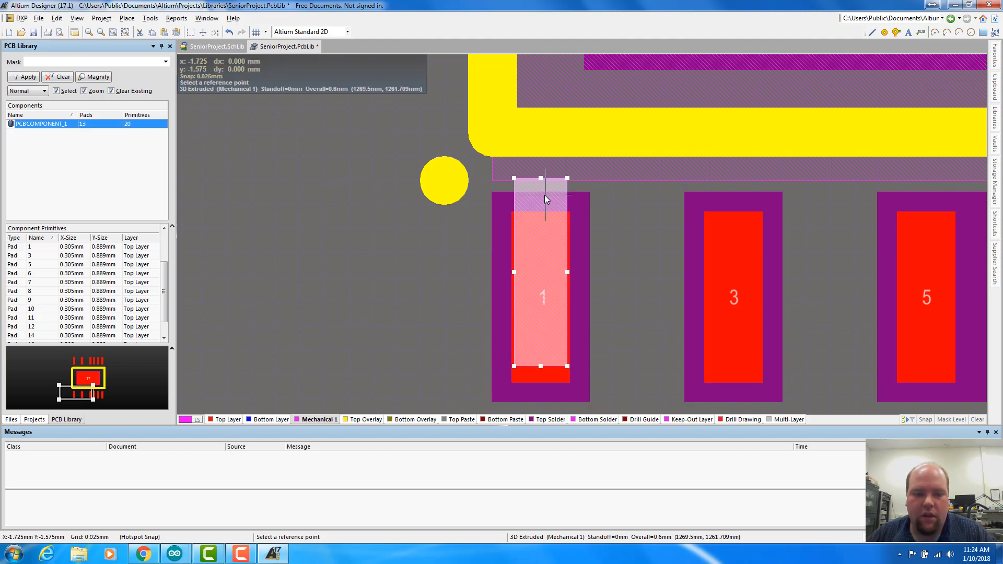
left_click(578, 199)
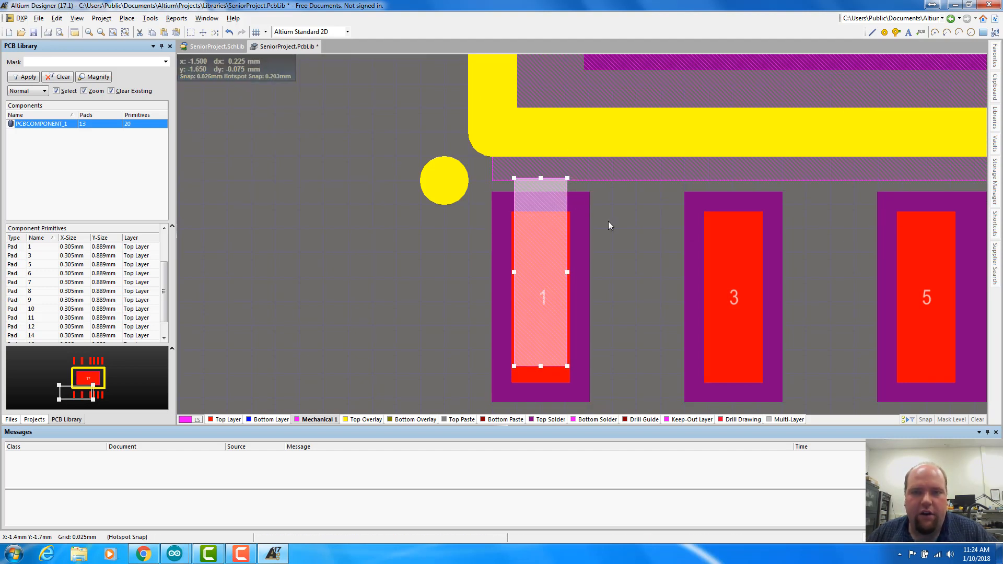
key("shift")
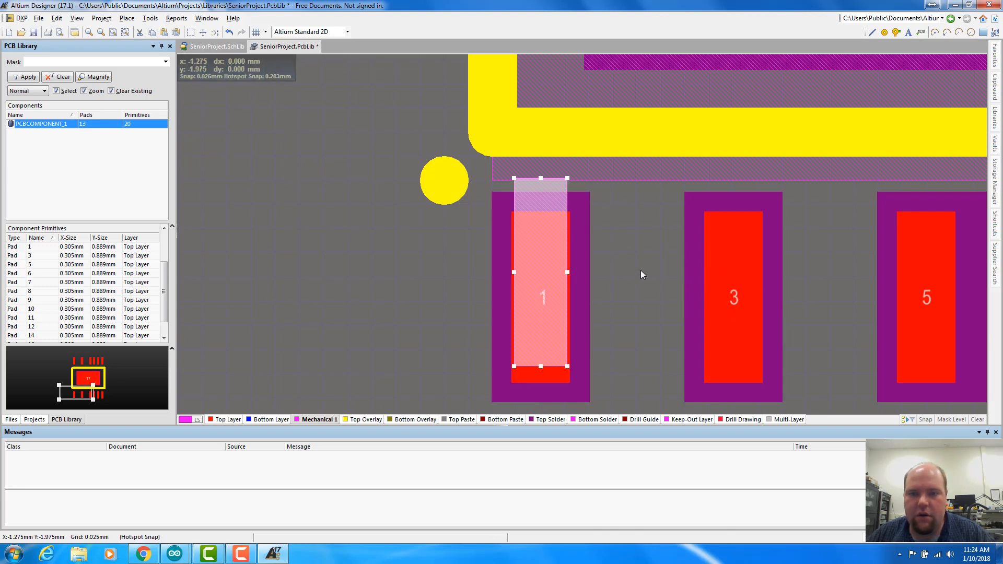
Copy the extruded lead body on pad 1, using its centre as the reference point
scroll(612, 270, "down", 2, "ctrl")
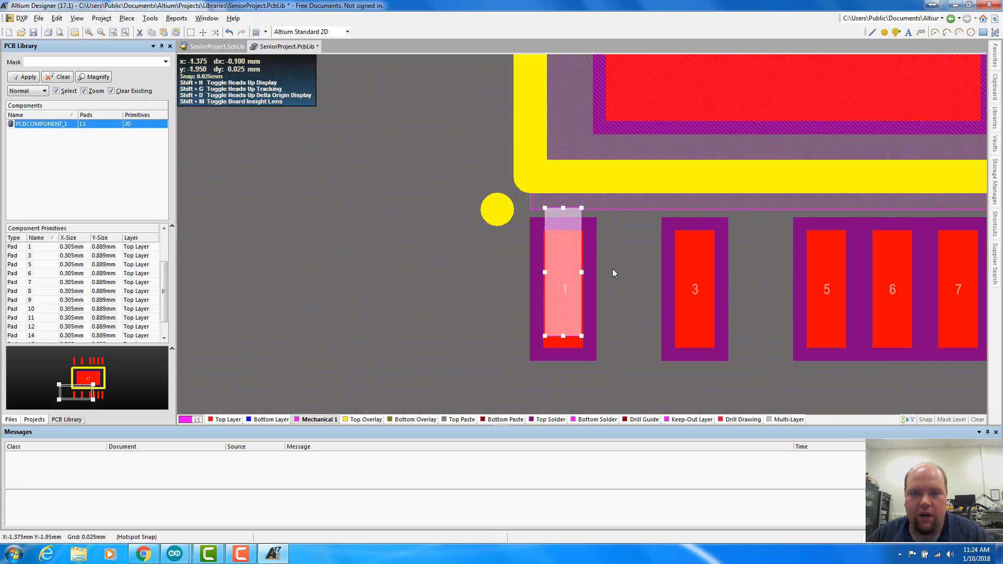
scroll(612, 269, "down", 1, "ctrl")
left_click(567, 230)
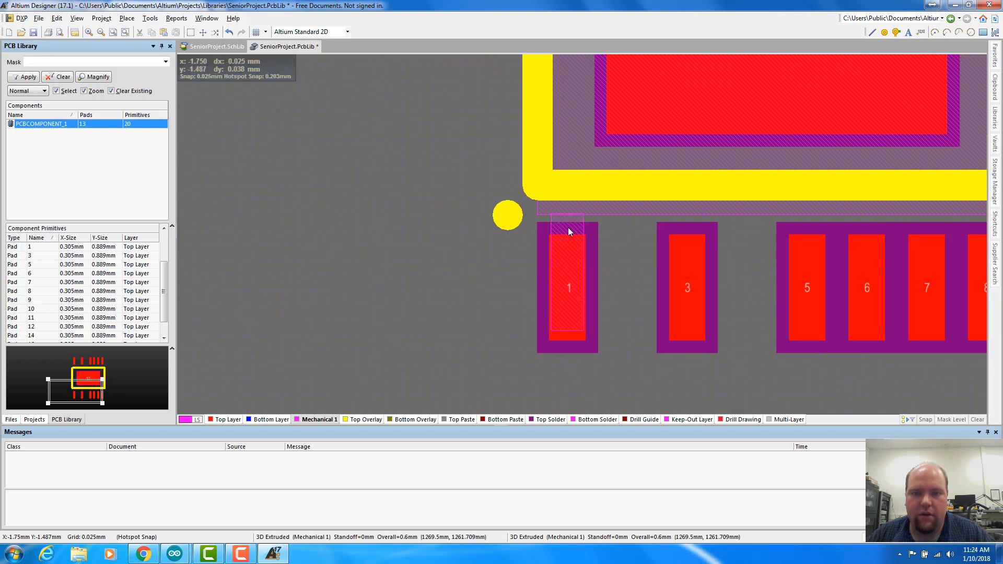
left_click(568, 231)
key("m")
key("s")
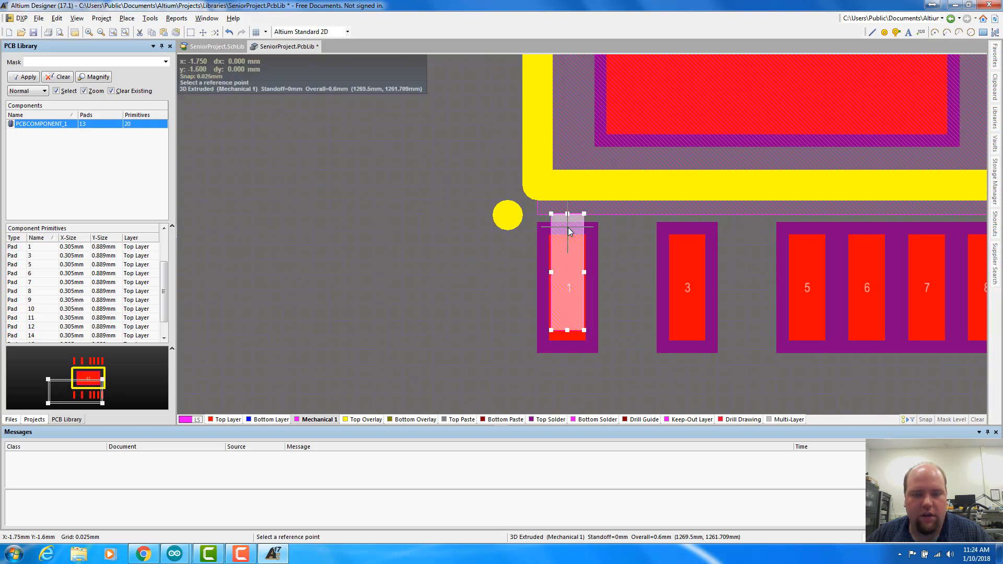
left_click(569, 271)
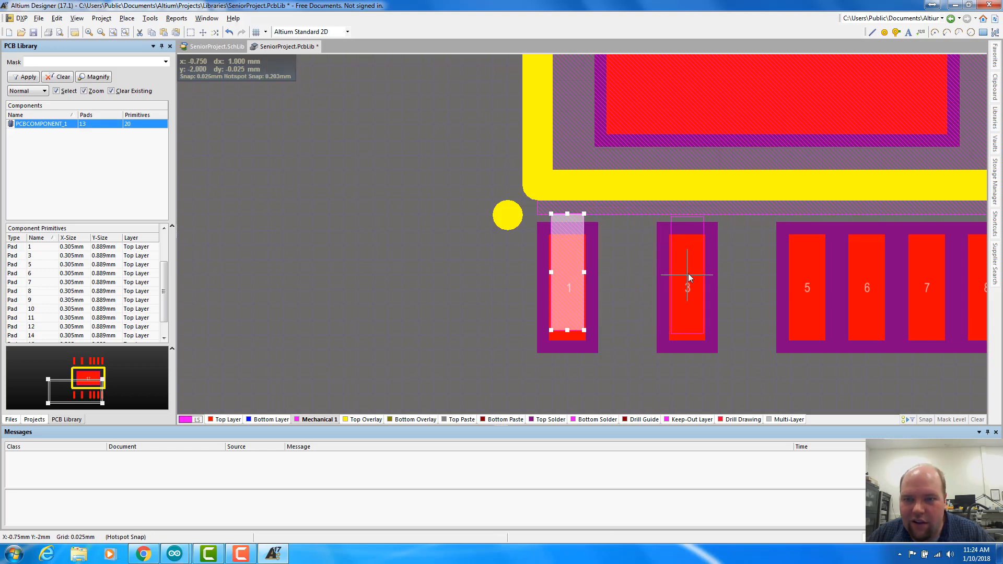
Paste copies of the lead body onto pads 3, 5, 6, 7 and 8, aligned with the lead on pad 1
scroll(689, 276, "up", 2, "ctrl")
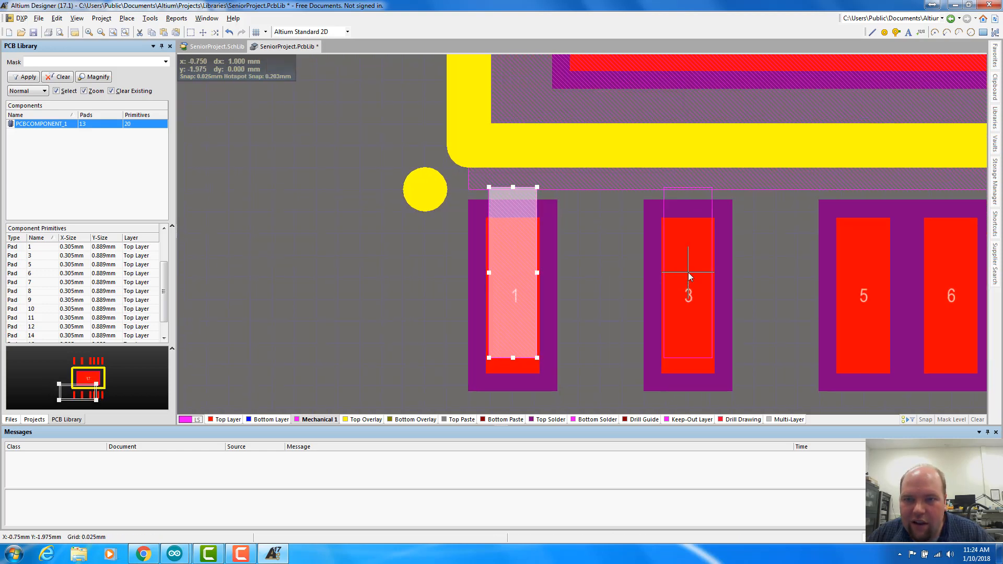
left_click(689, 276)
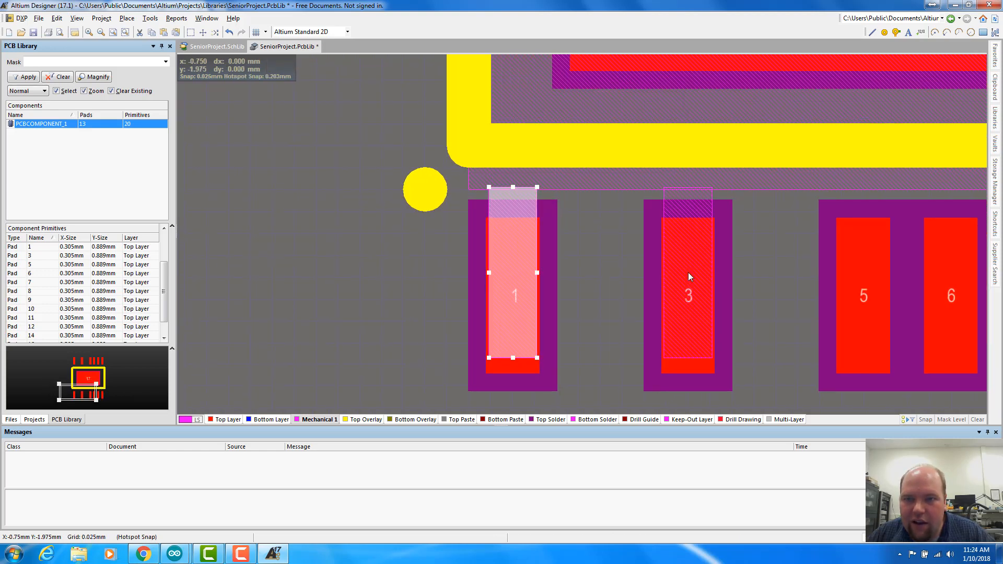
left_click(863, 275)
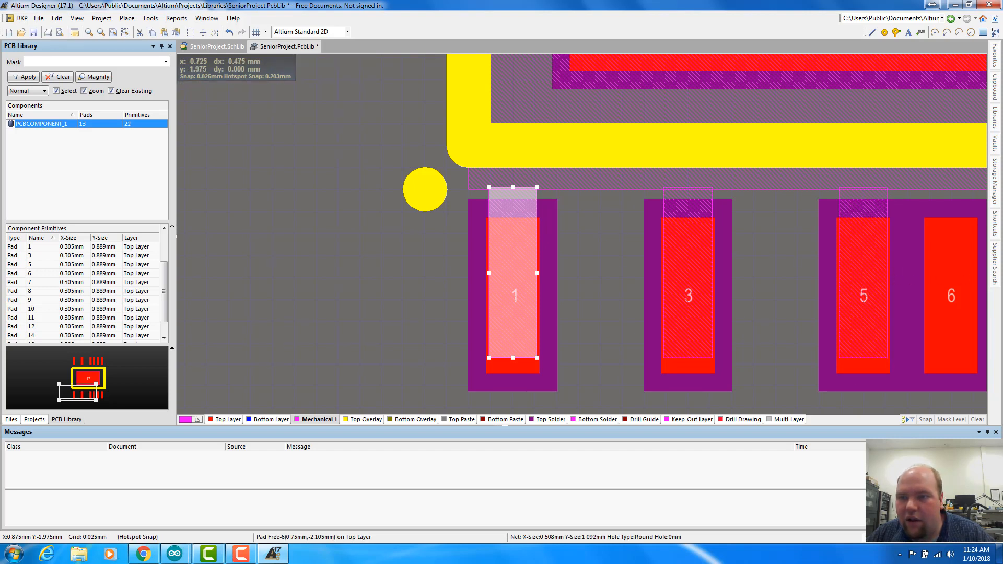
right_click_drag(939, 278, 590, 344)
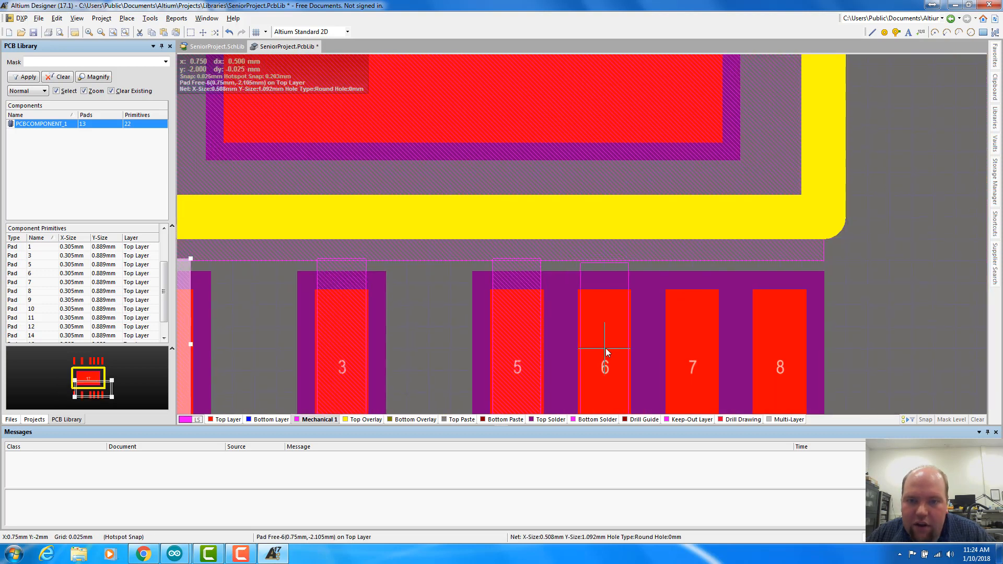
left_click(606, 345)
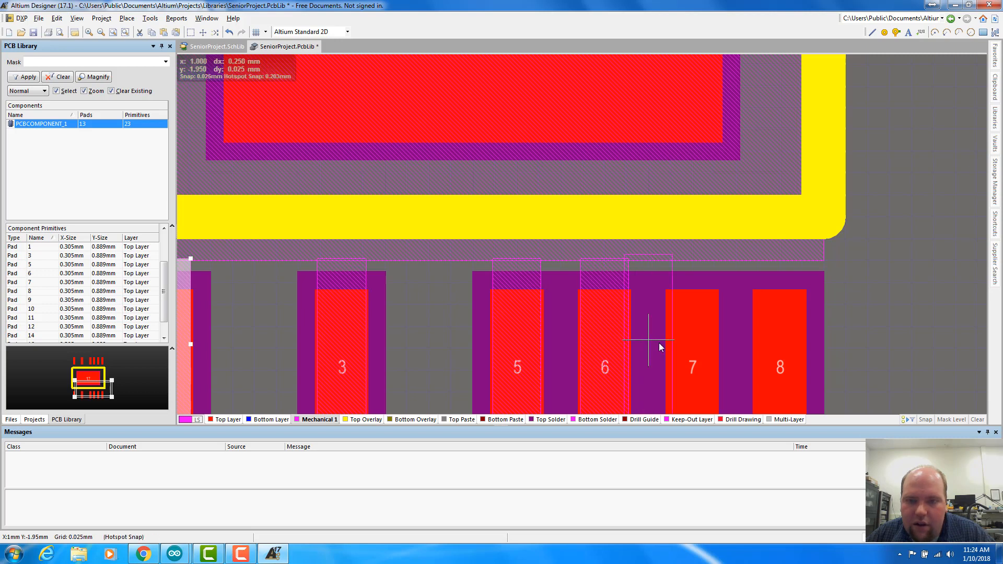
left_click(694, 343)
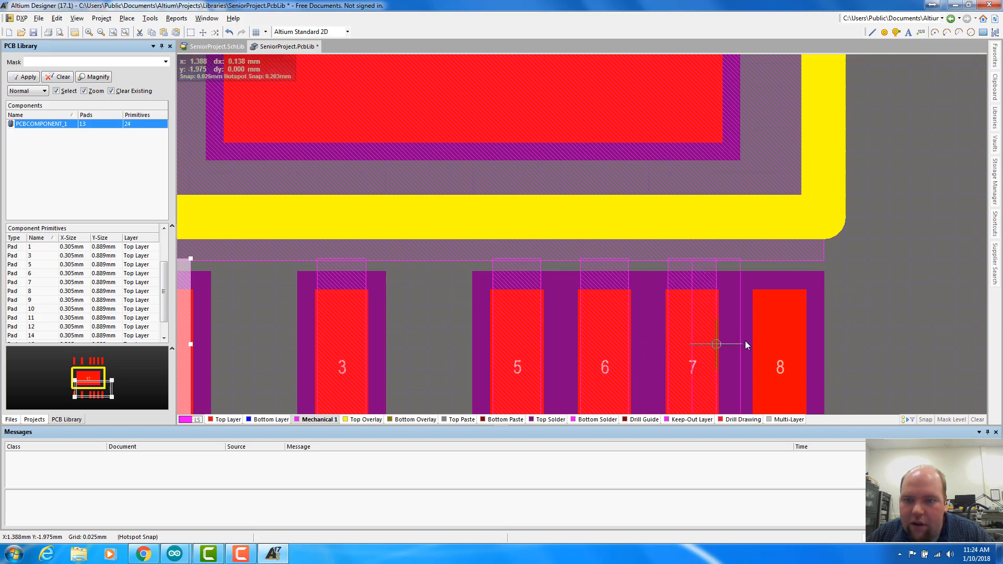
left_click(777, 345)
Paste copies of the lead body onto pads 9, 10, 11, 12, 14 and 16, with their inner ends overlapping the package body outline
scroll(749, 230, "up", 8)
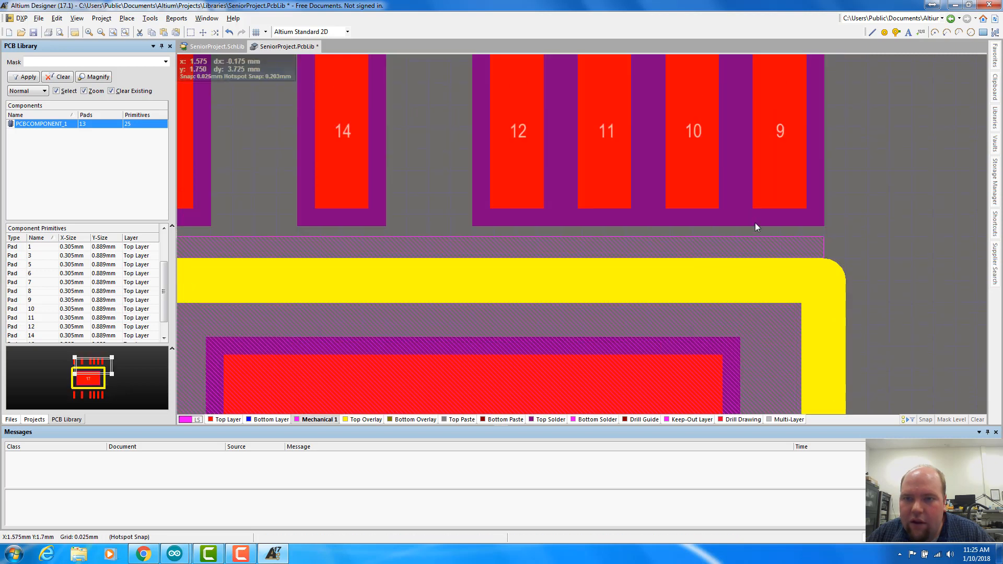
left_click(780, 152)
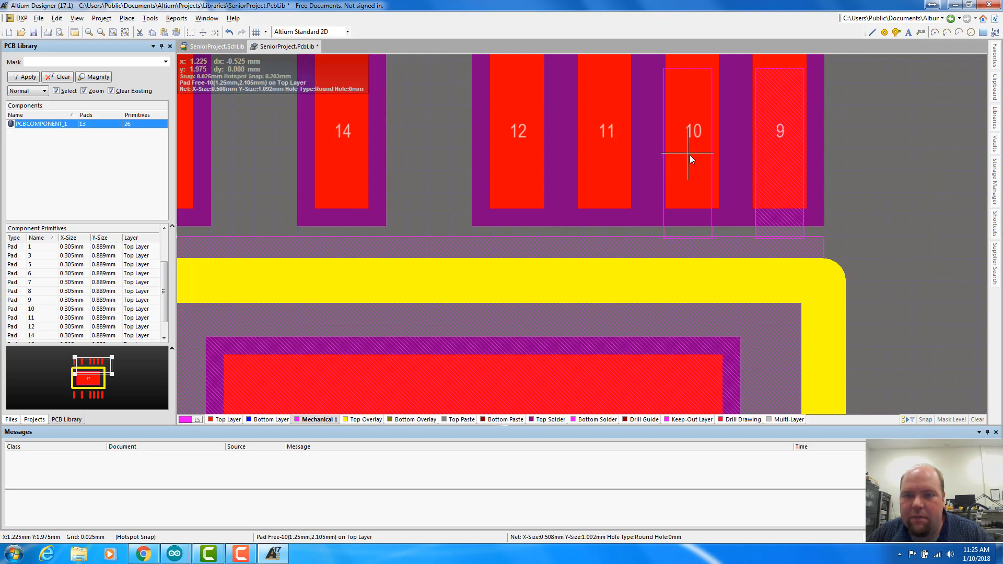
left_click(691, 155)
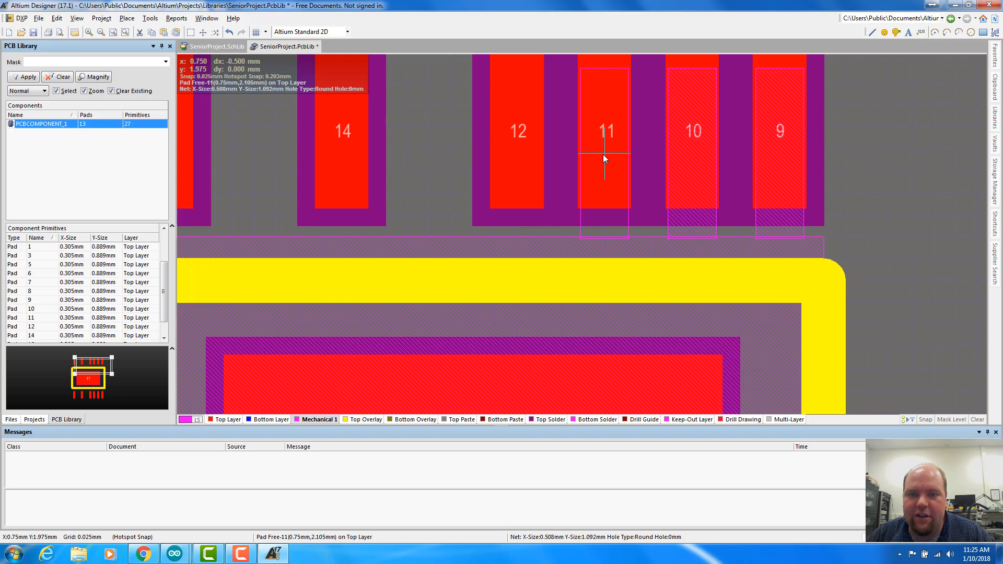
left_click(603, 155)
key("Escape")
key("ctrl+v")
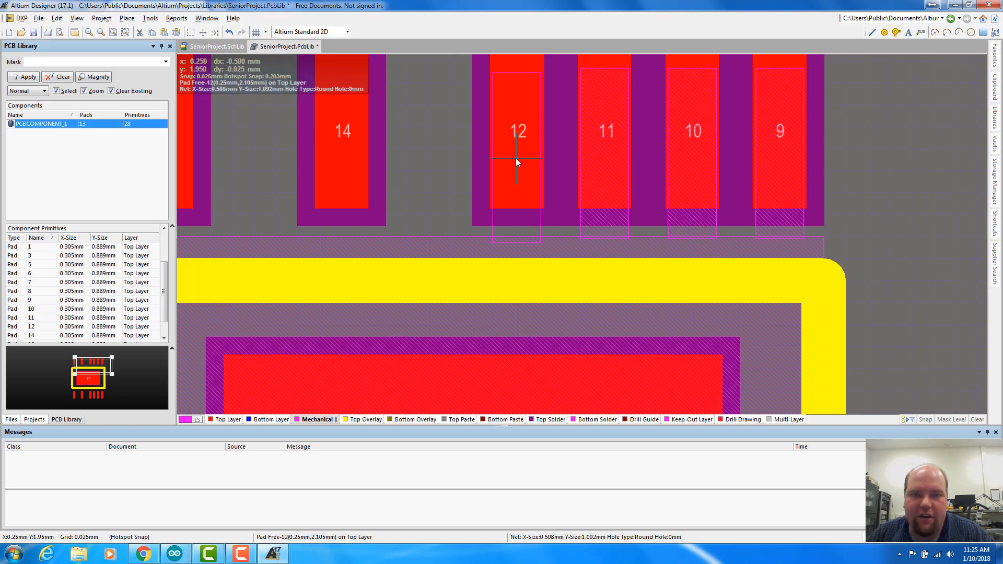
left_click(515, 156)
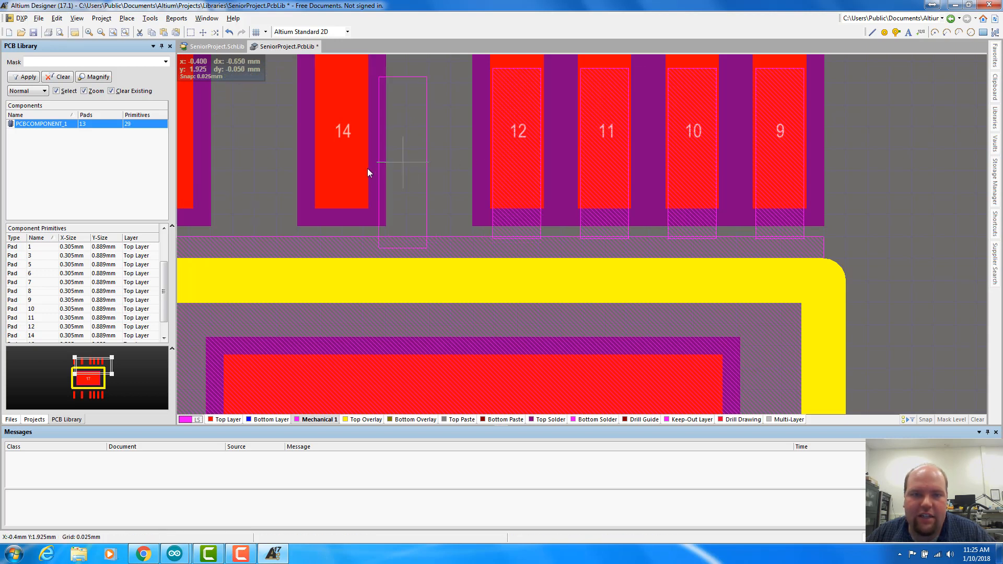
left_click(340, 152)
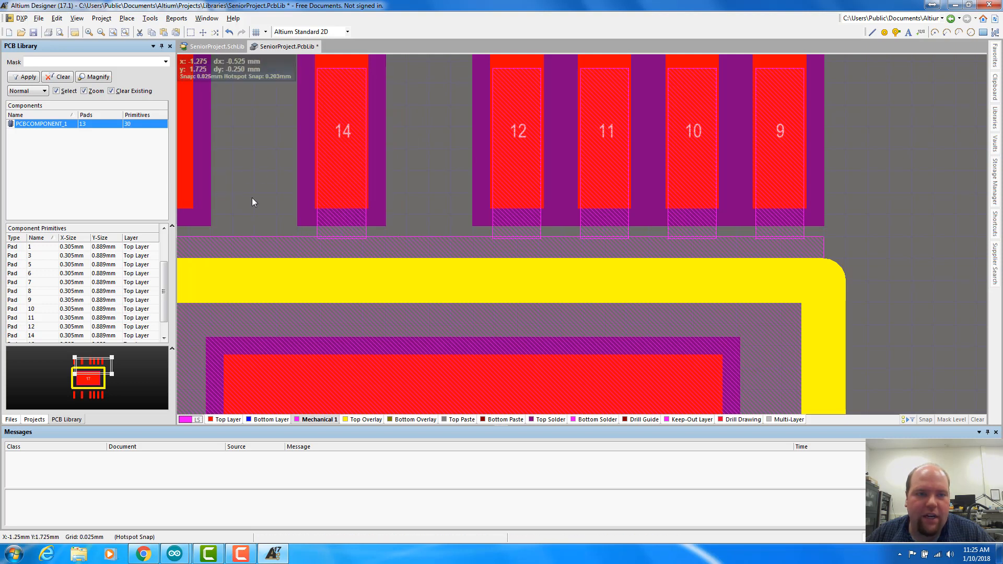
right_click_drag(252, 202, 524, 239)
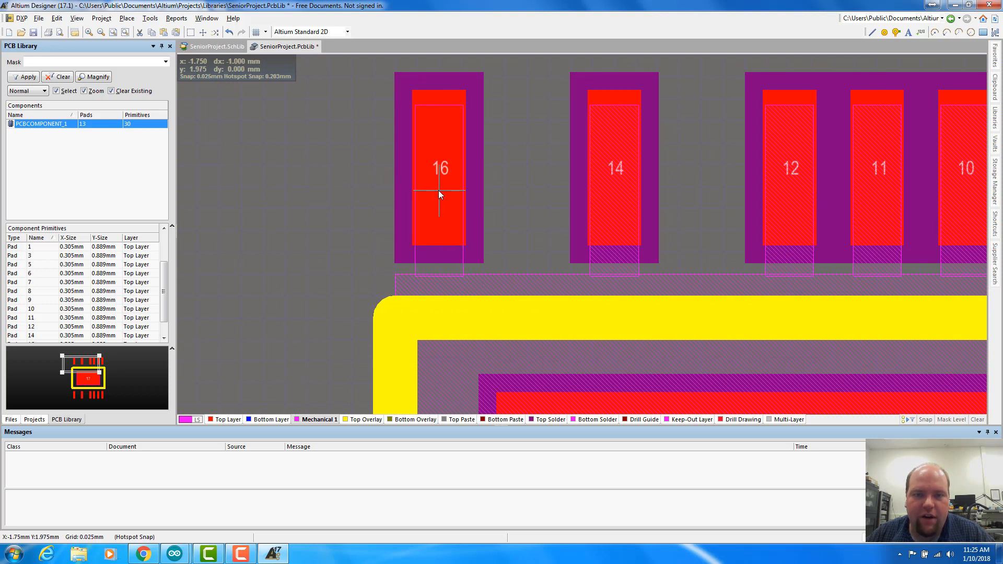
left_click(439, 191)
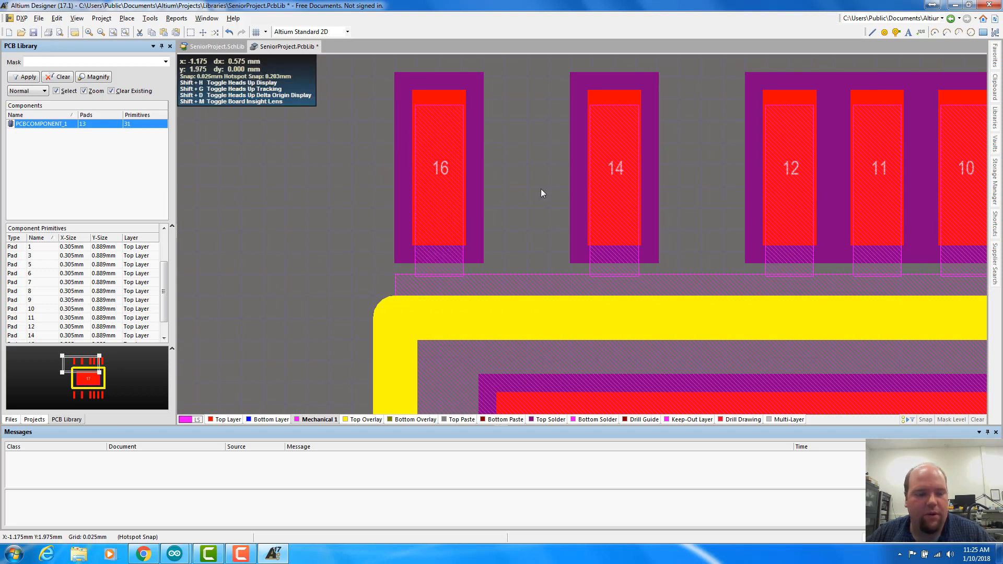
Inspect the package body and all its leads in 3D from a tilted angle, and return to the 2D layout
scroll(541, 205, "down", 3, "ctrl")
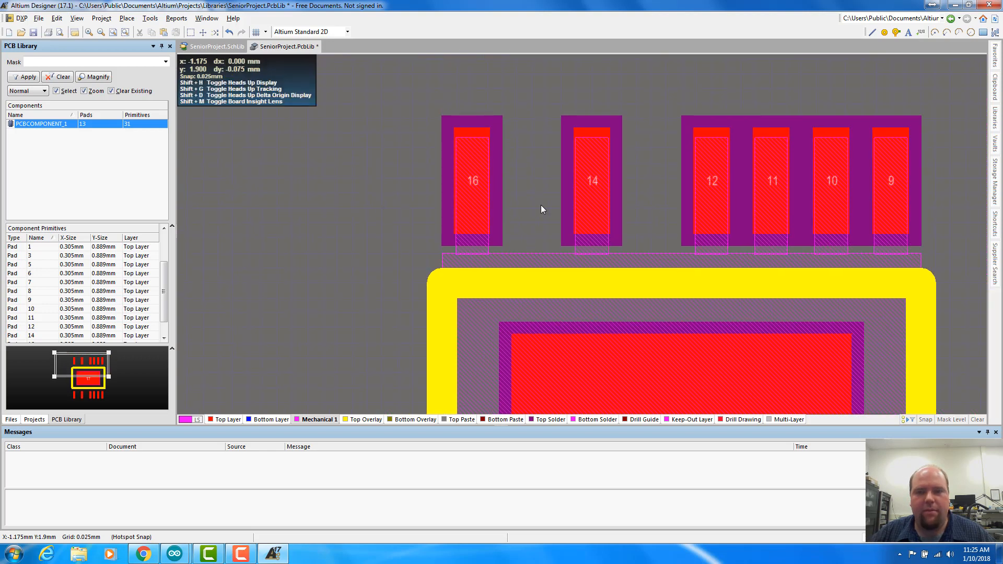
right_click_drag(873, 320, 750, 224)
scroll(747, 257, "down", 2, "ctrl")
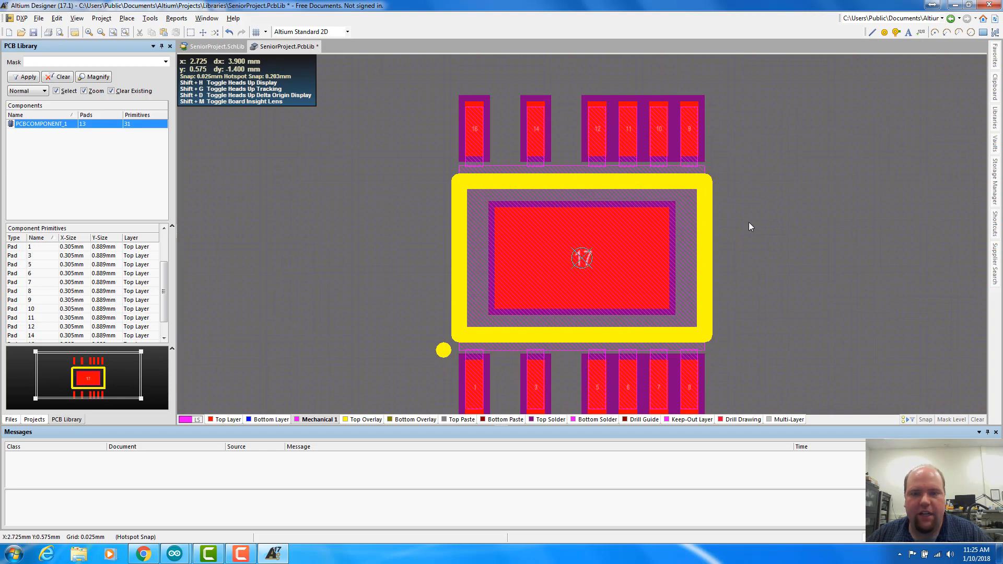
key("3")
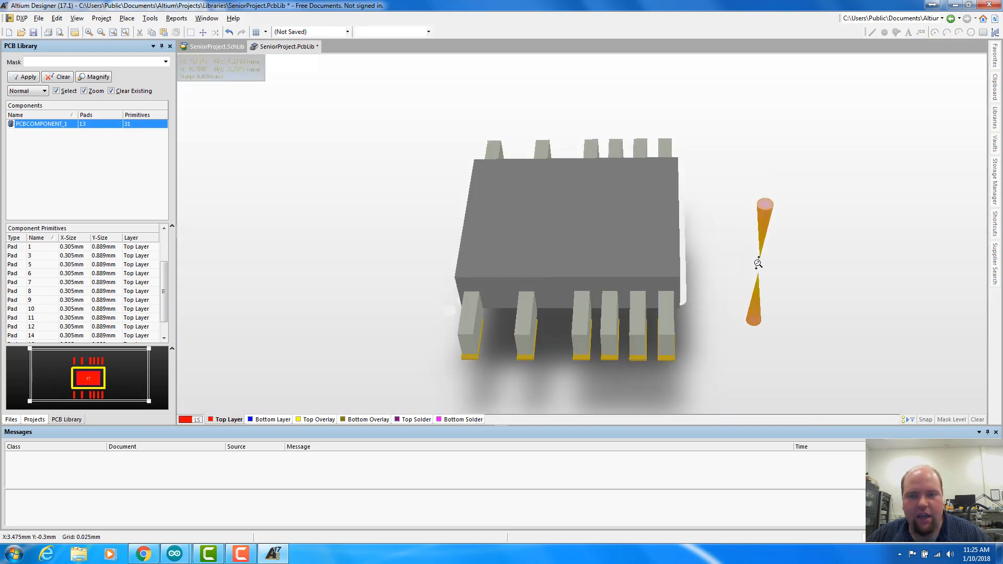
right_click_drag(782, 227, 767, 293, "shift")
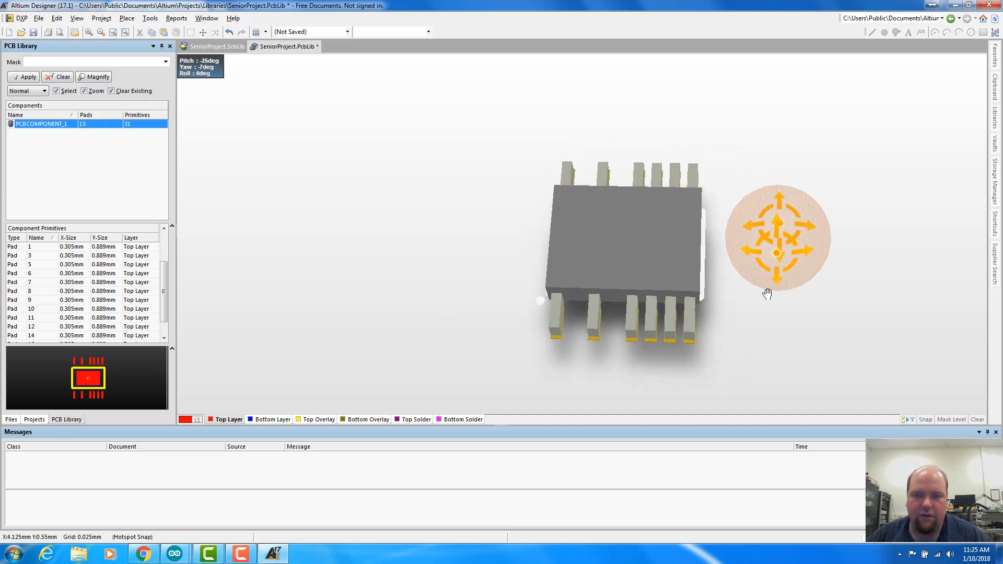
key("2")
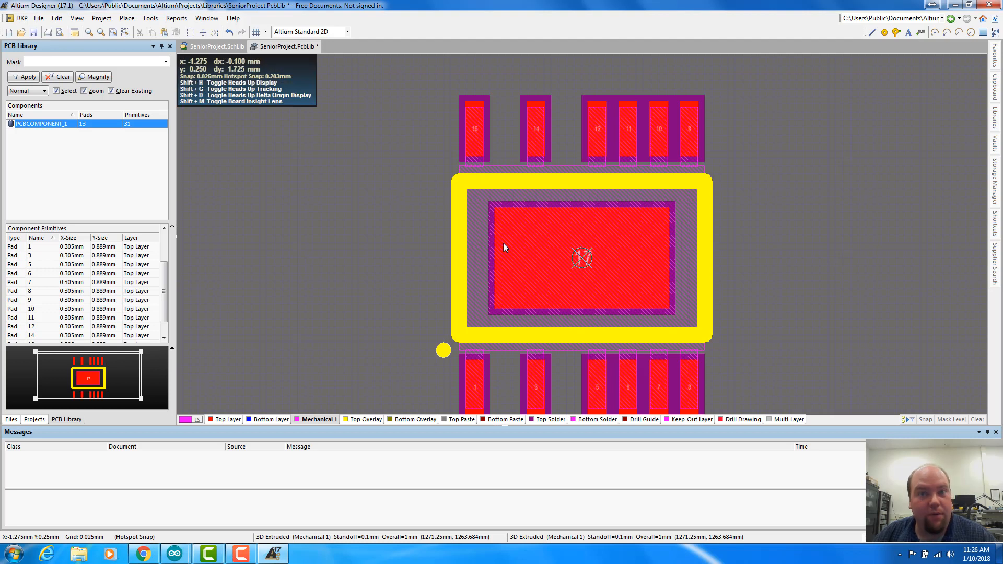
Check the package variation in the LTC3638 datasheet in Chrome, and name the footprint MSE16MOD12 in Altium Designer
key("alt+Tab")
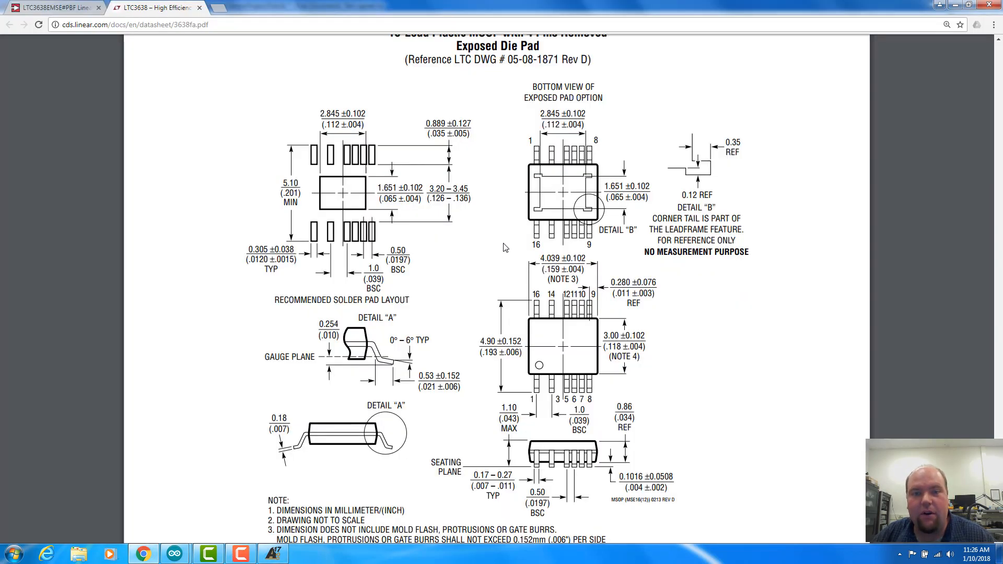
right_click(524, 269)
scroll(674, 178, "up", 3)
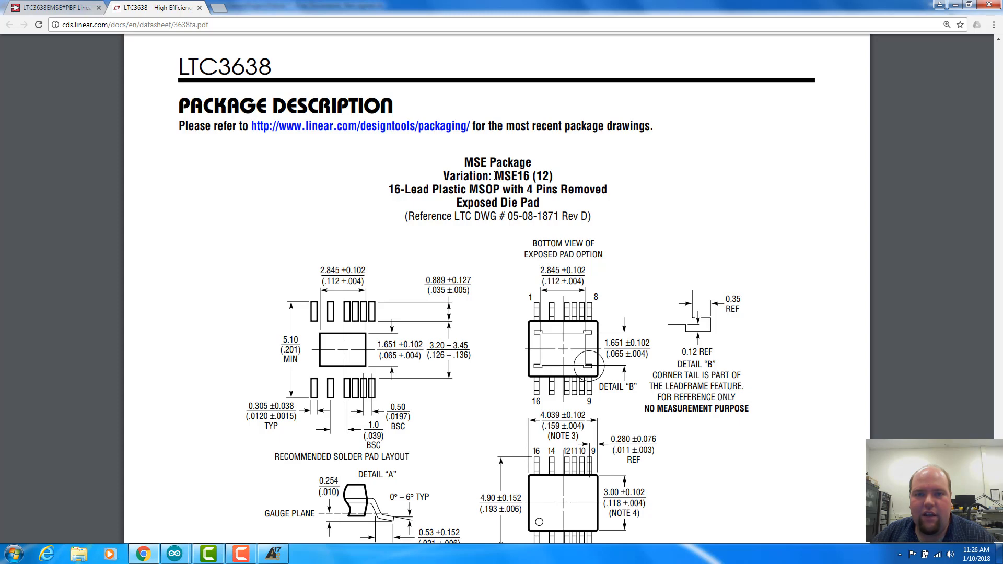
key("alt+Tab")
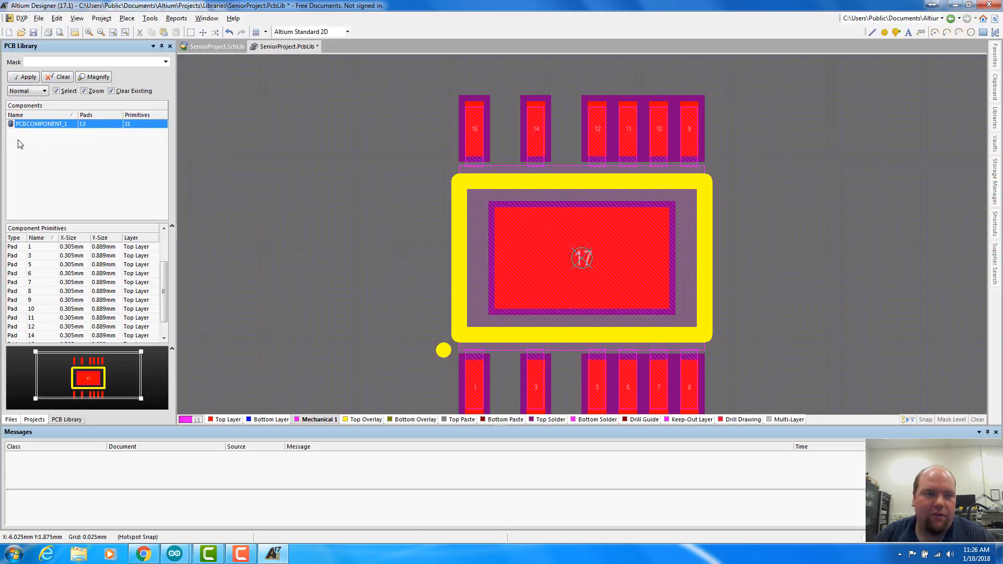
double_click(41, 125)
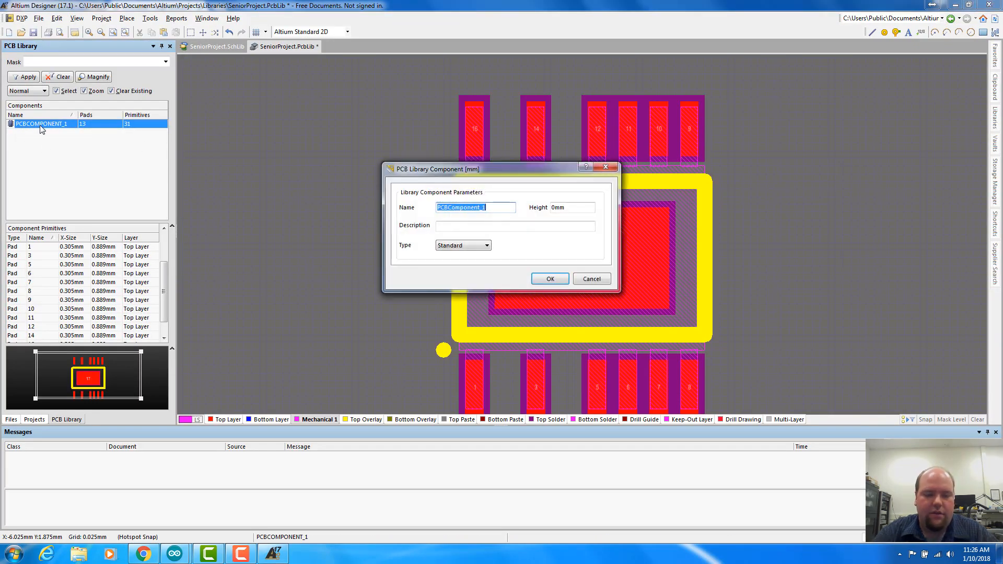
type("MSE16MOD12")
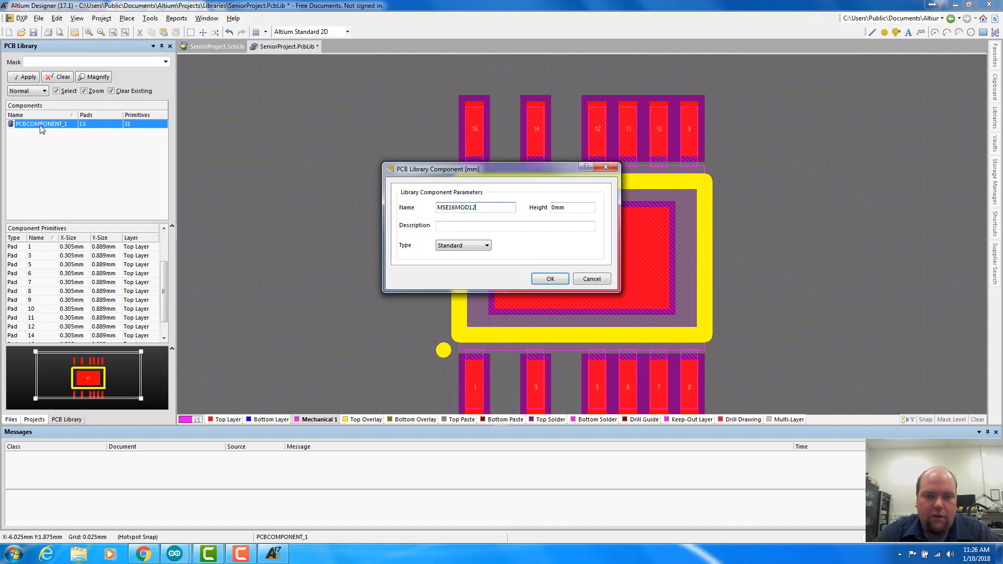
Set the footprint's description to "MSE-16 4 PINS REMOVED THERMAL PAD" and save the PCB library
key("Tab")
type("MS")
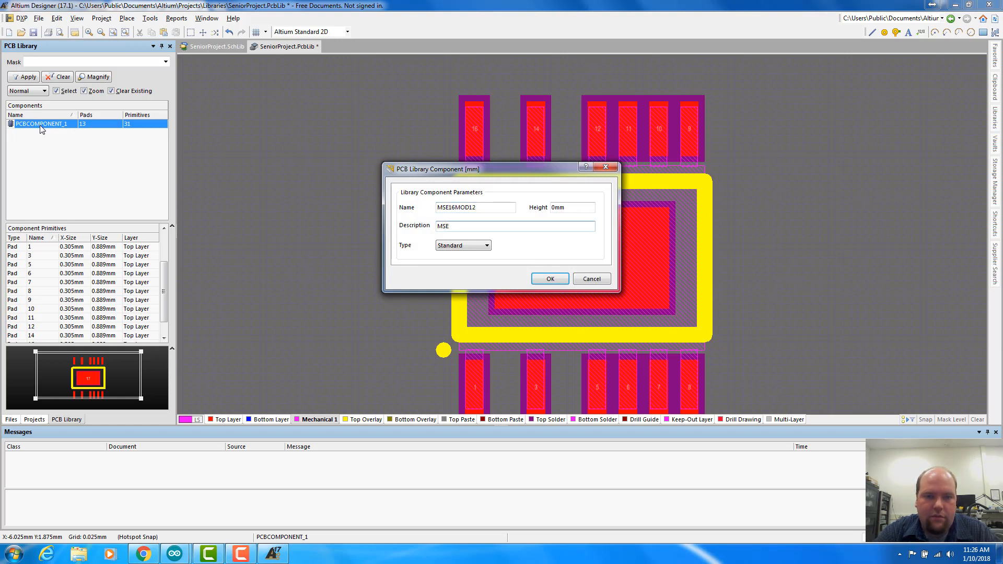
type("E 1")
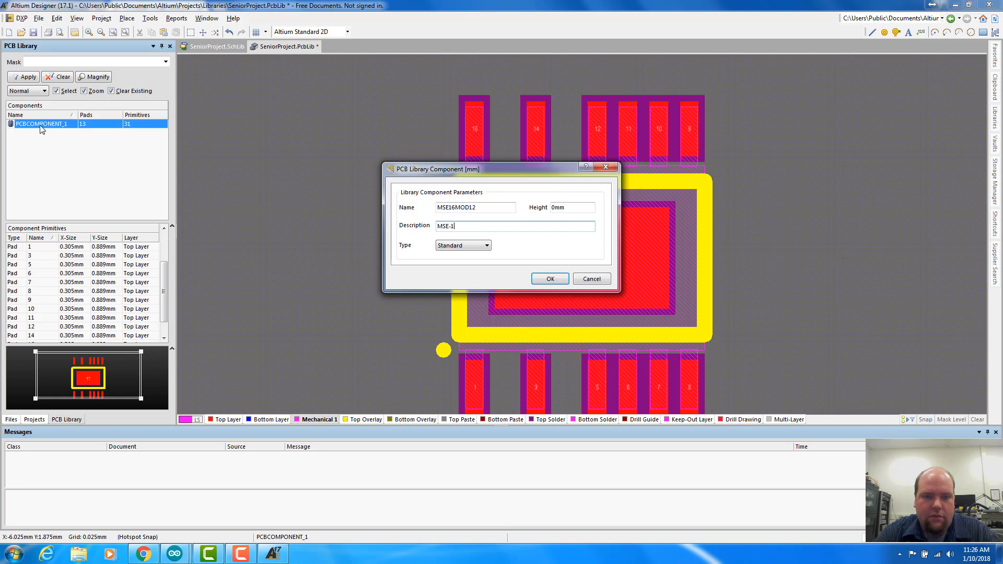
type("6 4")
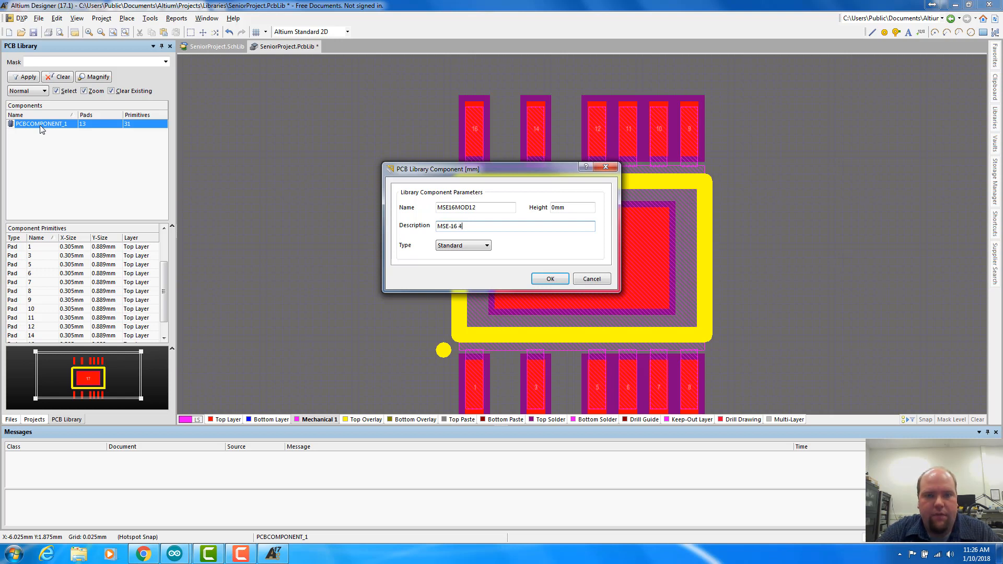
type("INS REMOVED THERMAL PAD")
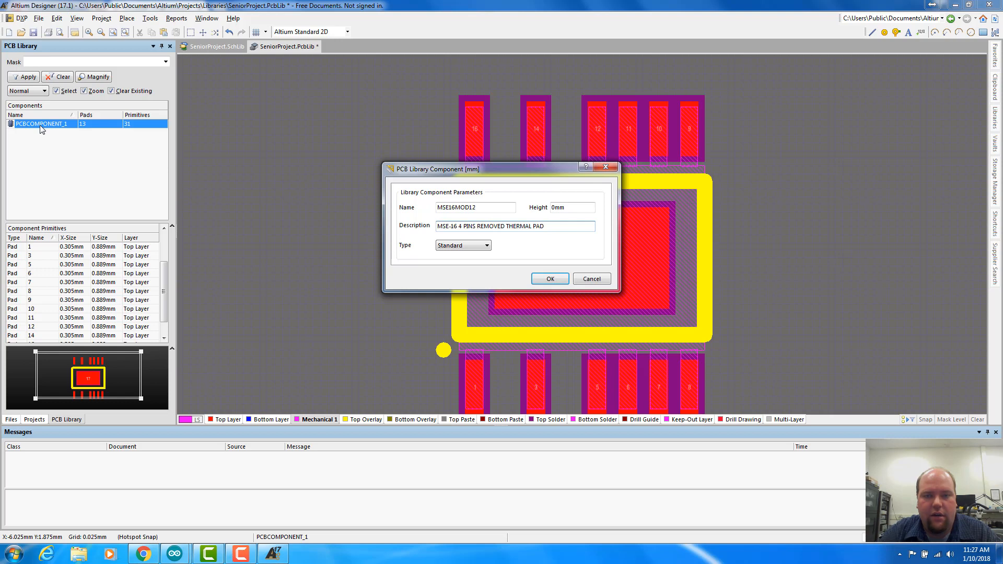
left_click(545, 278)
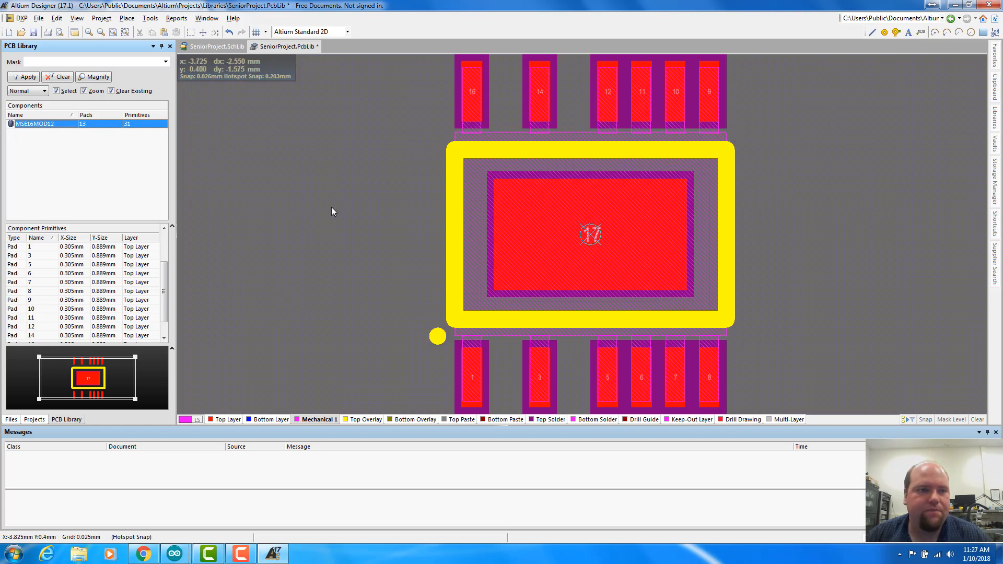
left_click(39, 18)
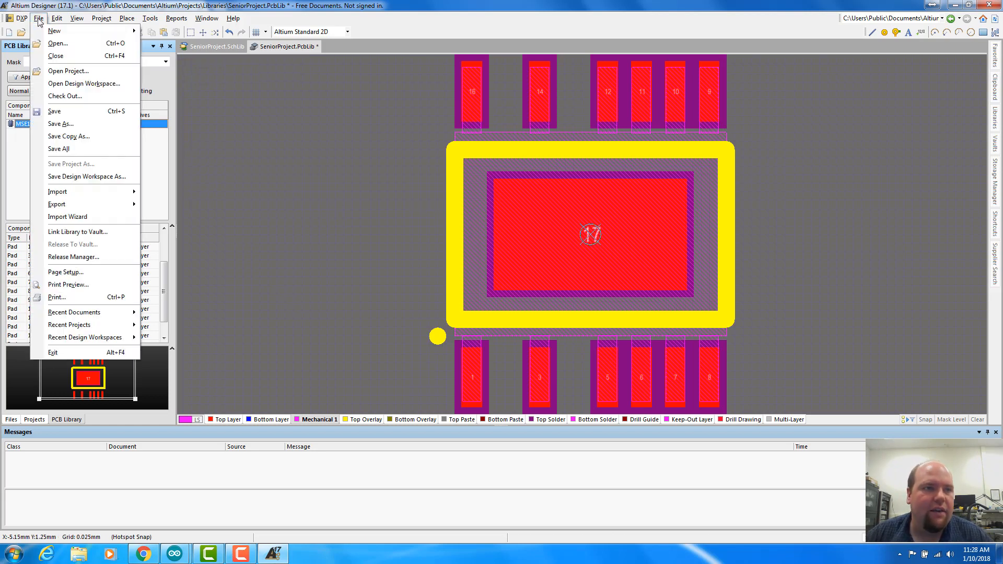
left_click(55, 108)
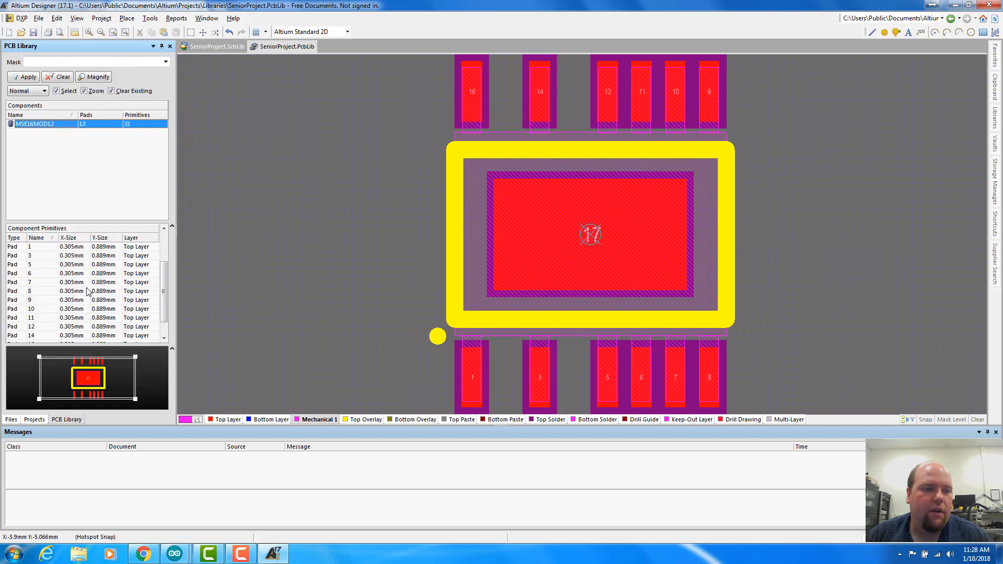
Open the schematic library SeniorProject.SchLib and display its component list
left_click(34, 420)
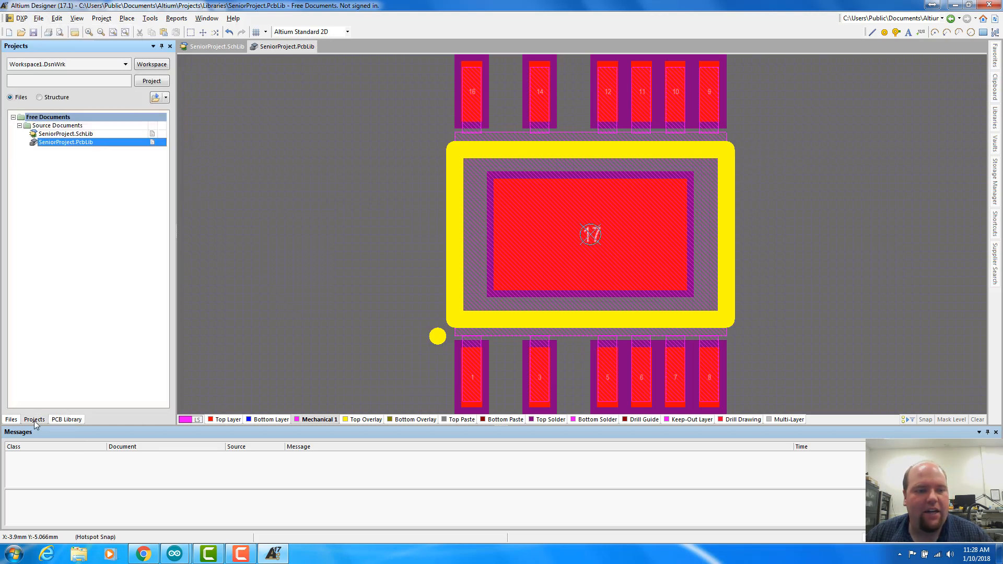
double_click(56, 135)
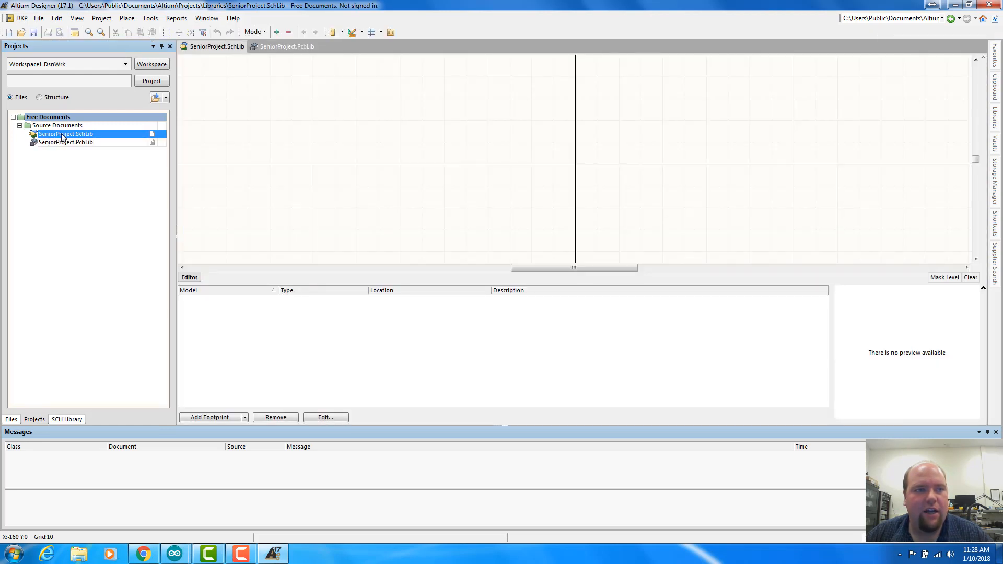
left_click(68, 421)
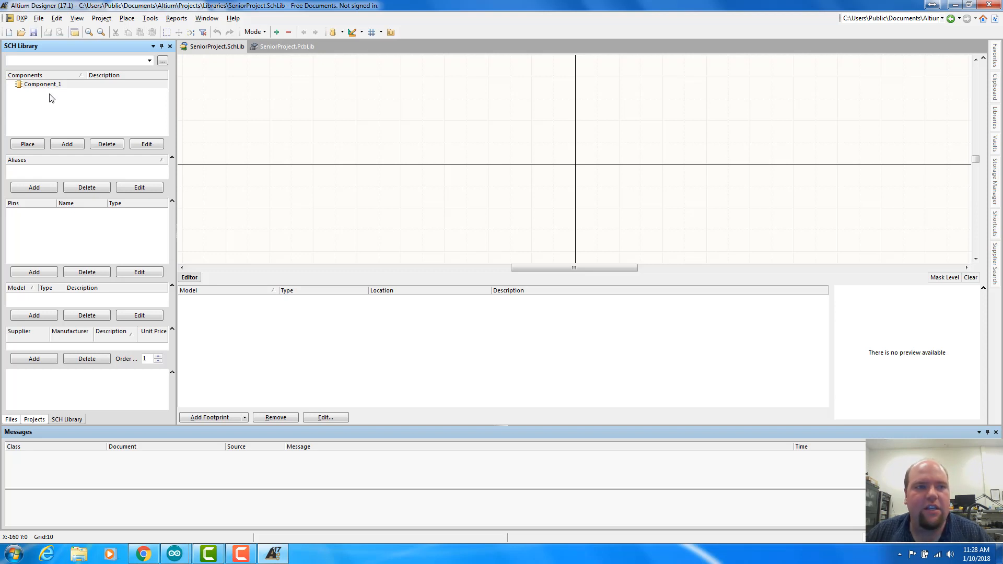
Check the part number in the datasheet in Chrome, and set Component_1's default comment to LTC3638 in Altium Designer
key("alt+Tab")
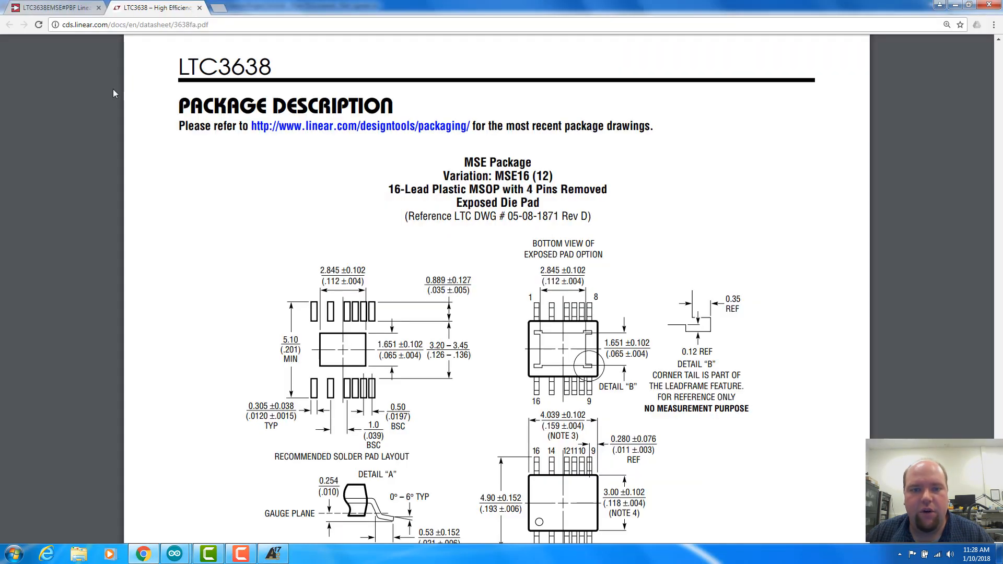
scroll(337, 250, "up", 1)
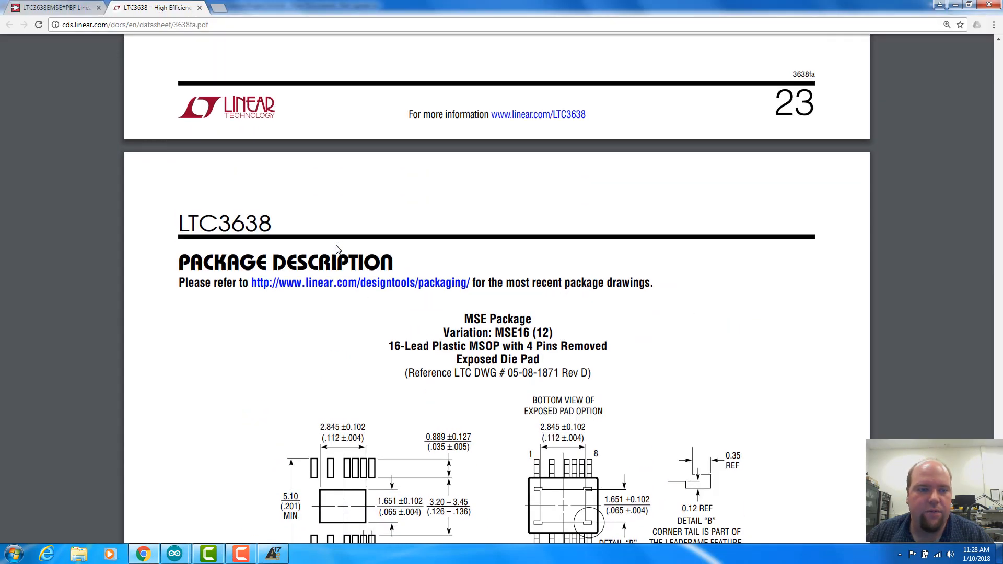
scroll(337, 250, "down", 1)
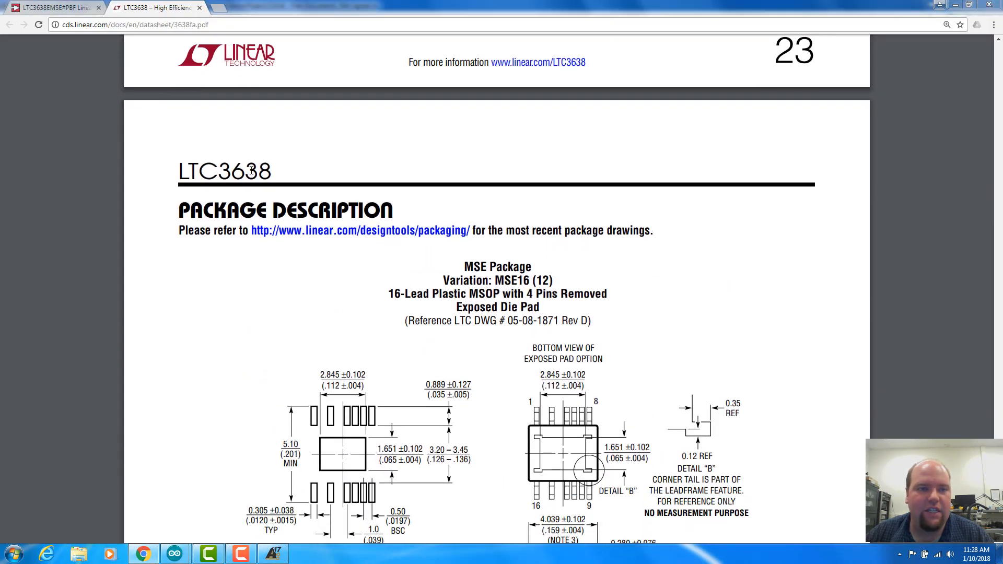
key("alt+Tab")
double_click(43, 85)
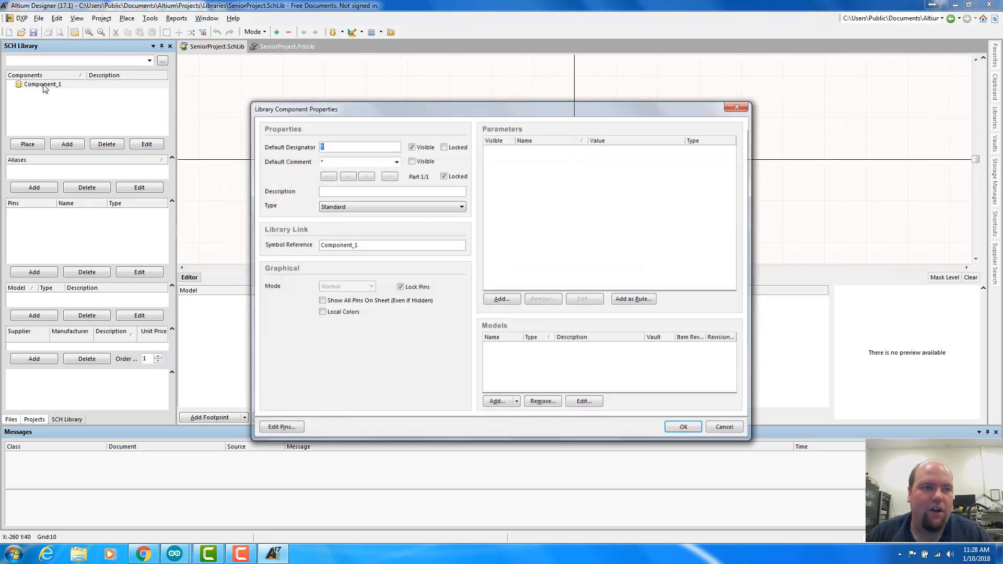
left_click(340, 161)
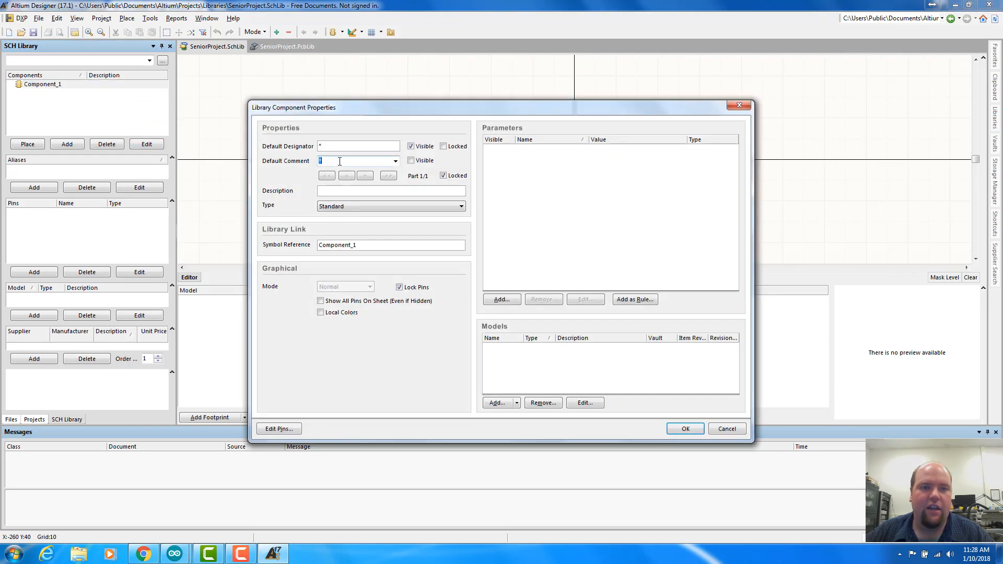
type("LTC")
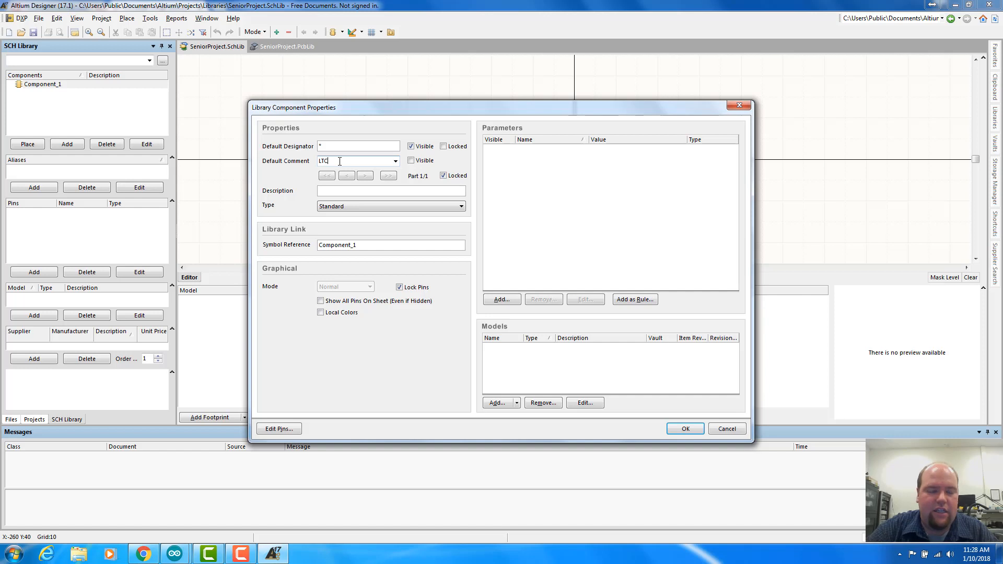
type("3638")
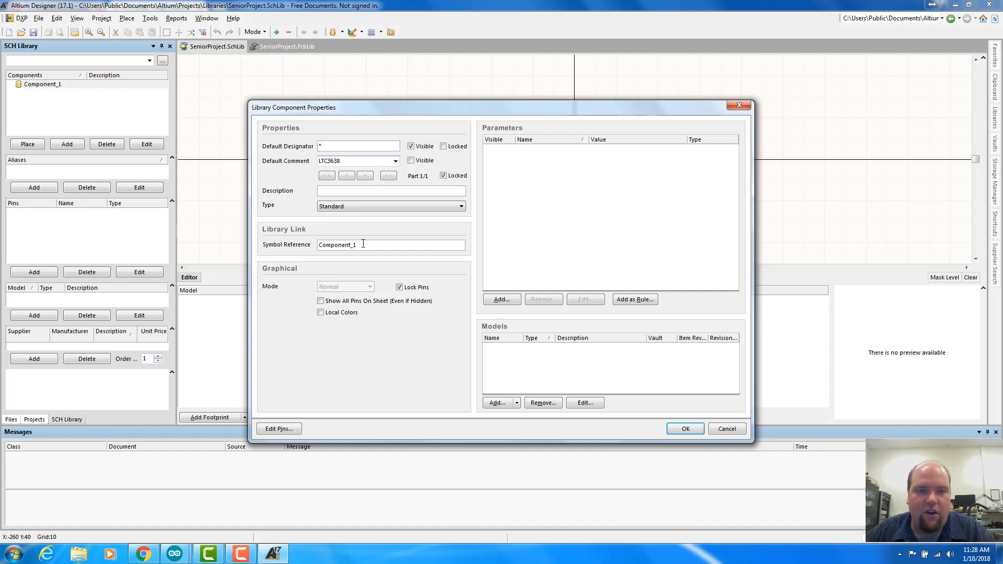
Set the library component's symbol reference to LTC3638
left_click_drag(357, 245, 317, 245)
type("LT")
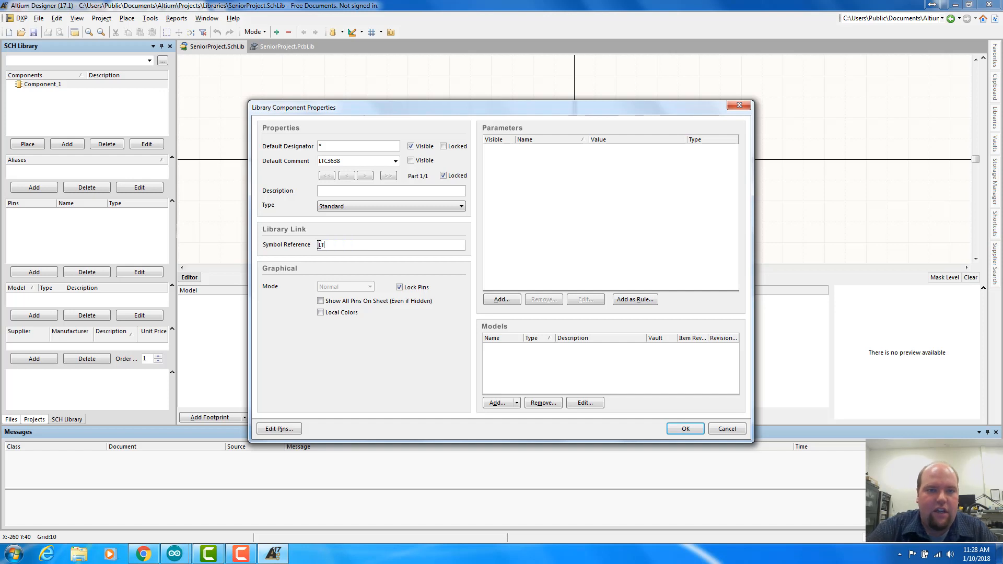
type("C36")
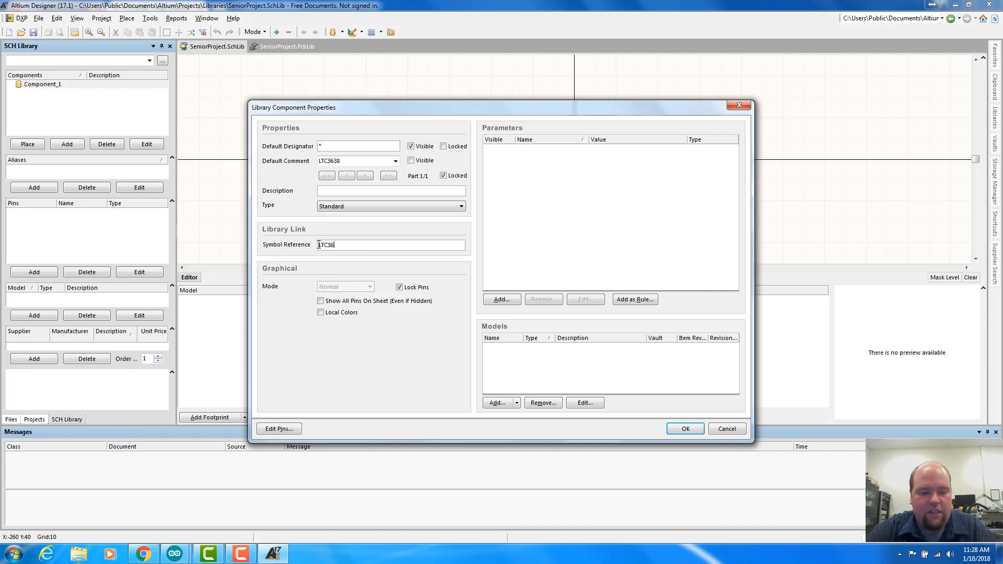
type("38")
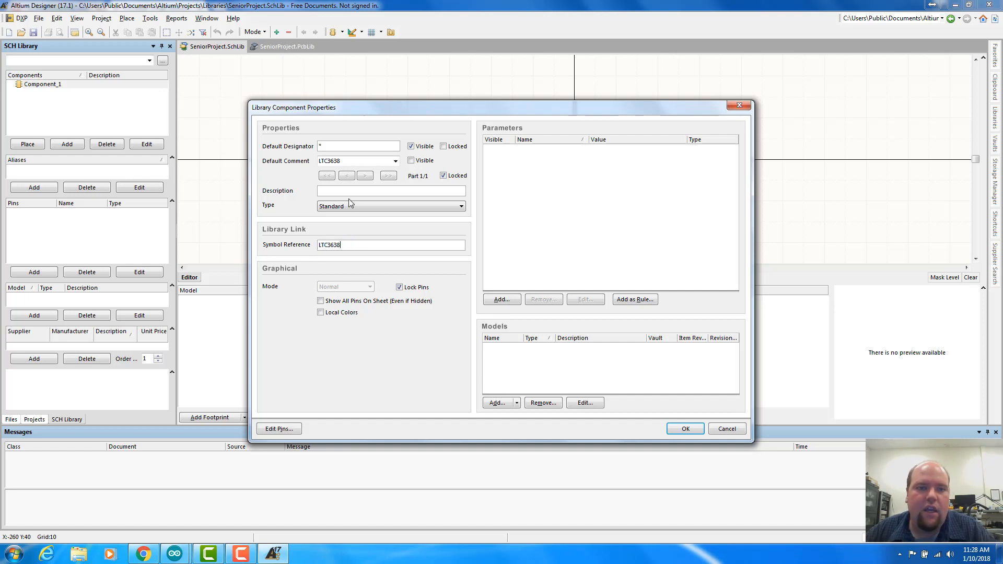
Set the default designator to U? and the description to "LTC3638 150V Buck Regulator", and apply the component properties
double_click(341, 144)
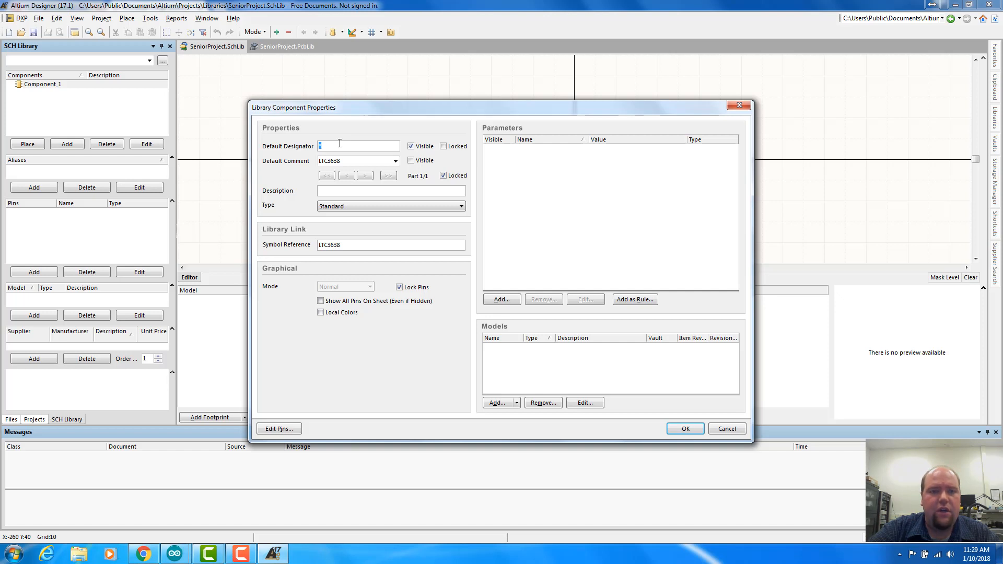
type("U")
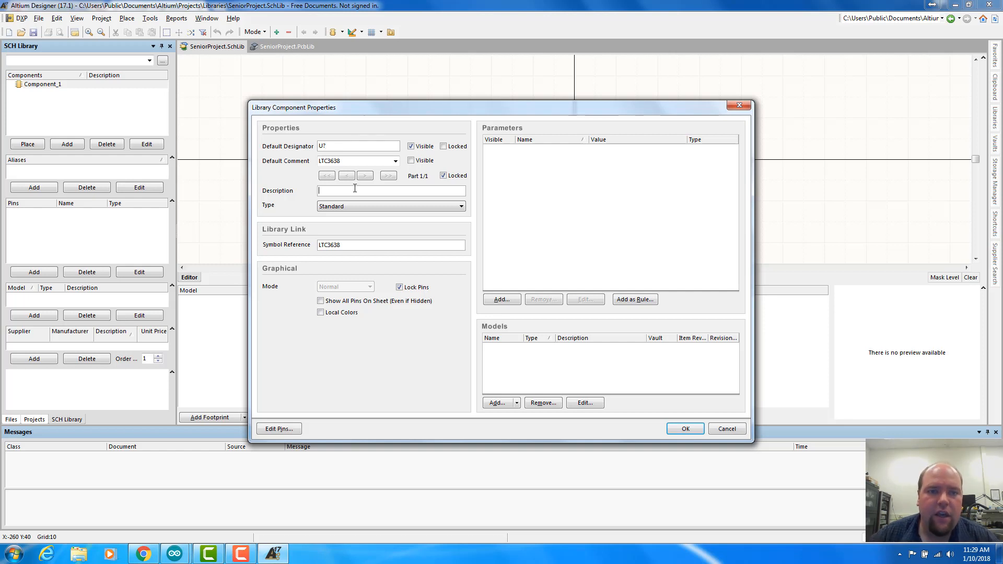
type("C")
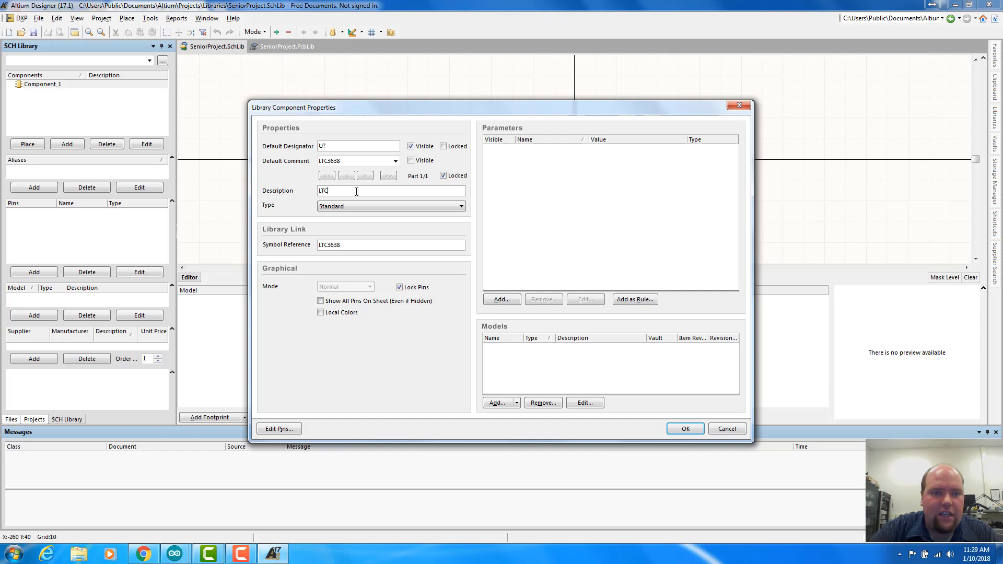
type("363")
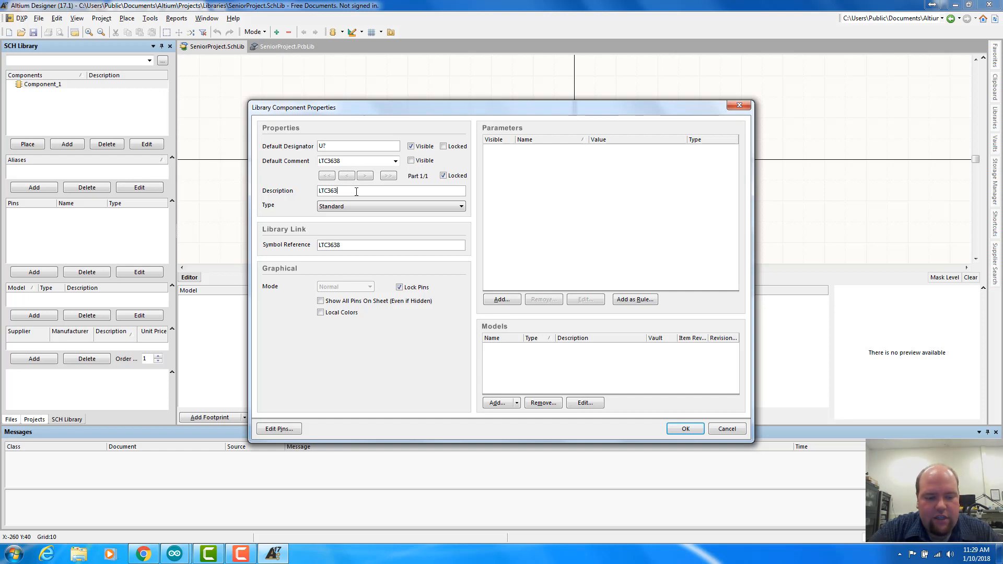
type("8 150")
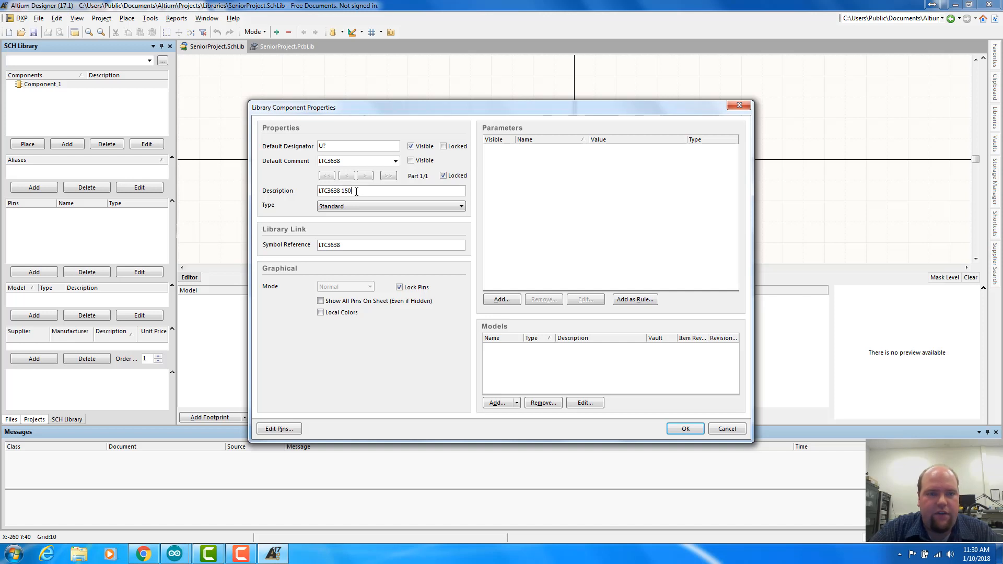
type("V Buck Regulator")
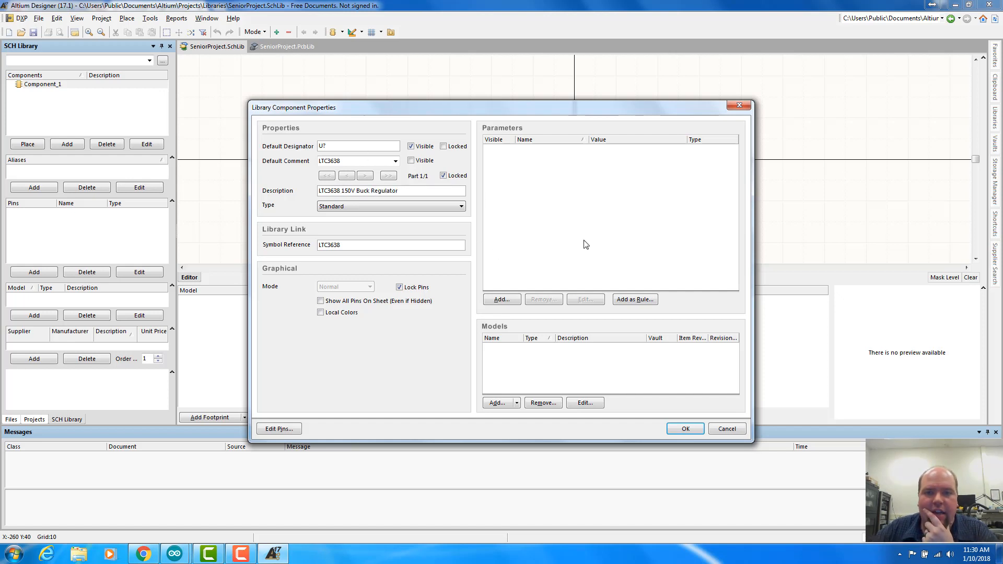
left_click(685, 431)
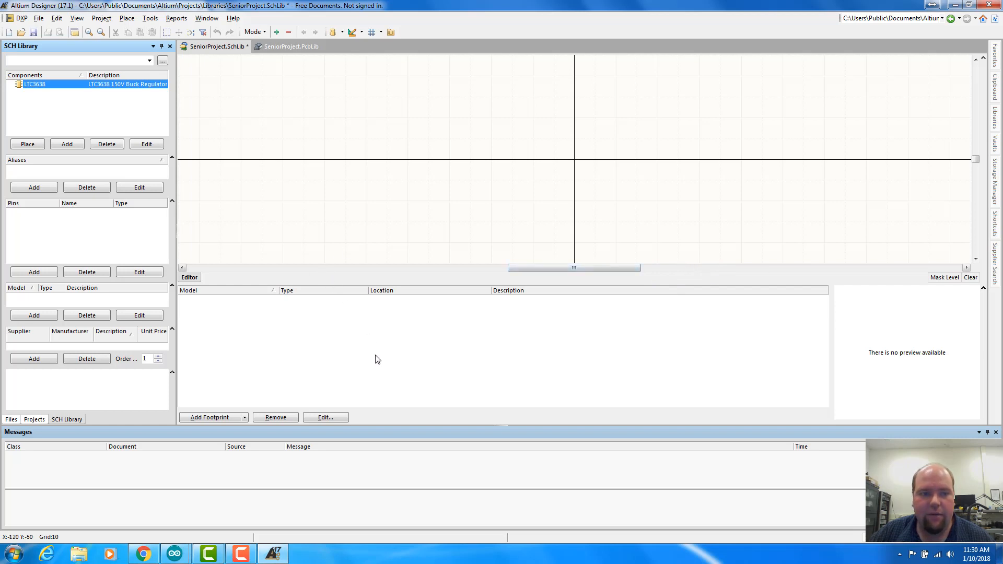
left_click(432, 173)
scroll(538, 169, "down", 3, "ctrl")
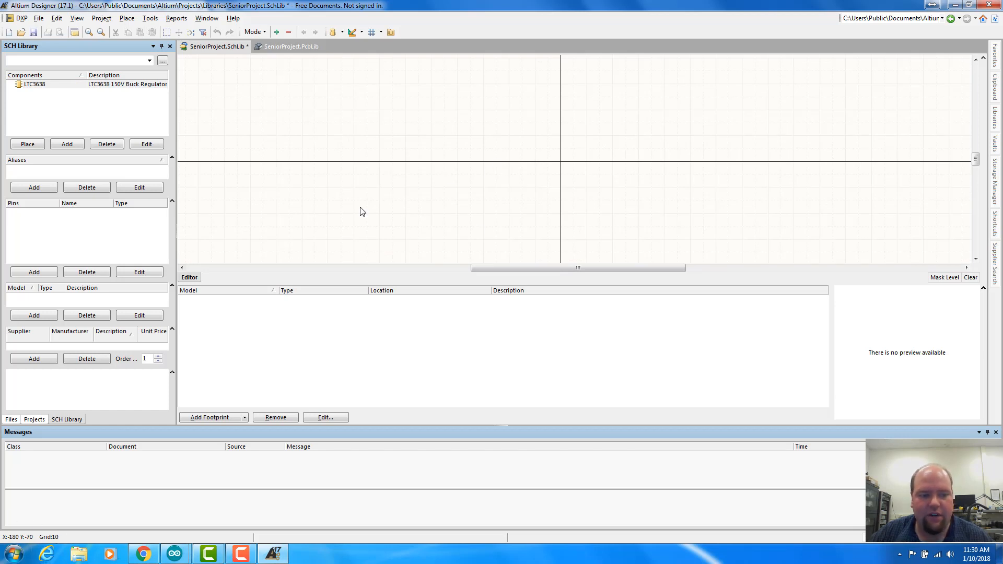
key("shift+g")
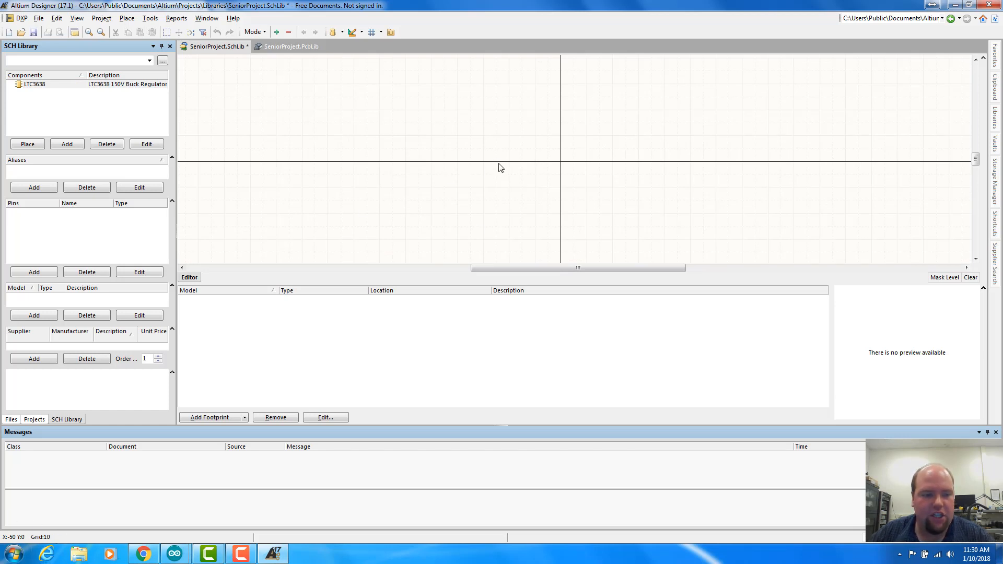
key("g")
key("g")
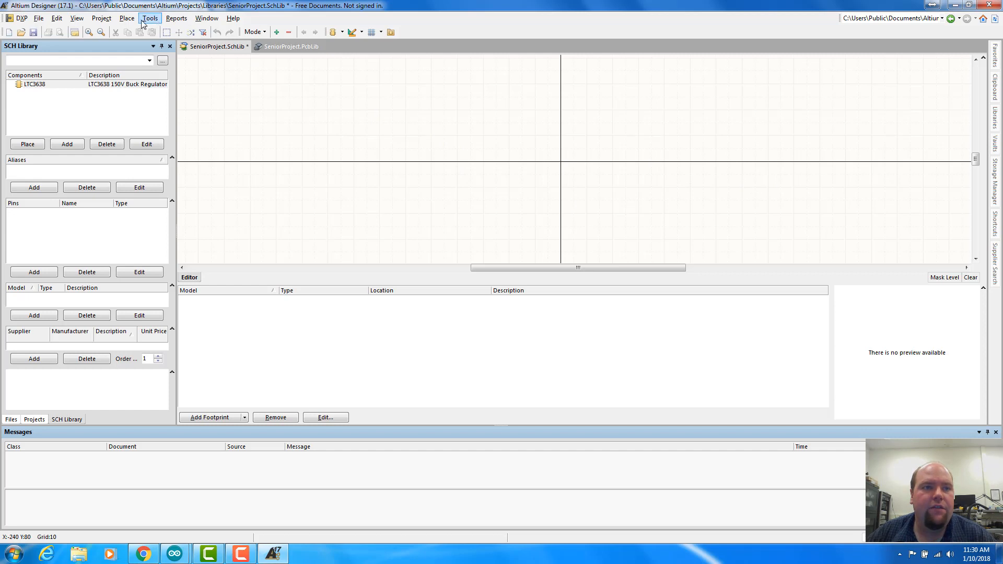
Start placing a pin on the LTC3638 symbol, and rotate it 180 degrees so its name is right of the pin line
left_click(125, 19)
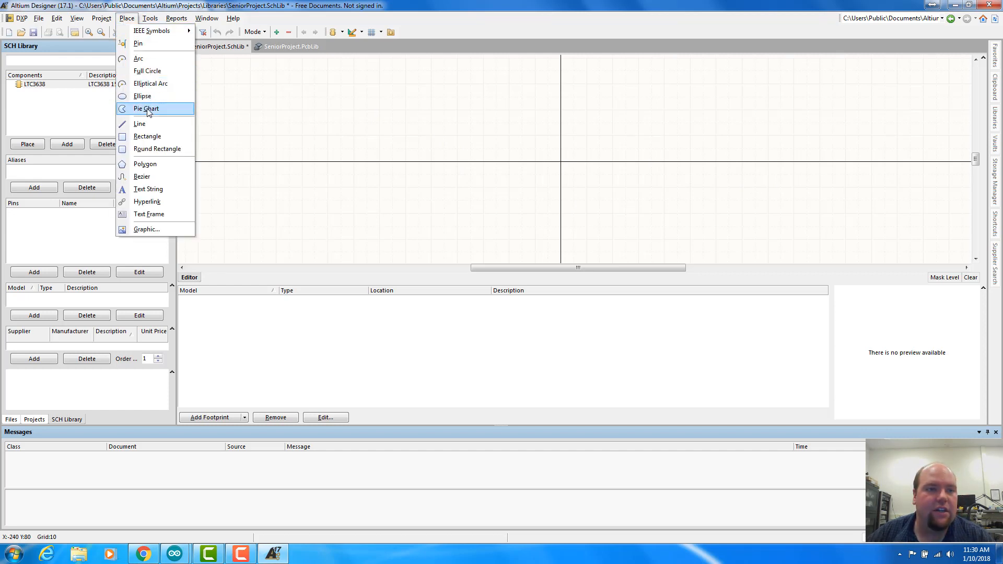
left_click(139, 44)
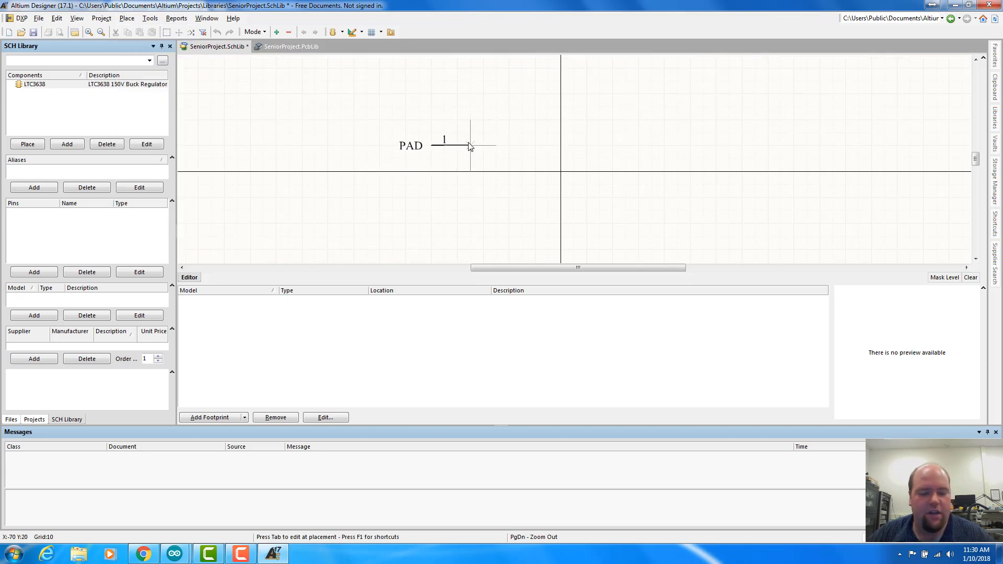
key("space")
key("space")
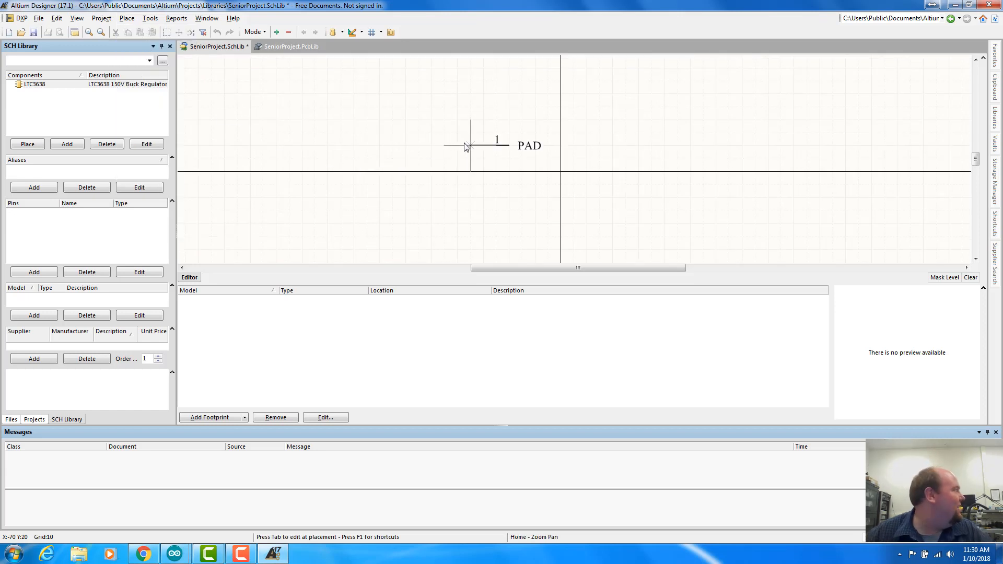
key("Left")
key("Up")
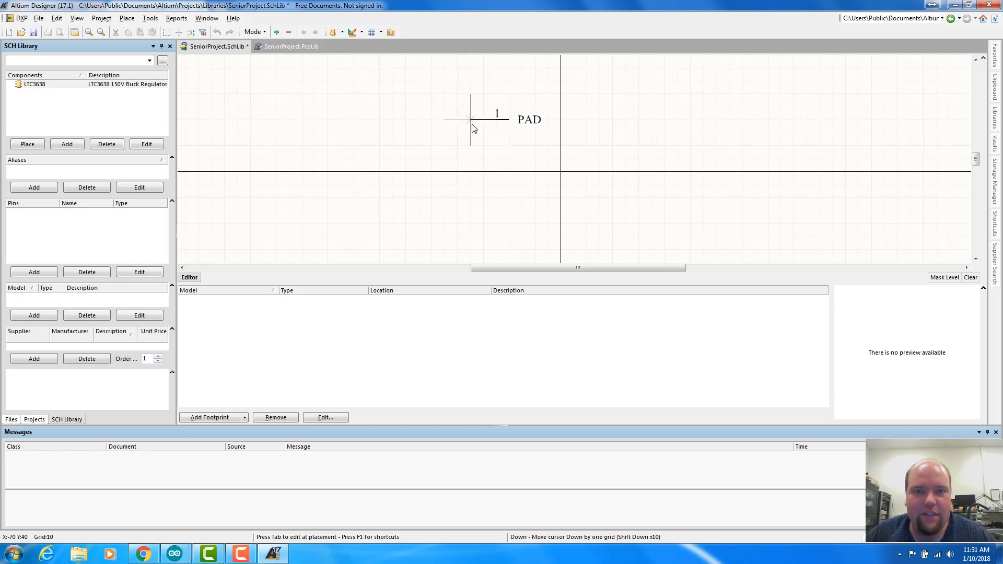
Look up the pin configuration diagram in the LTC3638 datasheet in Chrome, and return to the pin placement in Altium Designer
key("alt+Tab")
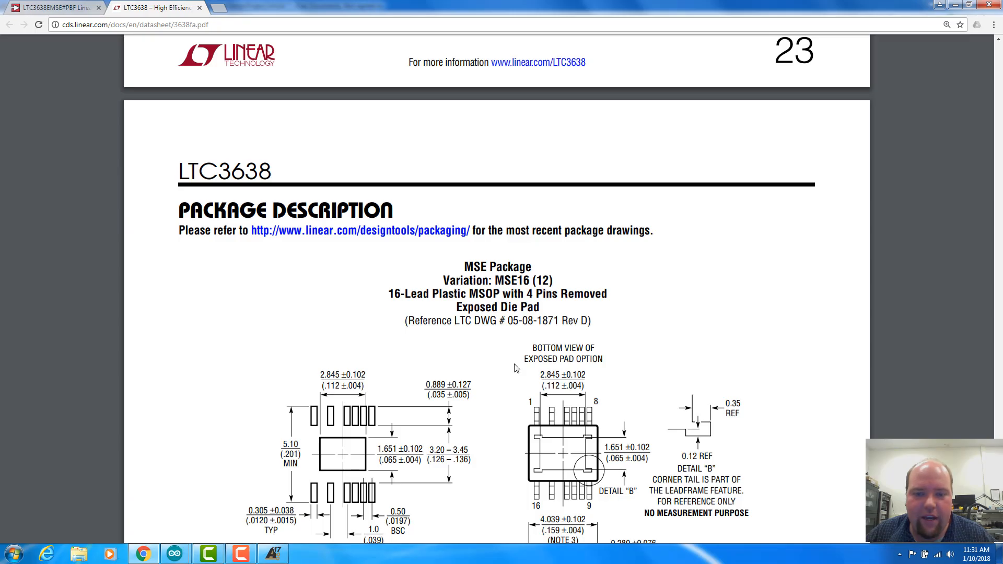
scroll(512, 370, "up", 10)
scroll(511, 371, "up", 20)
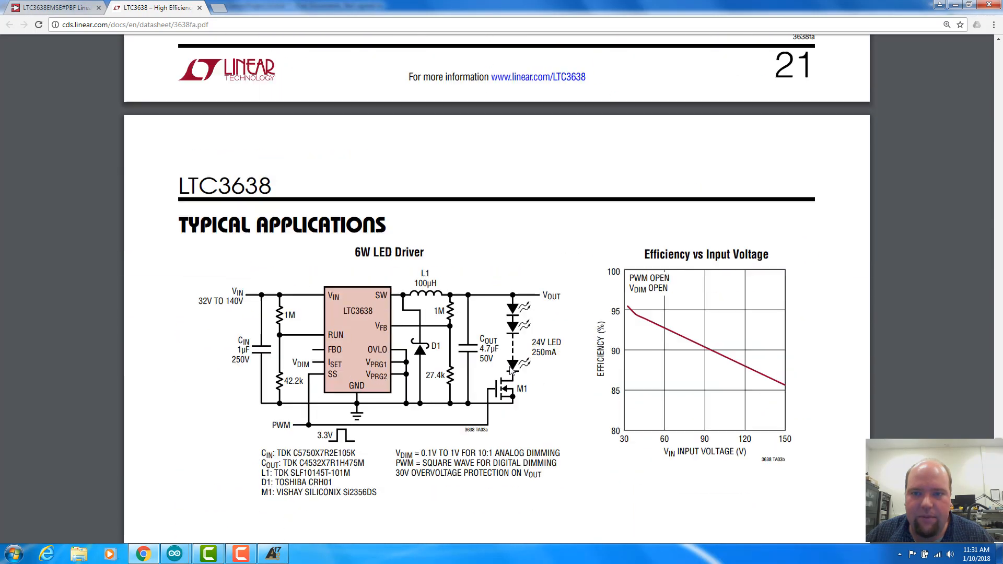
scroll(491, 387, "up", 20)
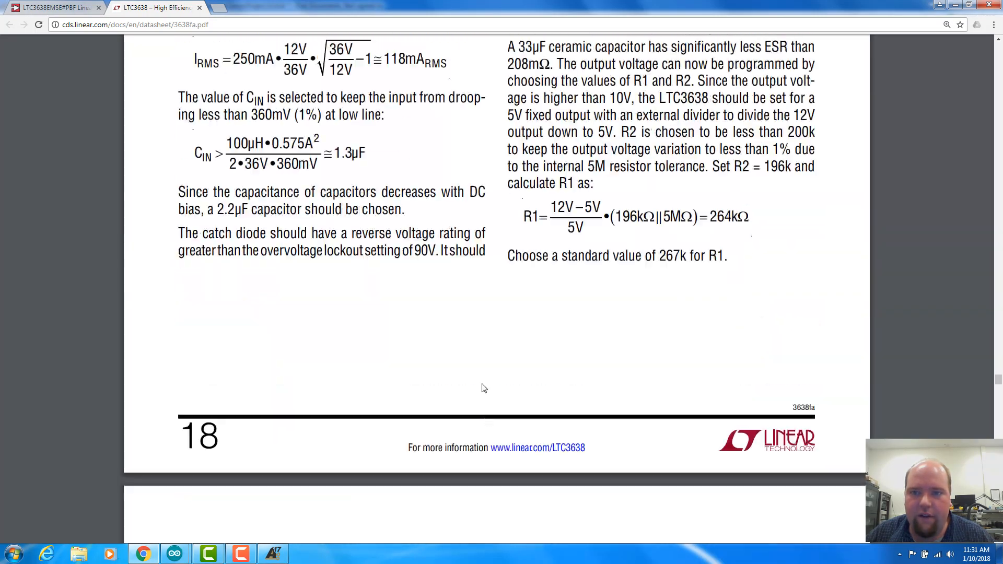
scroll(464, 384, "up", 20)
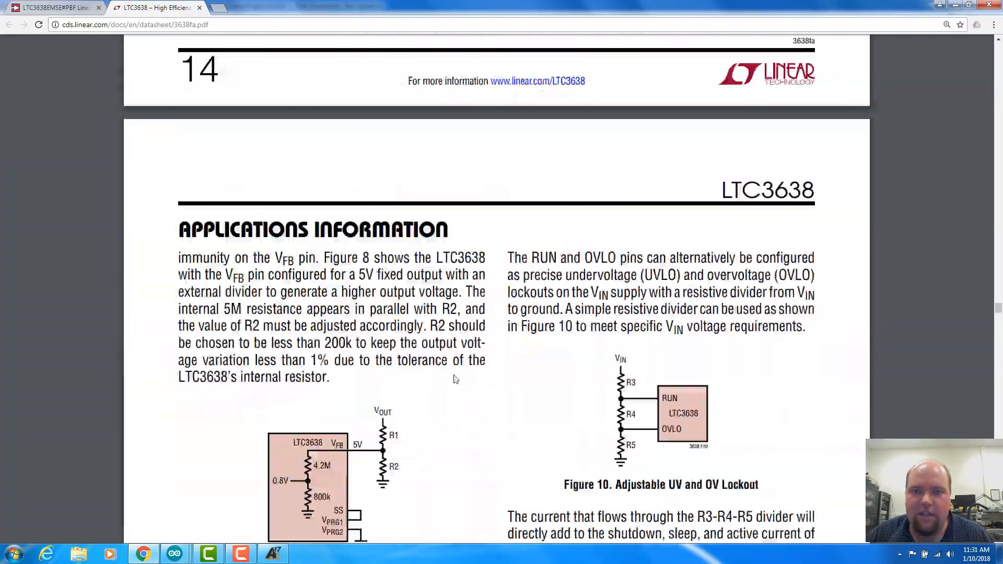
scroll(450, 364, "up", 20)
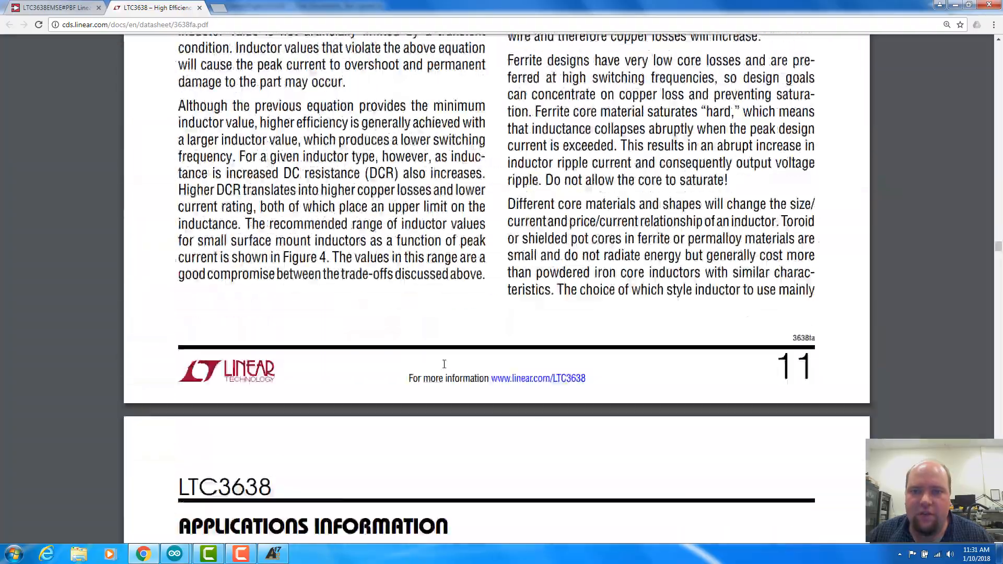
scroll(436, 326, "up", 20)
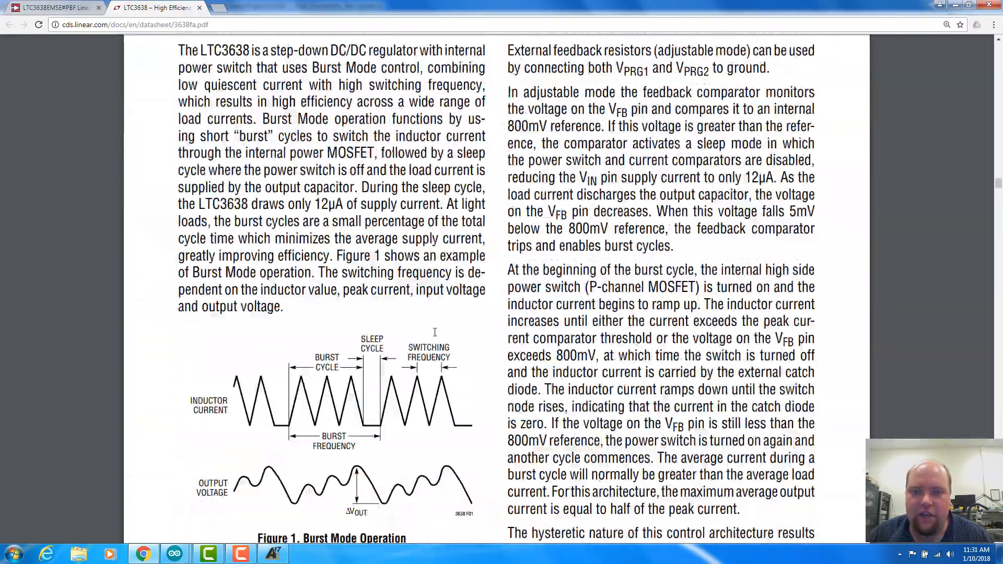
scroll(433, 327, "up", 20)
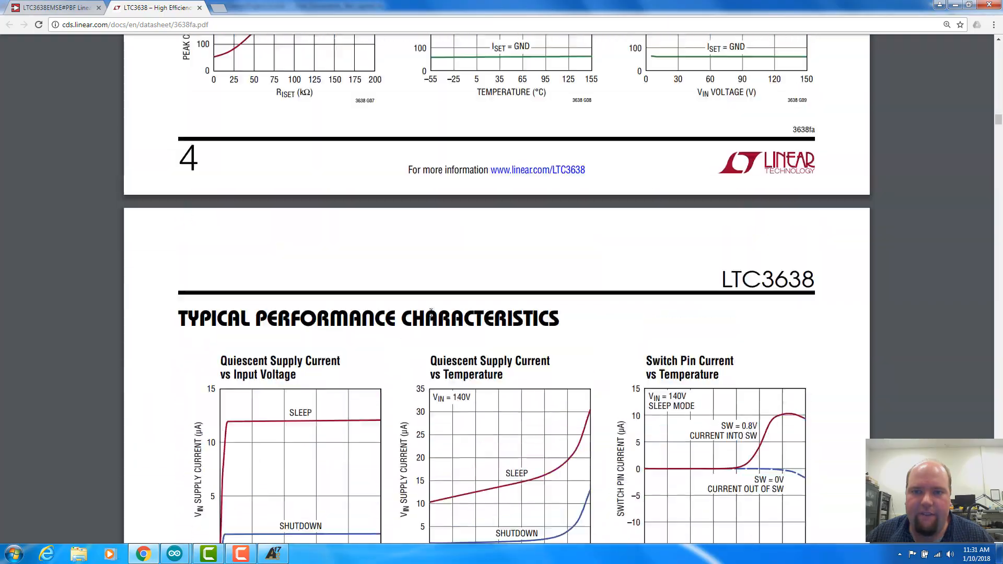
scroll(431, 311, "up", 15)
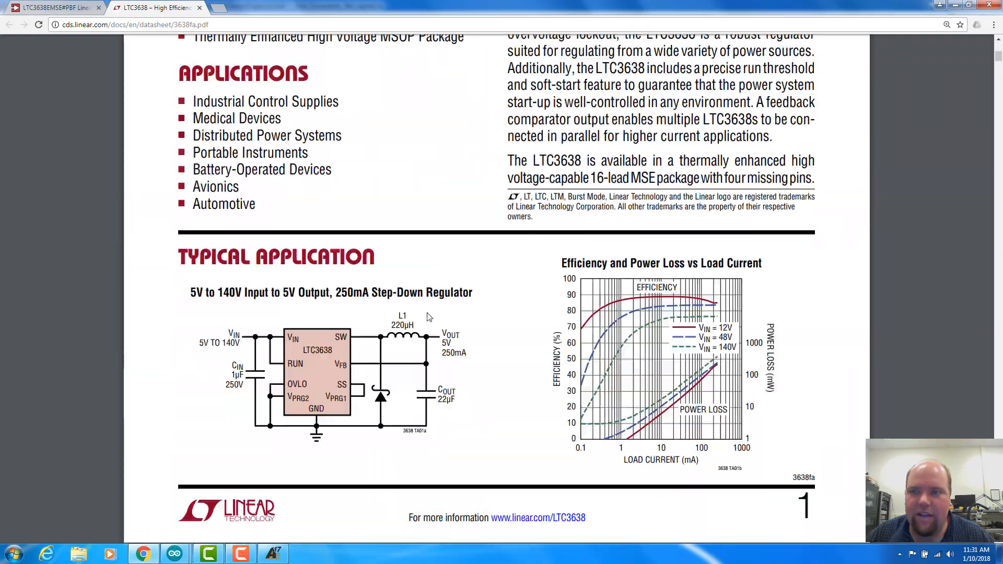
scroll(428, 316, "down", 12)
scroll(429, 316, "down", 9)
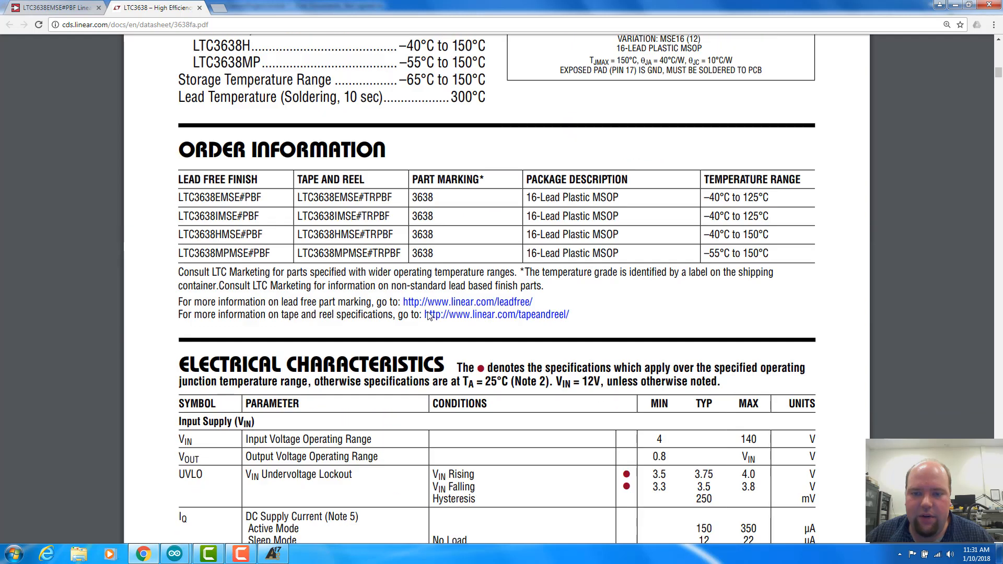
scroll(652, 275, "up", 6)
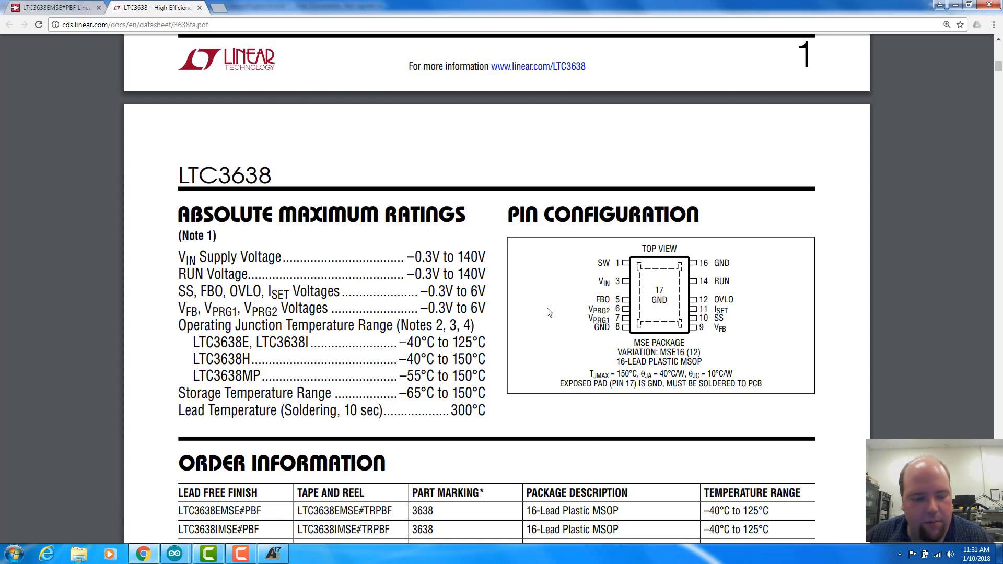
key("alt+Tab")
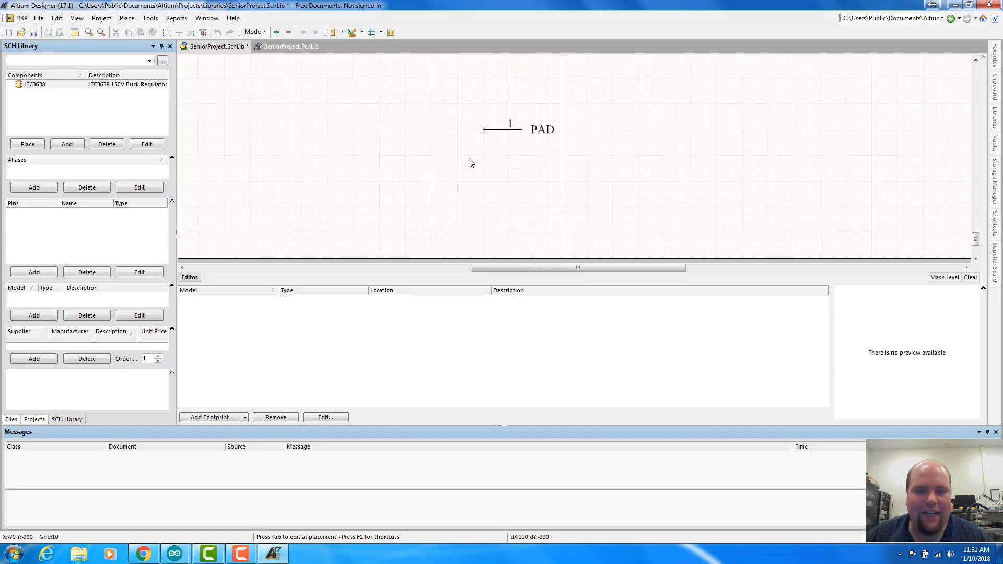
Name pin 1 SW and place it on the symbol at X -40, Y 40, left of the vertical origin axis
key("Tab")
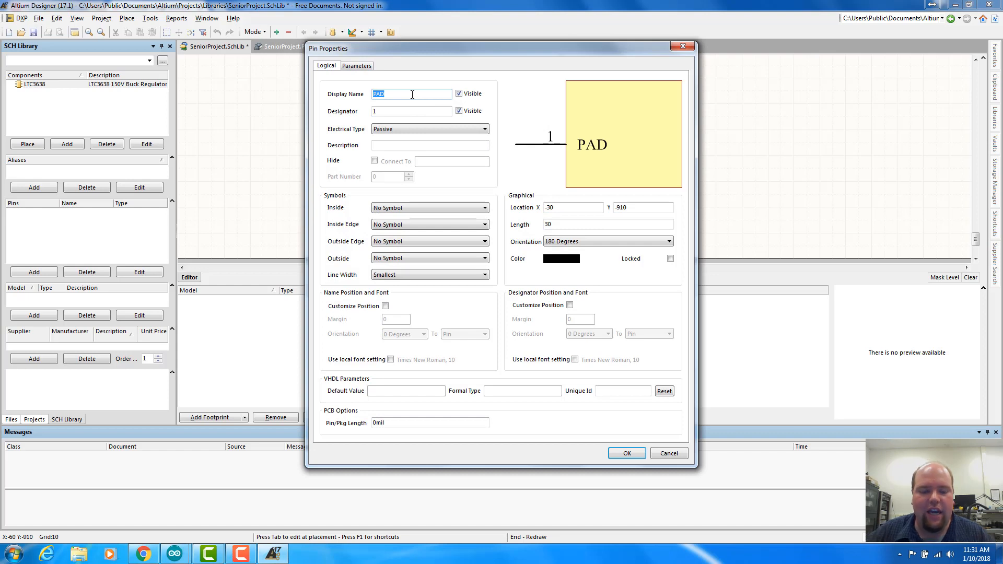
type("SW")
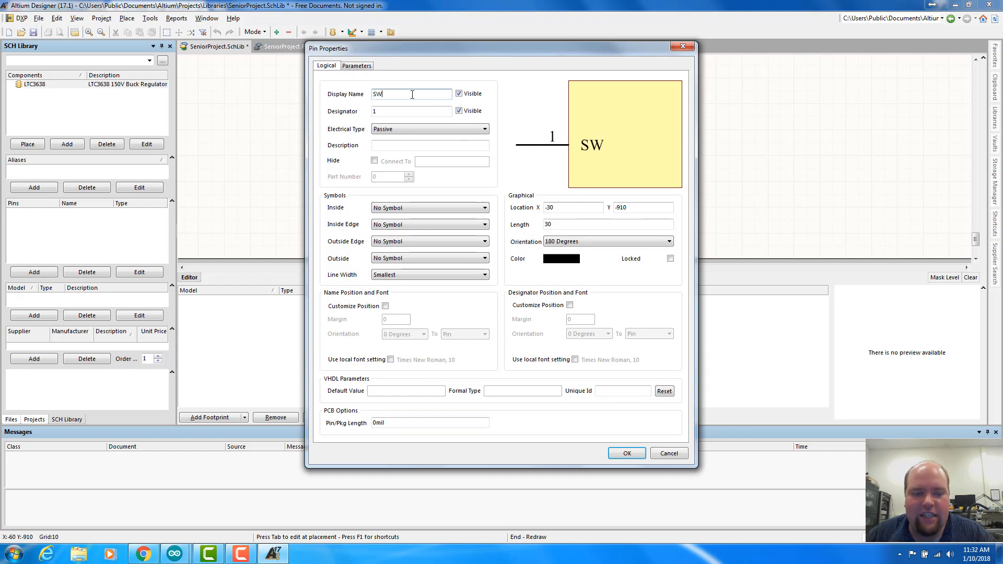
key("alt+Tab")
key("alt+Tab")
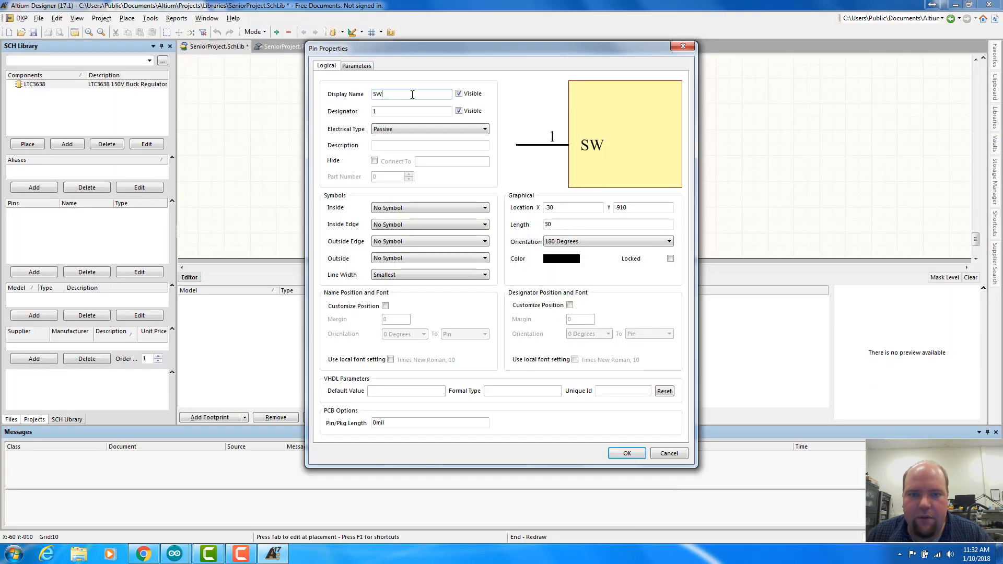
left_click(627, 453)
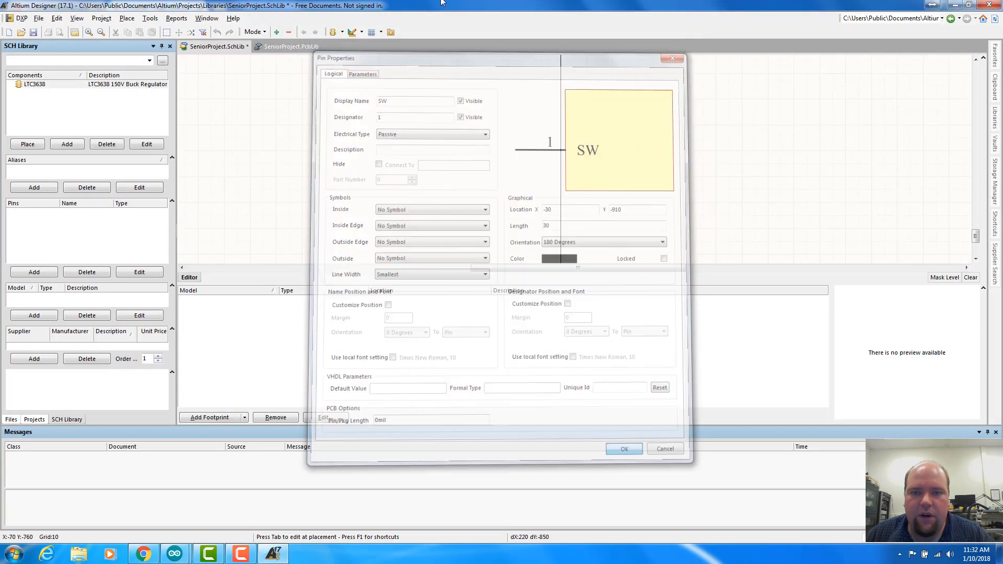
scroll(558, 171, "down", 1)
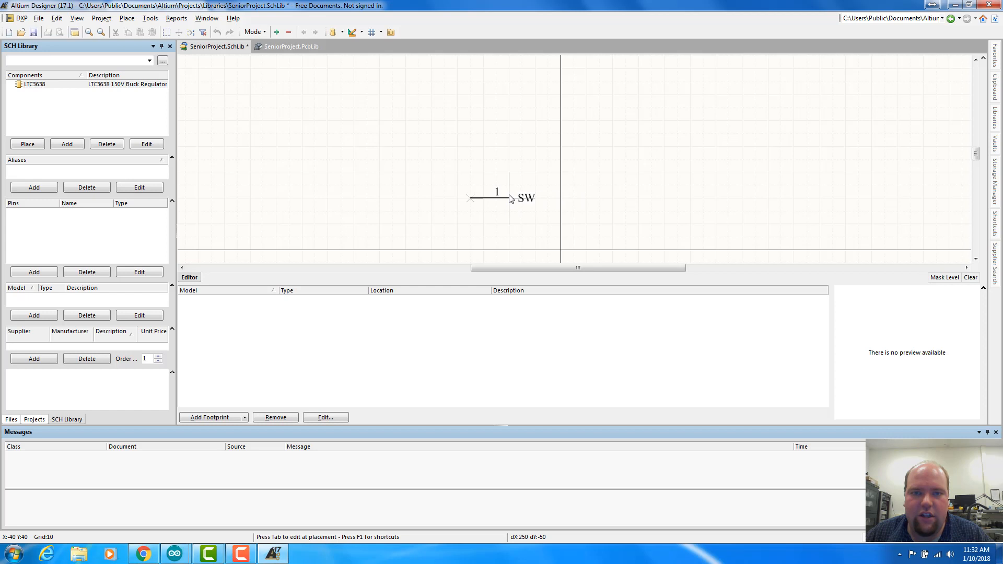
left_click(471, 198)
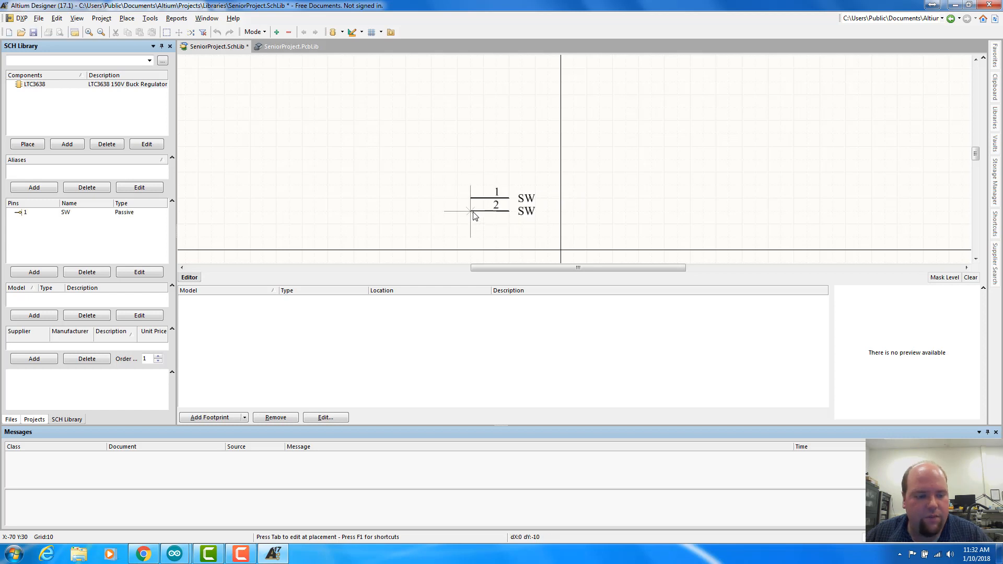
Check the pin configuration in the Chrome datasheet, and place a pin with designator 3 and name VIN one grid unit below the SW pin
key("alt+Tab")
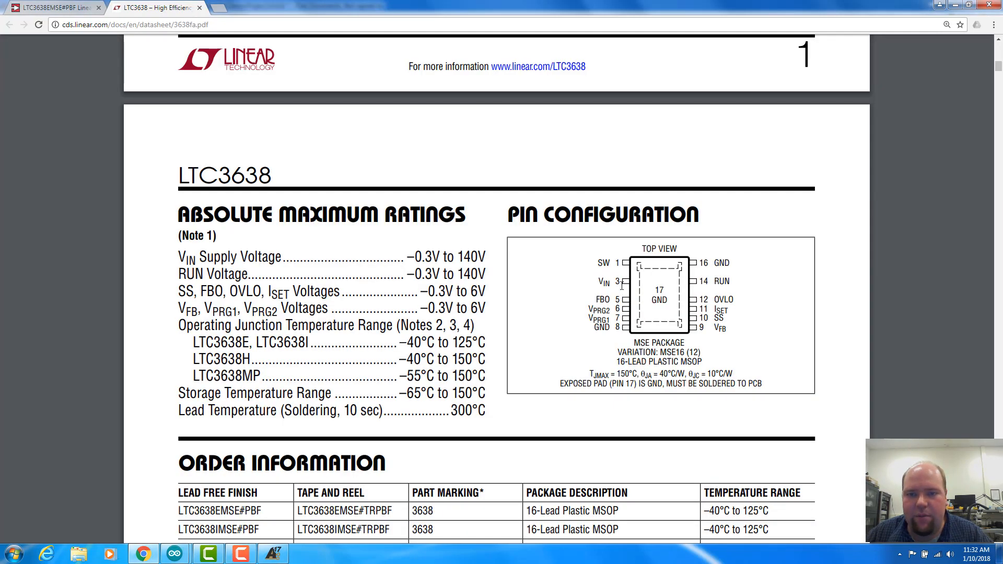
key("alt+Tab")
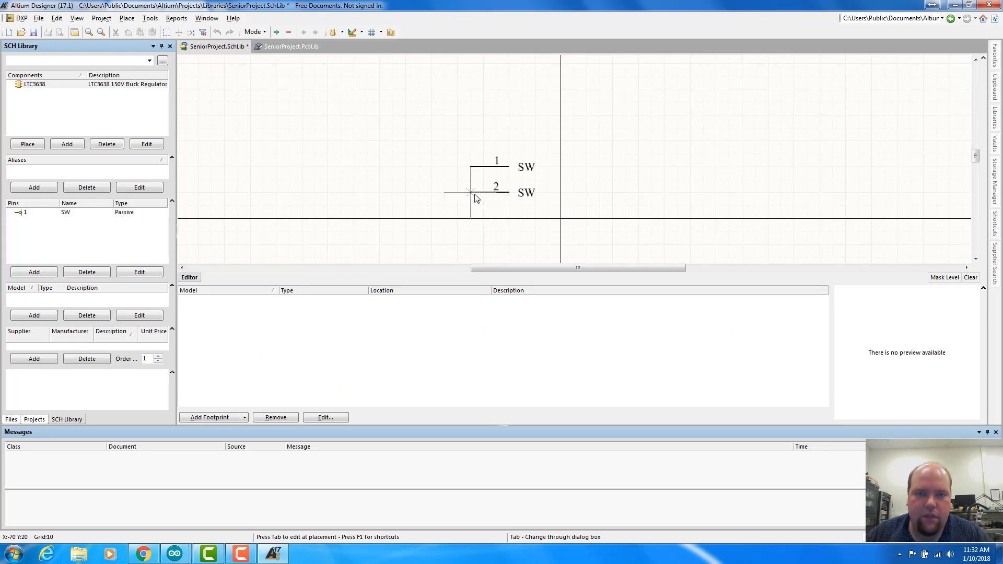
key("alt+Tab")
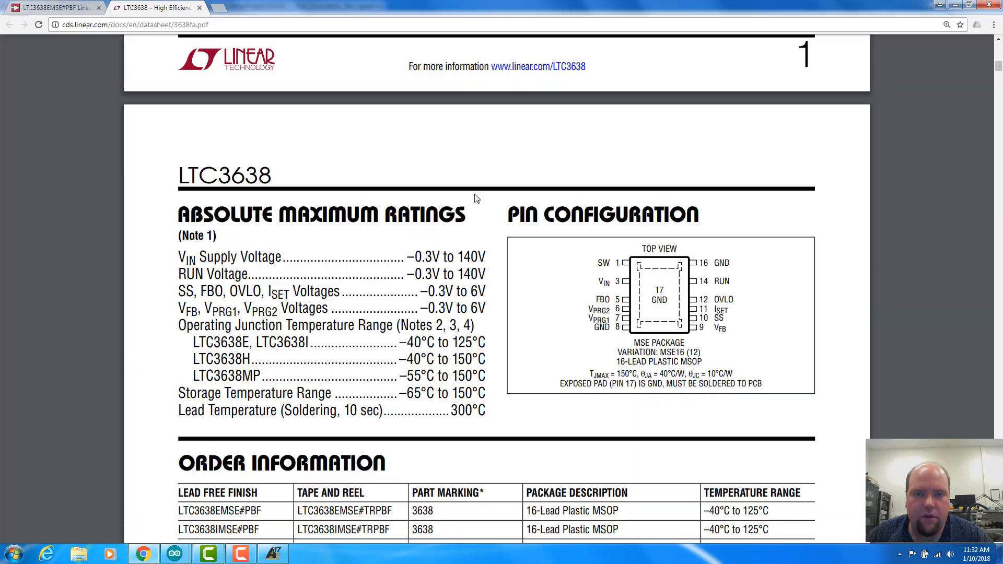
key("alt+Tab")
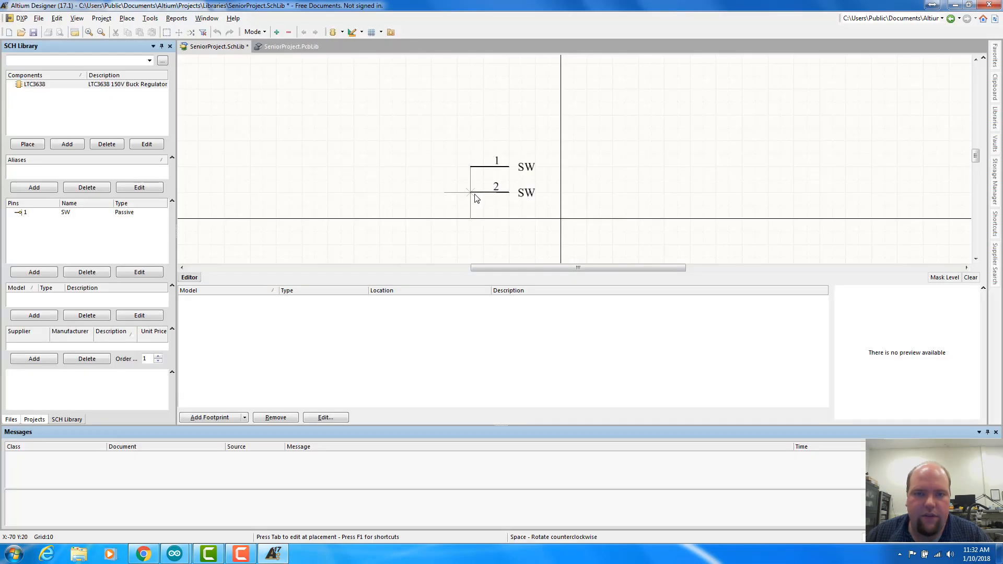
key("Tab")
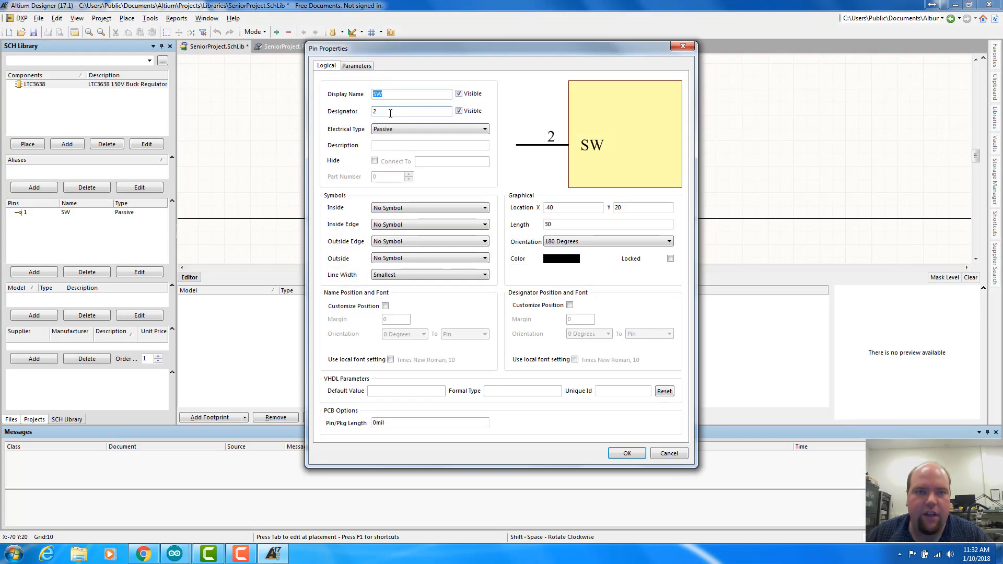
type("3")
key("shift+Tab")
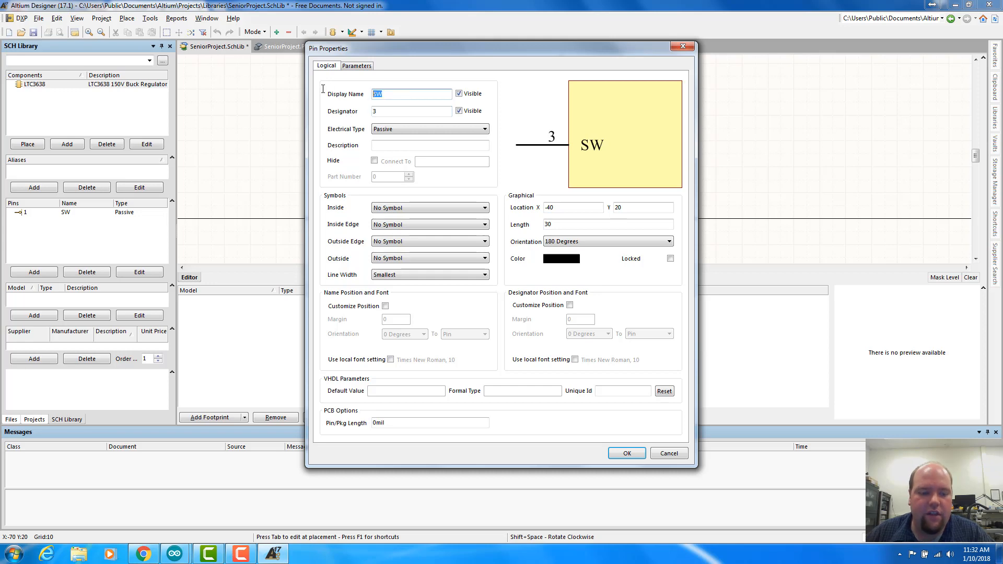
type("VIN")
key("Return")
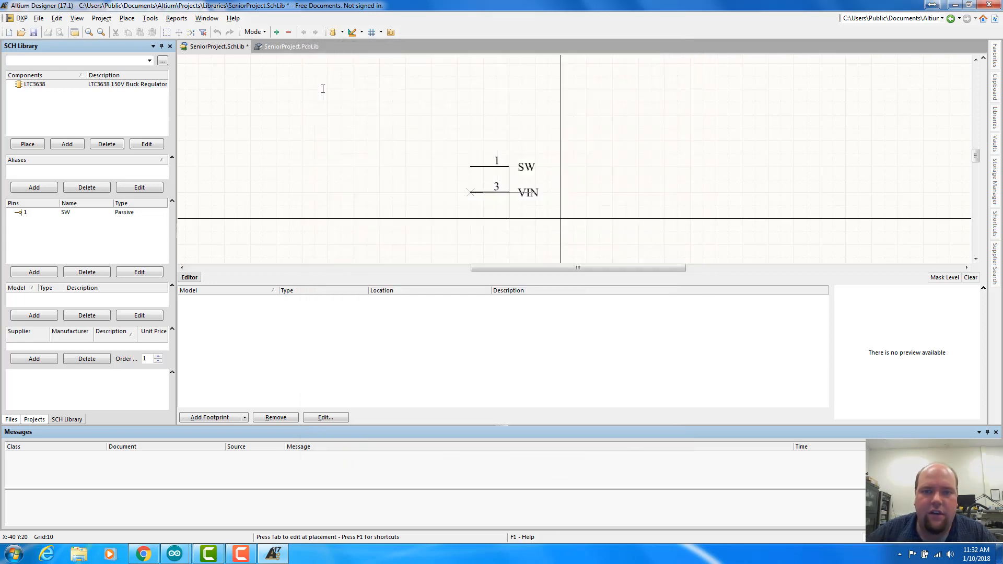
left_click(511, 190)
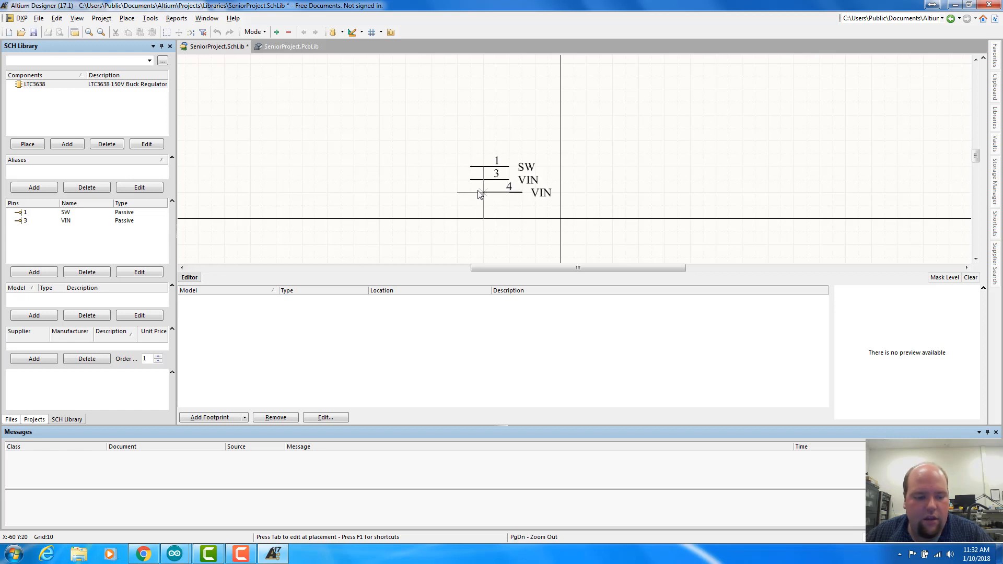
Check the datasheet in Chrome, and place a pin named FBO with designator 5 at X -40, Y 20, directly below VIN
key("alt+Tab")
key("alt+Tab")
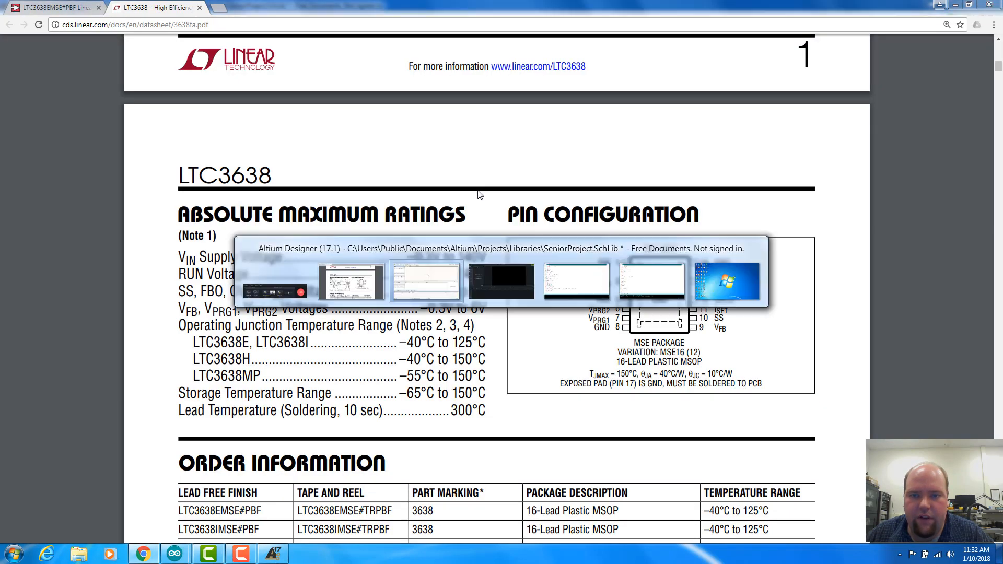
key("Tab")
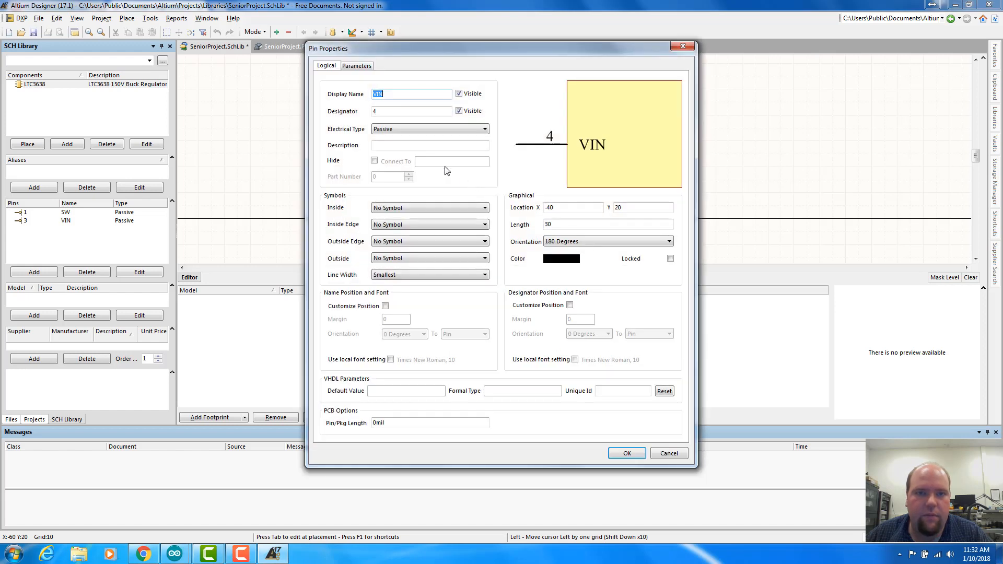
type("FBO")
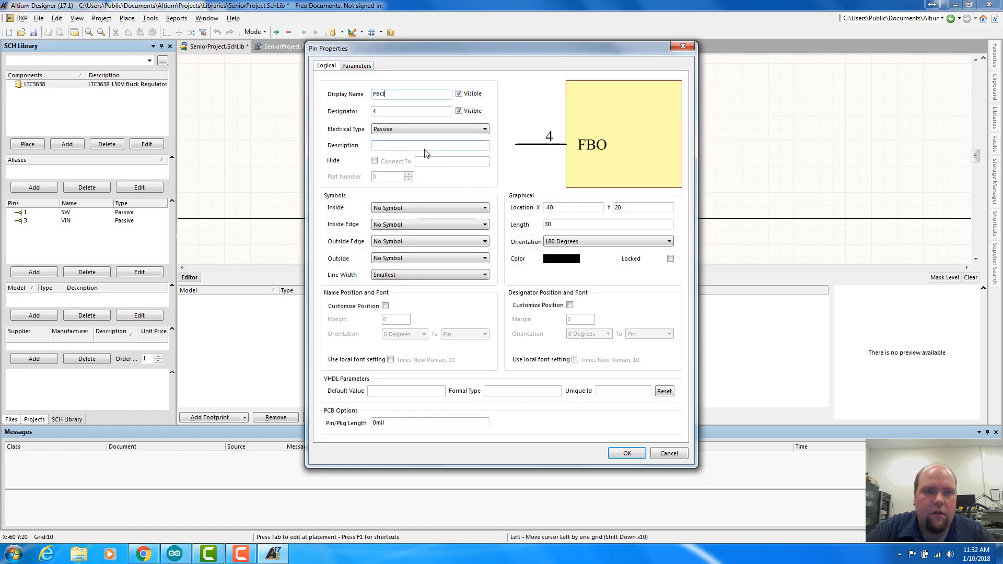
key("Tab")
type("5")
key("Return")
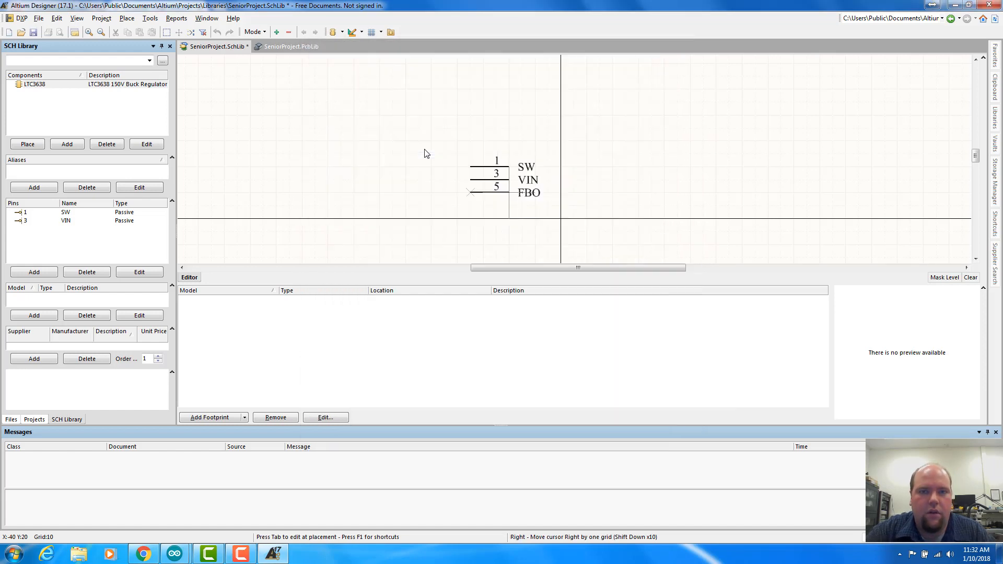
key("Return")
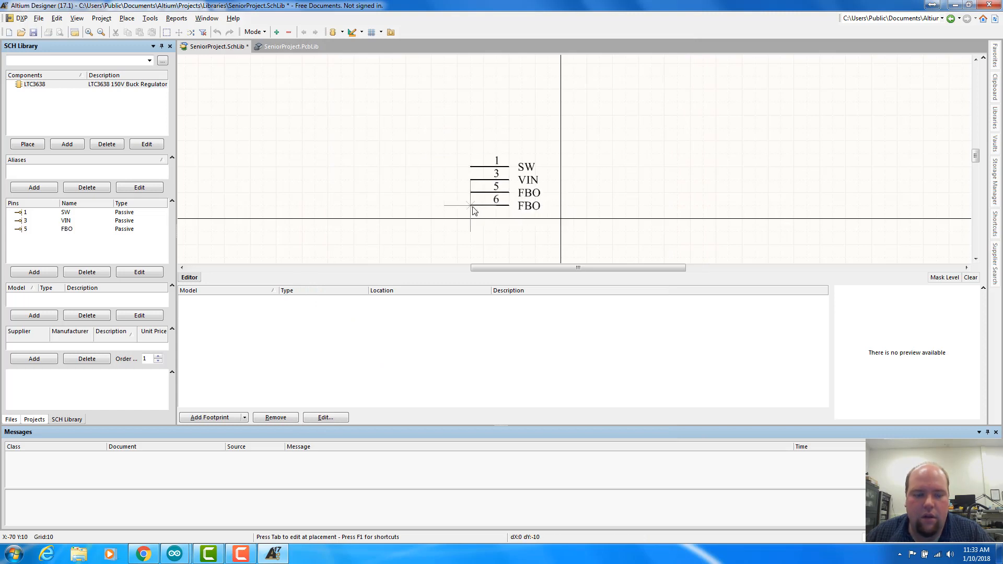
Check the datasheet in Chrome, and place pin 6 named VPRG2 at X -40, Y 10, directly below FBO
key("alt+Tab")
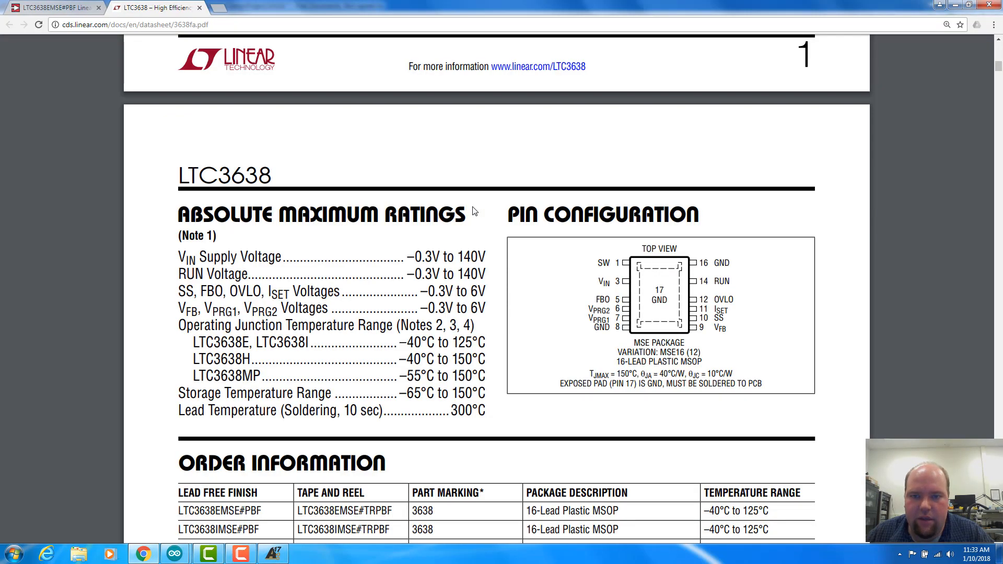
key("alt+Tab")
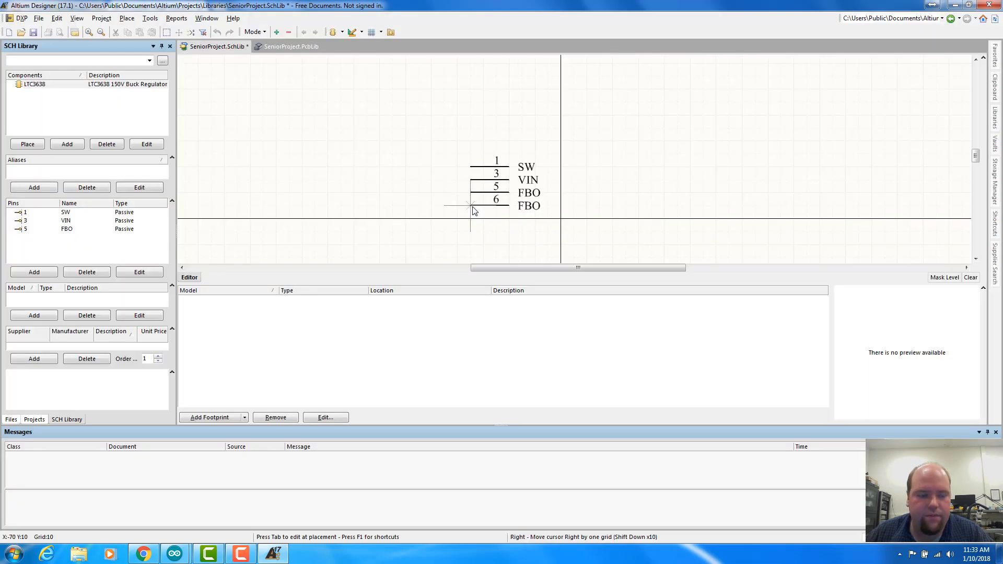
key("Tab")
type("VPRG2")
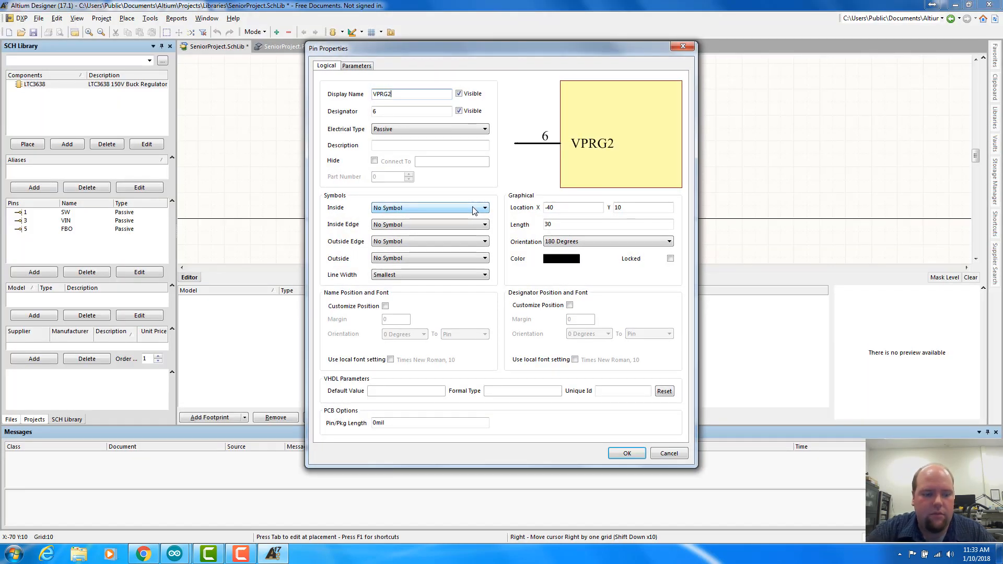
key("Return")
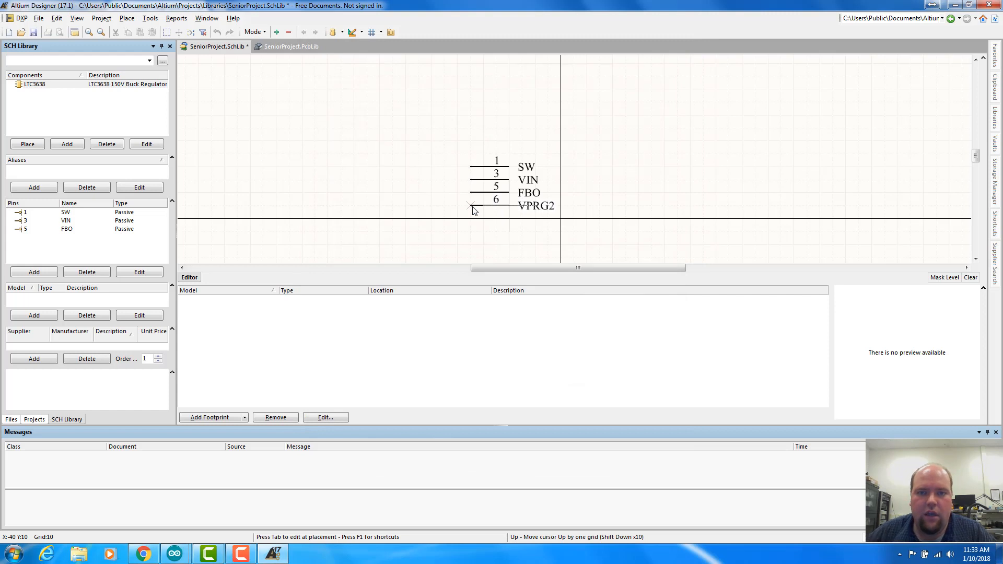
left_click(471, 206)
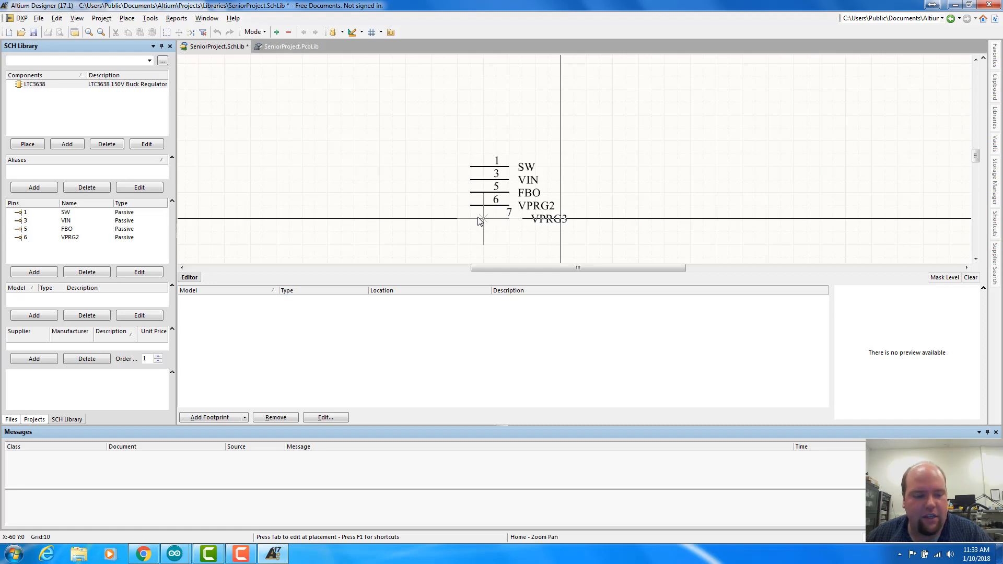
Check the datasheet in Chrome, and place pin 7 named VPRG1 at X -40, Y 0, directly below VPRG2
key("alt+Tab")
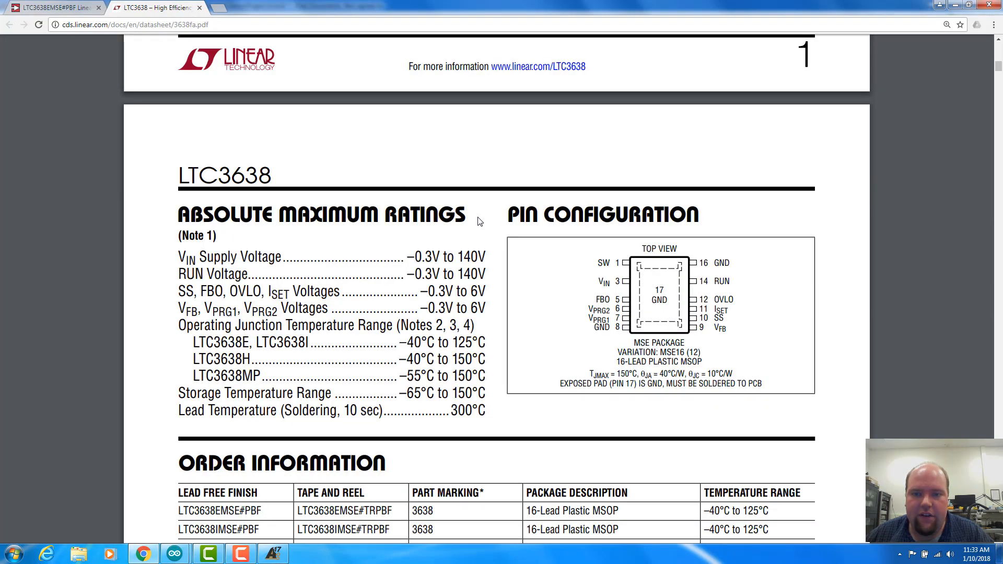
key("alt+Tab")
key("Tab")
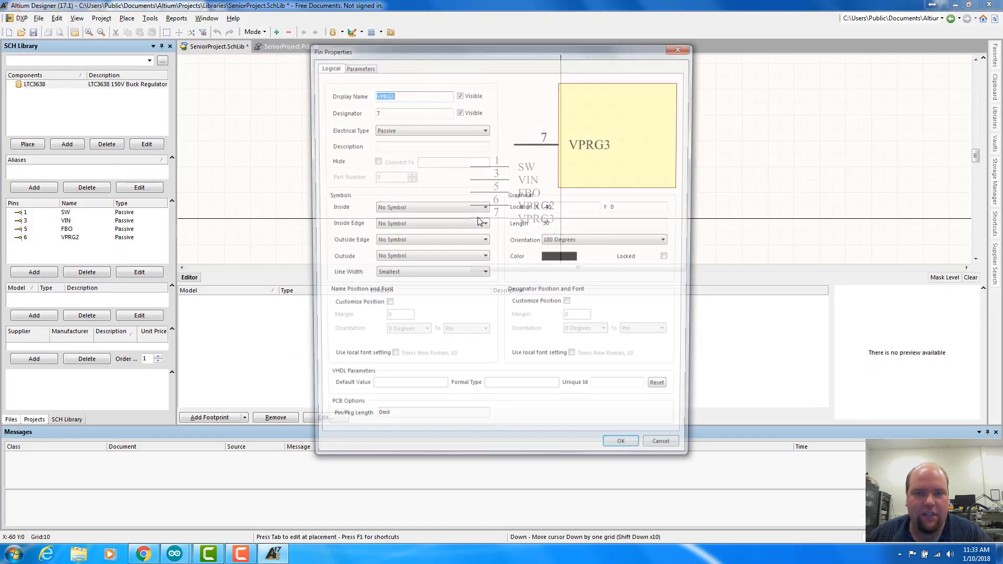
left_click(411, 94)
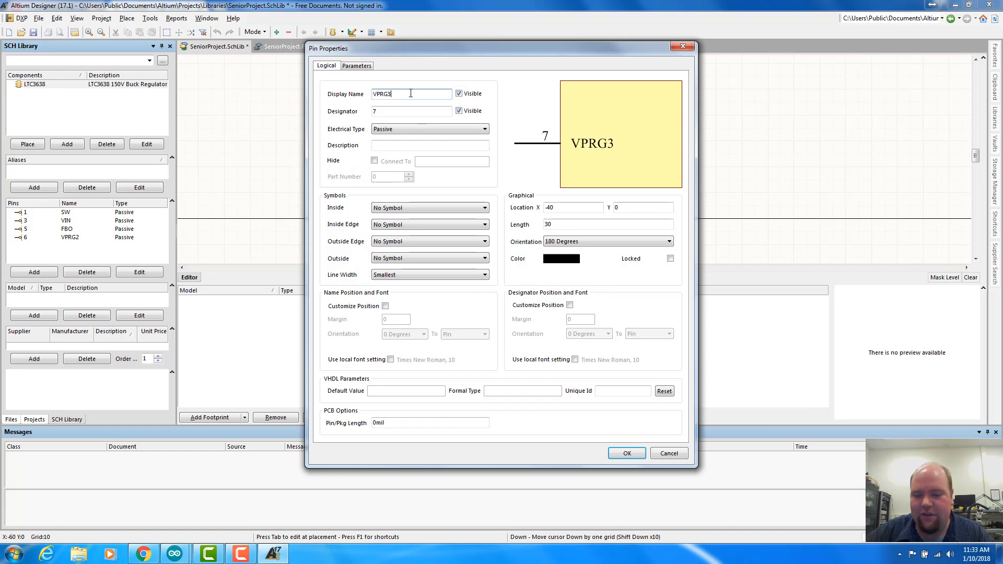
key("BackSpace")
type("1")
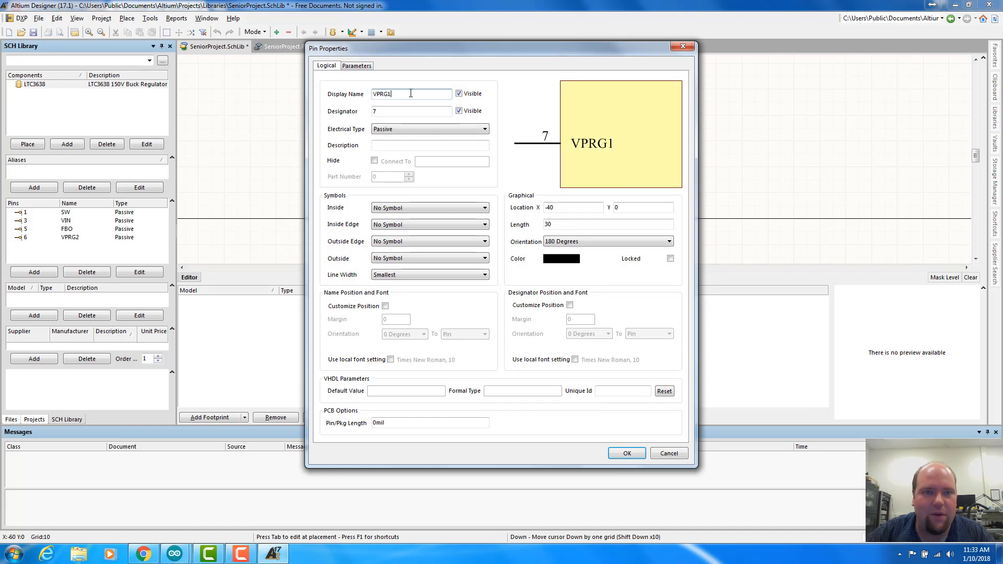
left_click(627, 453)
left_click(470, 218)
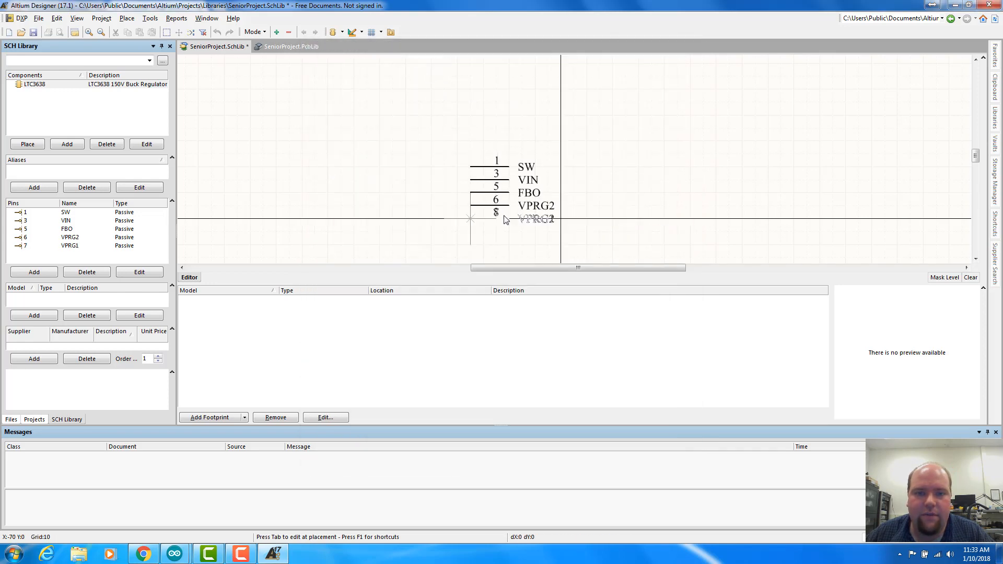
Check the datasheet in Chrome, and place pin 8 named GND at X -40, Y -10, directly below VPRG1
left_click(470, 232)
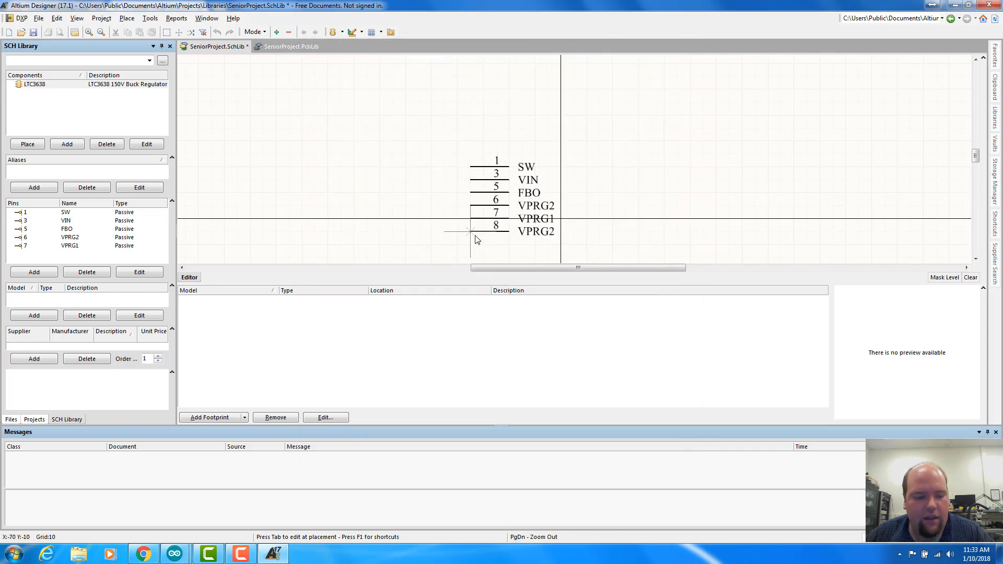
key("alt+Tab")
key("alt+Tab")
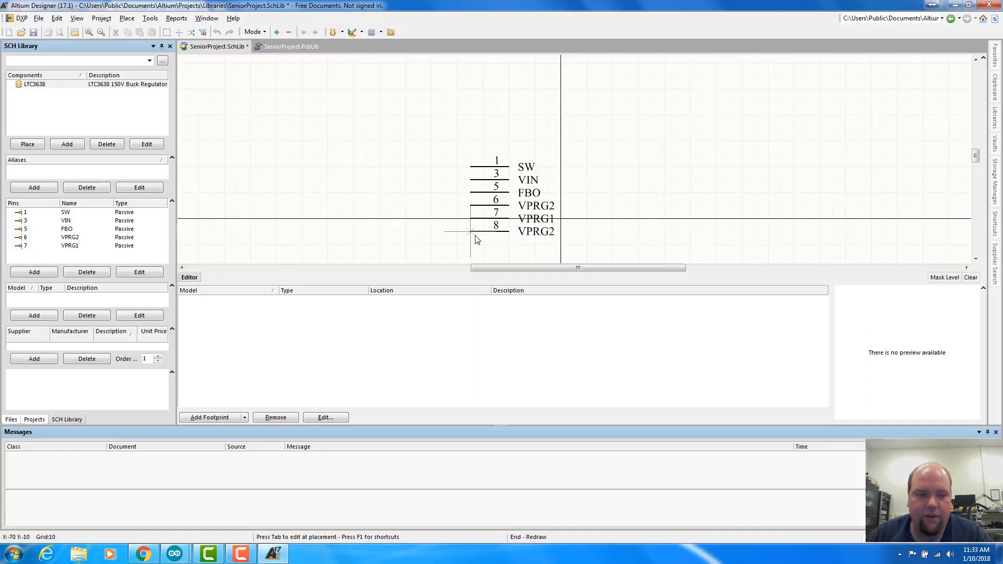
key("Tab")
type("GND")
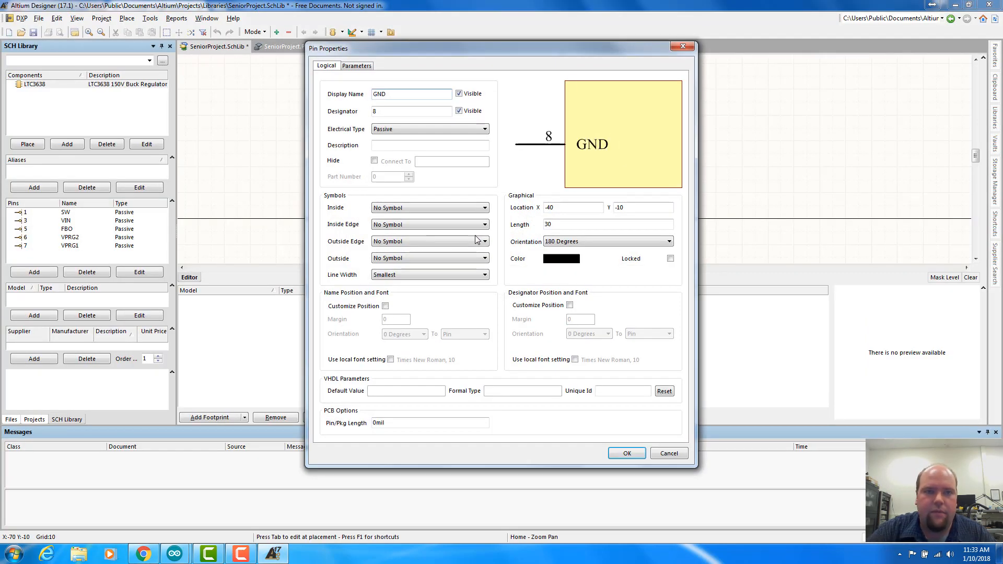
key("Return")
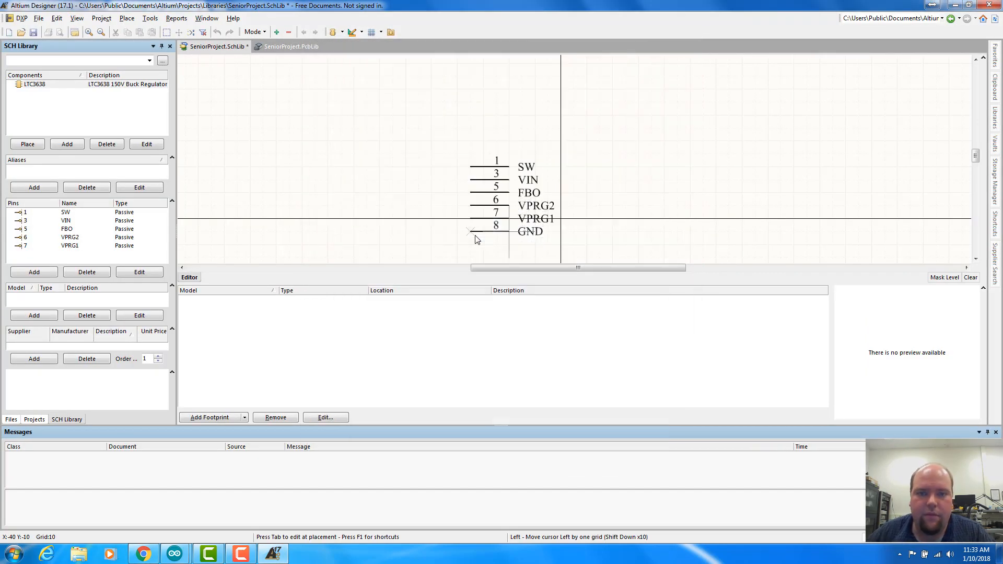
left_click(511, 237)
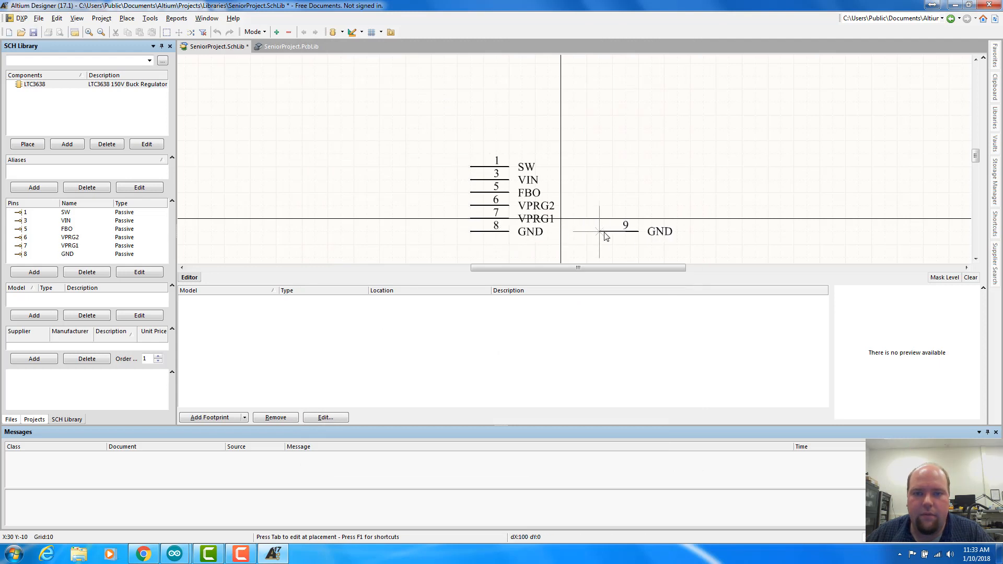
Flip the new pin to 0 degrees orientation, name it VFB and place it as pin 9 at X 40, Y -10, opposite pin 8
key("space")
key("space")
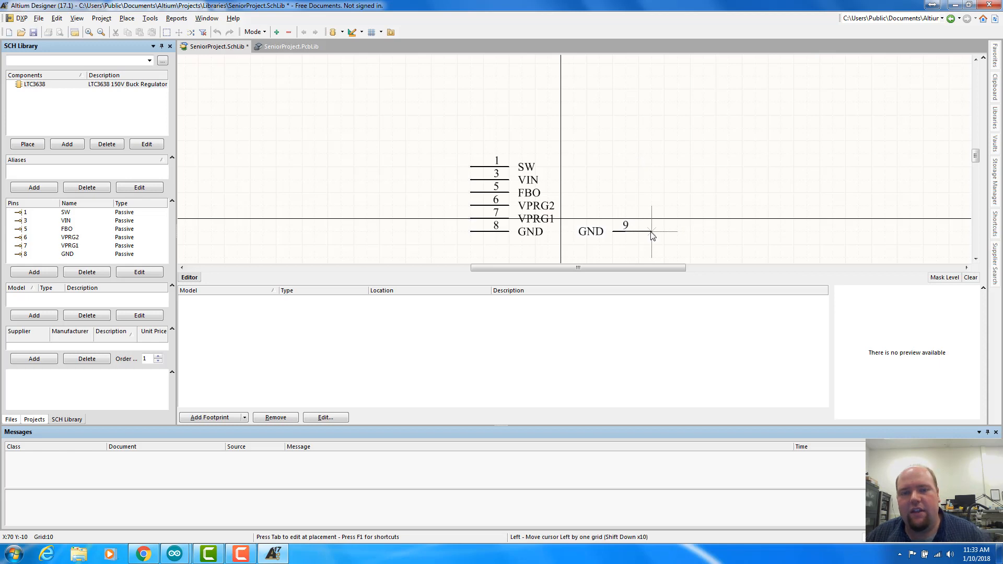
key("Right")
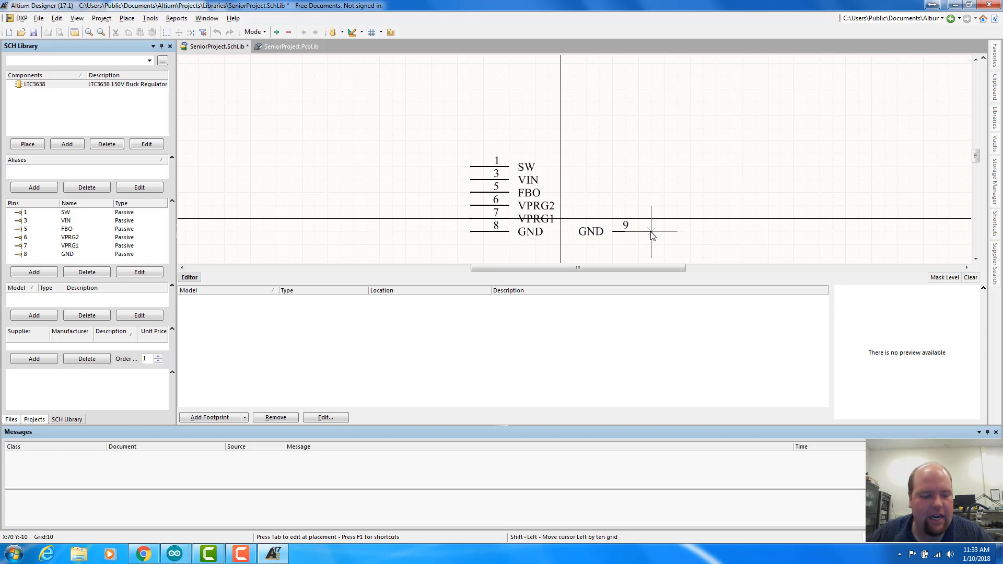
key("alt+Tab")
key("alt+Tab")
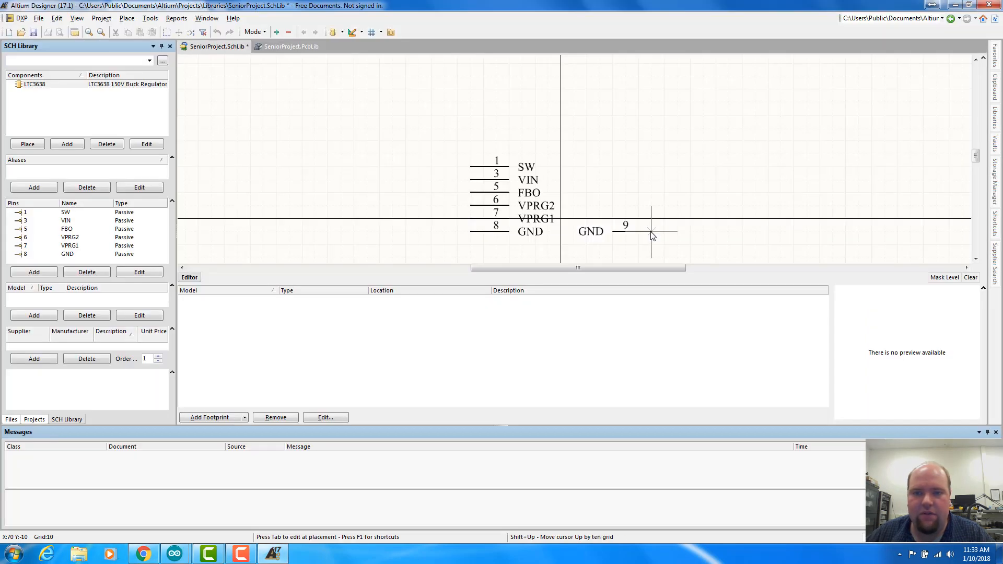
key("Tab")
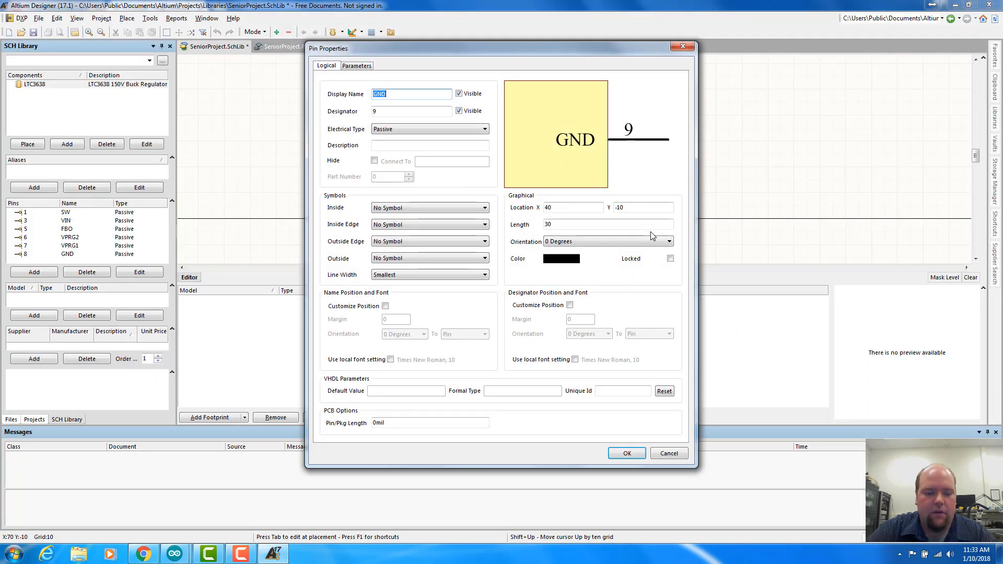
type("VFB")
key("Return")
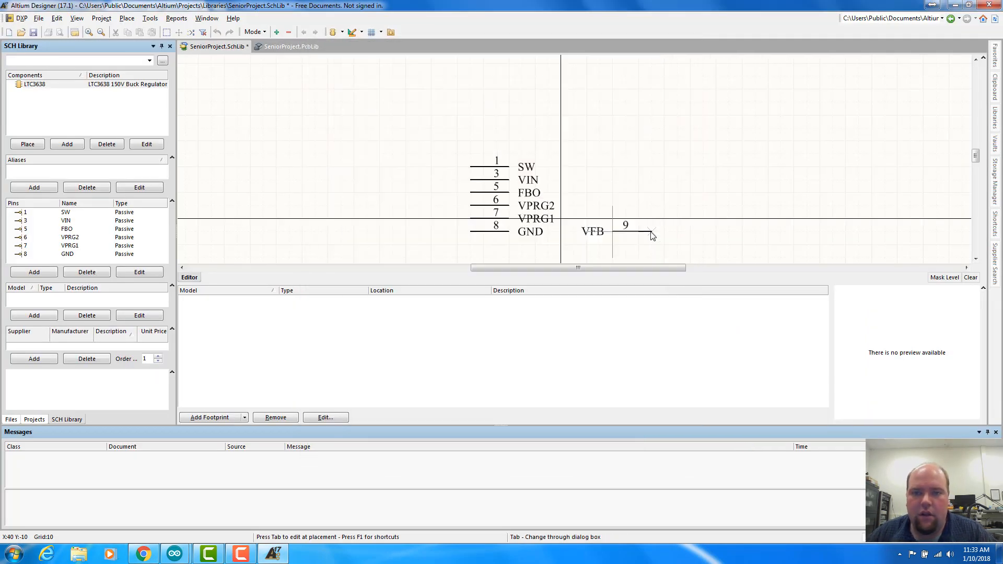
left_click(651, 235)
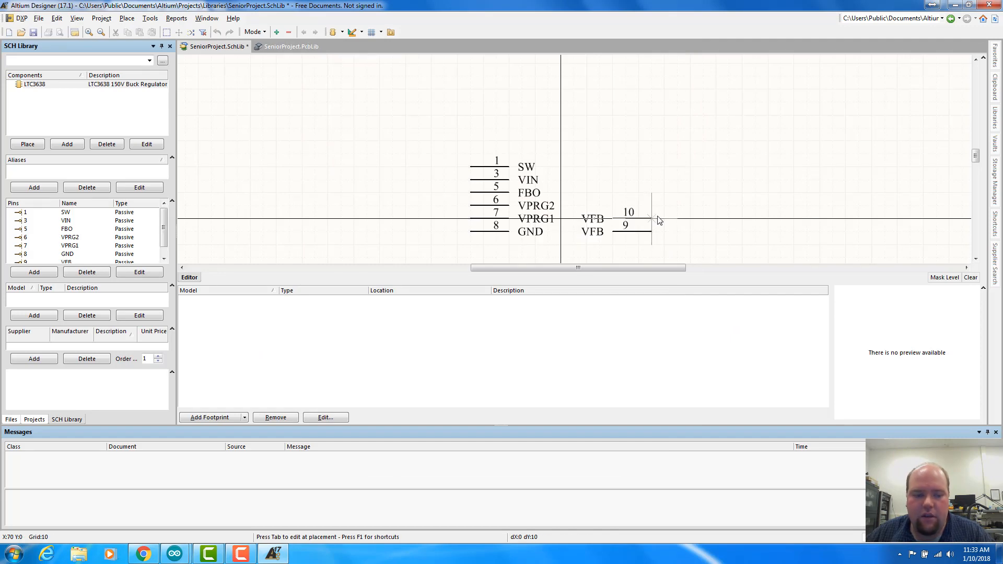
Check the datasheet in Chrome, and place pin 10 named SS at X 40, Y 0, directly above VFB
key("alt+Tab")
key("alt+Tab")
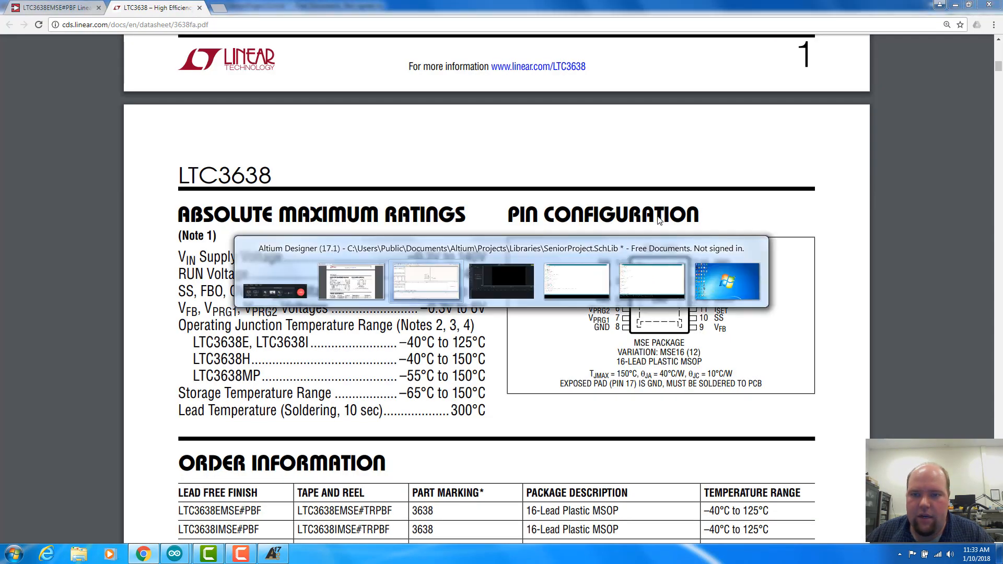
key("Tab")
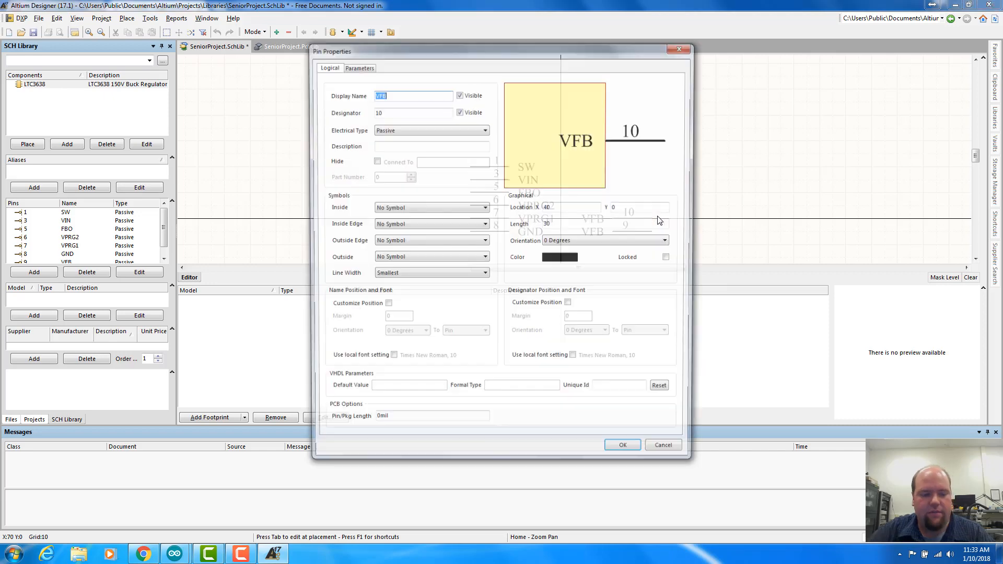
type("SS")
key("Return")
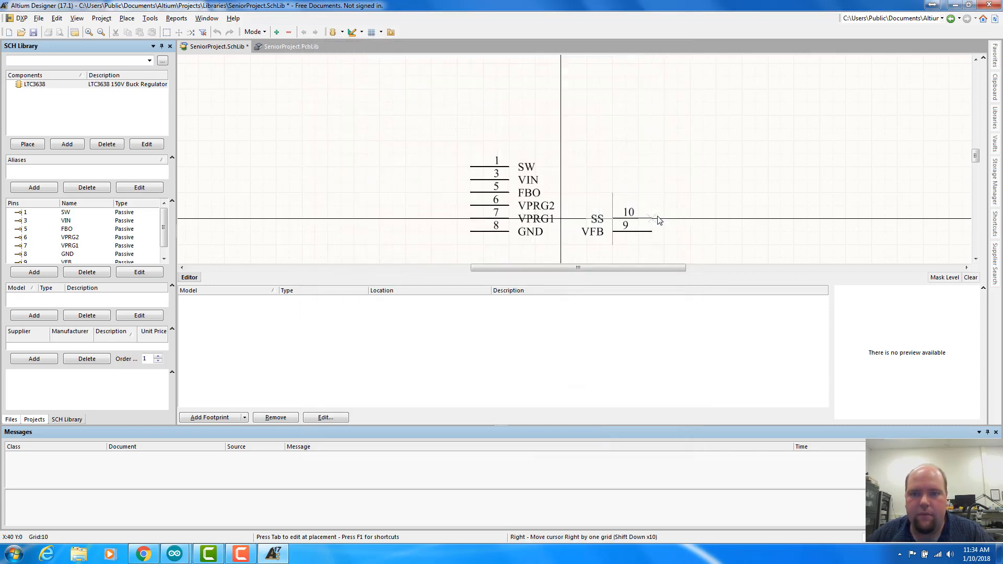
left_click(613, 220)
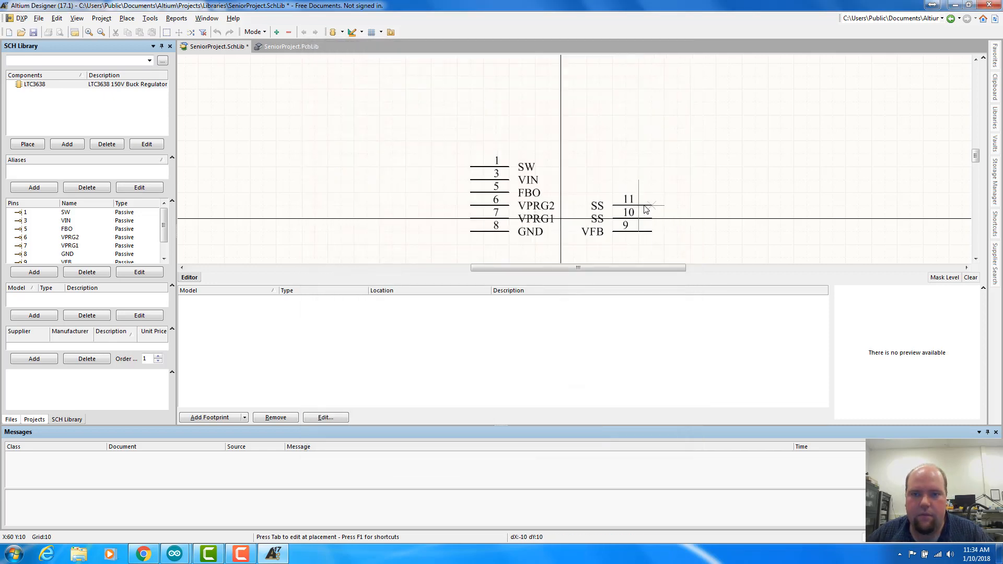
Check the datasheet in Chrome, and place pin 11 named ISET at X 40, Y 10, directly above SS
key("alt+Tab")
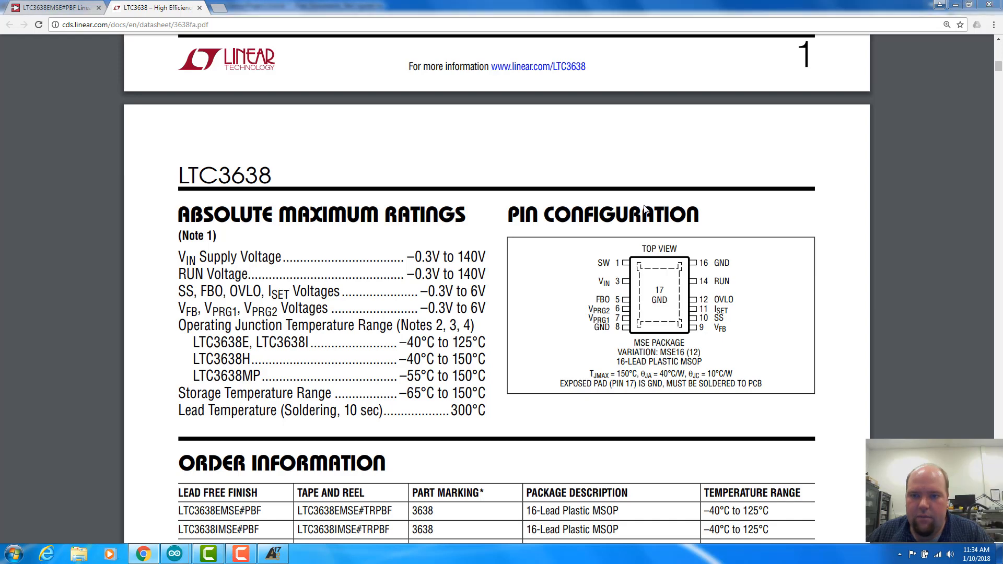
key("alt+Tab")
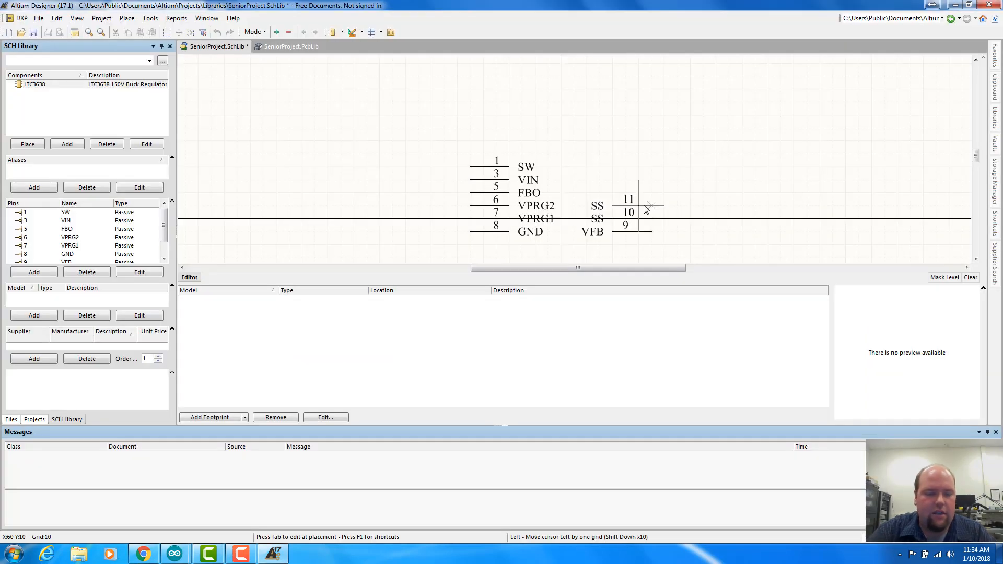
key("Tab")
type("ISET")
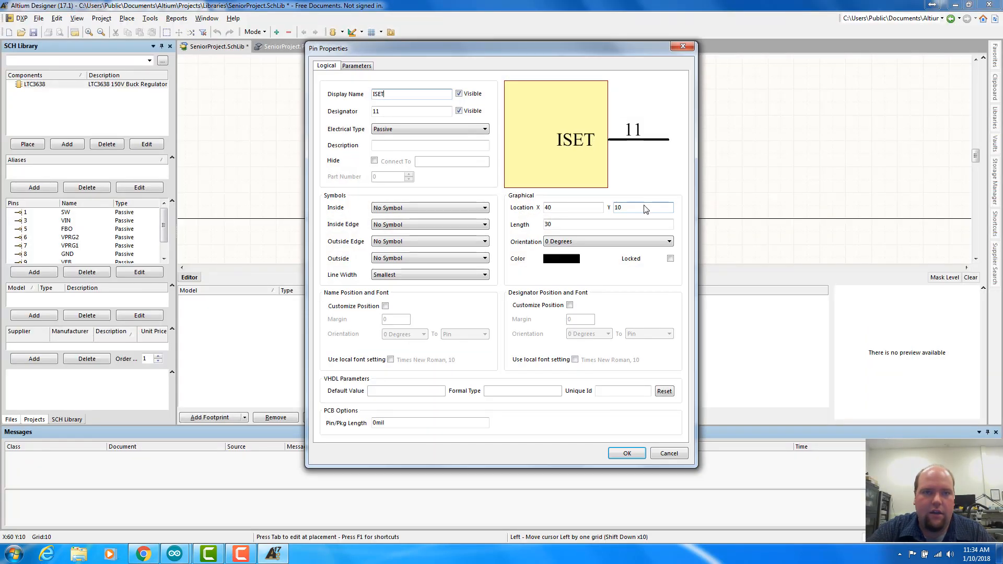
key("Return")
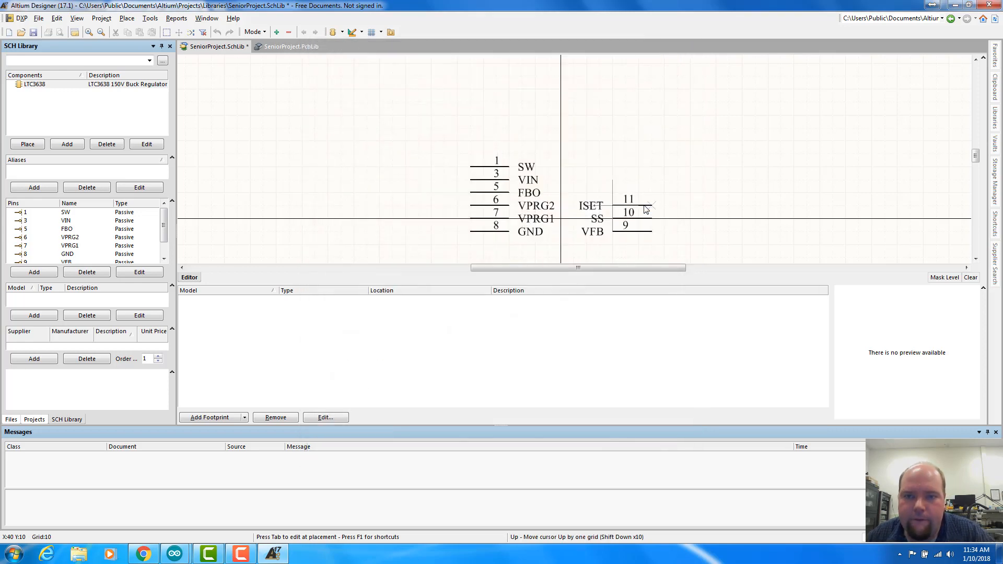
left_click(652, 205)
Check the datasheet in Chrome, and place pin 12 named OVLO at X 40, Y 20, directly above ISET
key("alt+Tab")
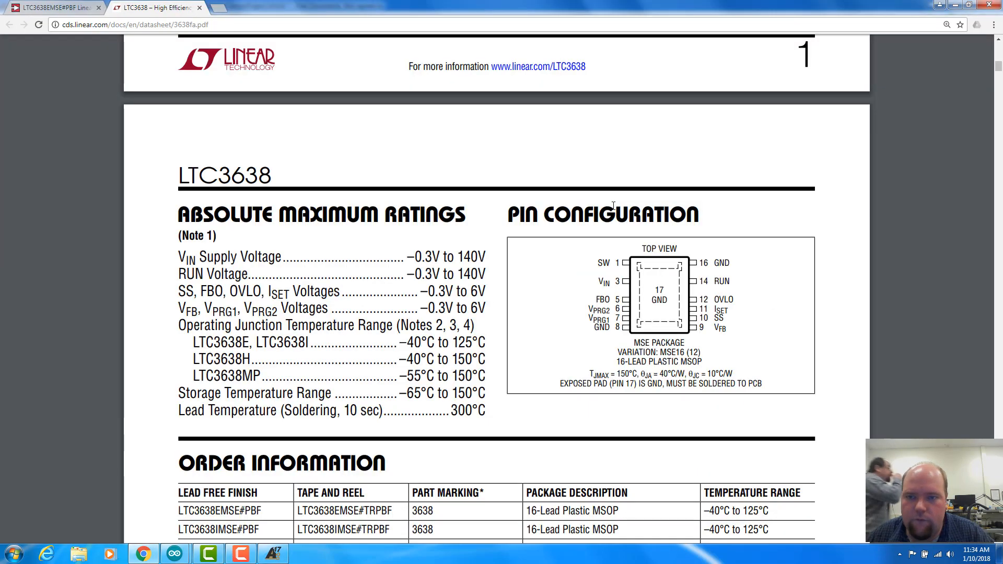
key("alt+Tab")
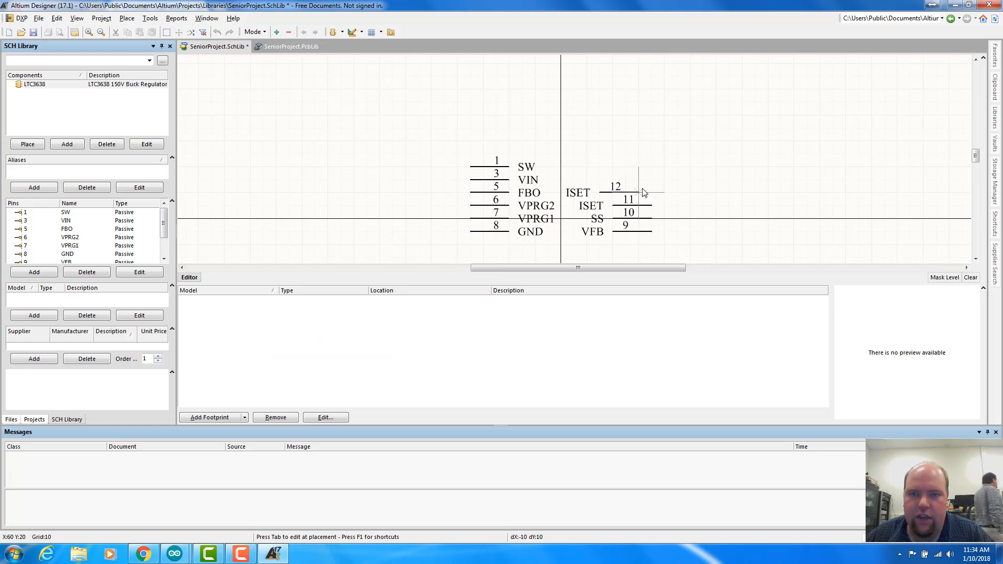
key("Tab")
type("OVLO")
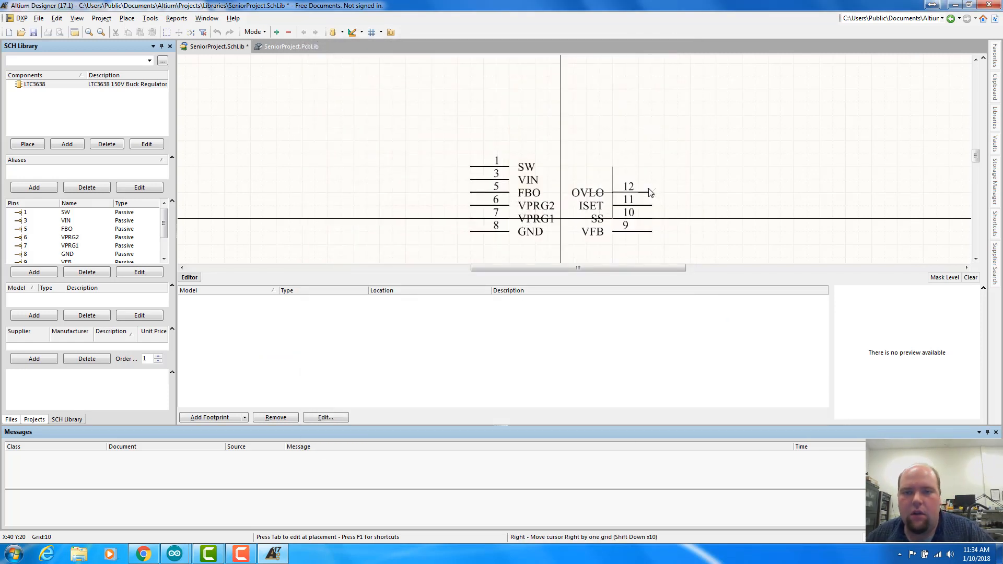
left_click(648, 189)
Check the datasheet in Chrome, and place a pin named RUN with designator 14 at X 40, Y 30, directly above OVLO
key("alt+Tab")
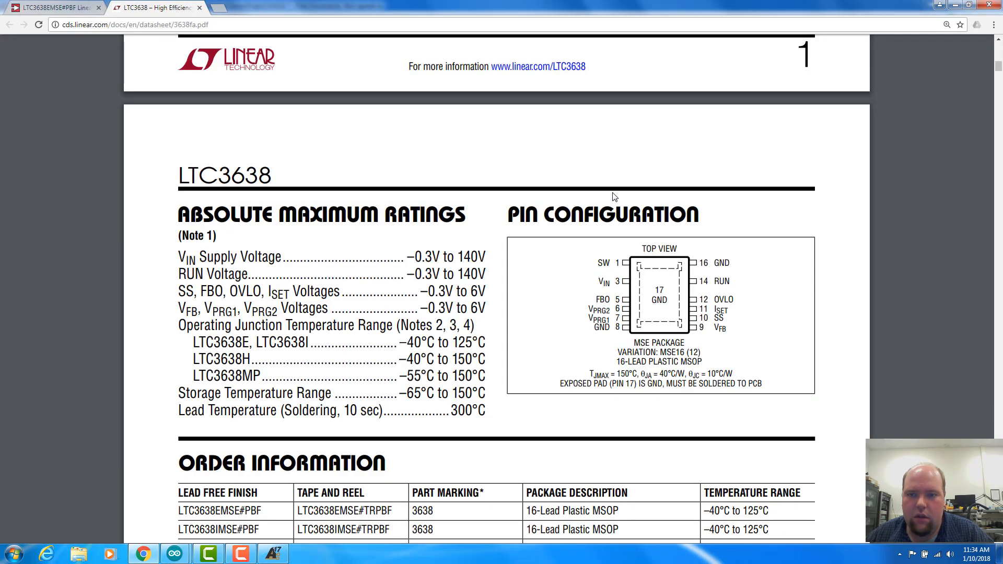
key("alt+Tab")
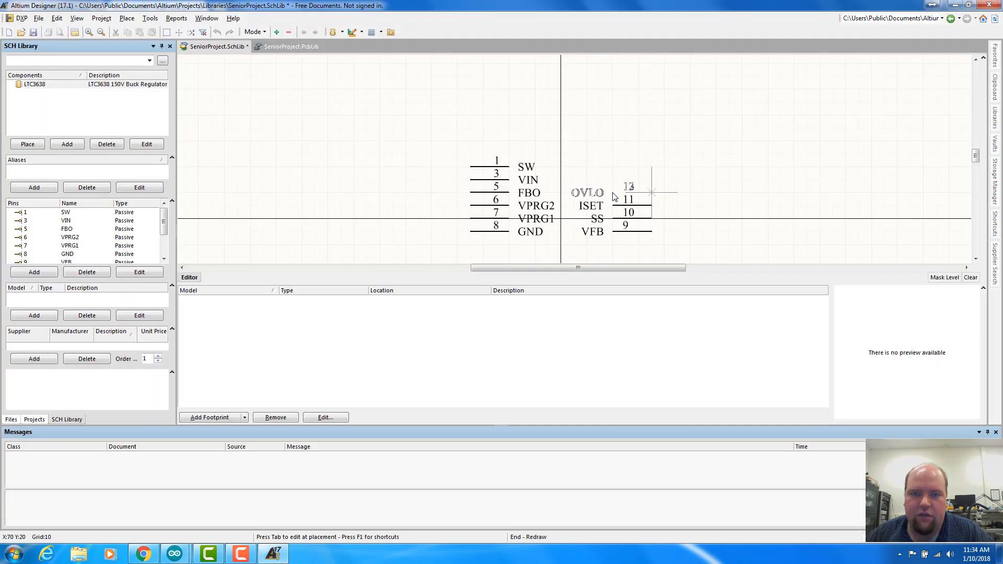
key("Tab")
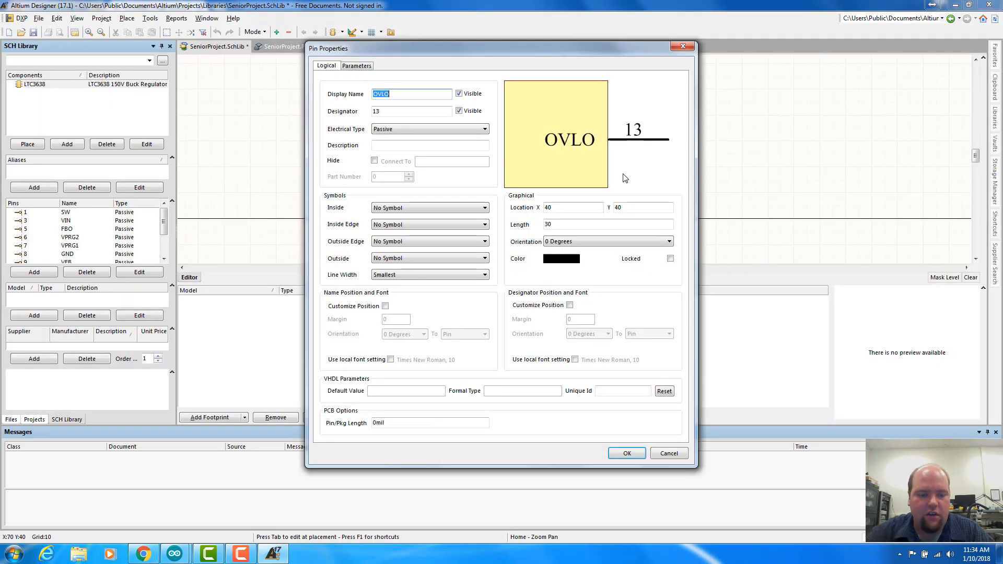
type("RUN")
key("Tab")
key("Tab")
type("1")
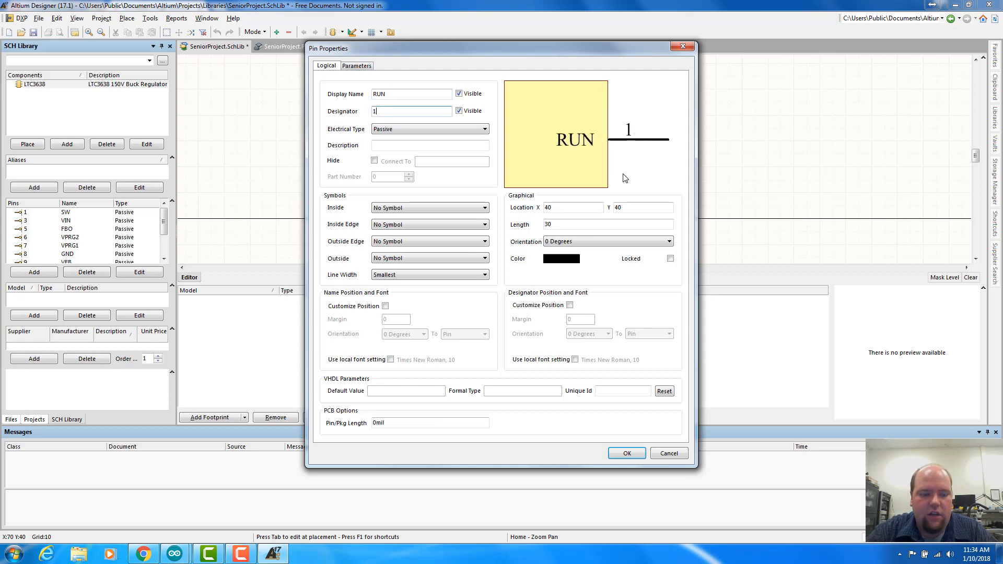
type("4")
key("Return")
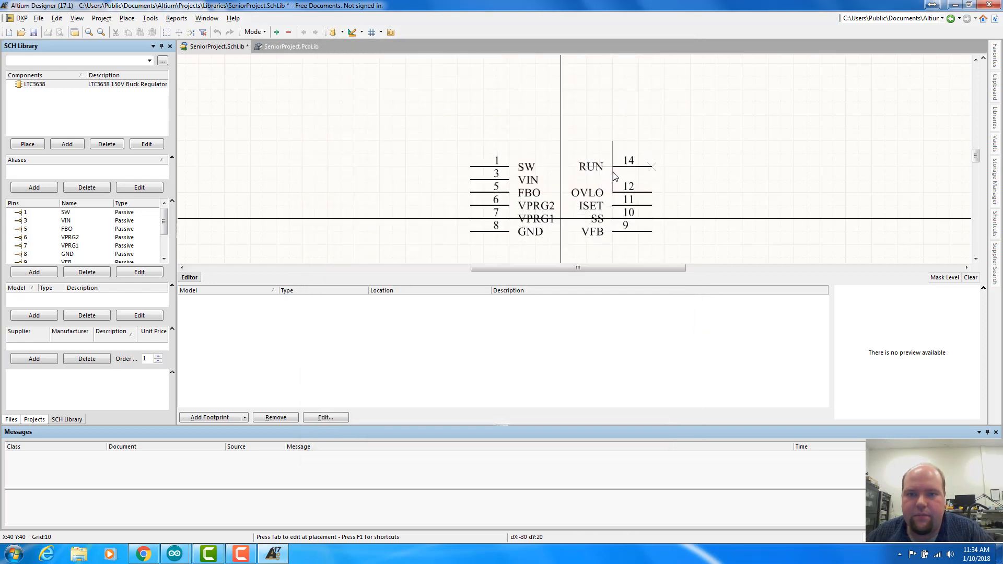
left_click(614, 179)
Check the datasheet in Chrome, and name the next pin, positioned directly above RUN, GND
key("alt+Tab")
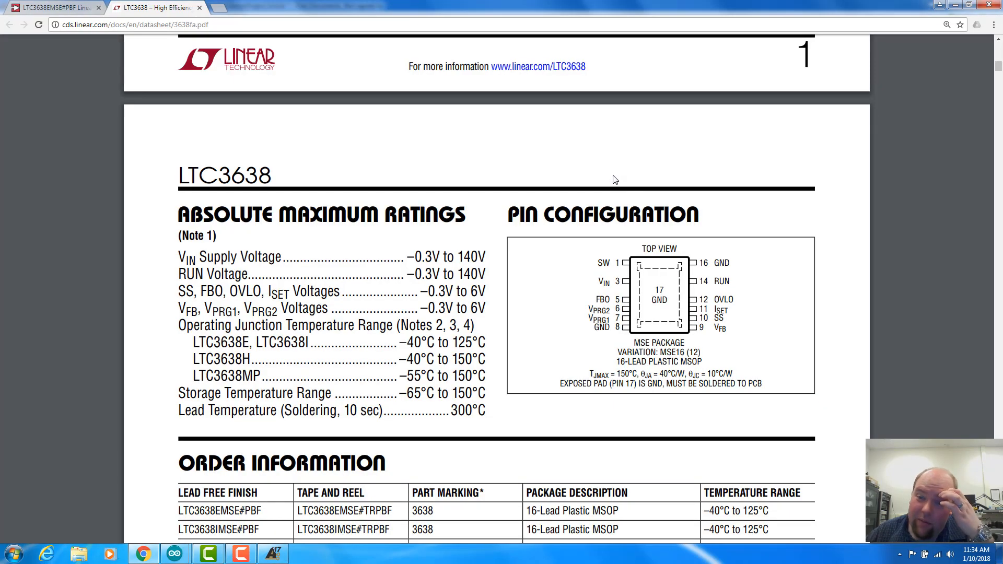
key("alt+Tab")
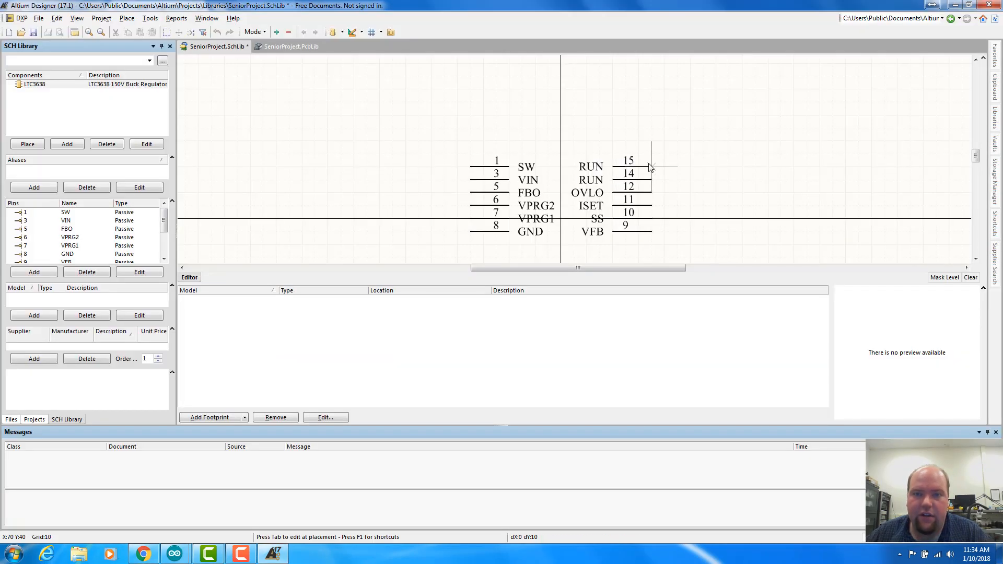
key("Right")
key("Up")
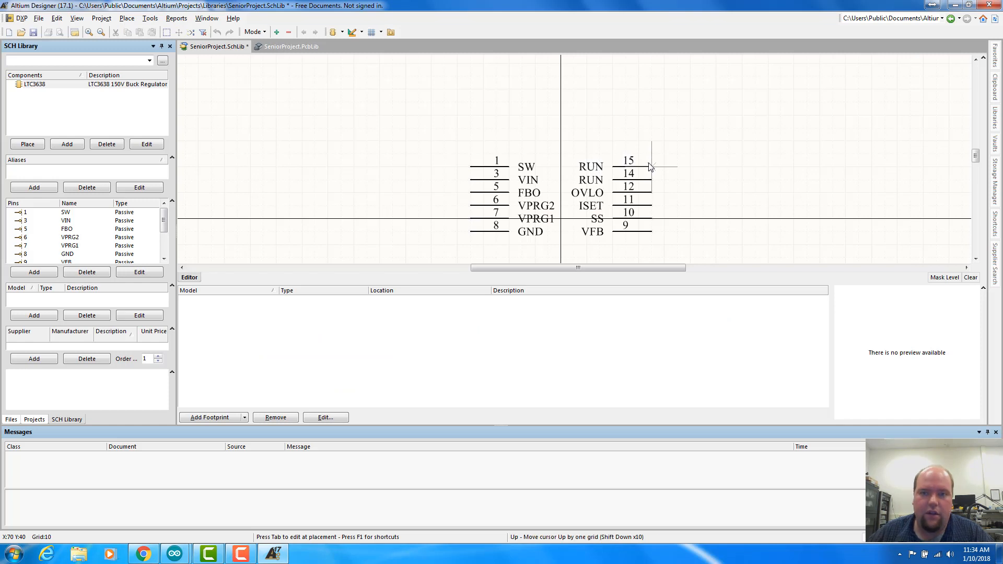
key("Down")
key("shift+Left")
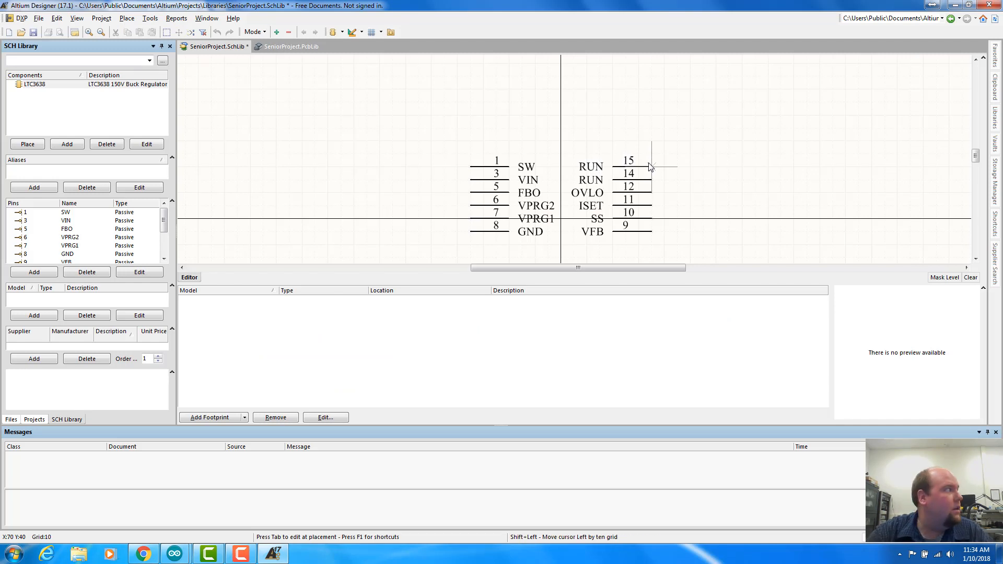
key("Tab")
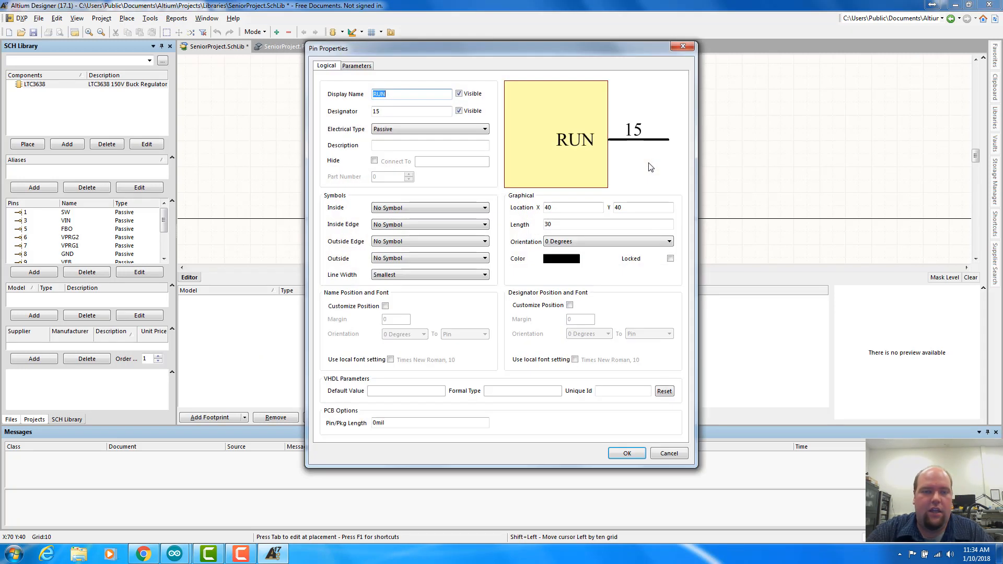
type("GND")
key("Return")
key("shift+Right")
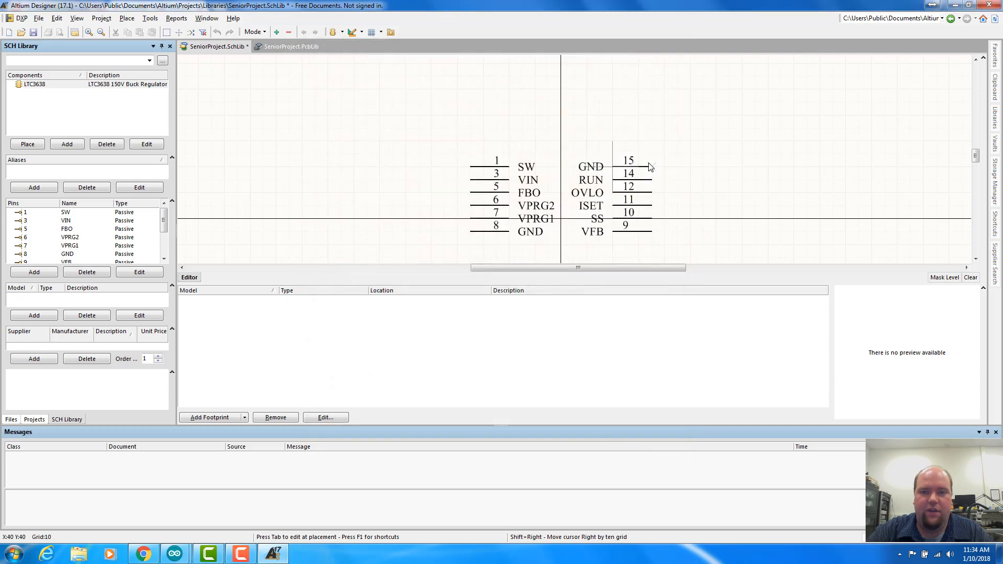
key("shift+Up")
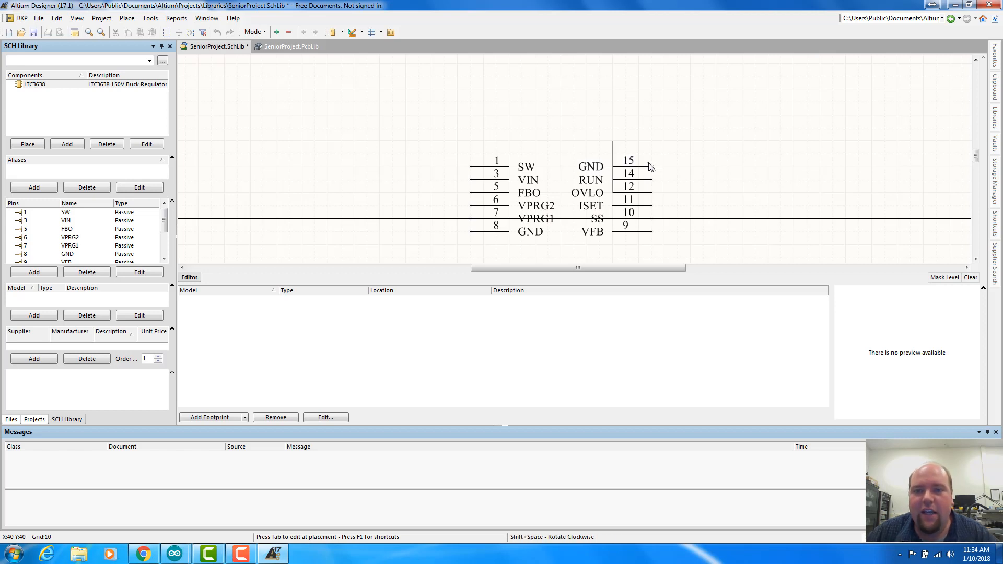
Set the GND pin's designator to 16 and place it at X 40, Y 40, directly above RUN
key("Tab")
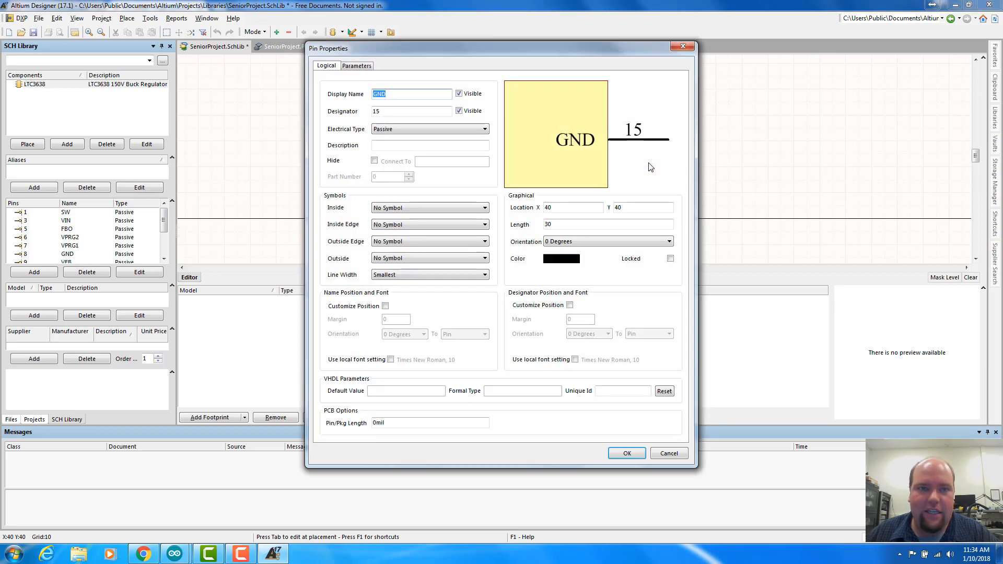
key("Tab")
type("26")
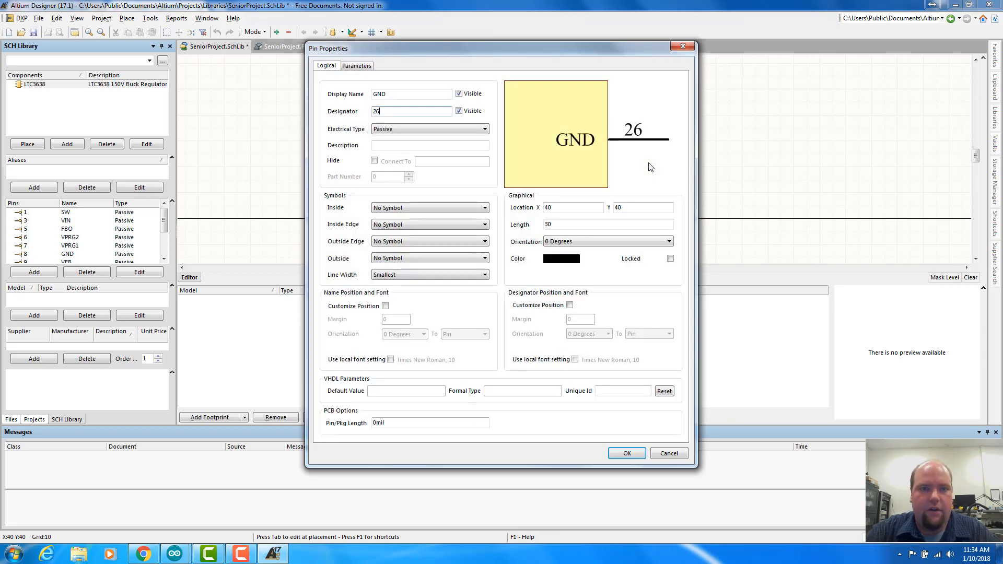
key("BackSpace")
key("BackSpace")
type("16")
key("Return")
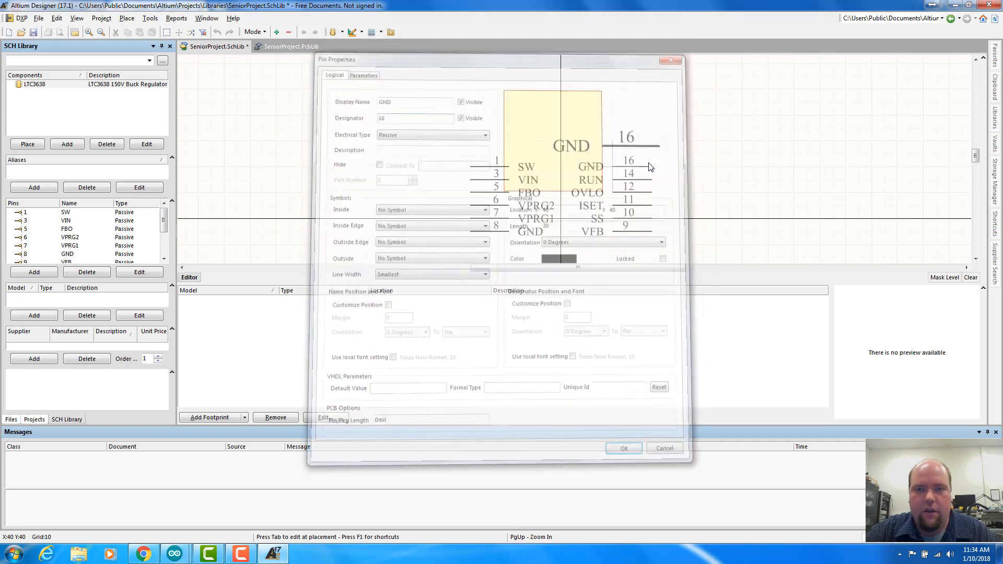
left_click(650, 165)
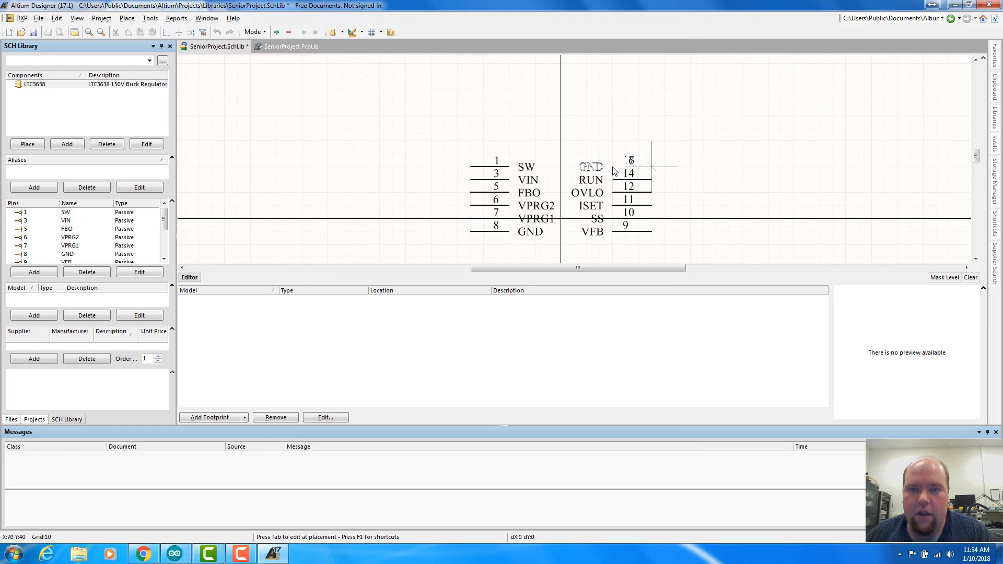
Check the exposed pad, pin 17, in the pin configuration of the LTC3638 datasheet in Chrome
key("space")
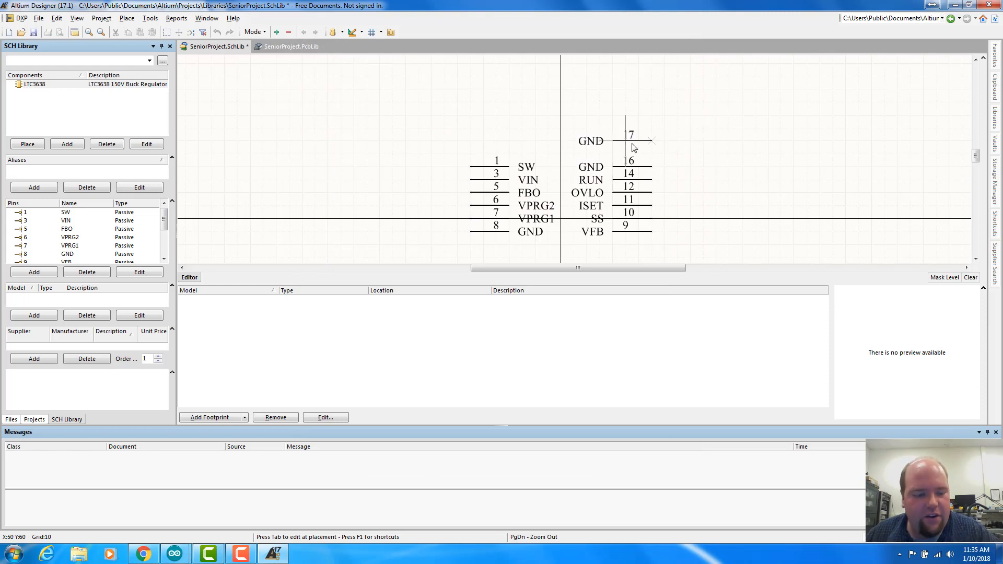
key("alt+Tab")
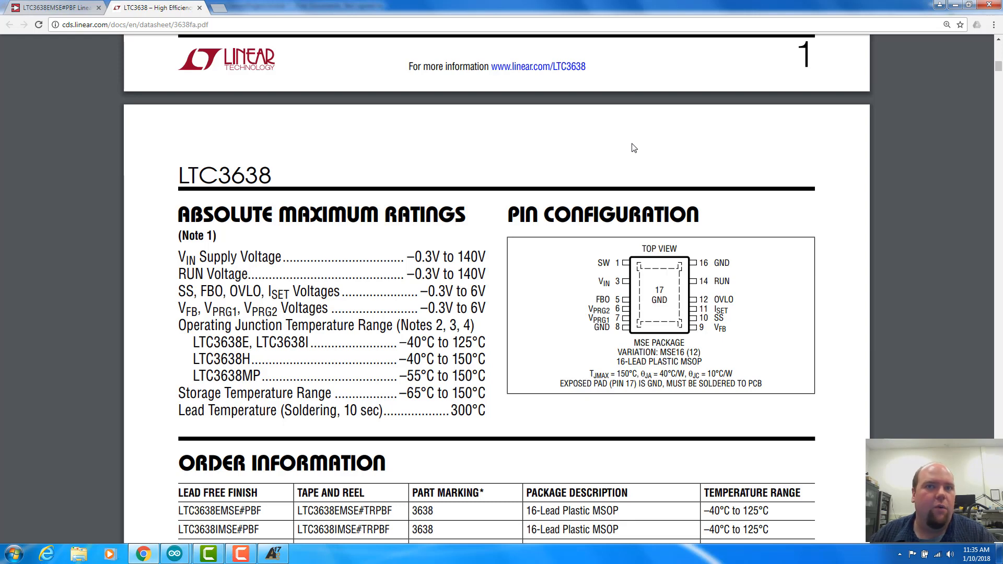
key("alt+Tab")
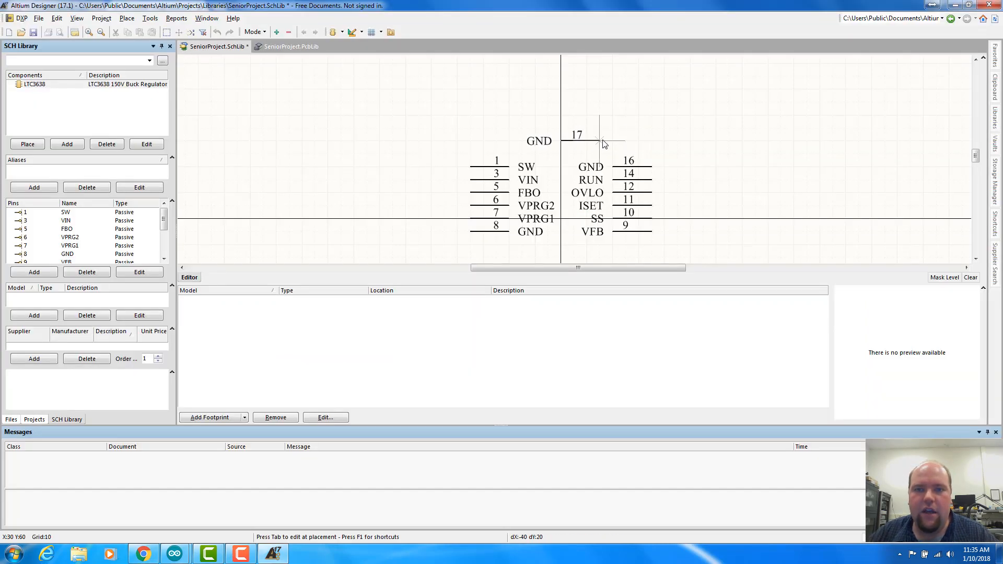
key("space")
key("space")
key("space")
key("space")
key("space")
key("space")
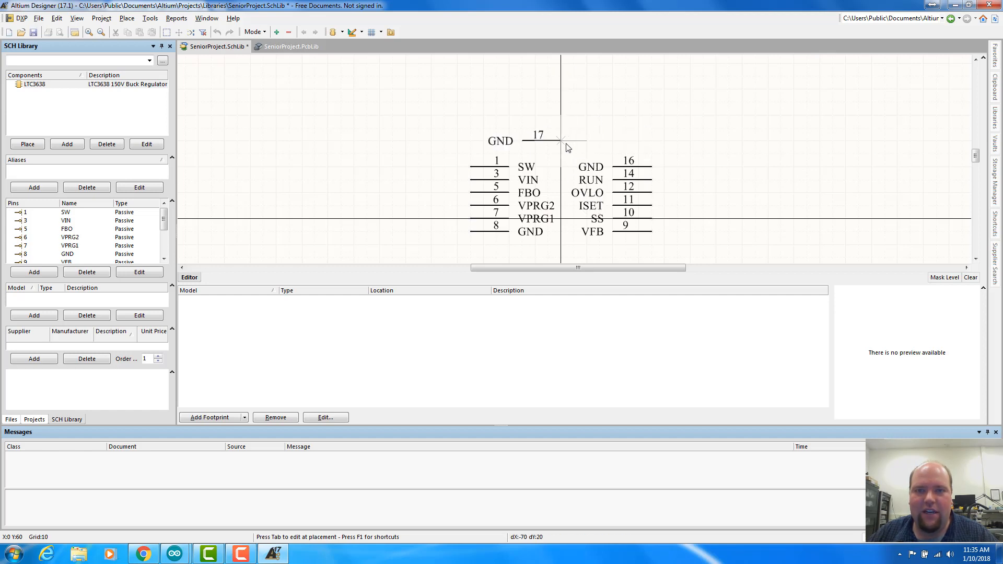
key("space")
key("space")
key("space")
key("space")
key("space")
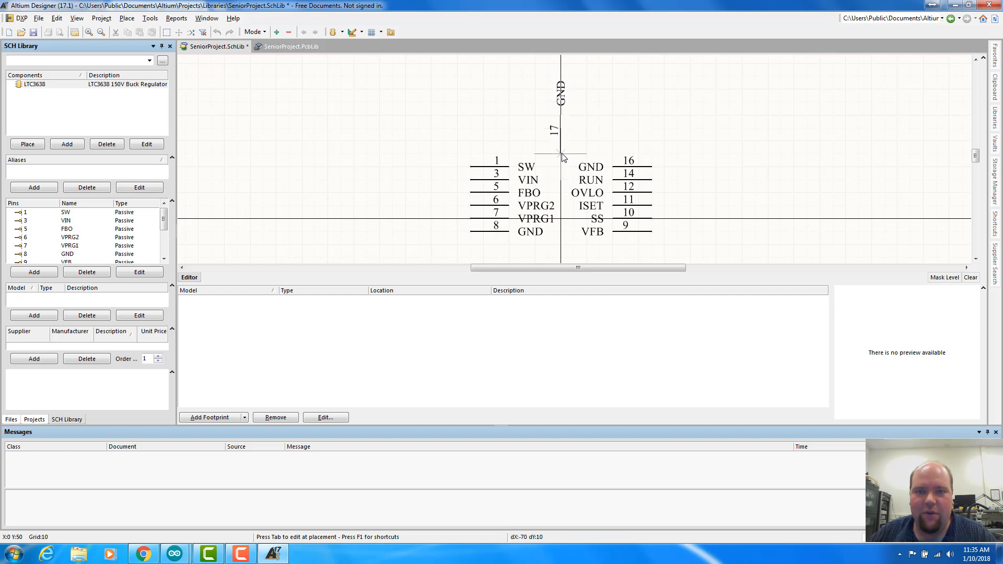
key("space")
key("space")
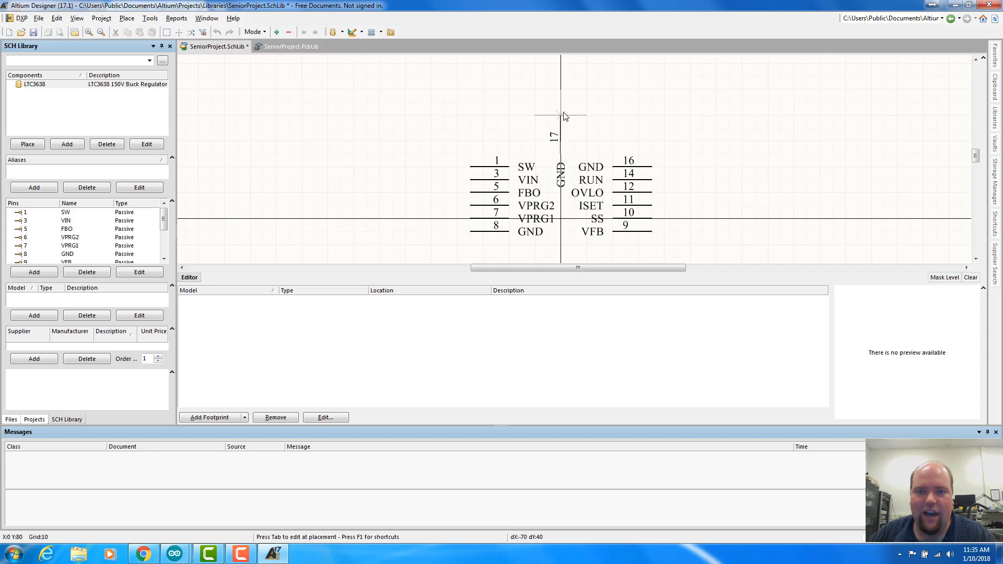
key("space")
key("space")
key("space")
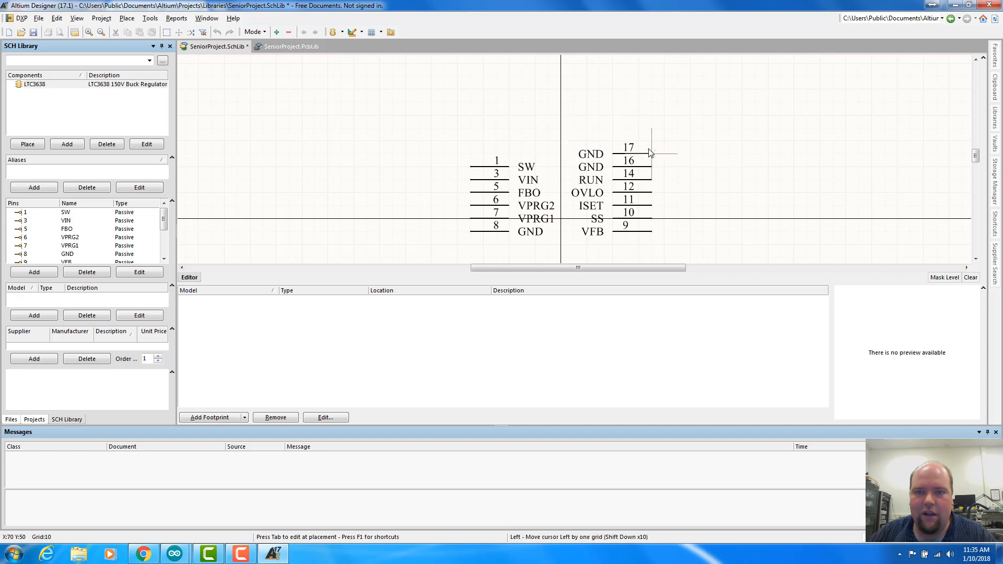
Name pin 17 PAD_GND, place it at X 40, Y 50, directly above the pin 16 GND, and end pin placement
key("Tab")
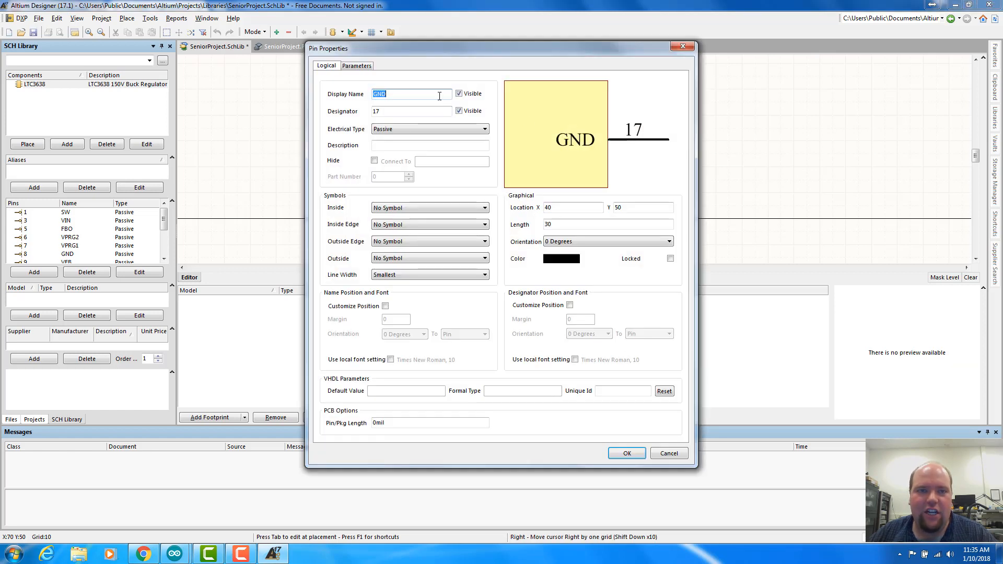
type("PAD_GND")
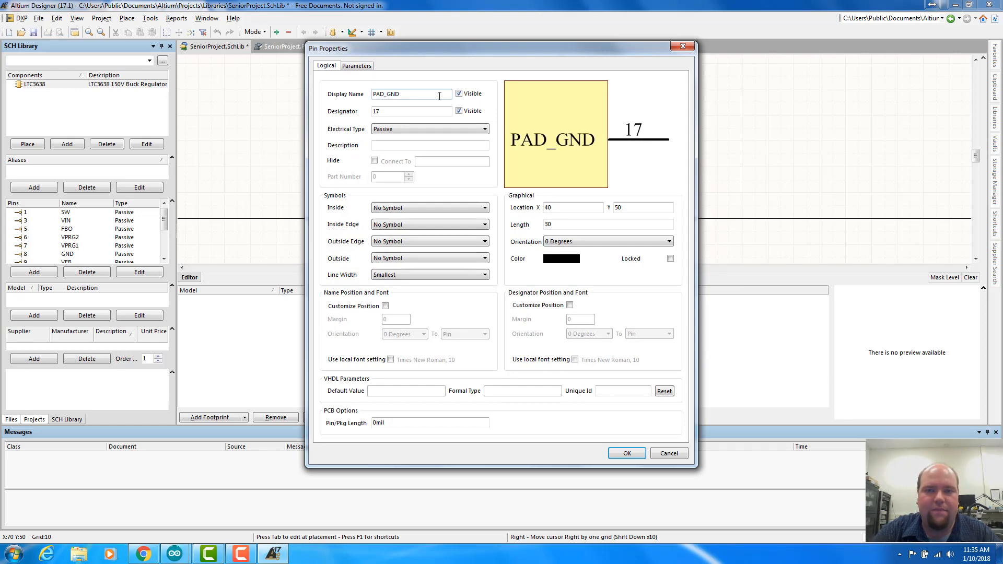
key("Return")
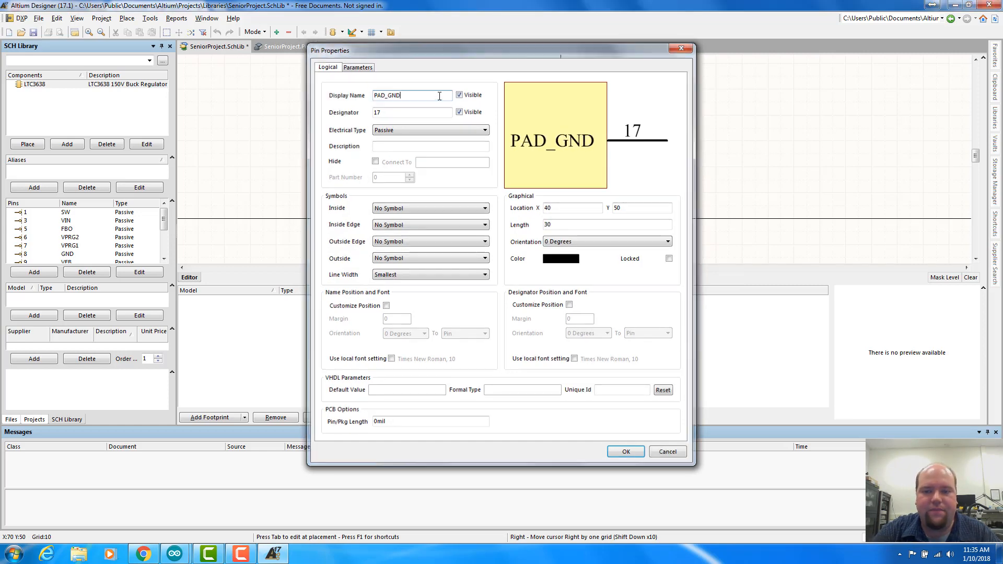
key("Down")
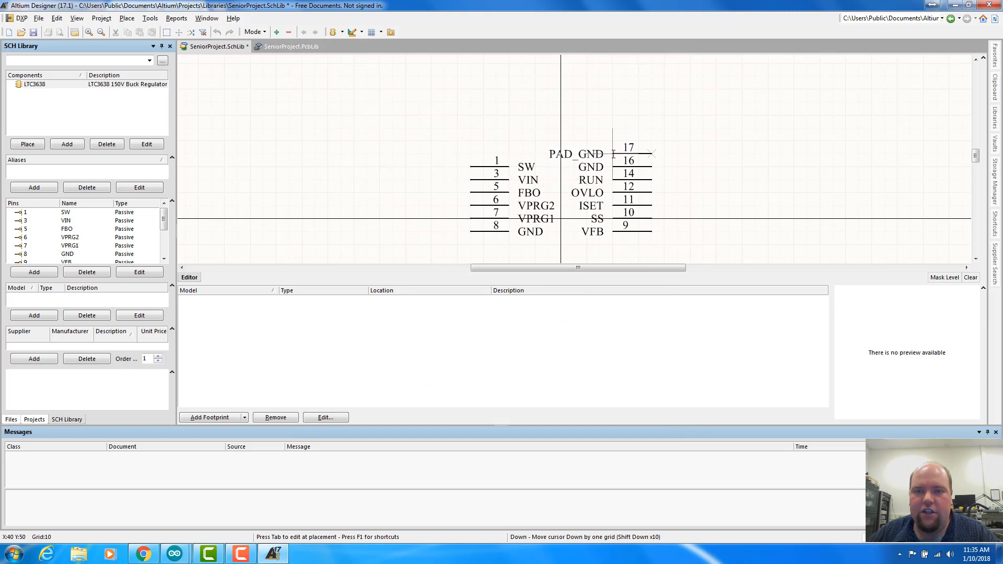
left_click(613, 154)
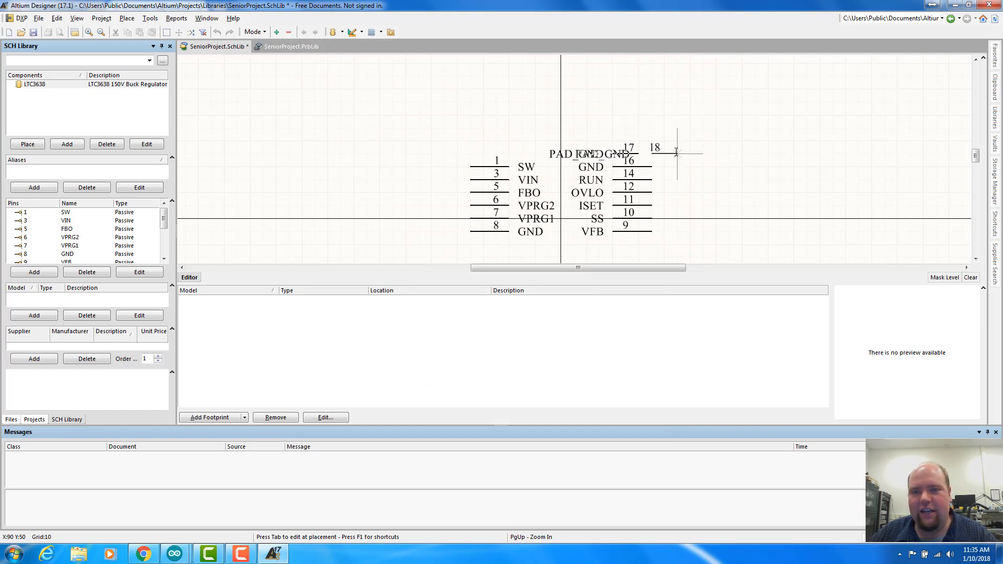
key("Escape")
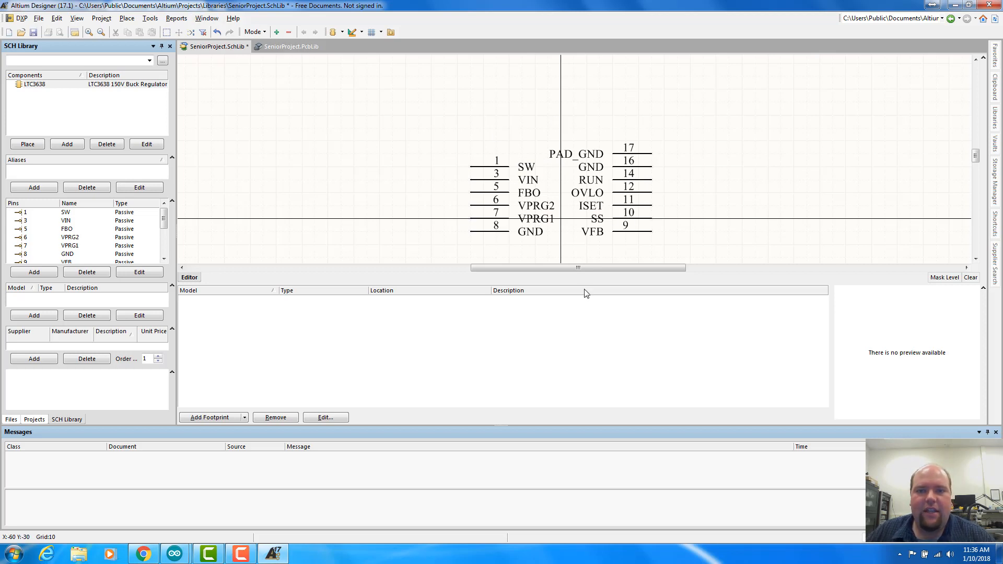
Draw the symbol body as a rectangle from X -40, Y -20 to X 40, Y 60, spanning between the two pin columns
left_click(127, 19)
left_click(148, 137)
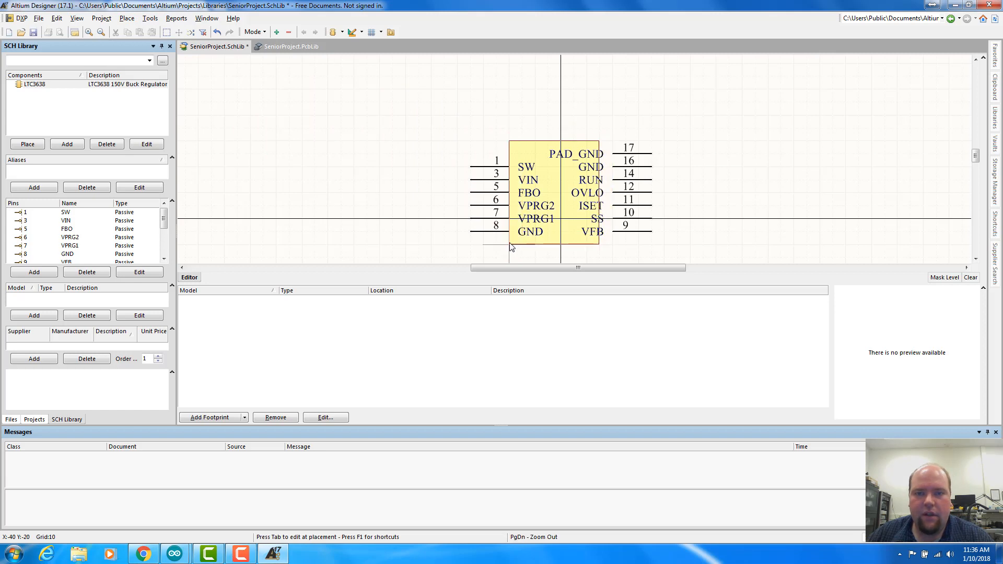
left_click(510, 244)
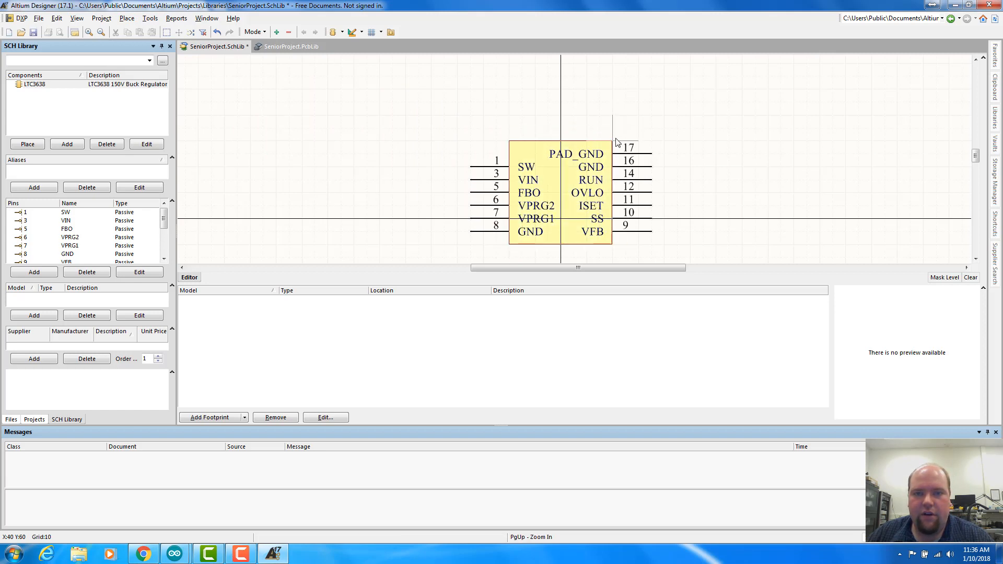
left_click(615, 140)
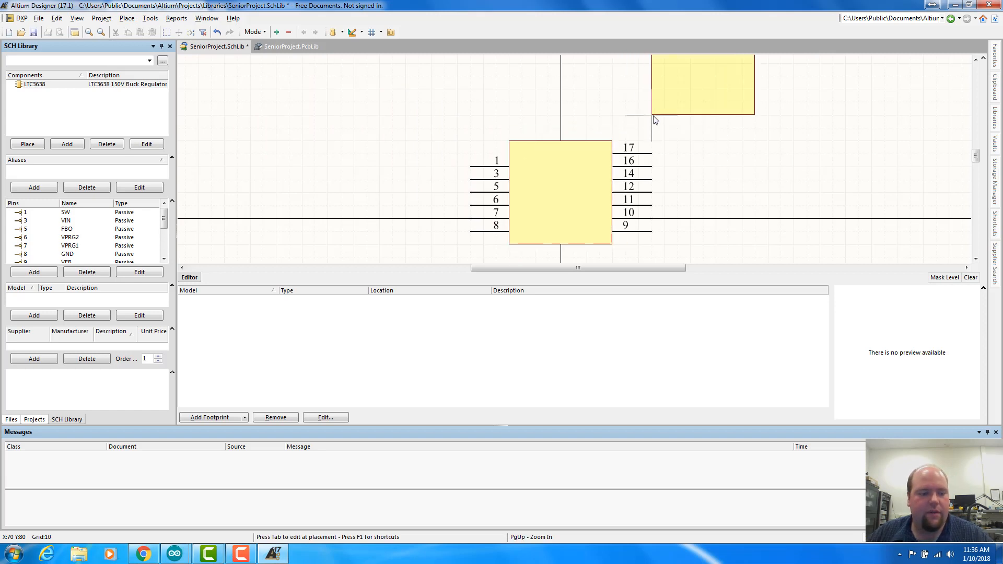
key("Escape")
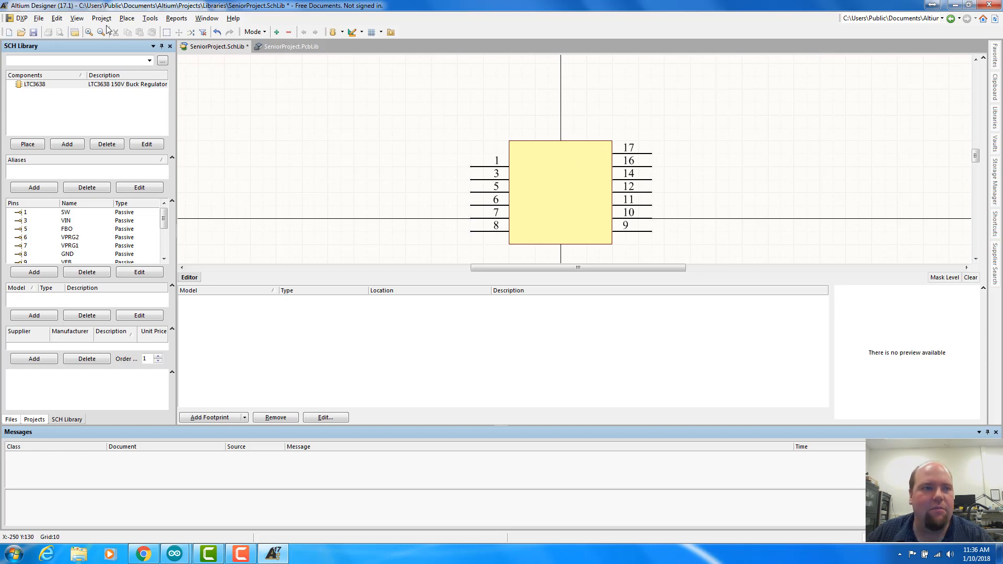
Send the body rectangle to the back, behind the pin names
left_click(56, 18)
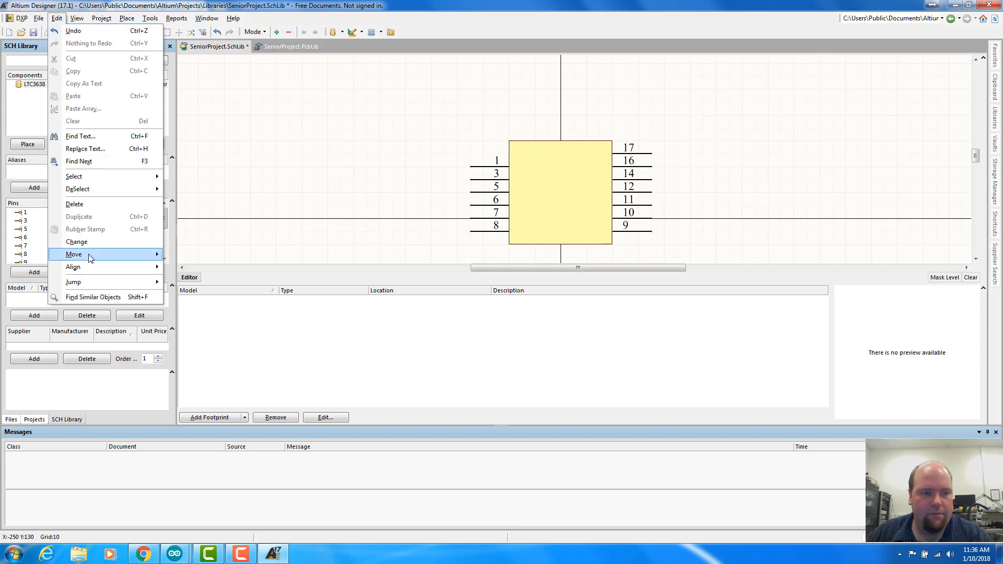
mouse_move(89, 255)
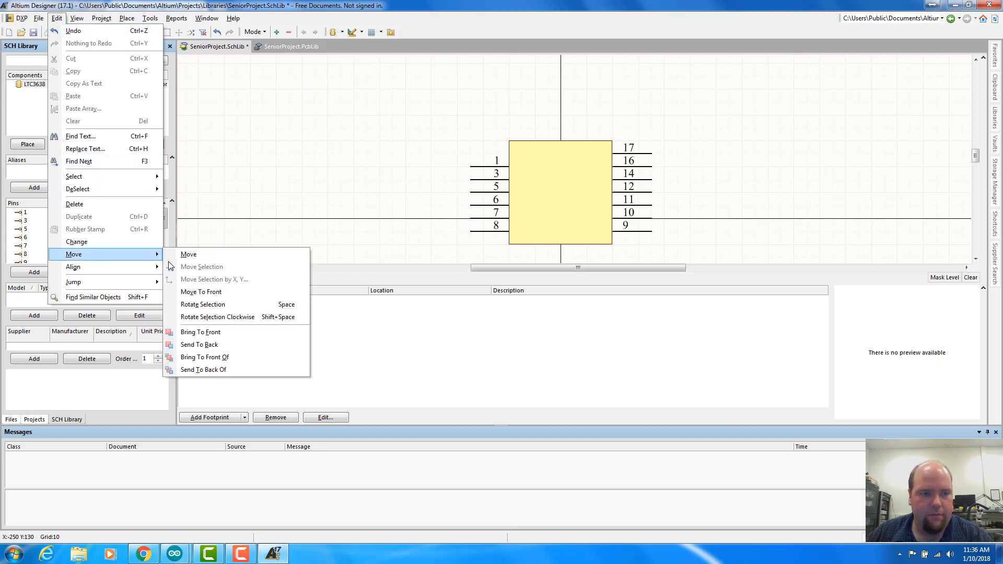
left_click(231, 344)
left_click(544, 174)
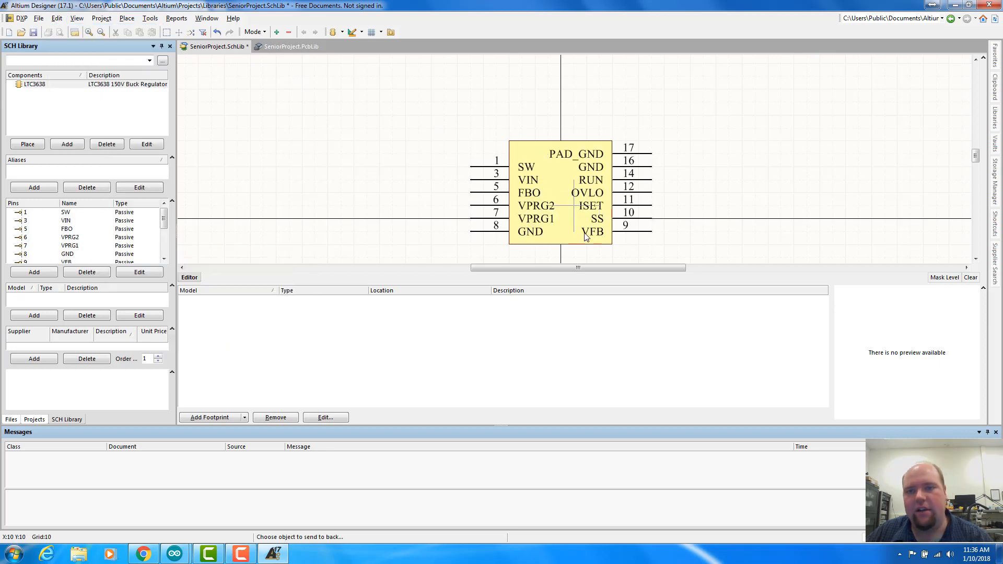
right_click(589, 192)
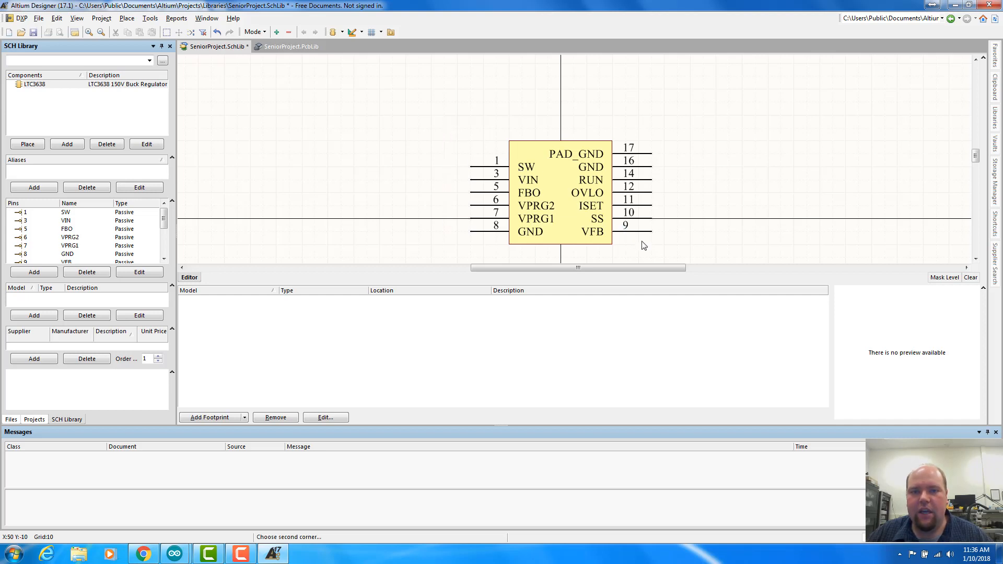
Select the whole symbol with its pins and move it down by 20 so the body is centred on the origin
scroll(674, 250, "down", 3)
scroll(657, 208, "up", 1)
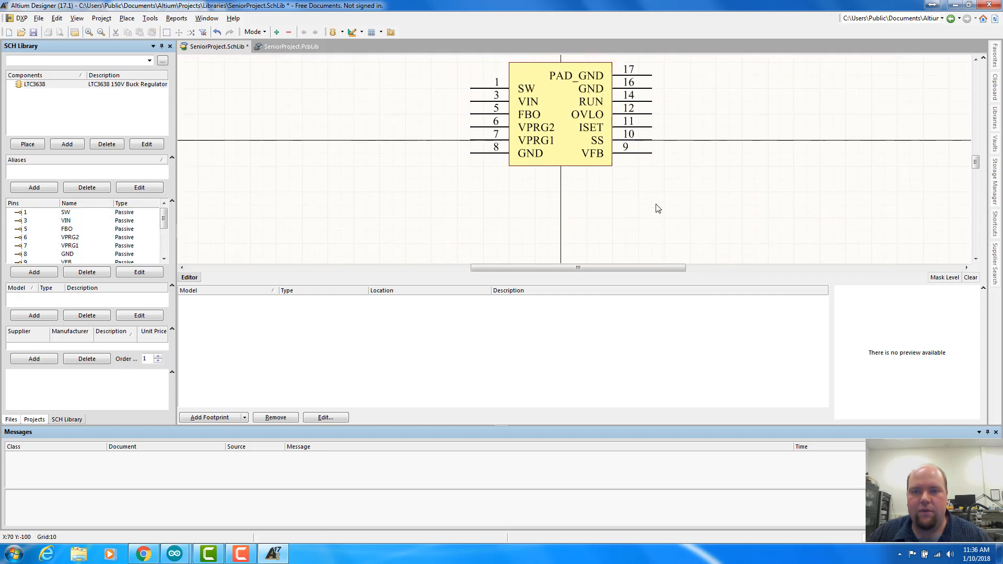
scroll(657, 209, "up", 1)
left_click_drag(690, 239, 422, 69)
left_click_drag(560, 123, 561, 149)
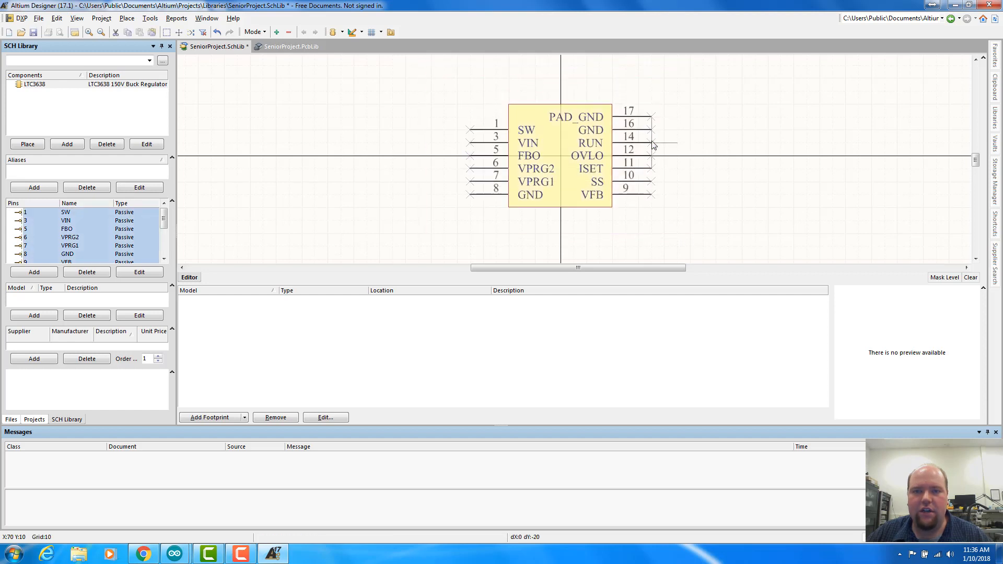
left_click(730, 185)
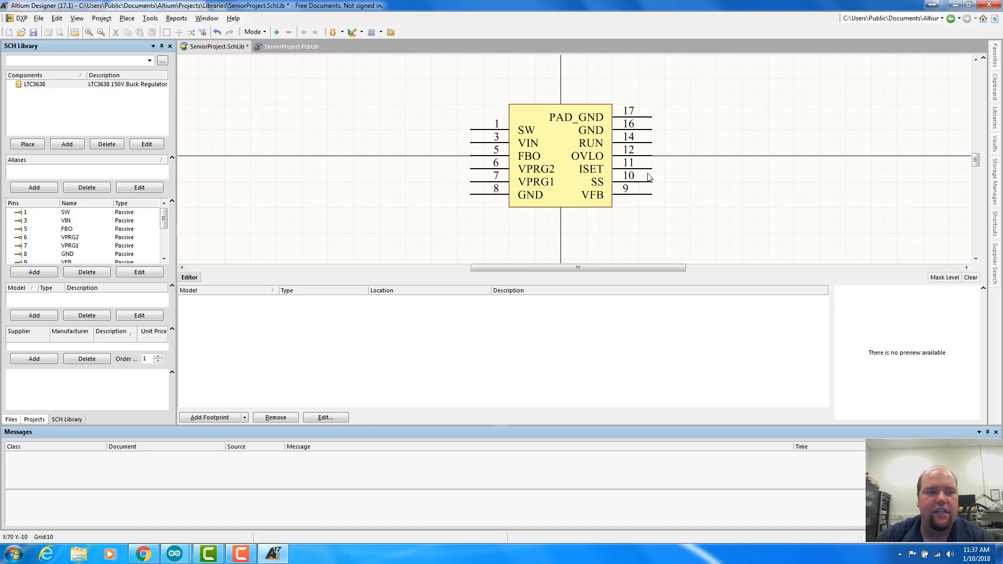
Search supplier links for LTC3638 and add the Digi-Key link for Linear Technology LTC3638EMSE#PBF to the component
left_click(33, 359)
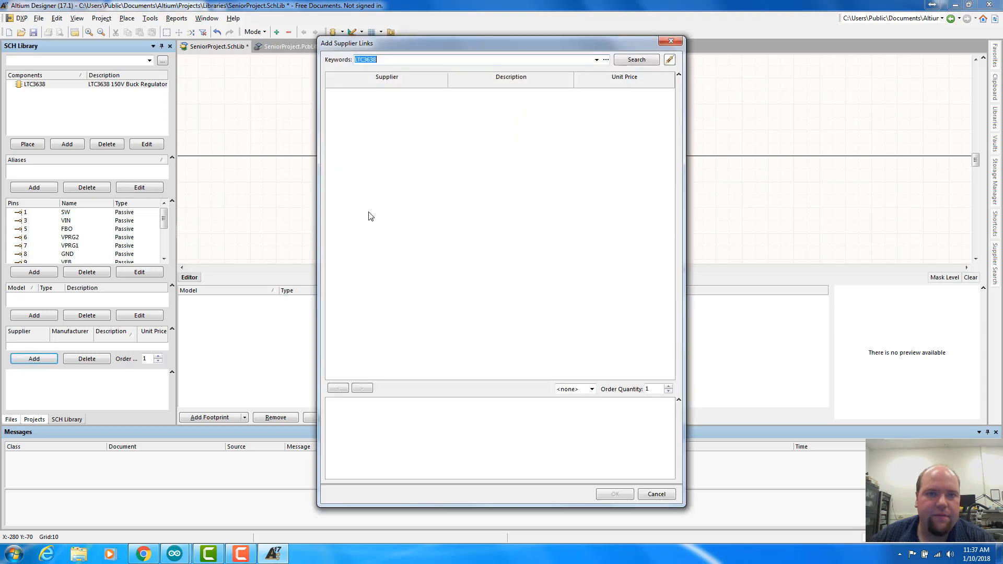
left_click(385, 59)
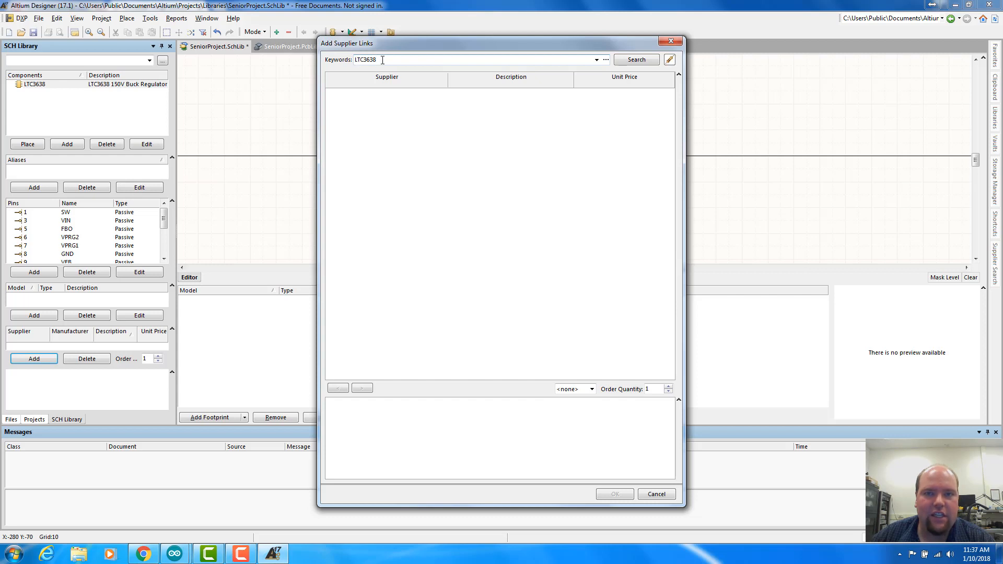
key("Return")
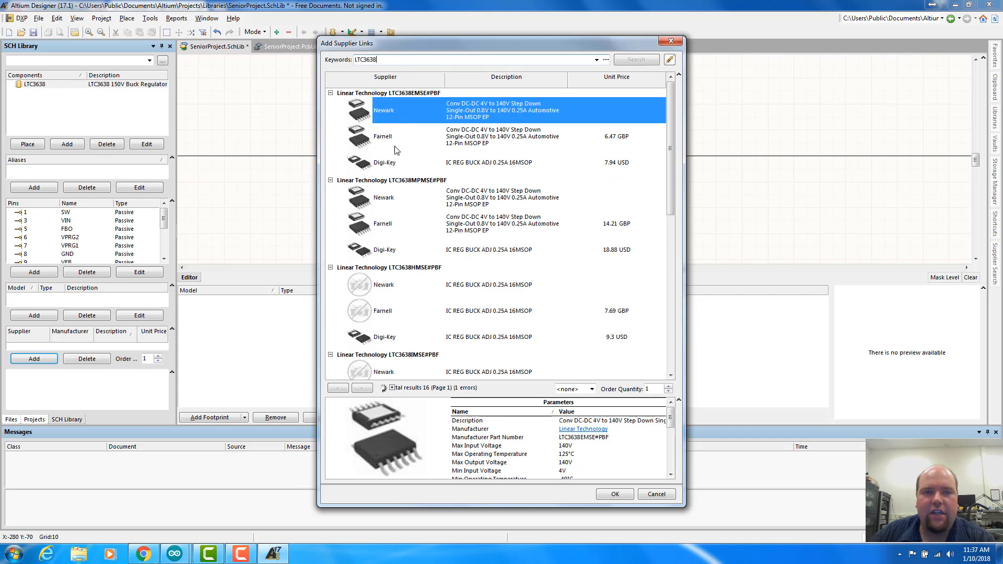
left_click(460, 165)
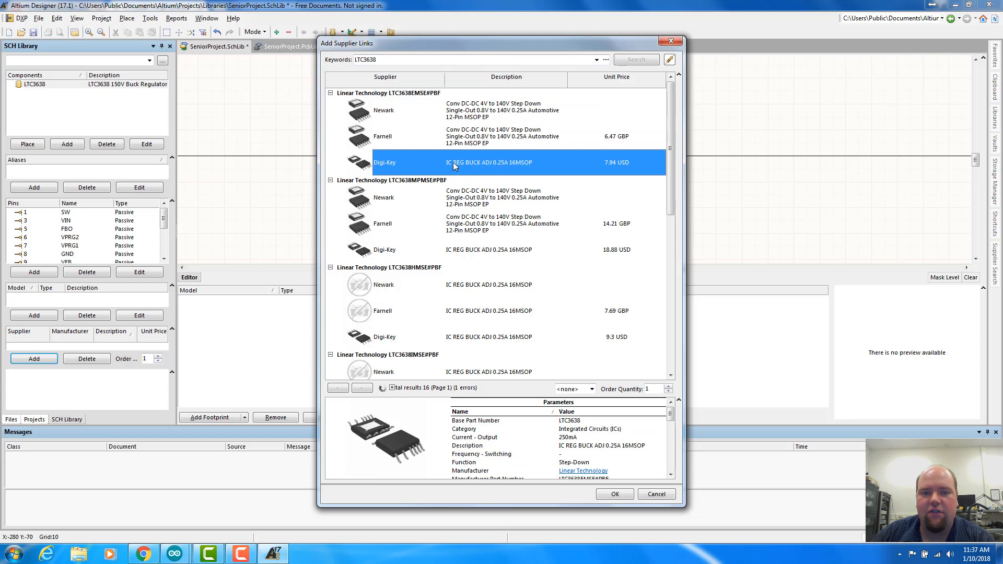
left_click(614, 494)
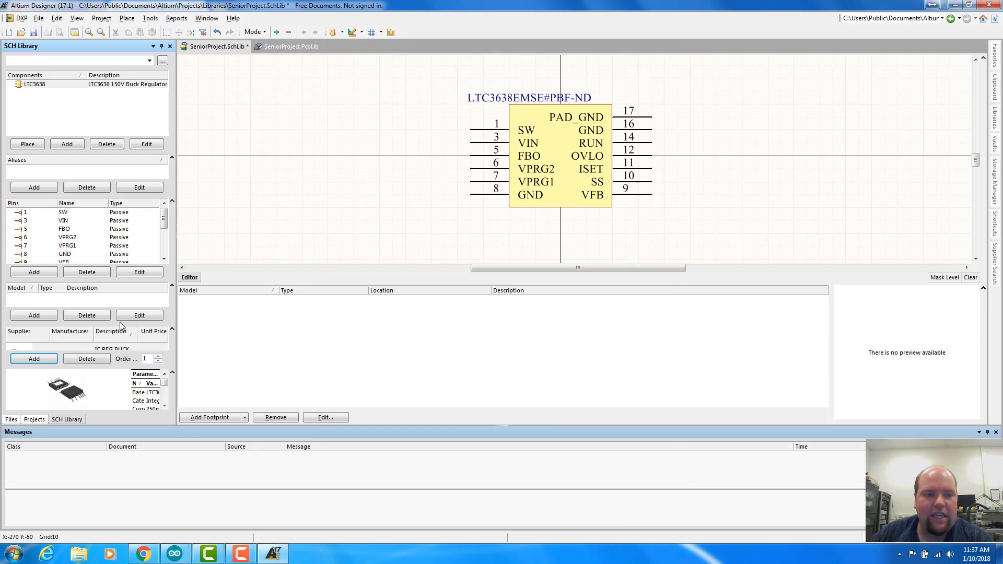
Hide the Supplier Part Number 1 parameter in the LTC3638 library component properties
double_click(35, 84)
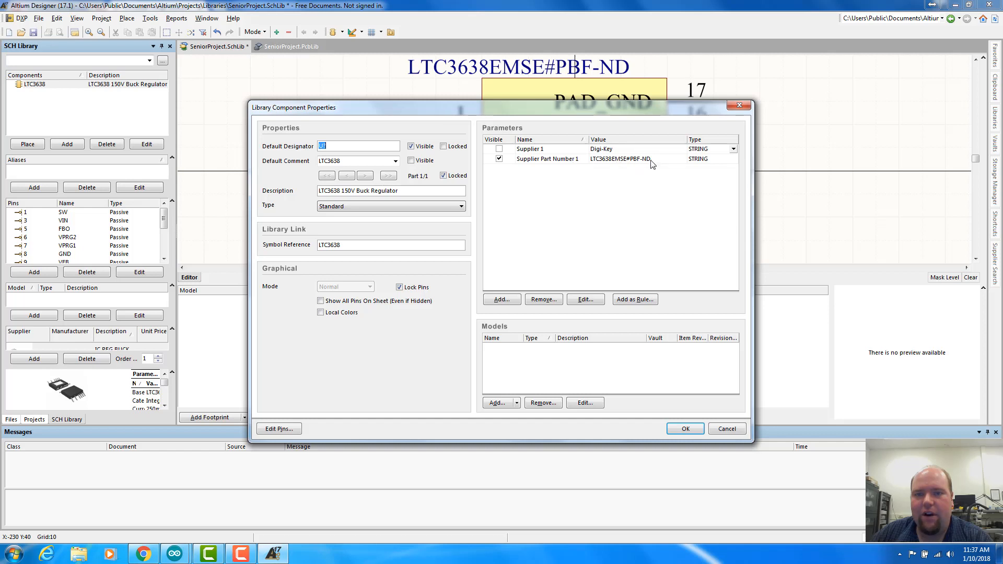
left_click(499, 159)
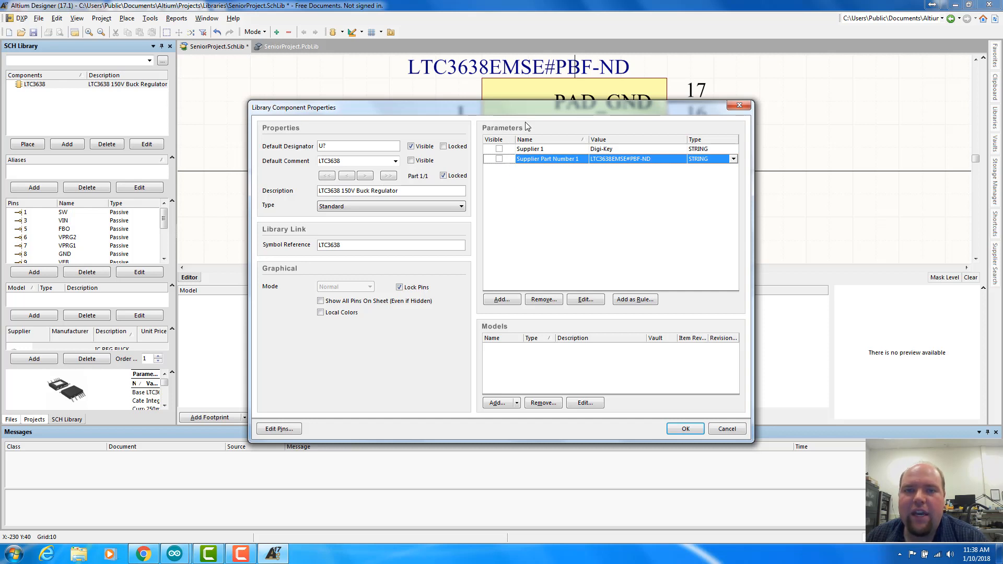
left_click_drag(525, 108, 544, 218)
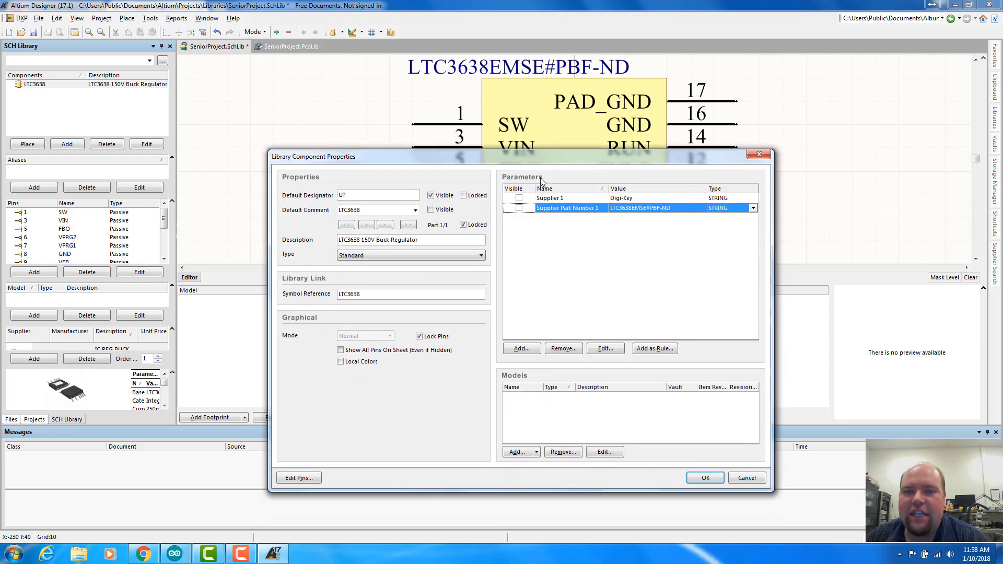
Add an Input Voltage (max) parameter with the value 150V to the LTC3638 component and accept its properties
left_click(518, 349)
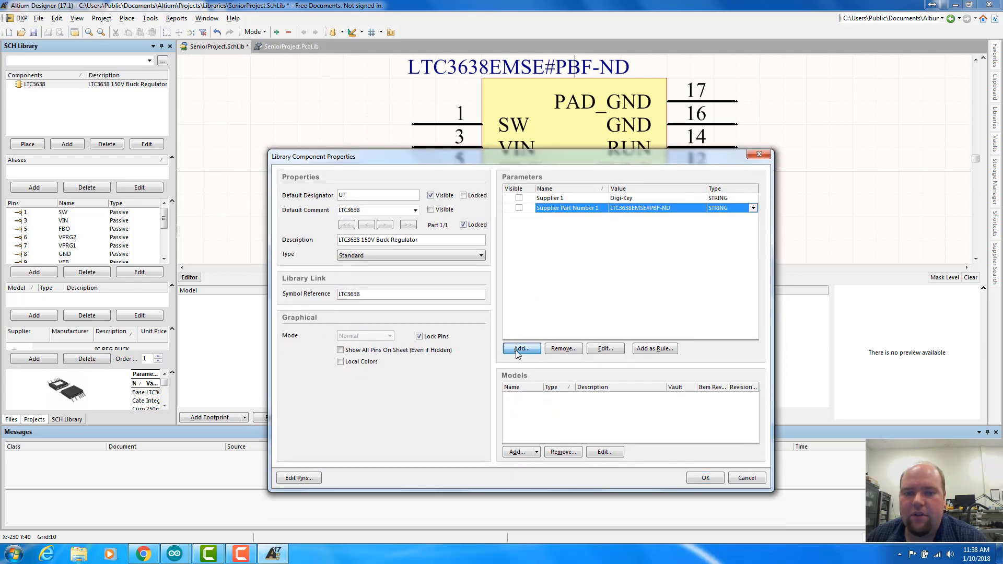
left_click(453, 210)
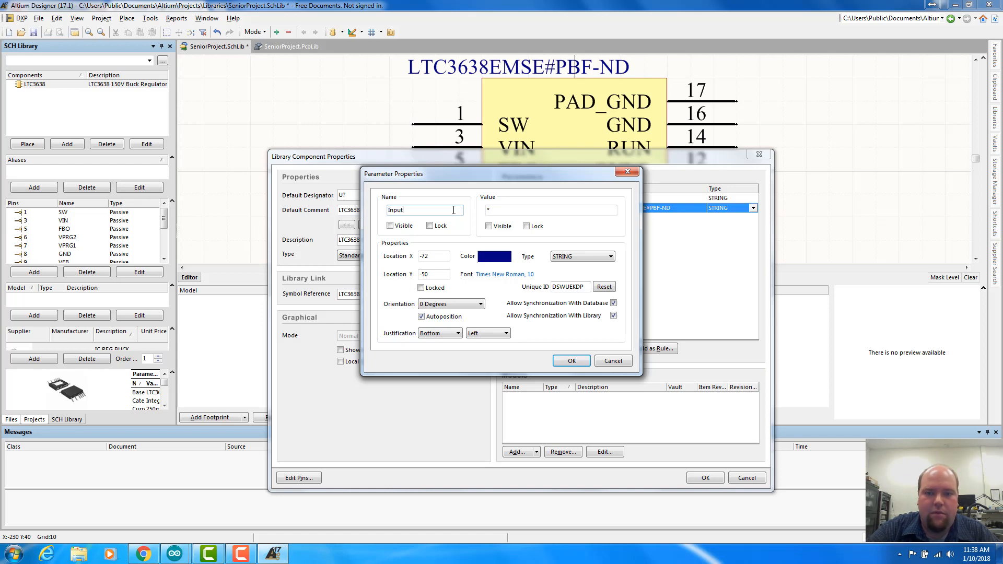
type("Voltage (max")
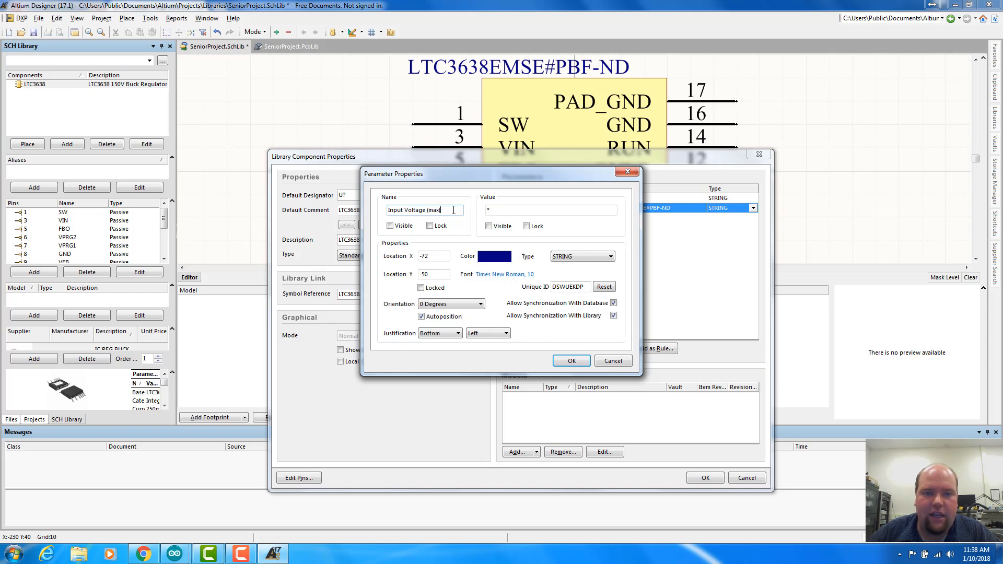
left_click(521, 209)
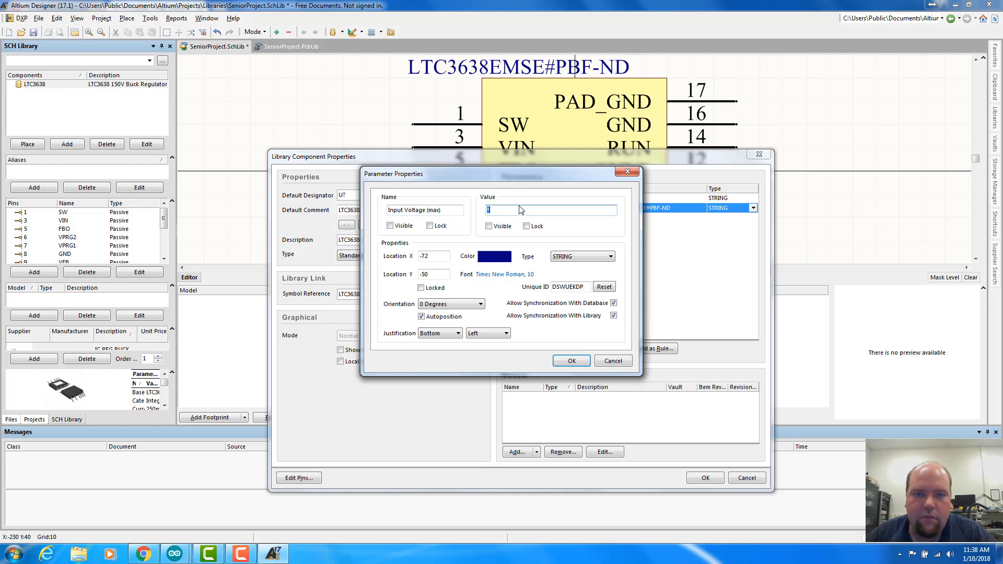
type("150V")
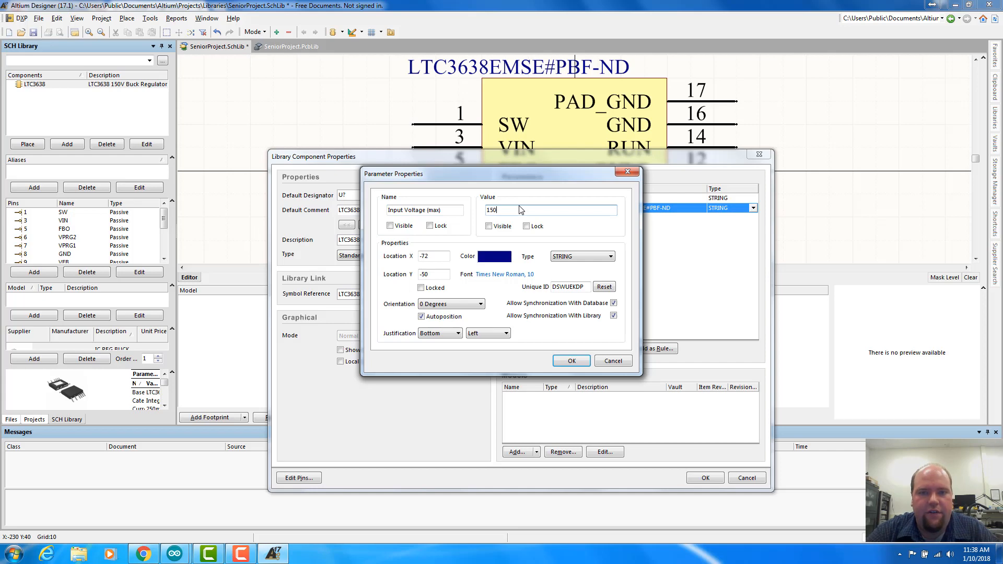
left_click(571, 361)
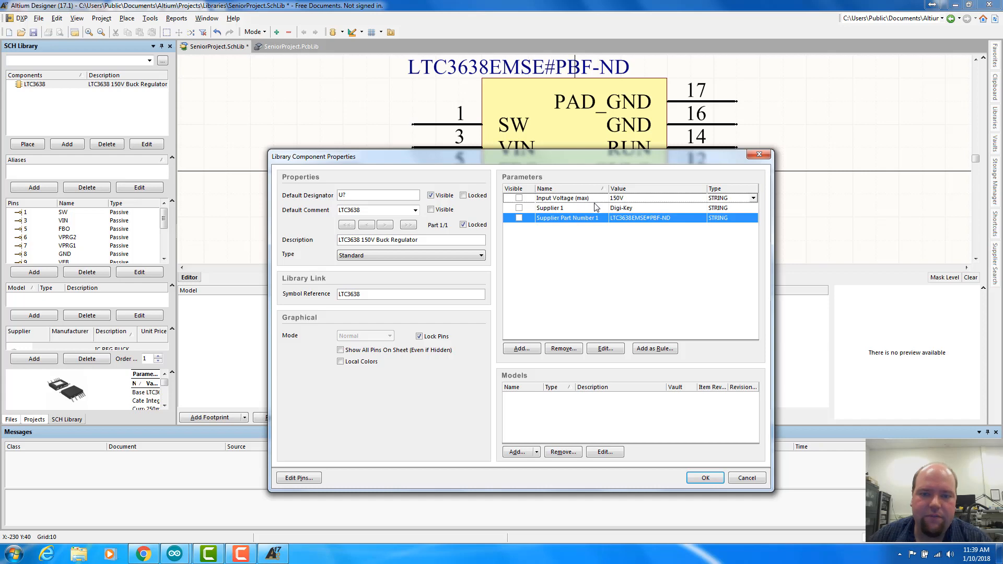
left_click(706, 478)
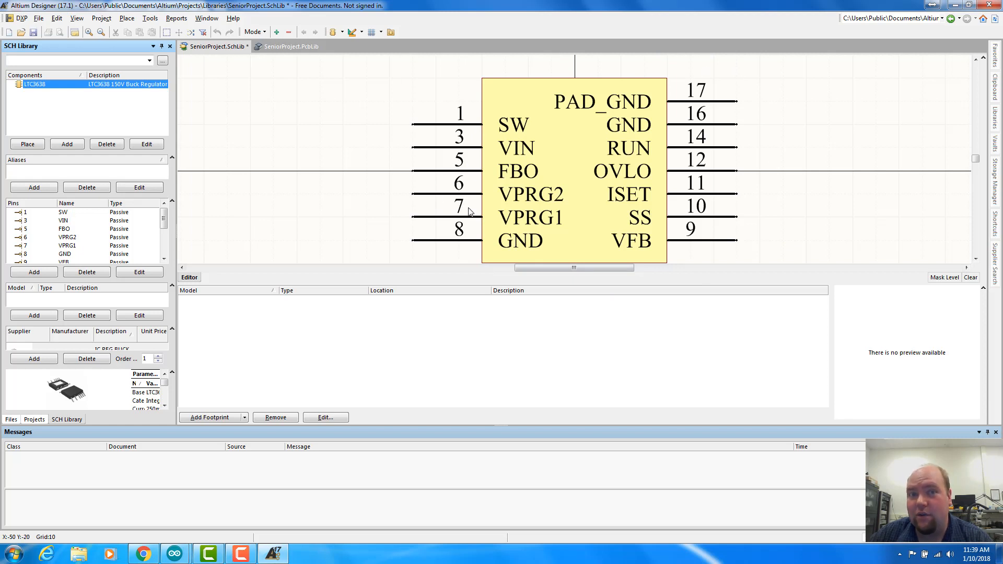
Start a new footprint model for the LTC3638 component and browse the available footprint libraries
left_click(34, 316)
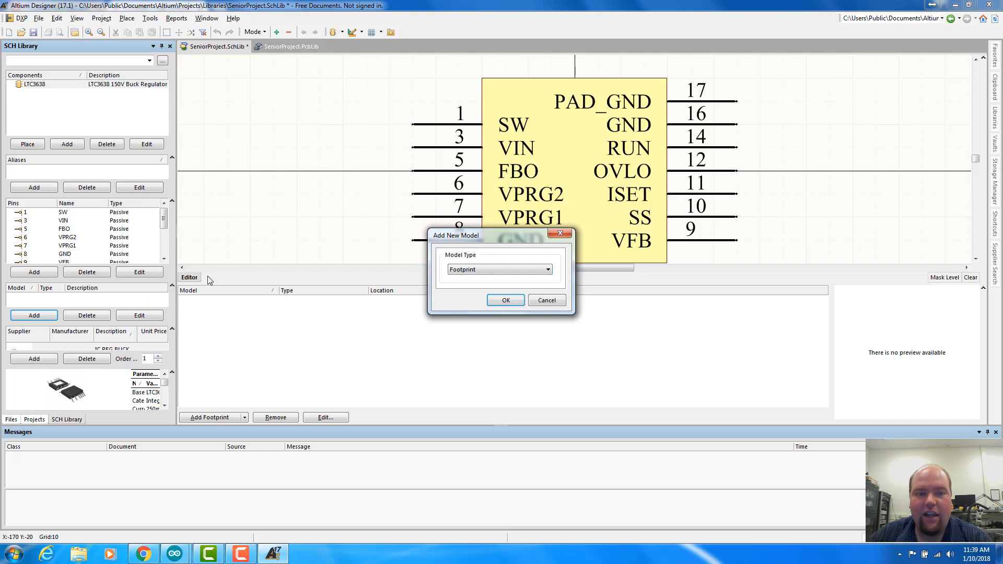
left_click(504, 301)
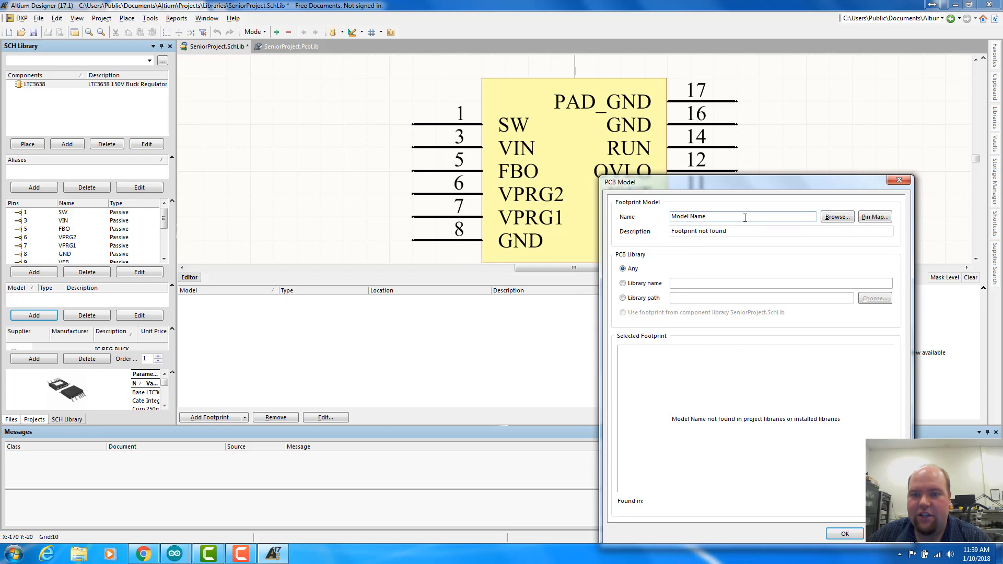
left_click(838, 217)
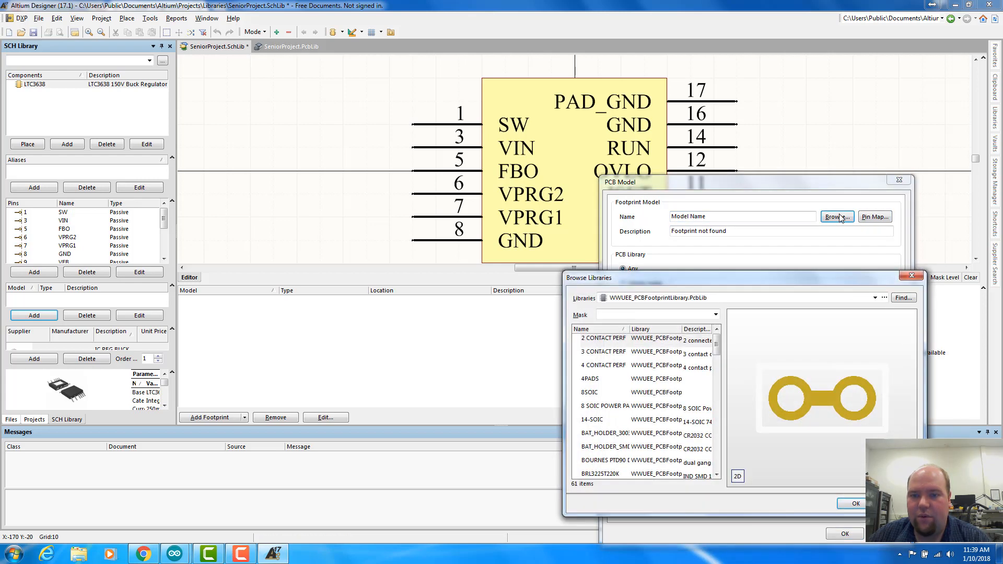
left_click(809, 298)
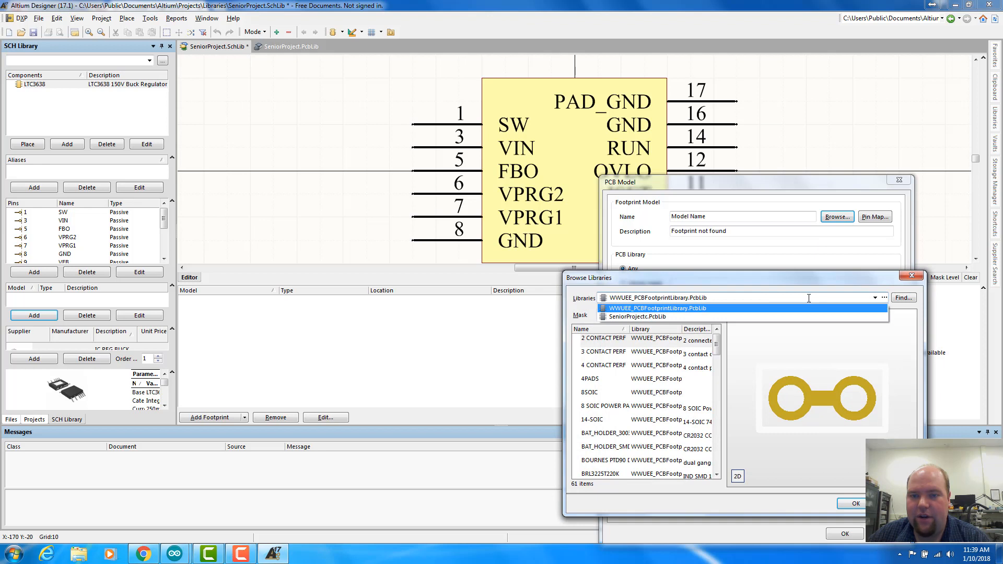
left_click(779, 299)
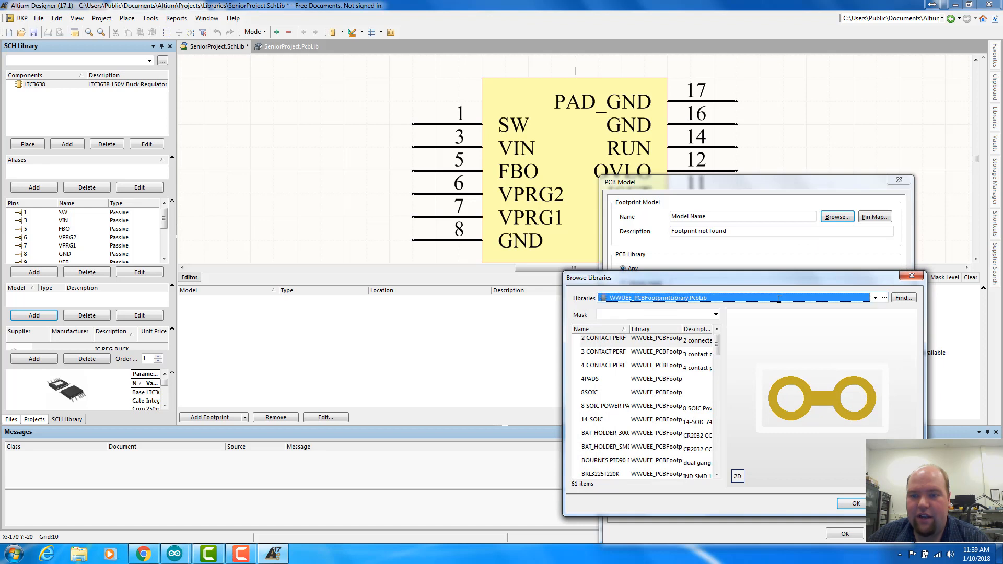
left_click(776, 297)
left_click(777, 296)
left_click_drag(808, 279, 782, 242)
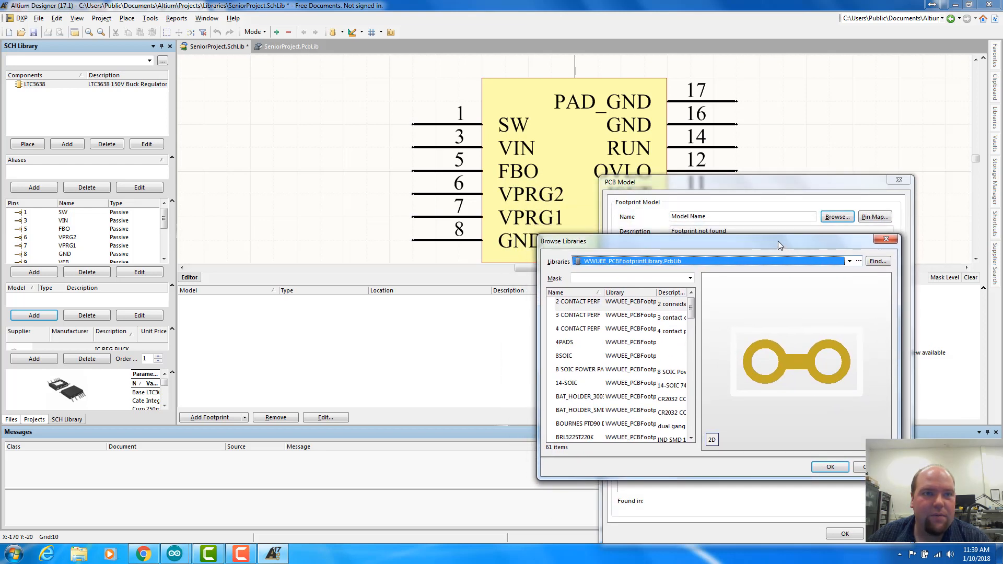
Install SeniorProject.PcbLib and SeniorProject.SchLib from the Documents folder Altium\Projects\Libraries as available libraries
left_click(859, 261)
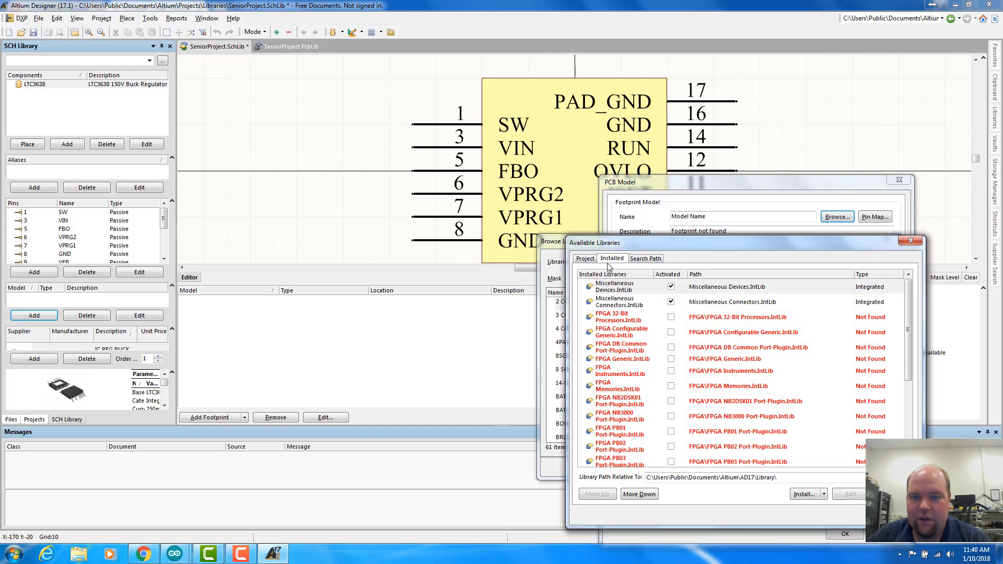
left_click(804, 496)
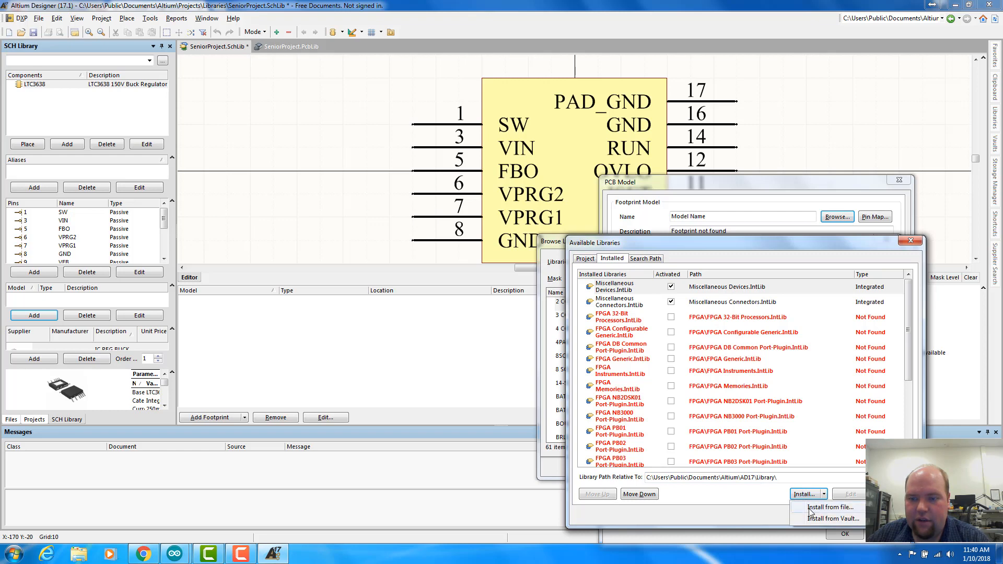
left_click(809, 508)
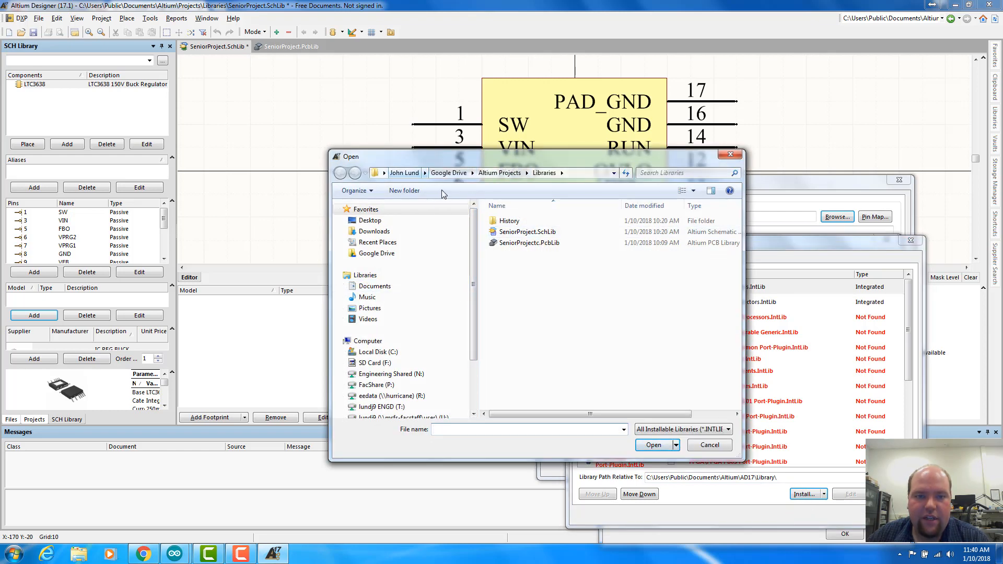
left_click(374, 286)
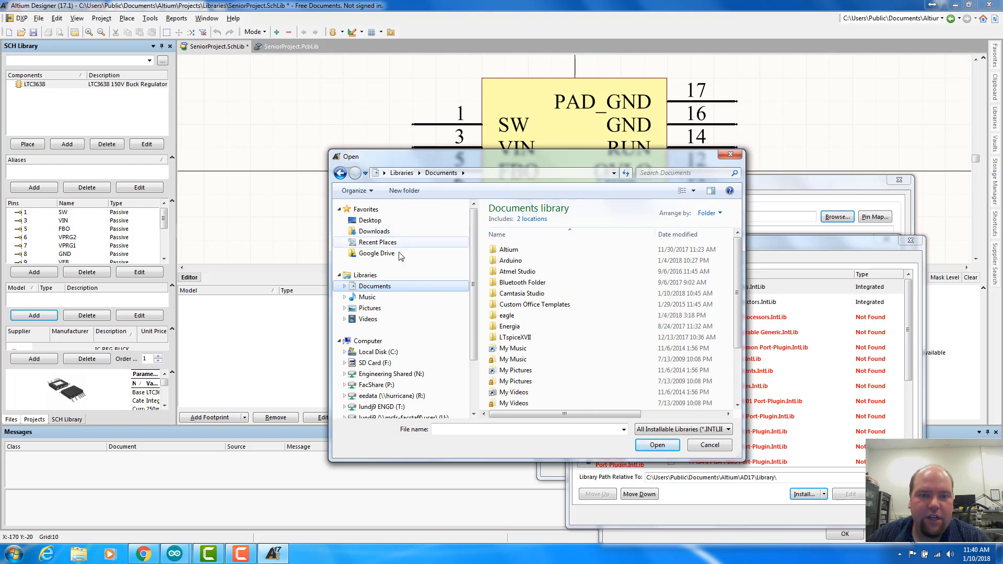
double_click(501, 250)
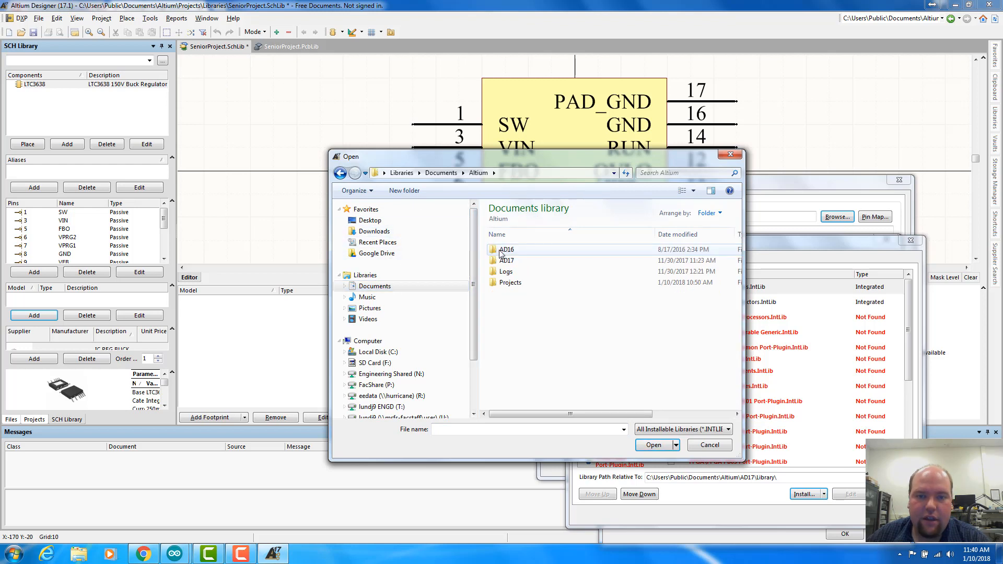
double_click(510, 283)
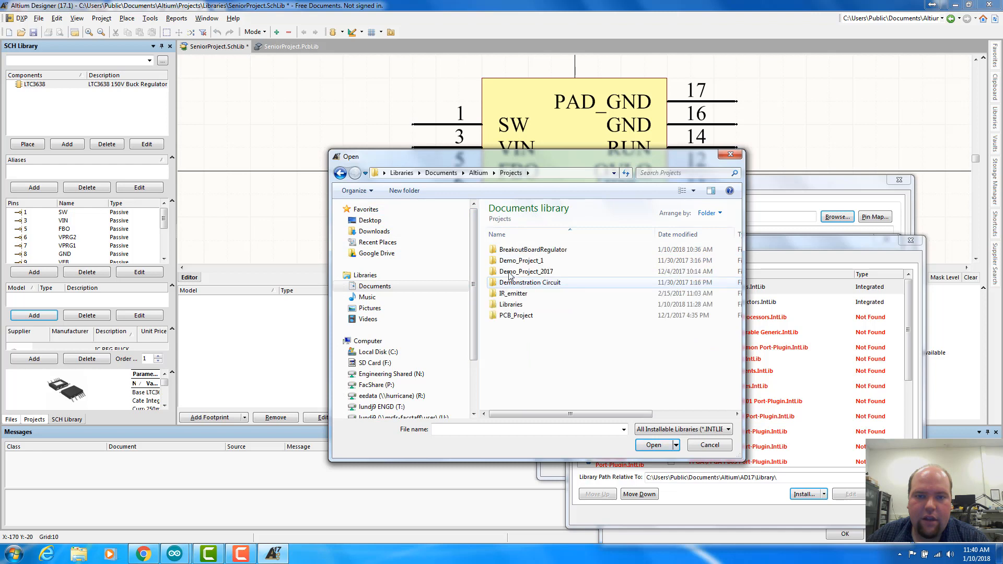
left_click(506, 307)
double_click(506, 305)
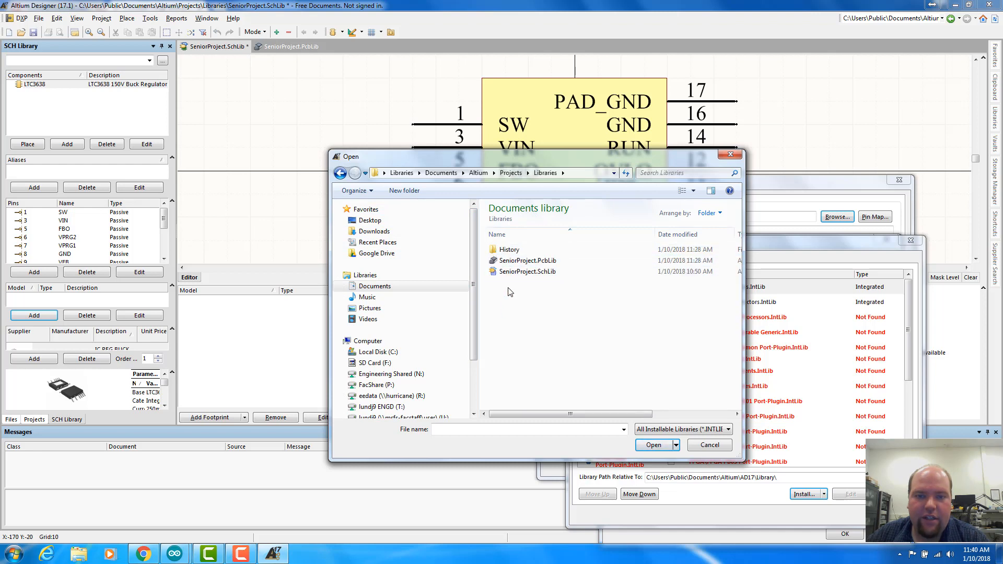
left_click(516, 261)
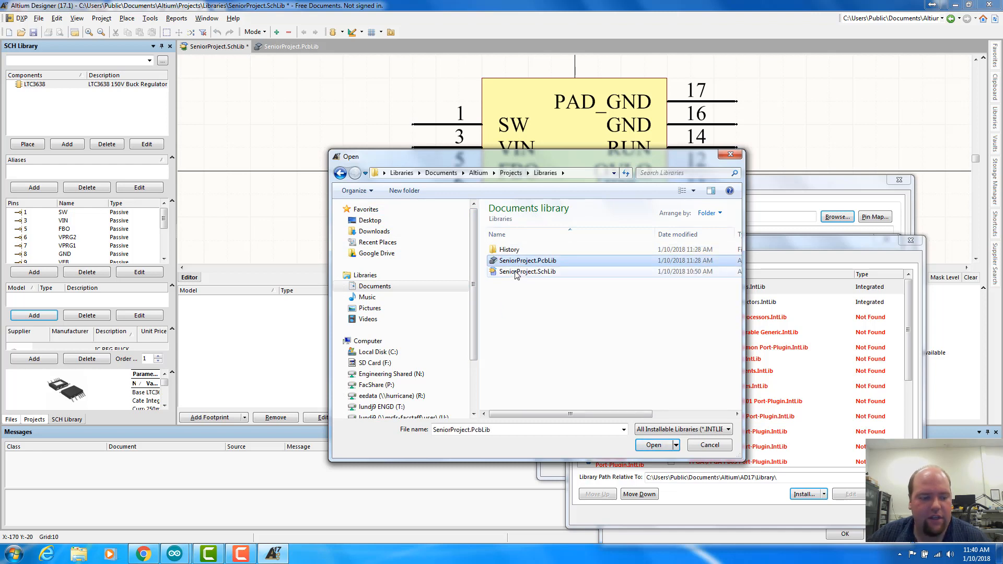
left_click(516, 272, "ctrl")
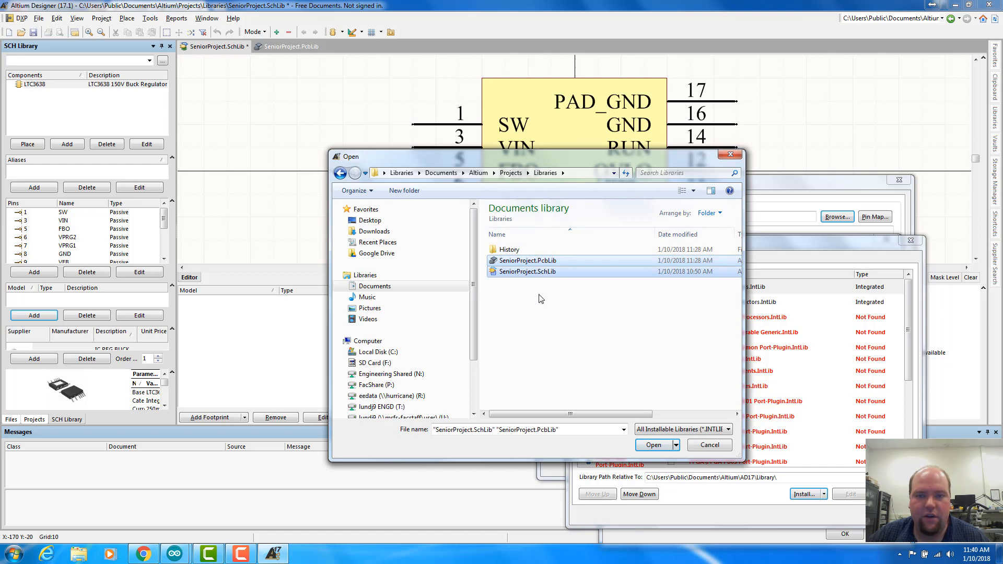
left_click(653, 446)
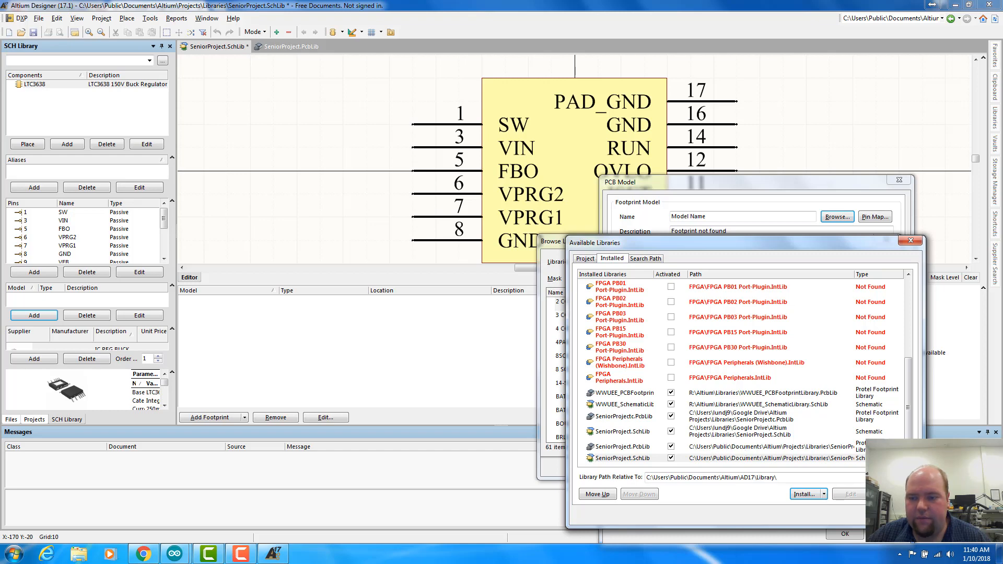
left_click(888, 516)
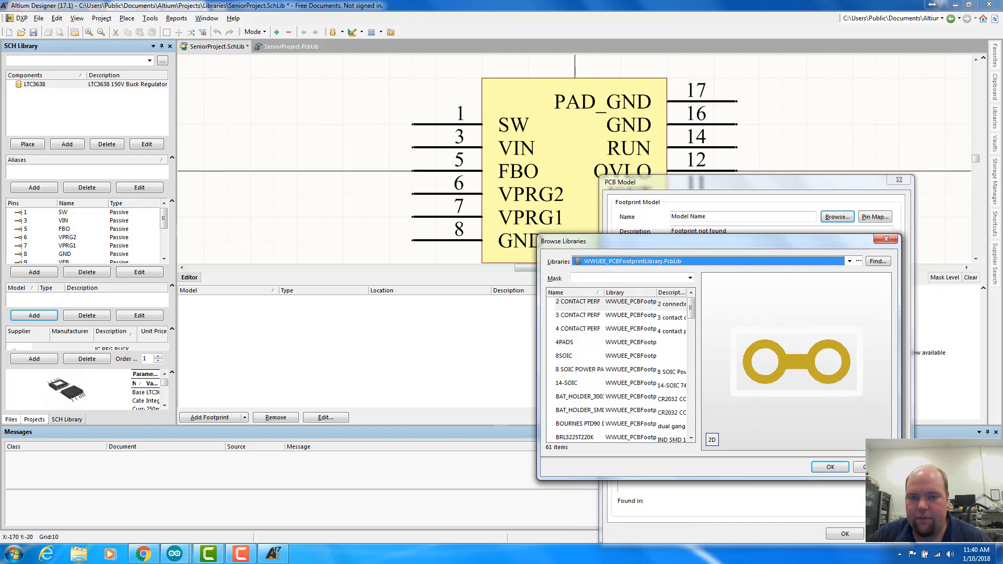
Choose the MSE16MOD12 footprint from SeniorProject.PcbLib for the new footprint model
left_click(849, 260)
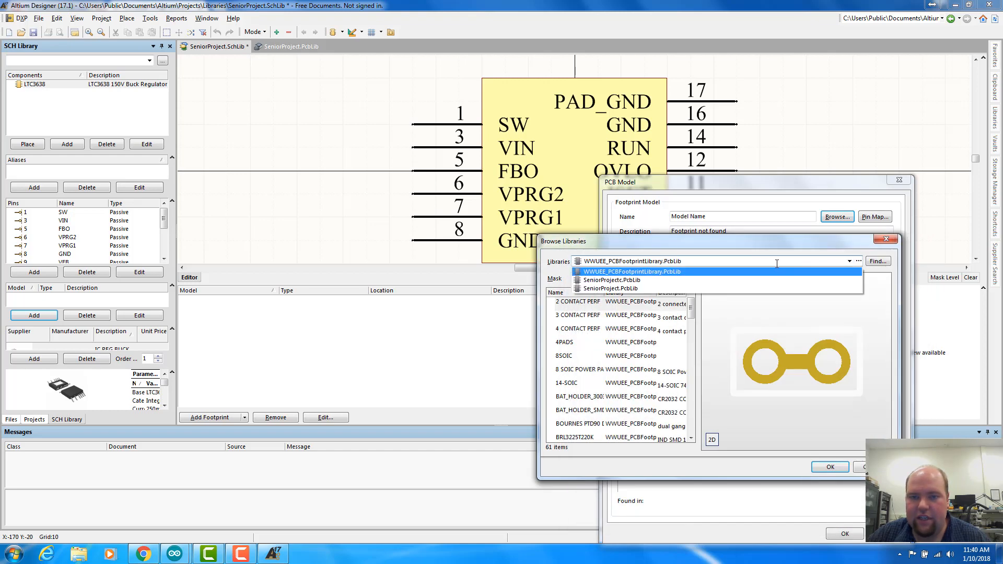
left_click(636, 280)
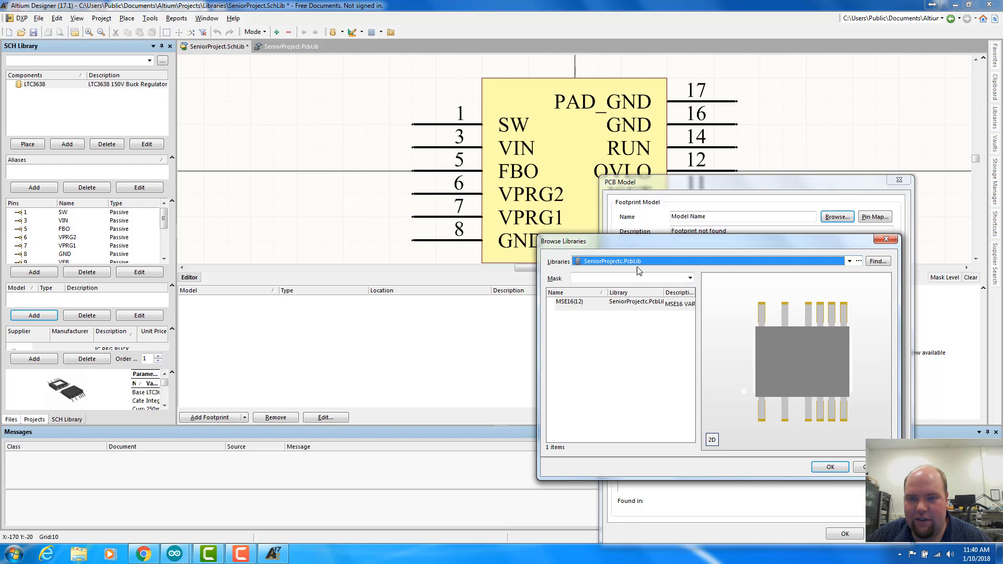
left_click(639, 271)
left_click(648, 286)
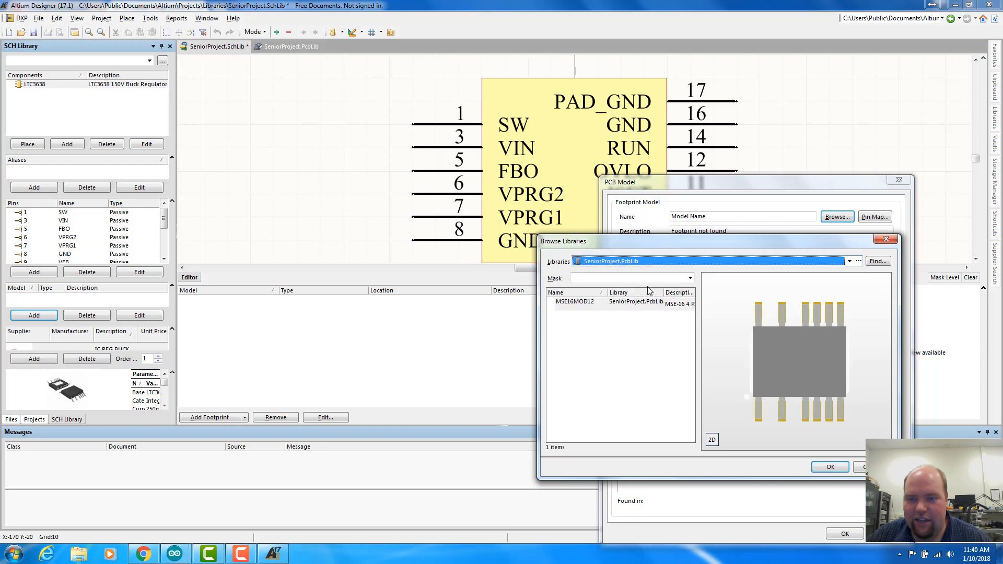
left_click(606, 305)
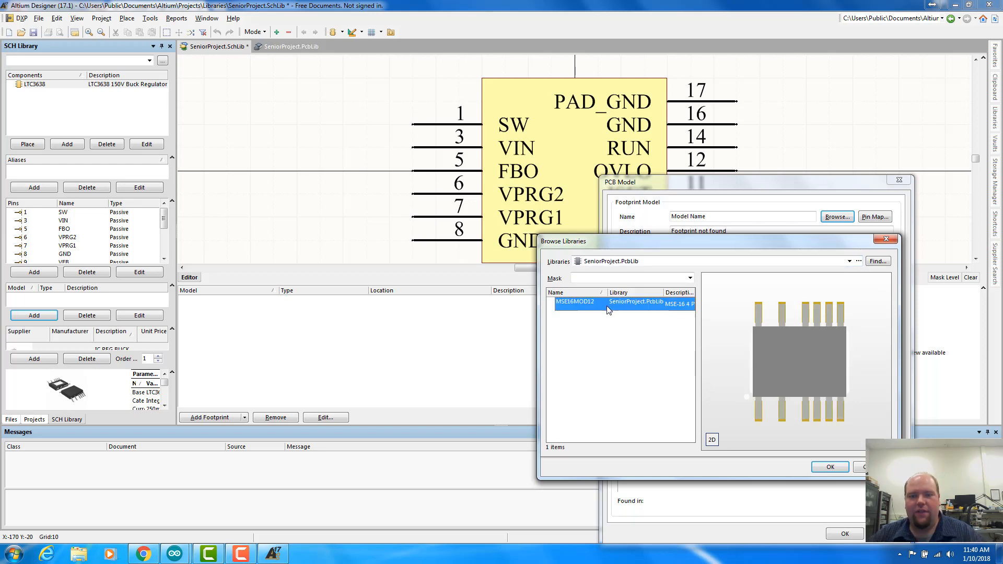
left_click(831, 467)
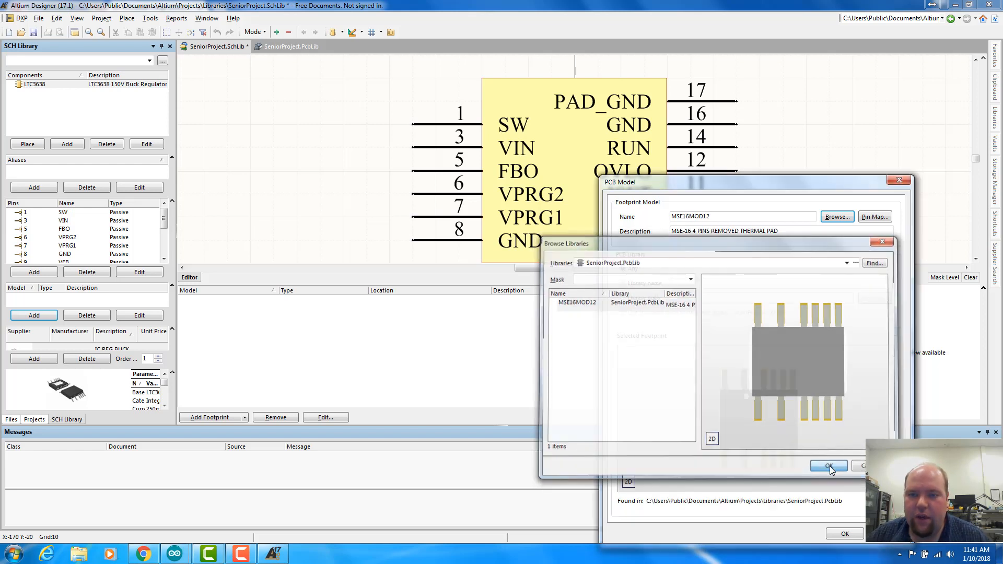
Check the pin map between the LTC3638 component pins and the MSE16MOD12 footprint pads
left_click_drag(754, 186, 639, 92)
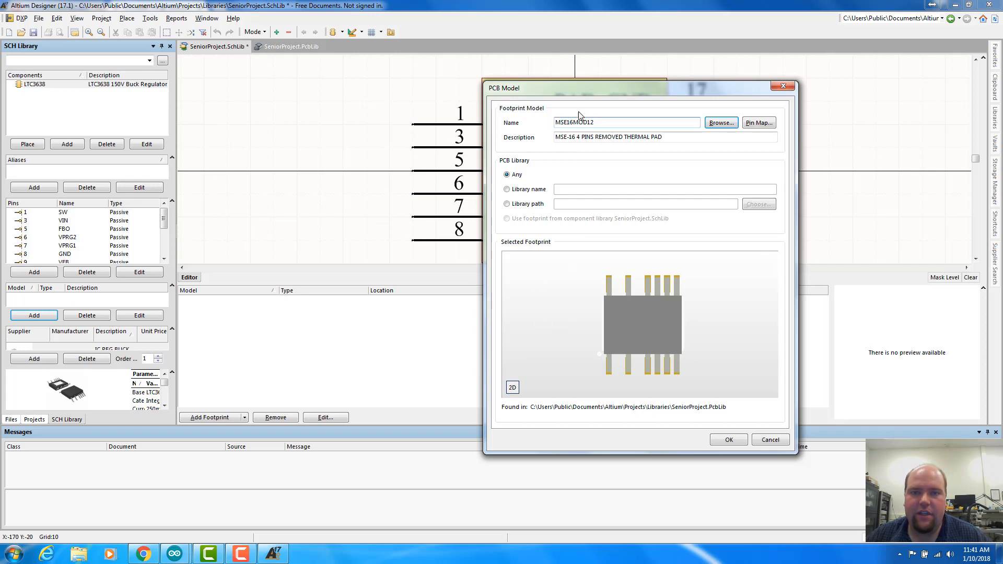
left_click_drag(570, 86, 623, 114)
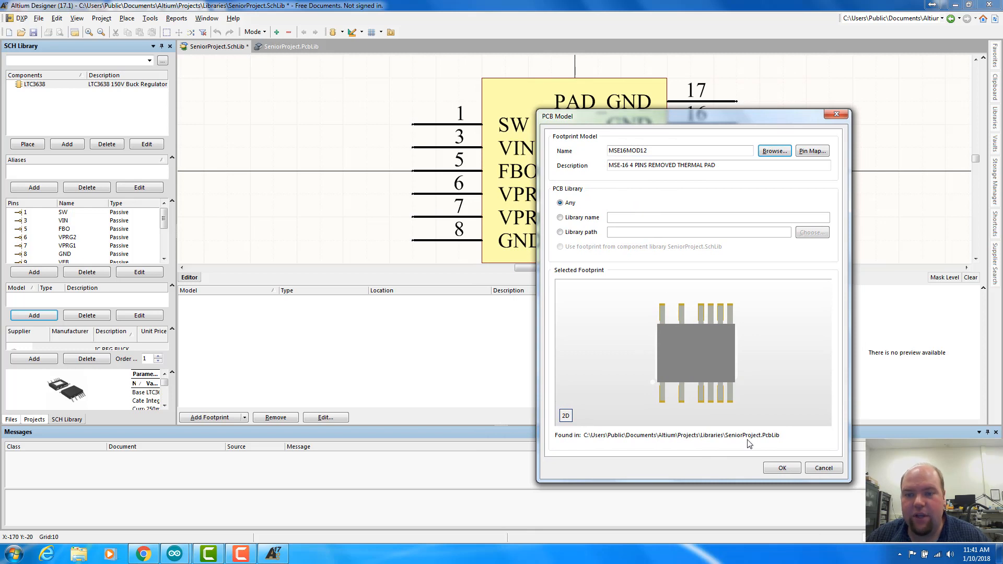
left_click(812, 151)
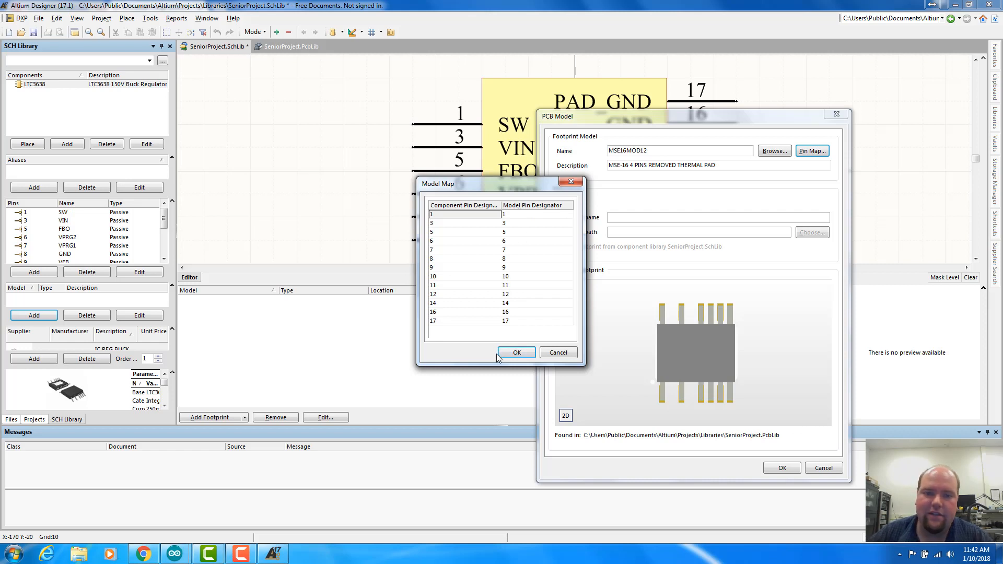
left_click(517, 354)
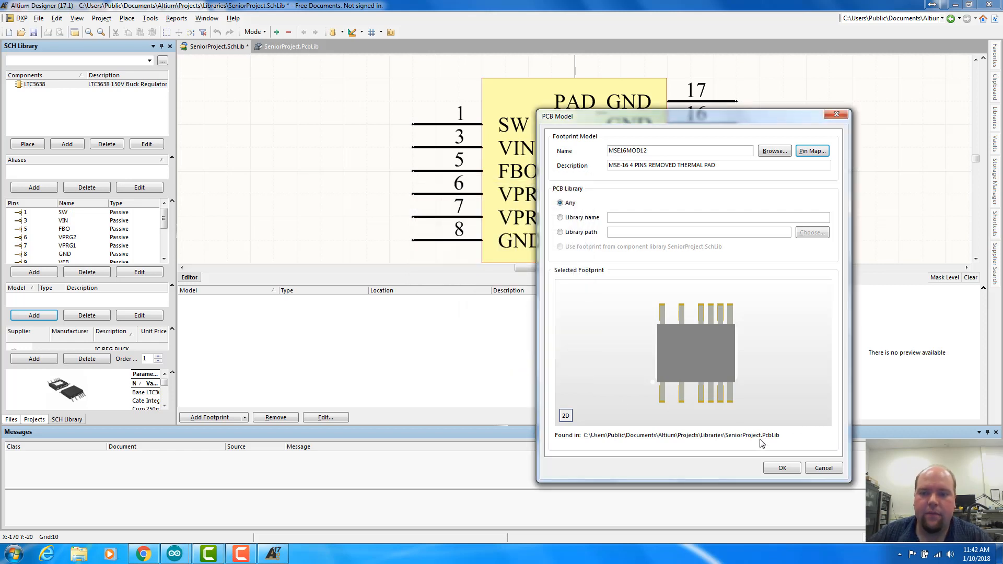
Accept the MSE16MOD12 footprint model for the component and save the schematic library
left_click(781, 469)
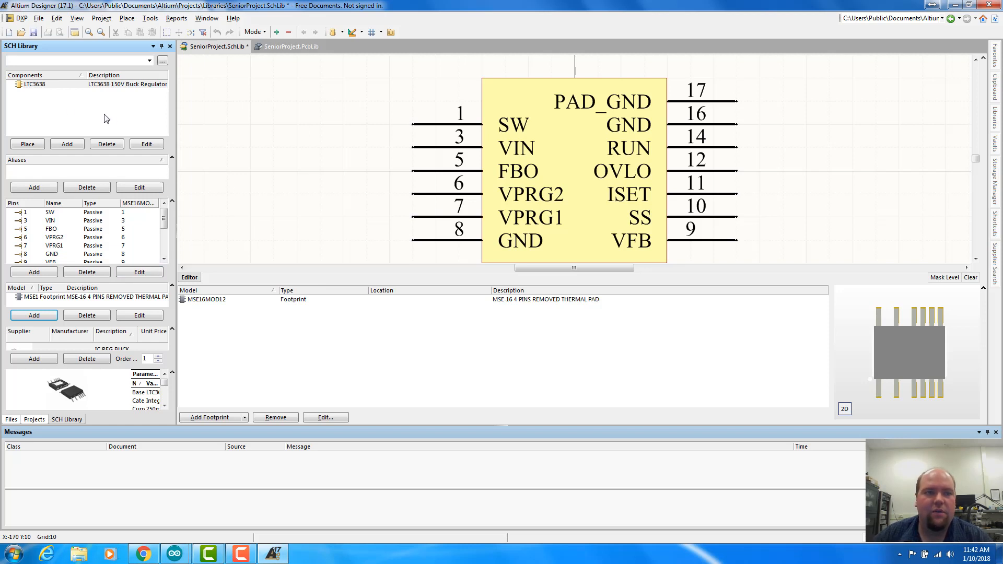
left_click(38, 19)
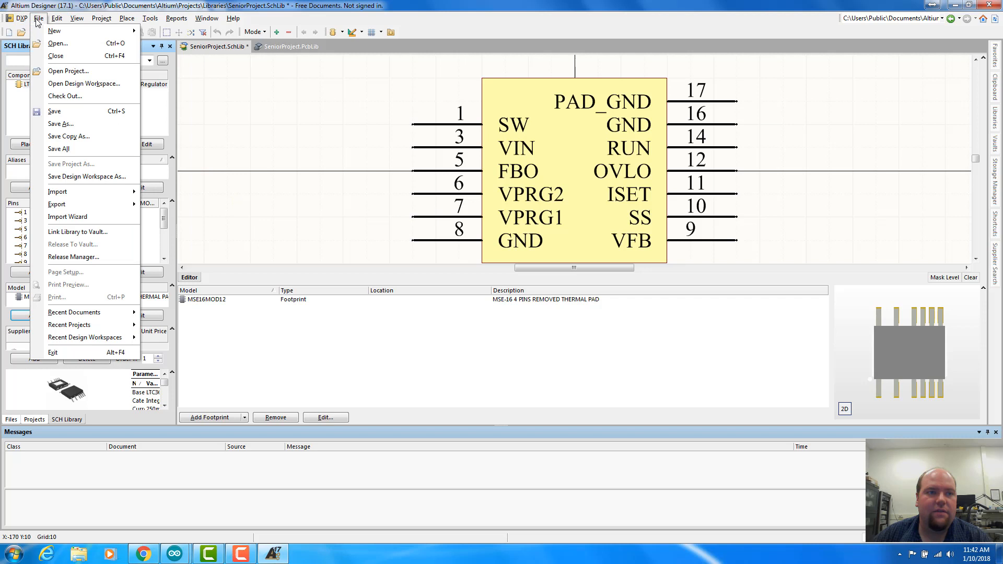
left_click(56, 112)
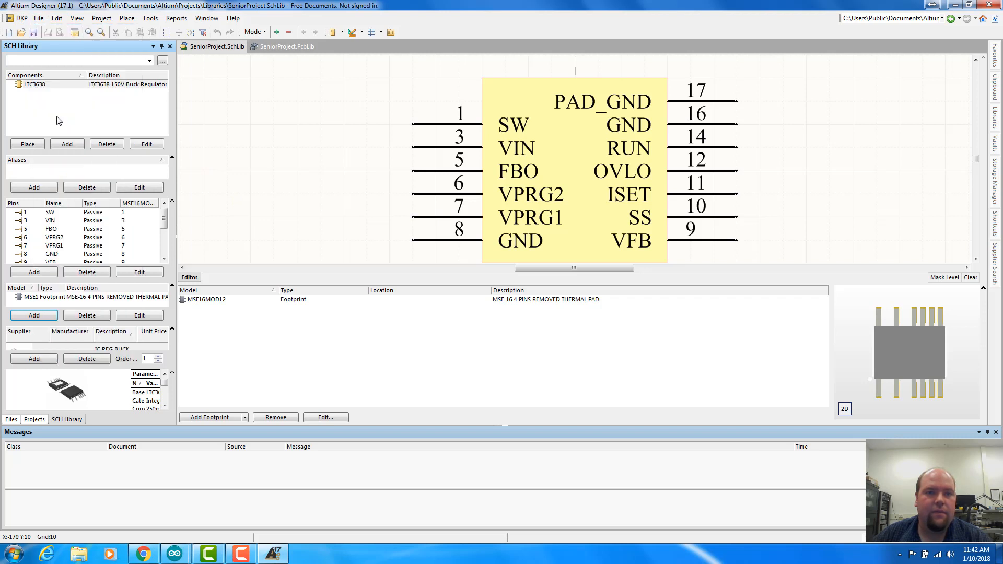
View the footprint in SeniorProject.PcbLib from the project documents and return to SeniorProject.SchLib
left_click(33, 420)
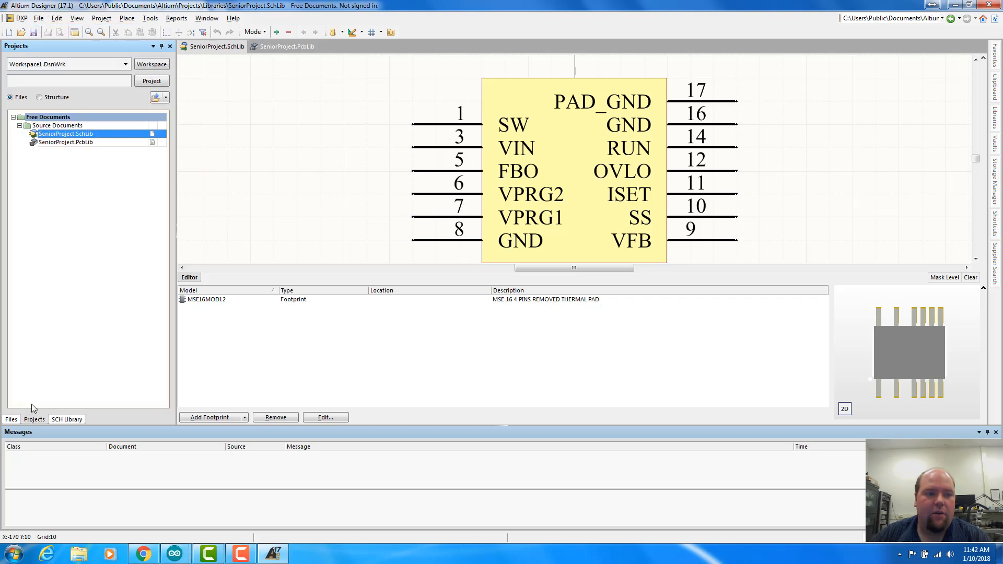
left_click(89, 143)
left_click(84, 134)
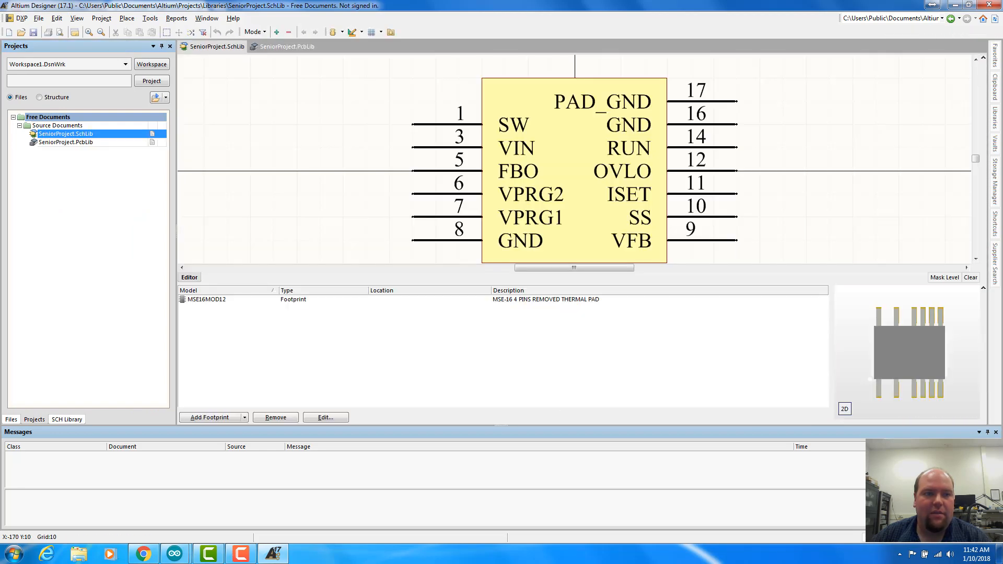
left_click(85, 142)
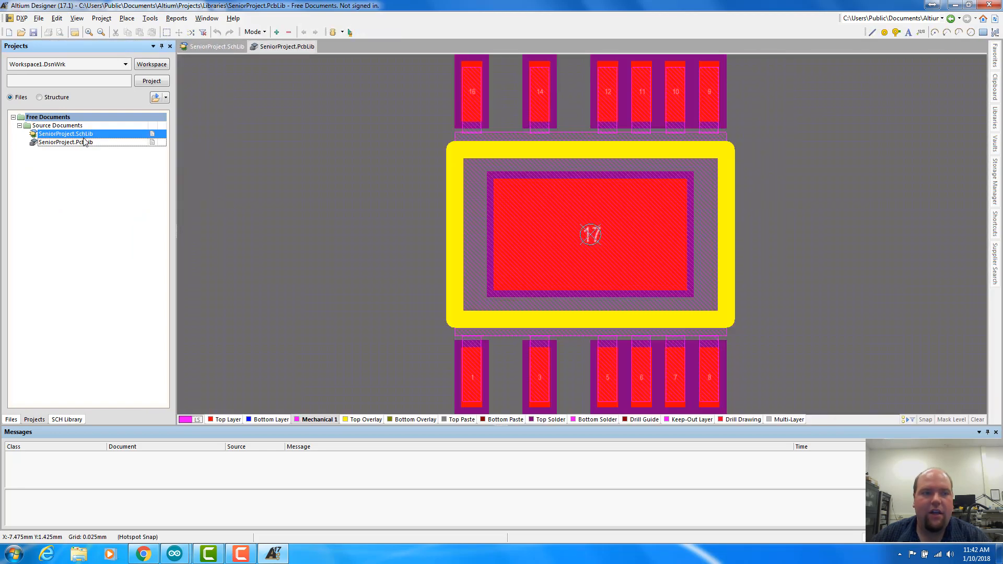
left_click(84, 135)
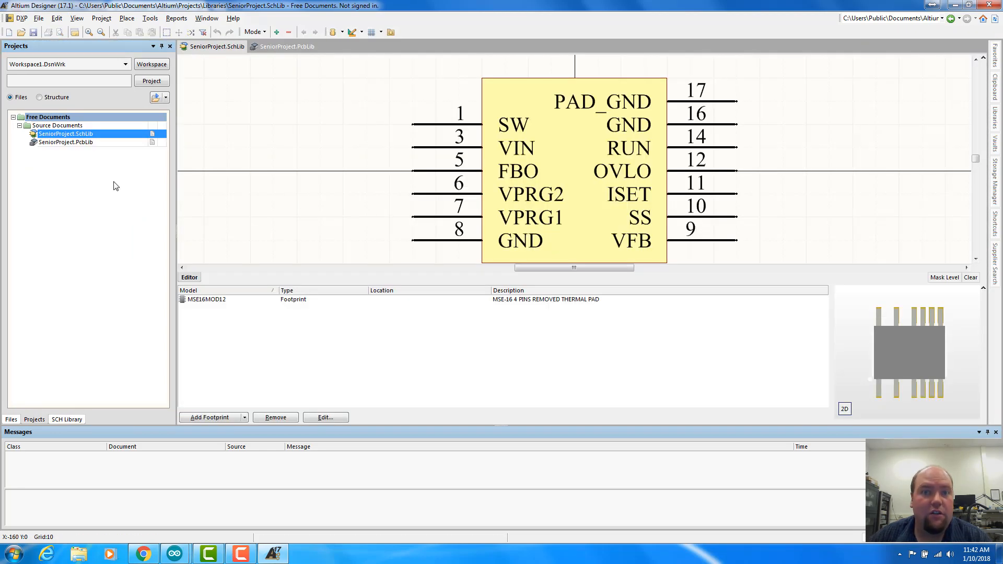